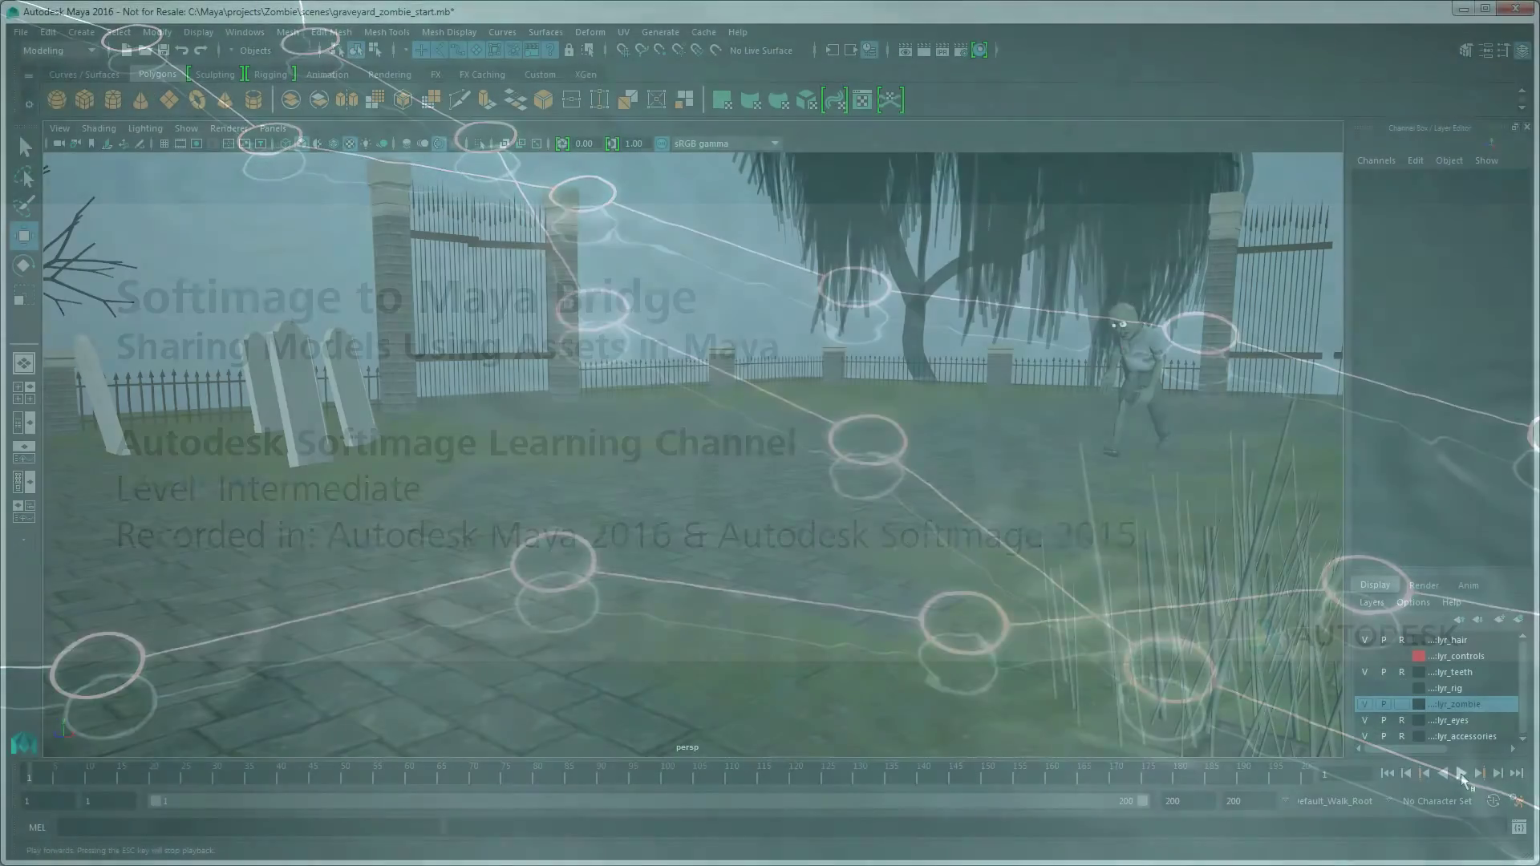
Play the zombie's walk cycle in the graveyard scene.
{"action": "left_click", "coordinate": [1462, 773]}
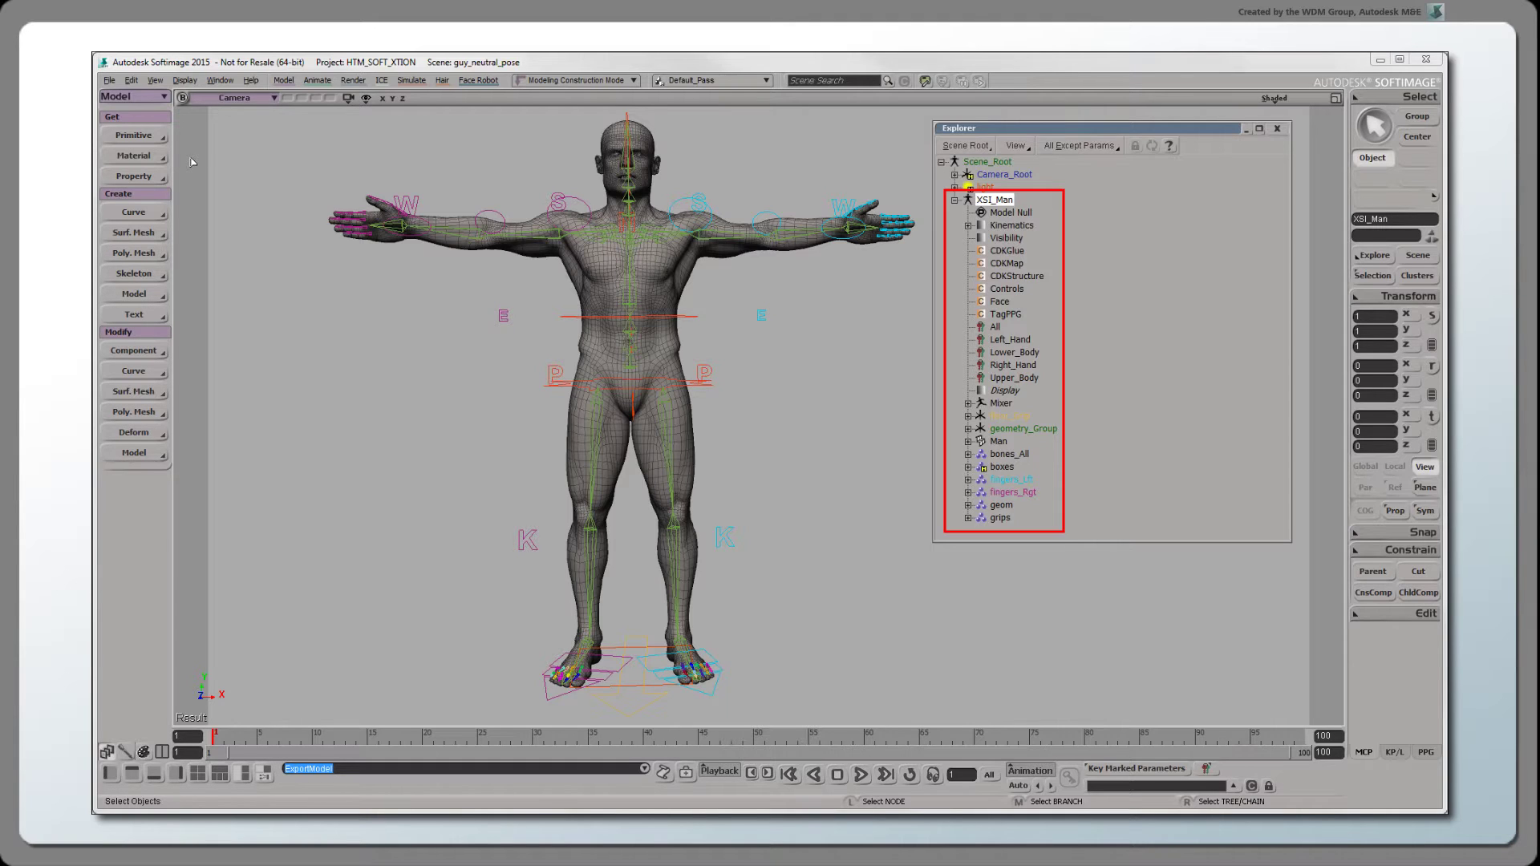
Export XSI_Man as a model file into the project's Models folder via File > Export > Model.
{"action": "left_click", "coordinate": [108, 80]}
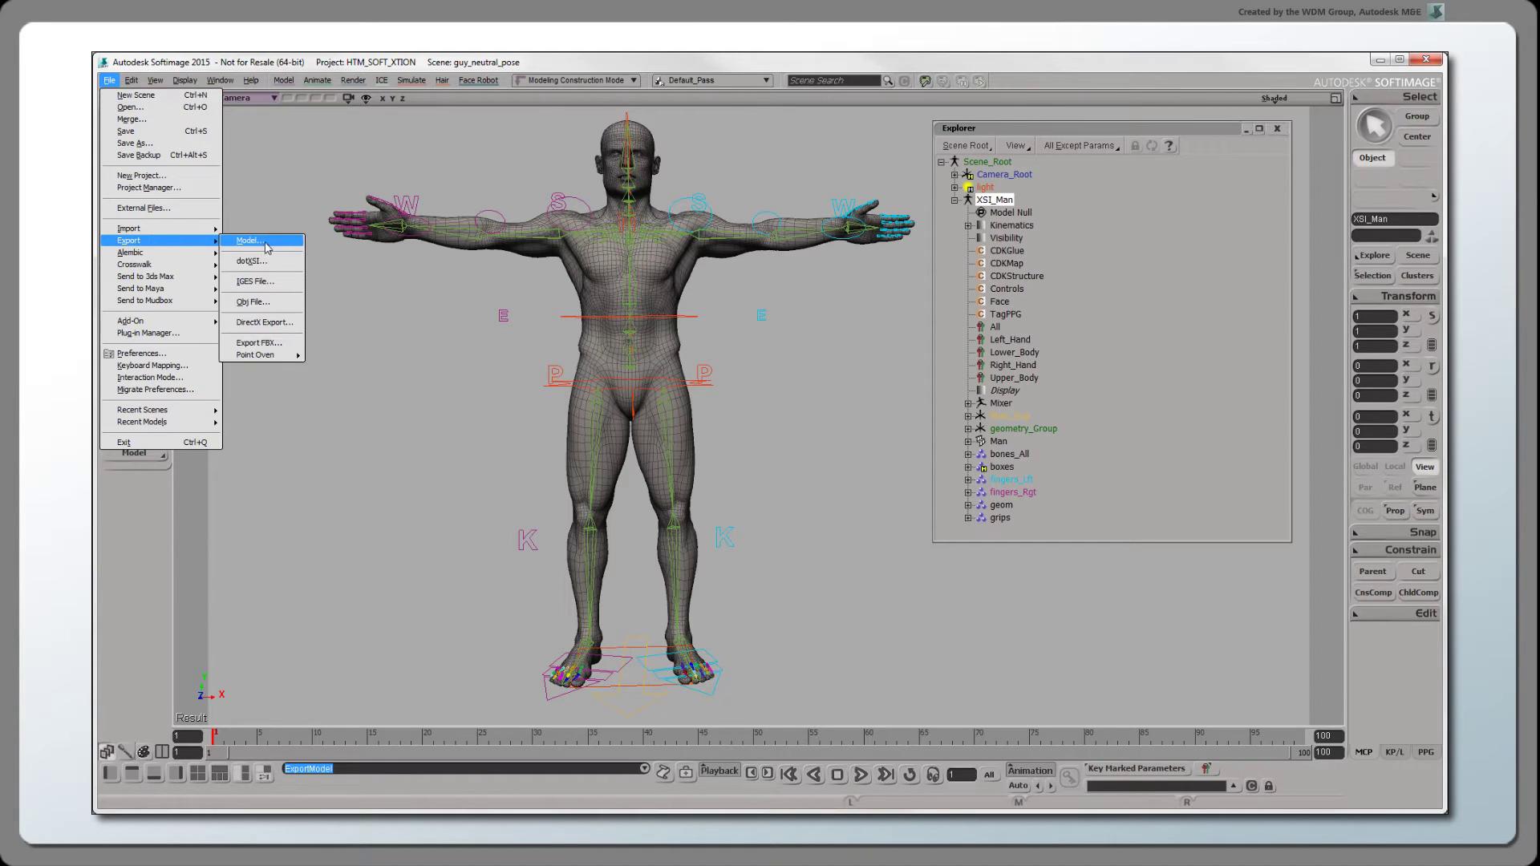
{"action": "left_click", "coordinate": [278, 245]}
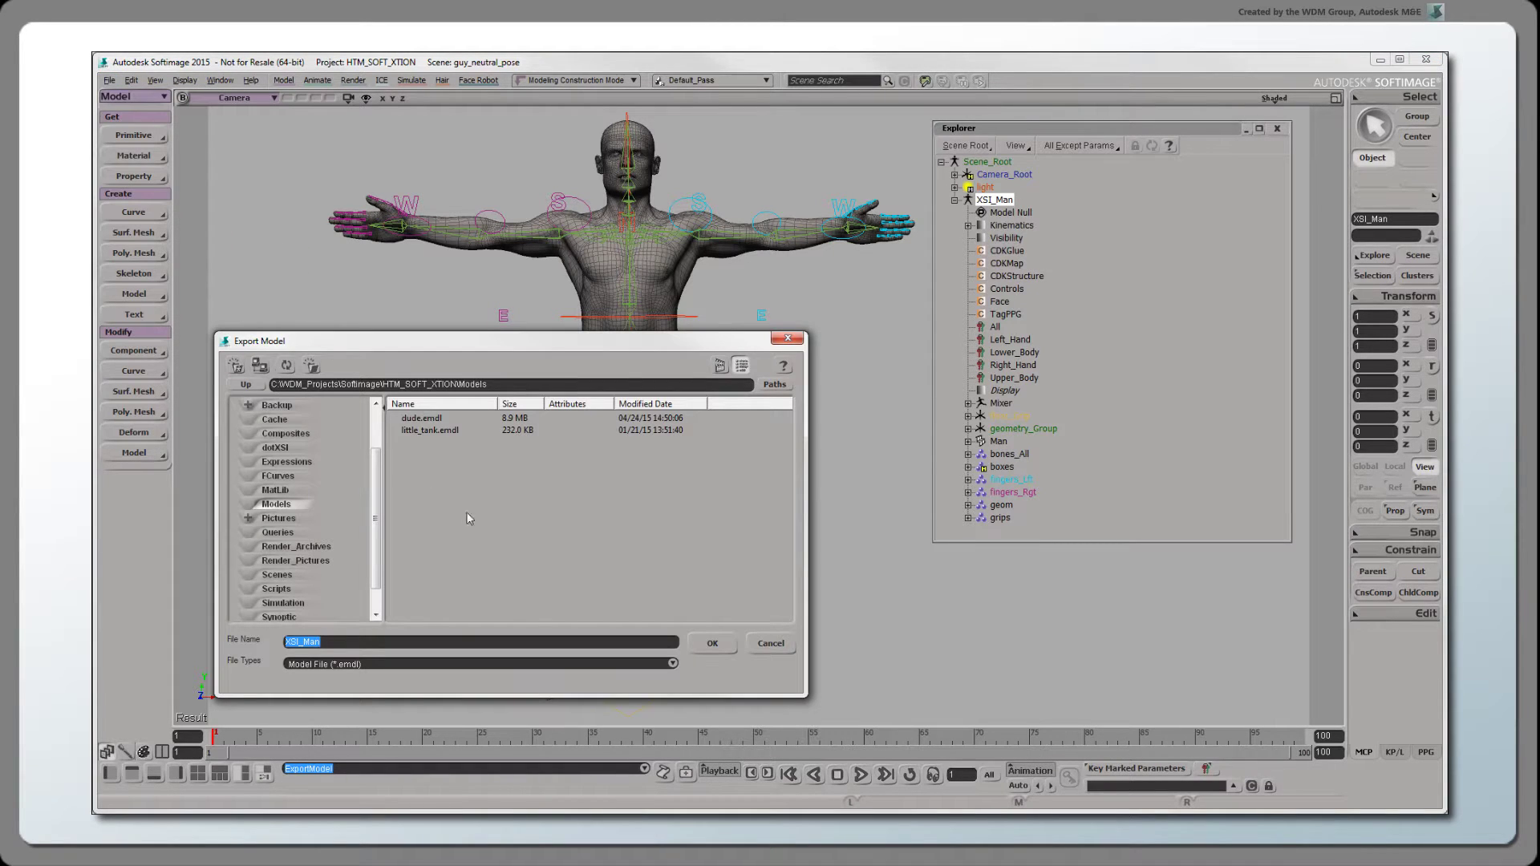
{"action": "left_click", "coordinate": [712, 646]}
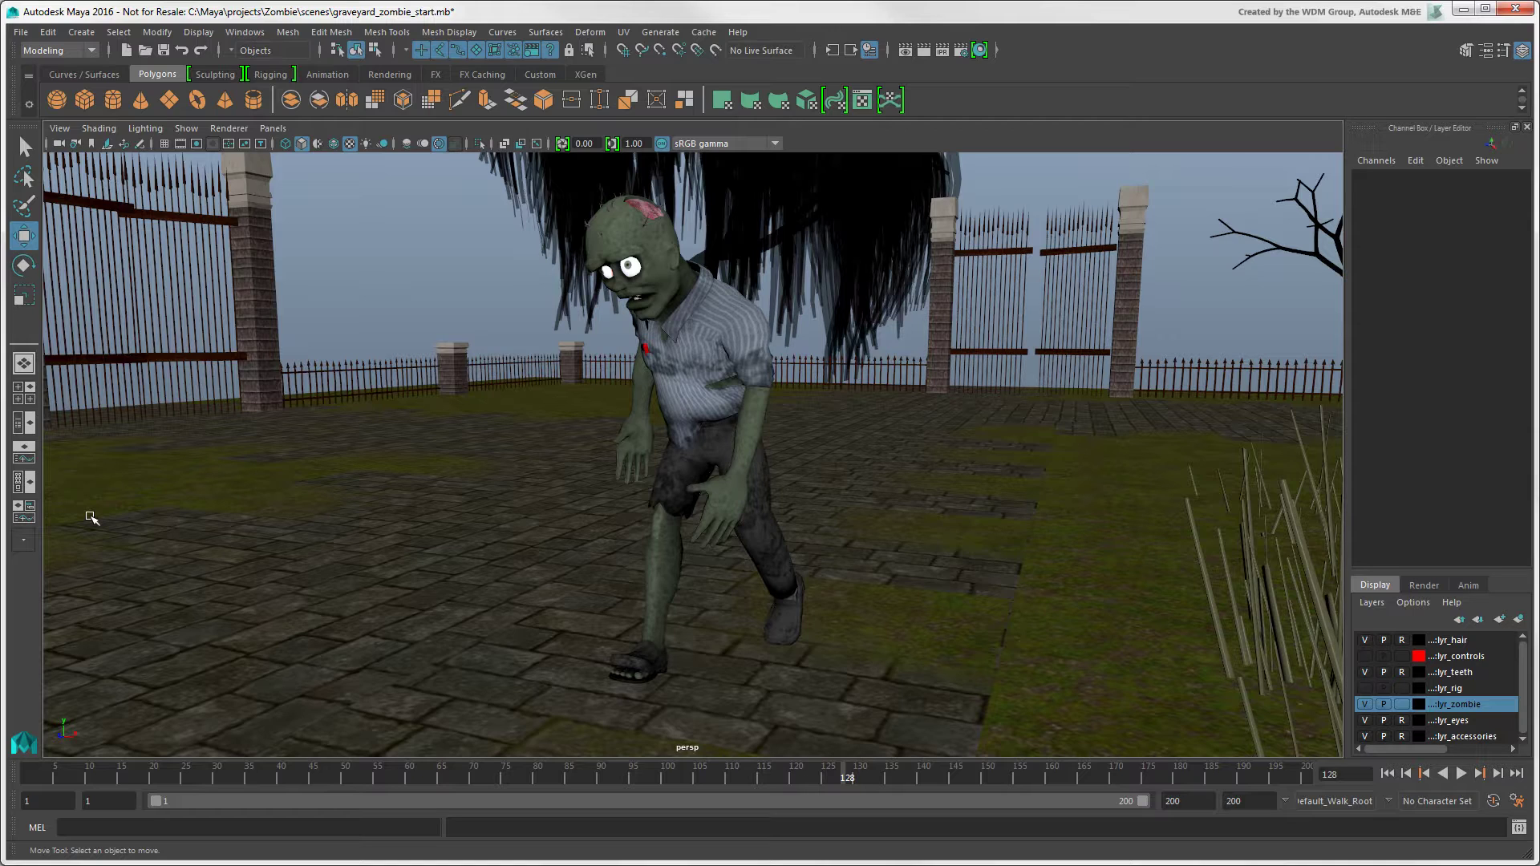
Show the Persp/Outliner layout, expand zombie_GRP and make lyr_controls and lyr_rig visible.
{"action": "left_click", "coordinate": [27, 425]}
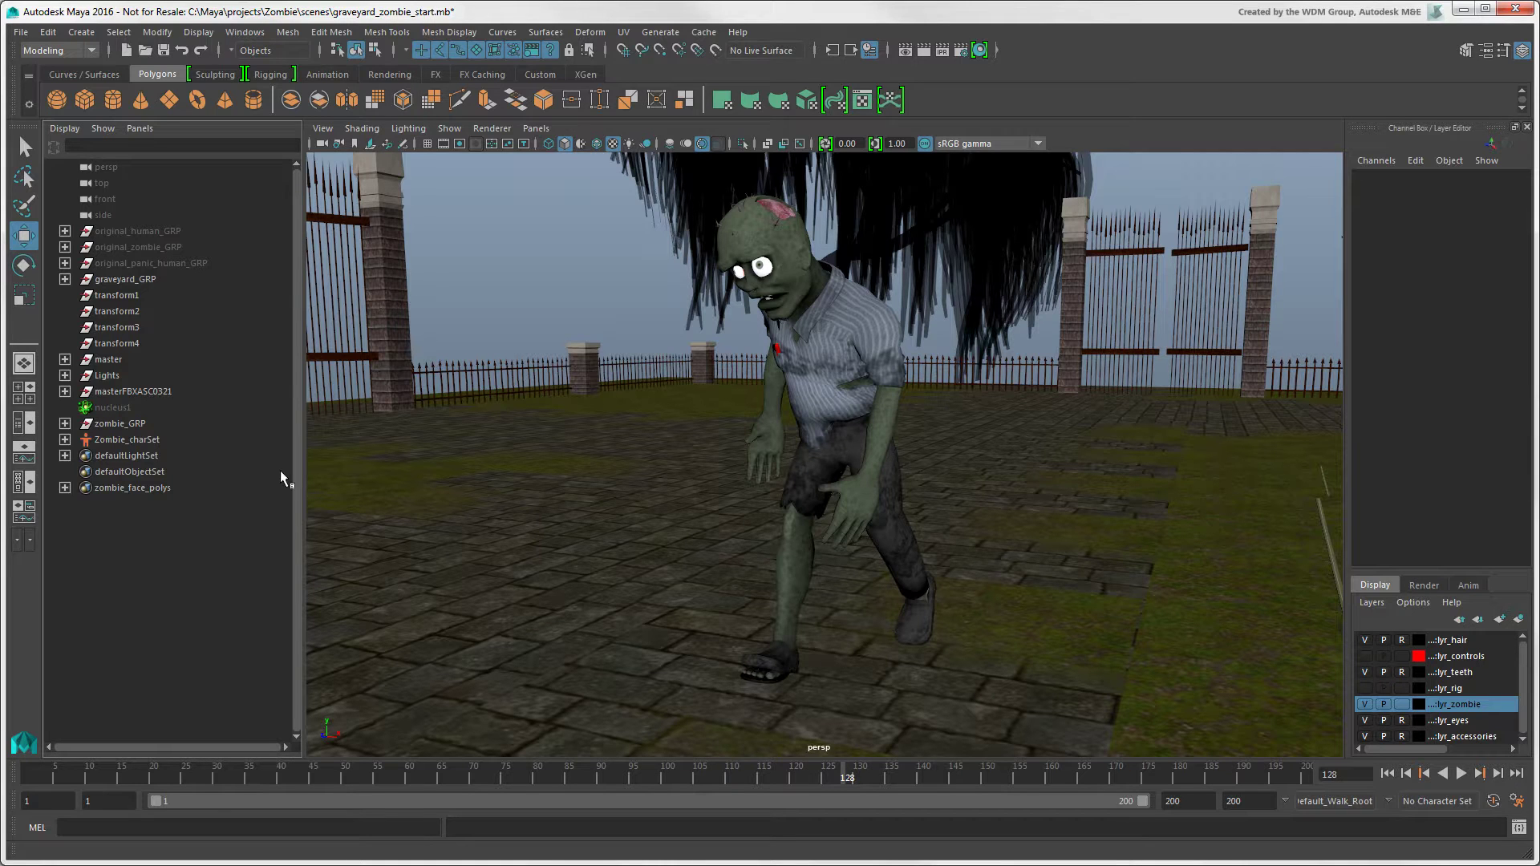
{"action": "left_click", "coordinate": [119, 424]}
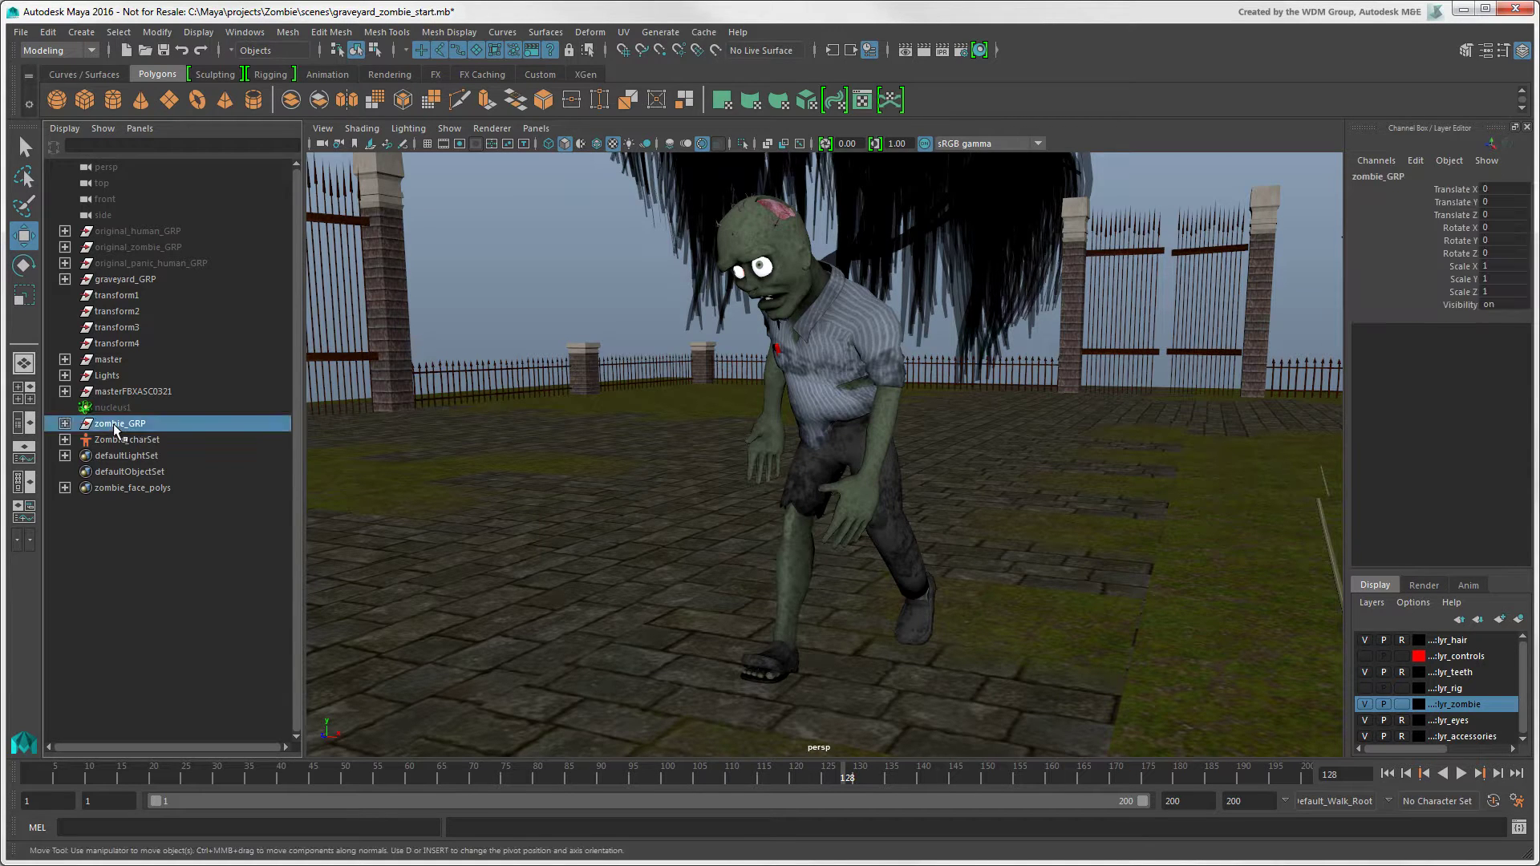
{"action": "left_click", "coordinate": [66, 424]}
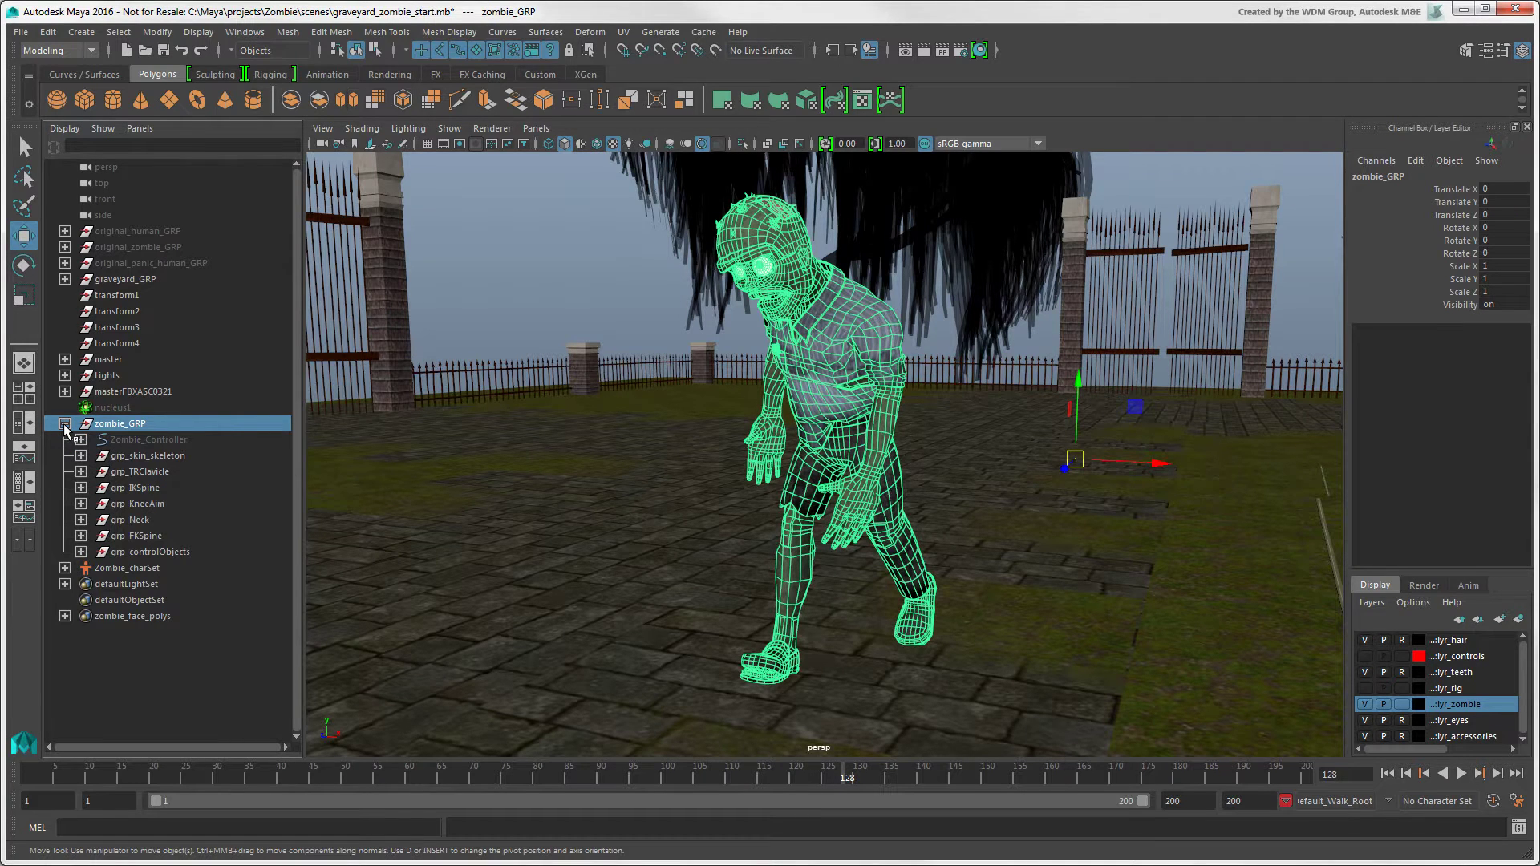
{"action": "left_click", "coordinate": [121, 440]}
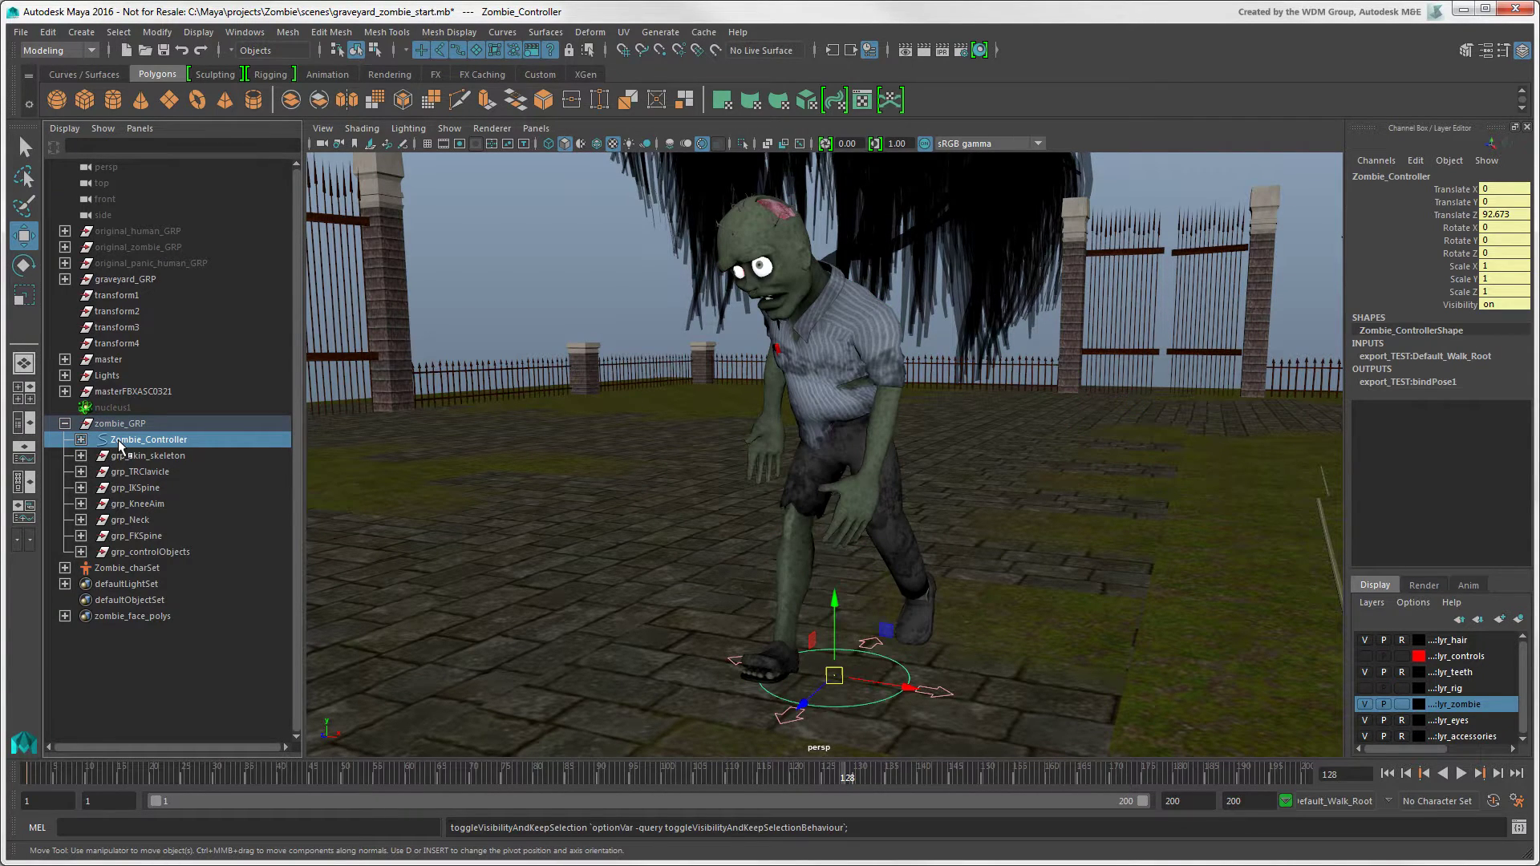
{"action": "left_click", "coordinate": [1366, 655]}
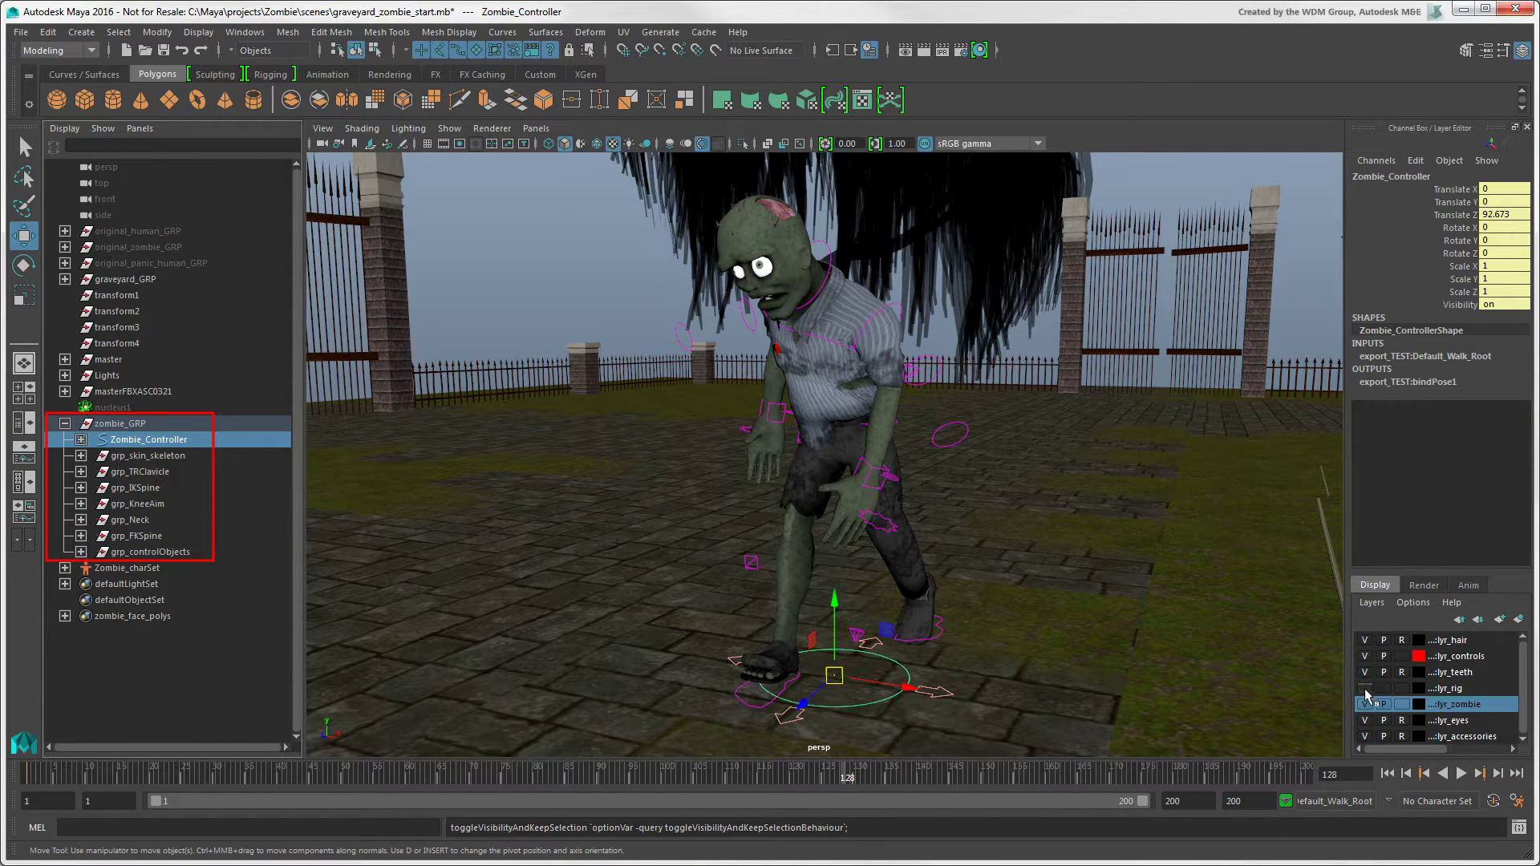
{"action": "left_click", "coordinate": [1365, 688]}
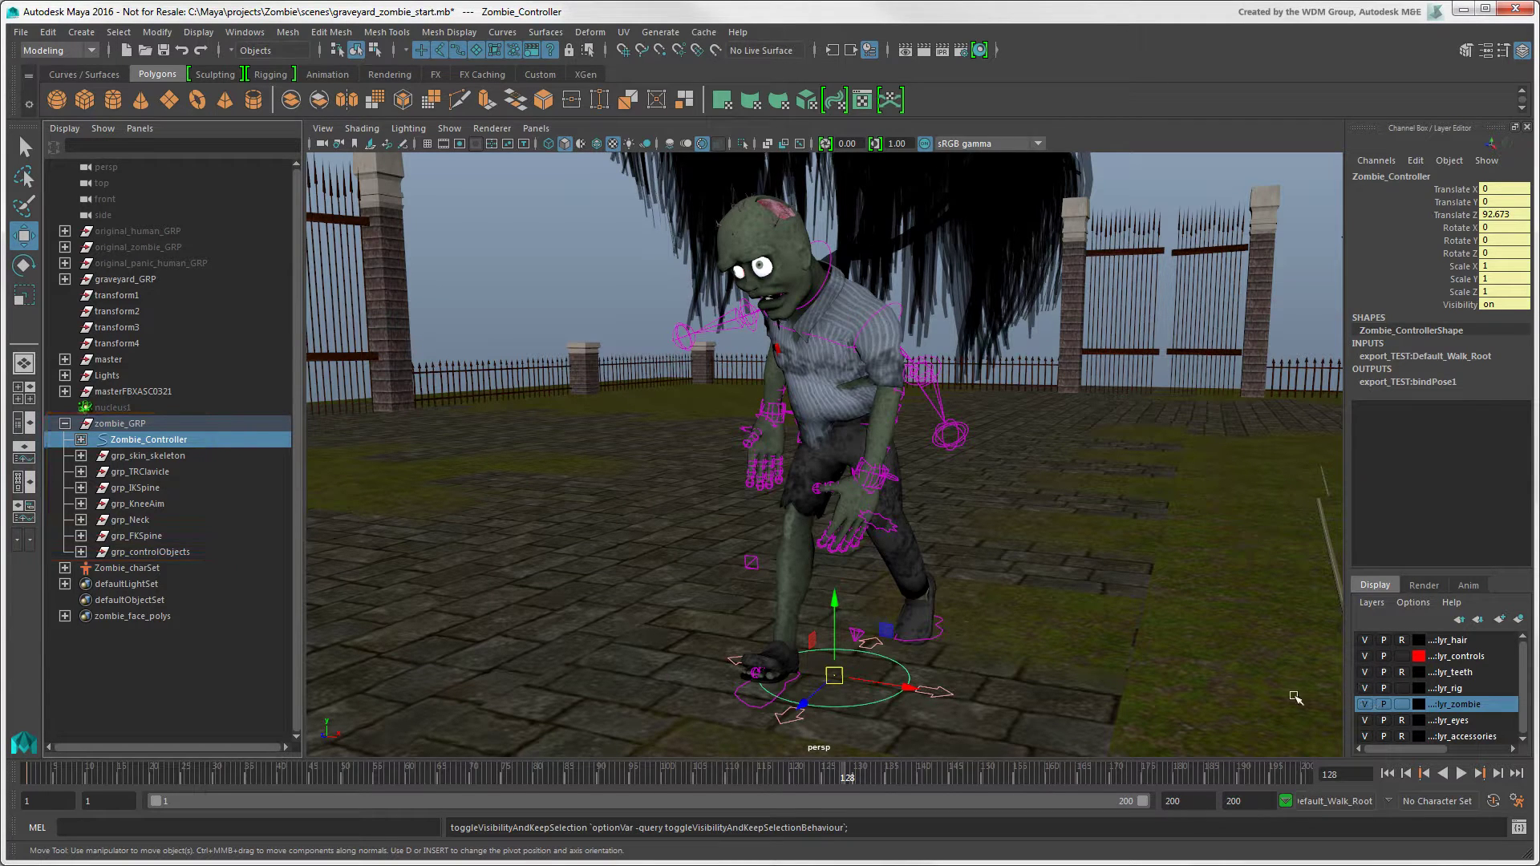
Inspect Zombie_charSet and zombie_face_polys members, then return the selection to zombie_GRP.
{"action": "left_click", "coordinate": [129, 569]}
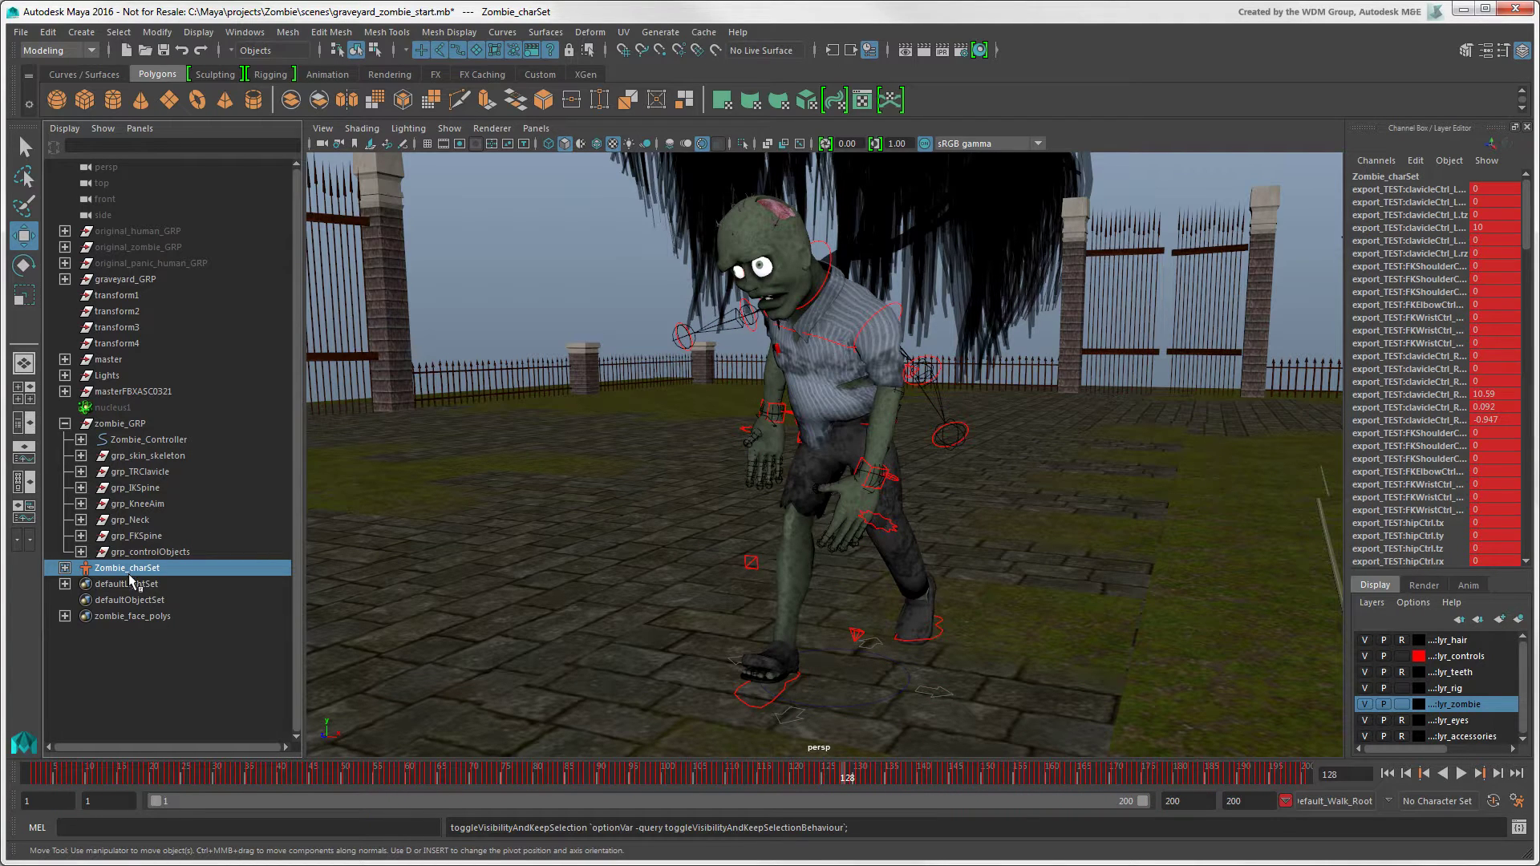
{"action": "left_click", "coordinate": [129, 615]}
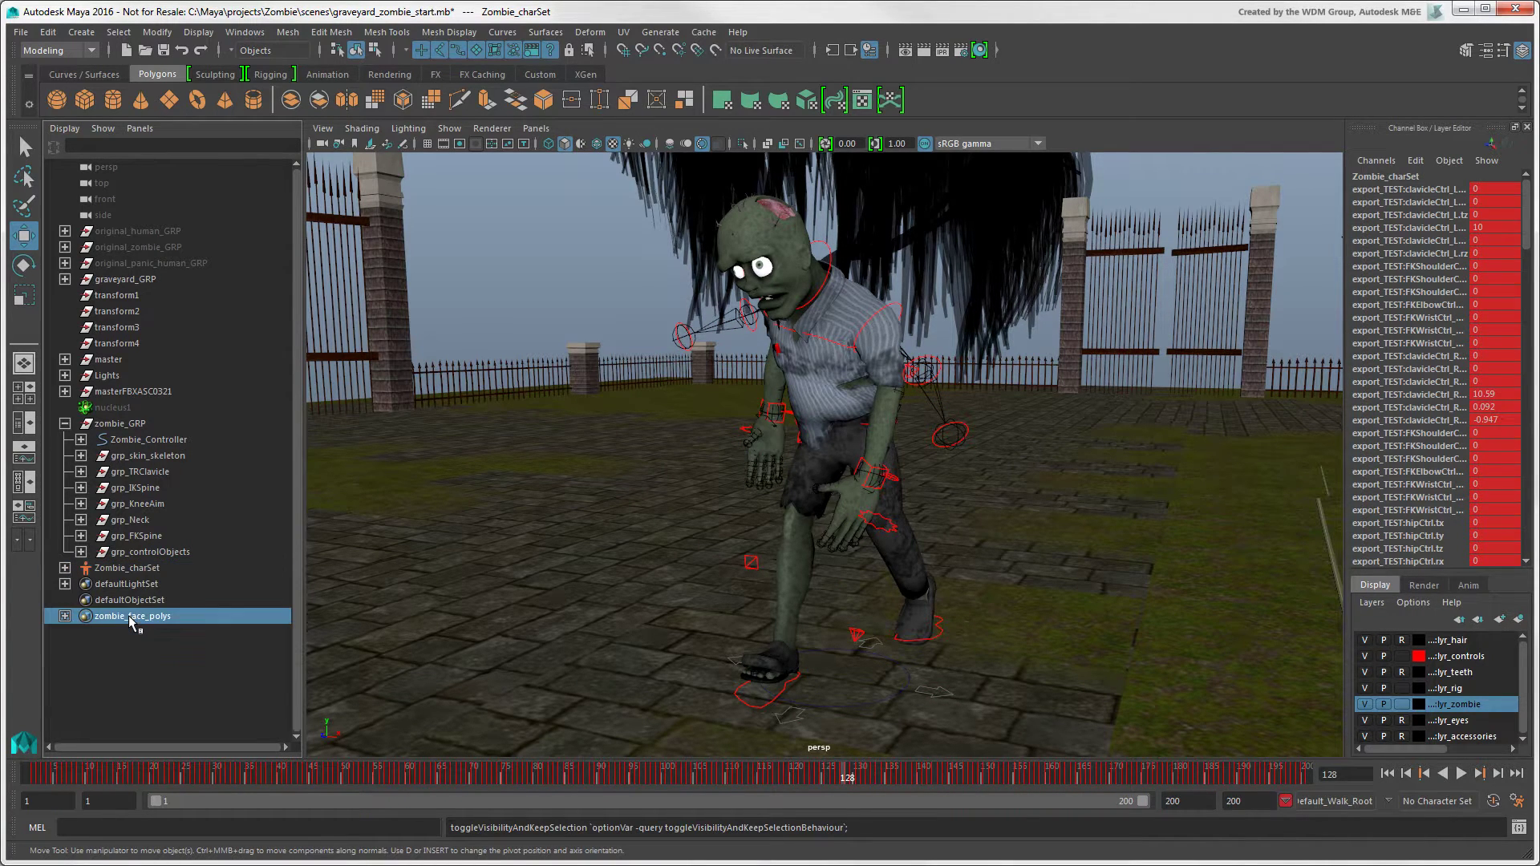
{"action": "double_click", "coordinate": [131, 616]}
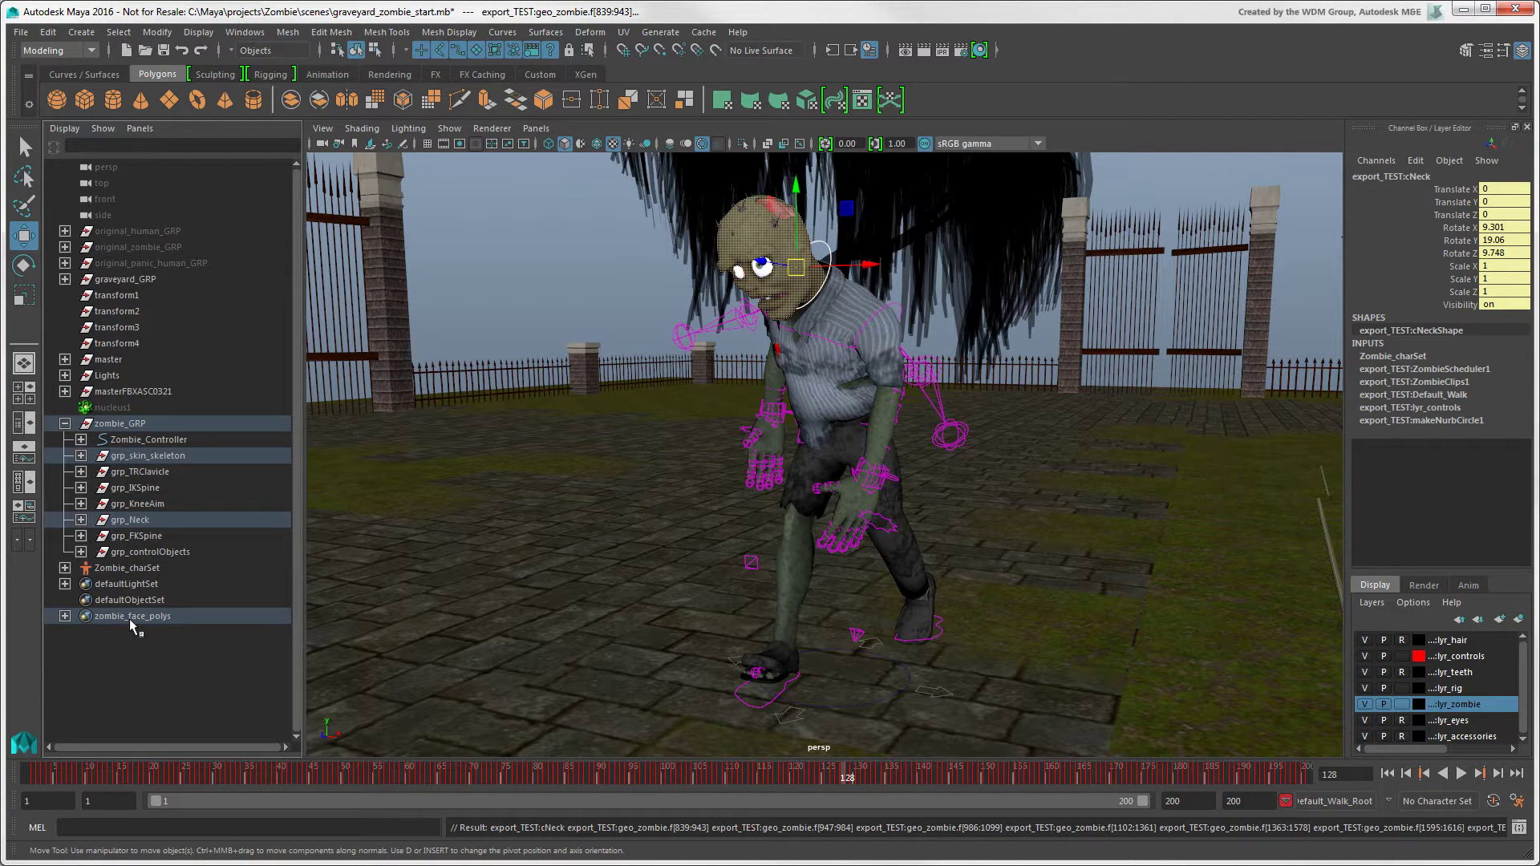
{"action": "key", "text": "Up"}
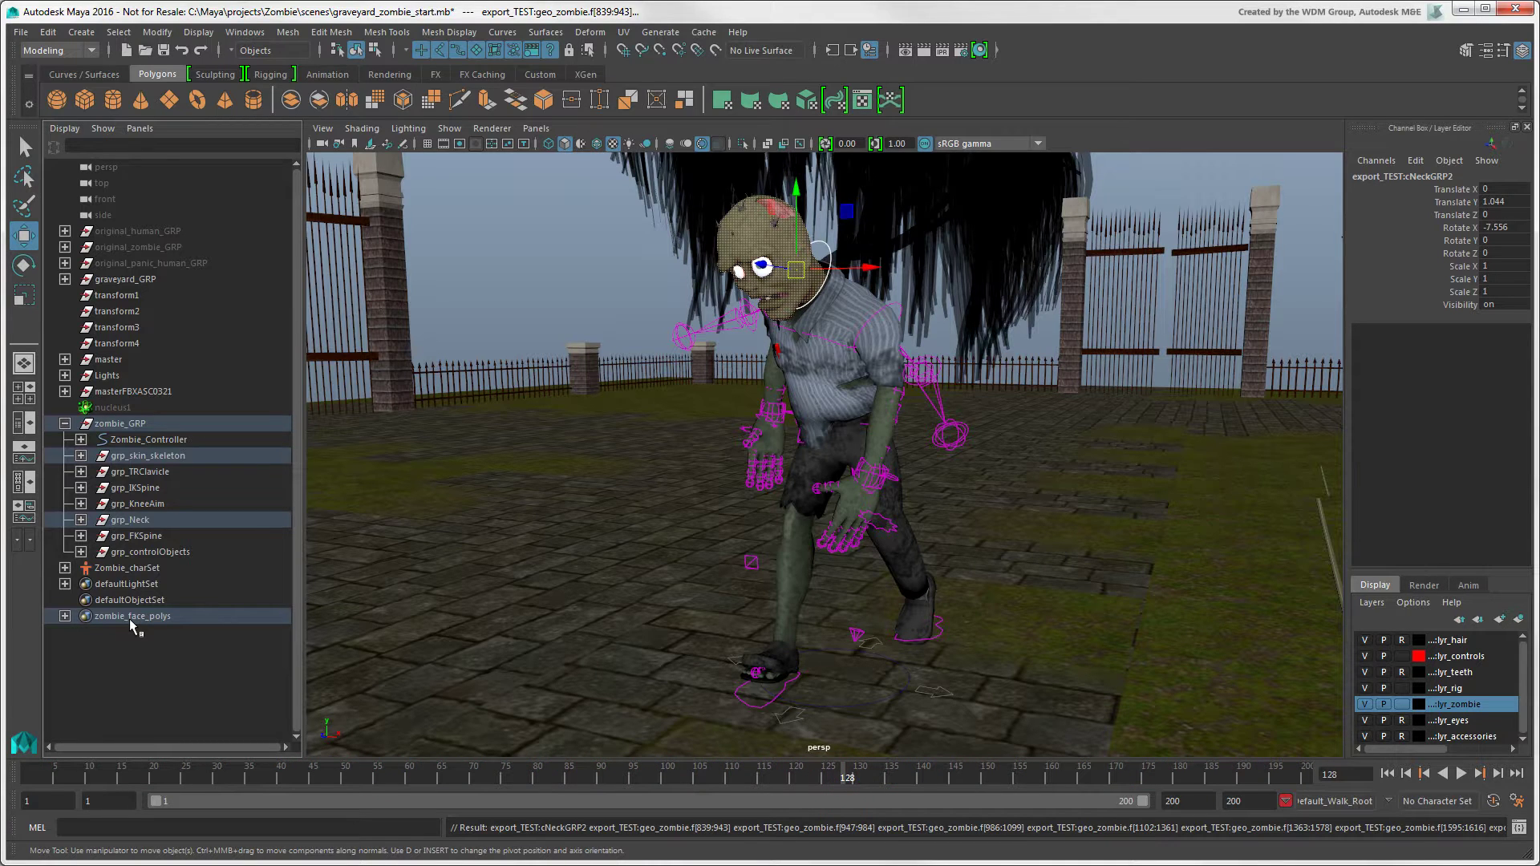
{"action": "left_click", "coordinate": [130, 424]}
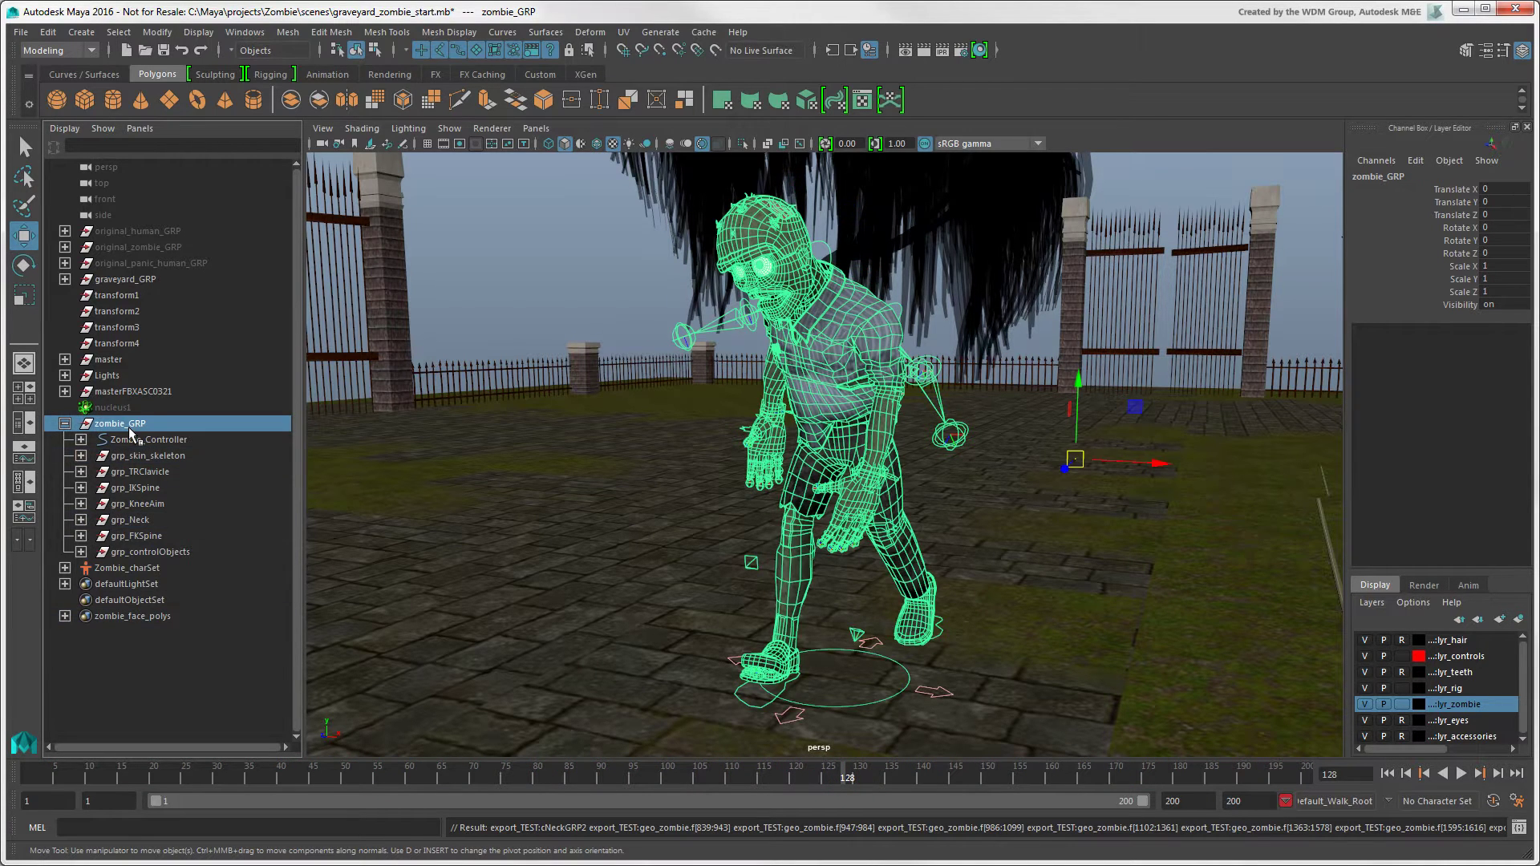
Export zombie_GRP, Zombie_charSet and zombie_face_polys together as the scene file morty.mb.
{"action": "left_click", "coordinate": [142, 570], "text": "ctrl"}
{"action": "left_click", "coordinate": [143, 617], "text": "ctrl"}
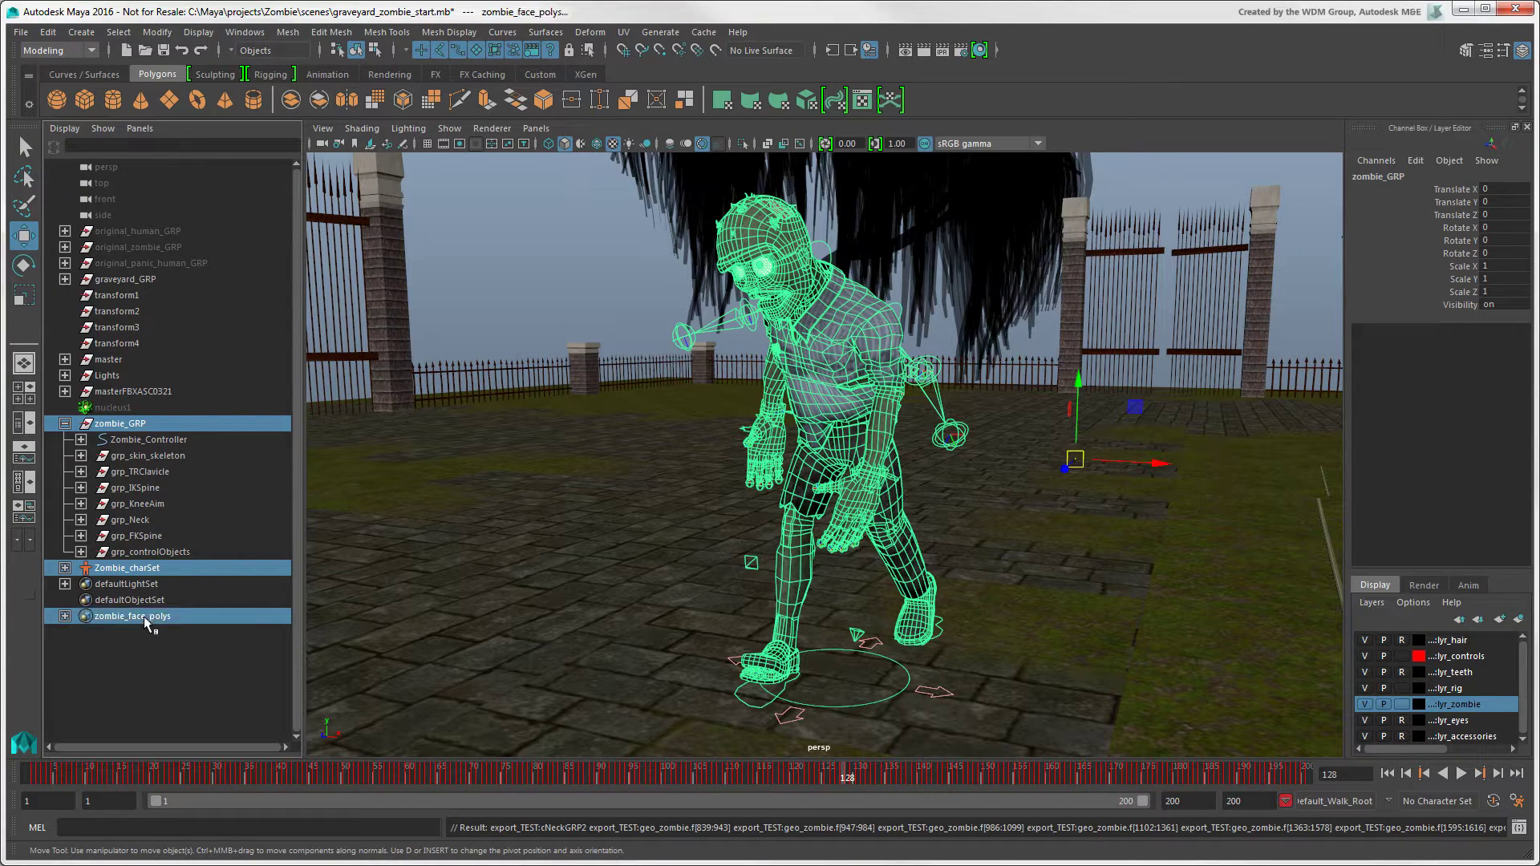
{"action": "left_click", "coordinate": [20, 32]}
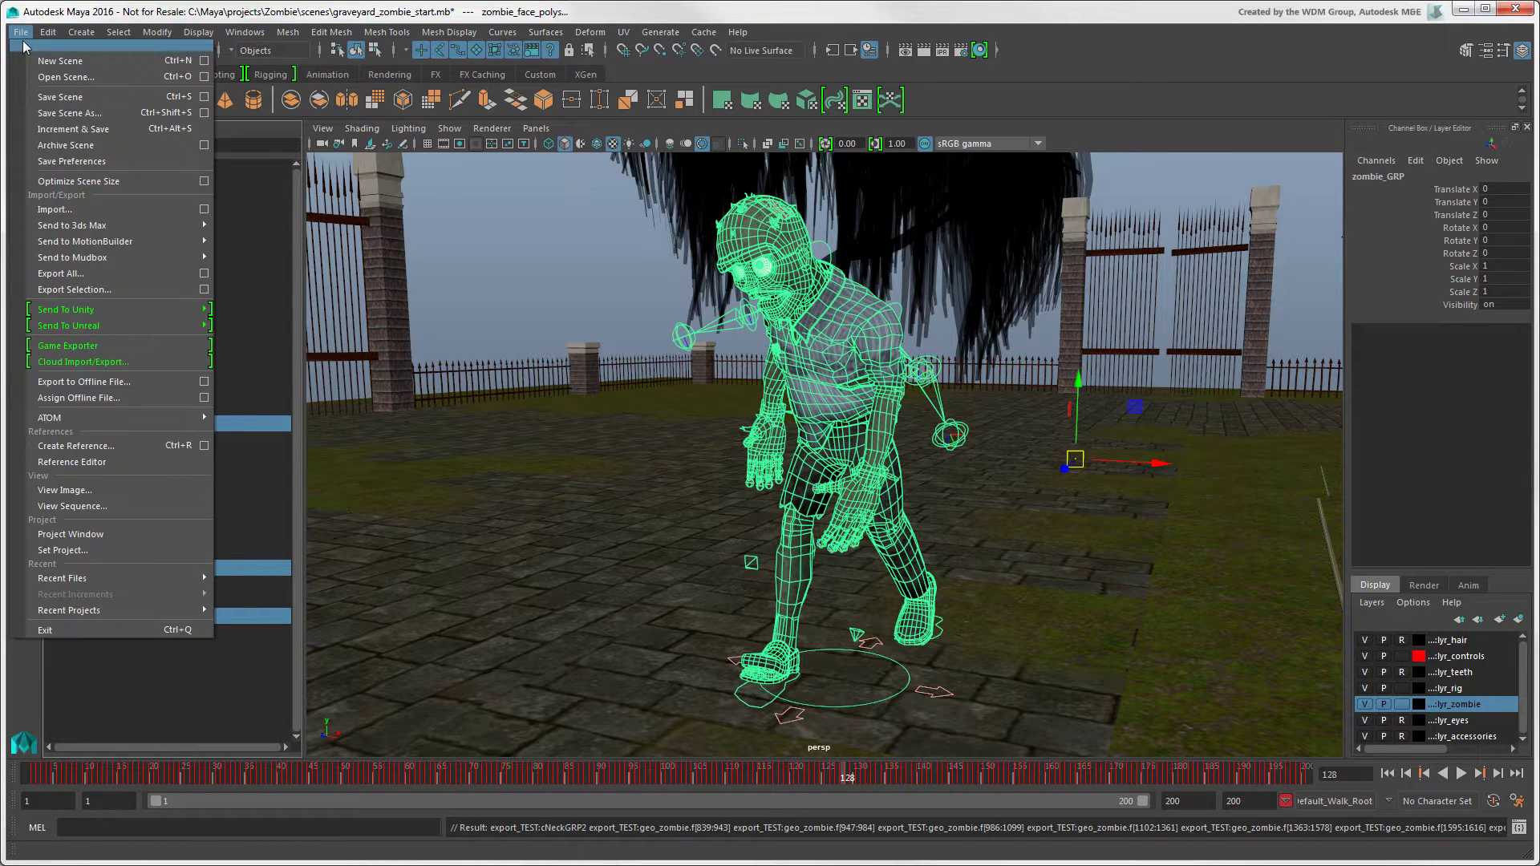
{"action": "left_click", "coordinate": [203, 289]}
{"action": "left_click_drag", "start_coordinate": [1315, 251], "coordinate": [1325, 327]}
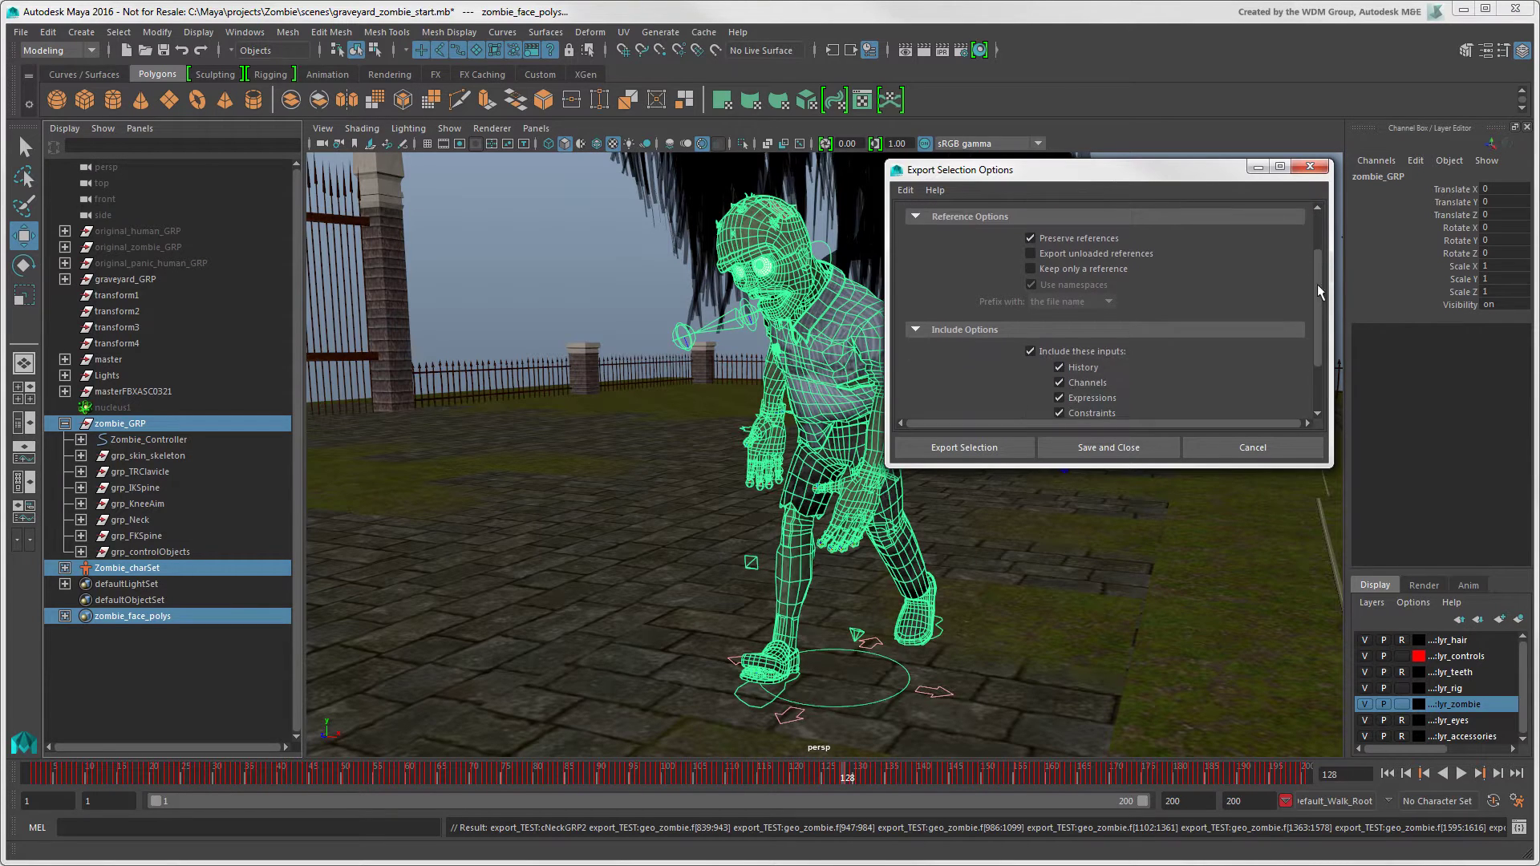
{"action": "left_click", "coordinate": [1010, 447]}
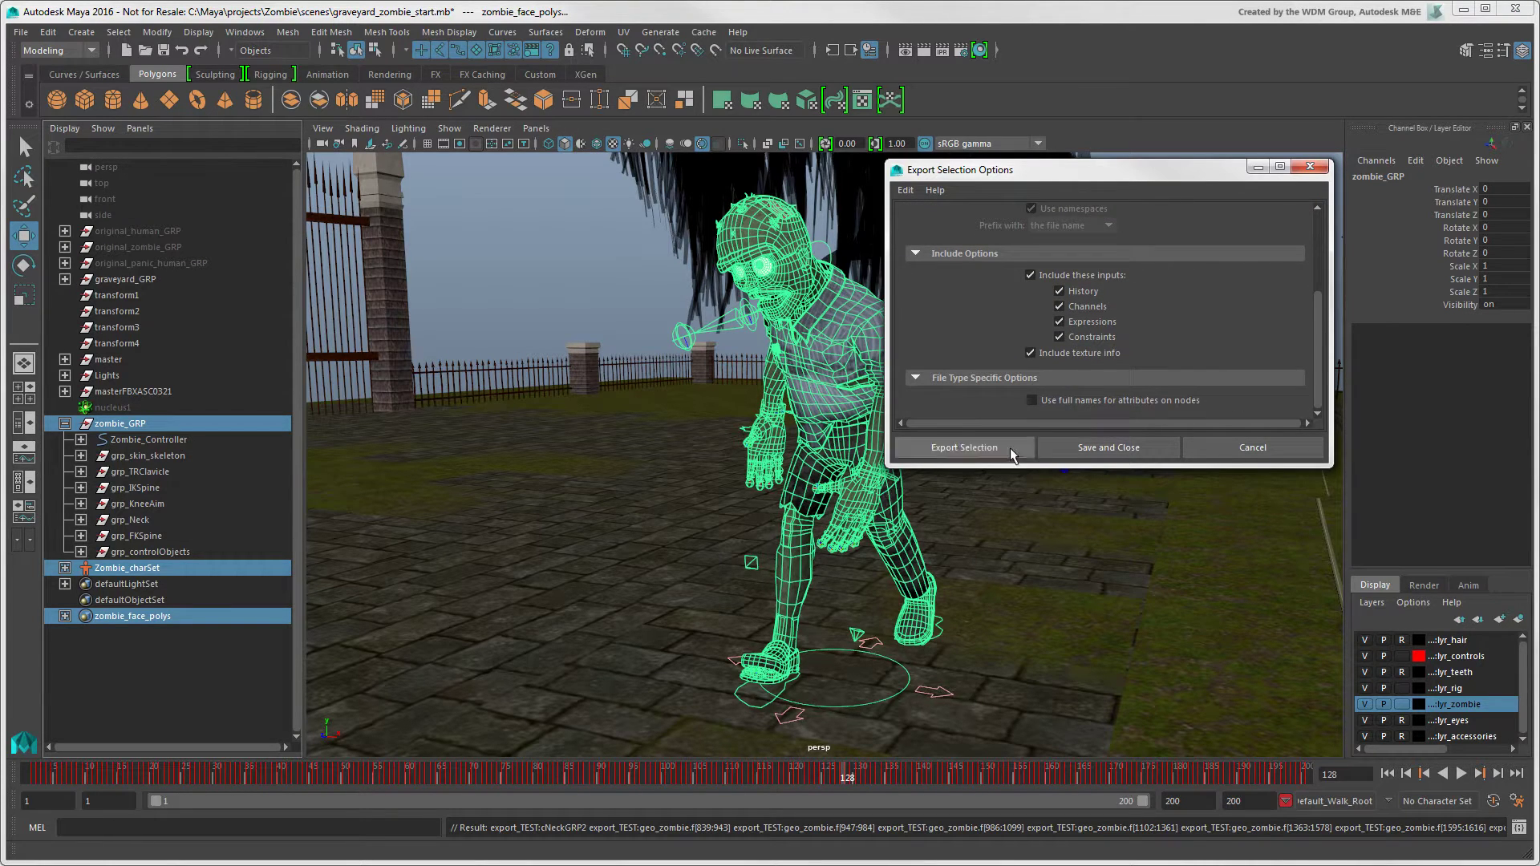
{"action": "type", "text": "morty"}
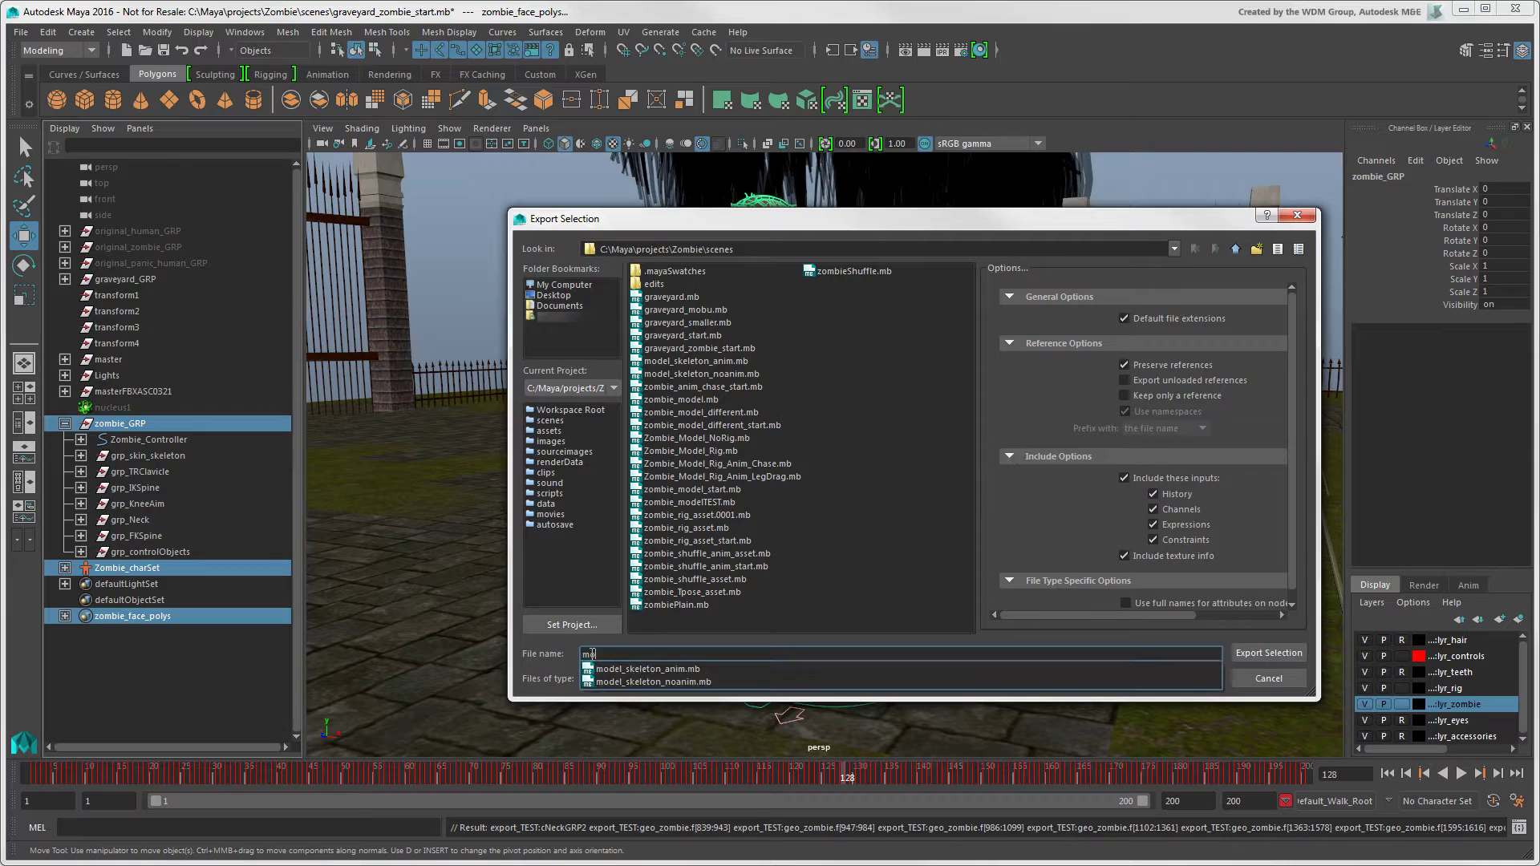
{"action": "left_click", "coordinate": [1255, 655]}
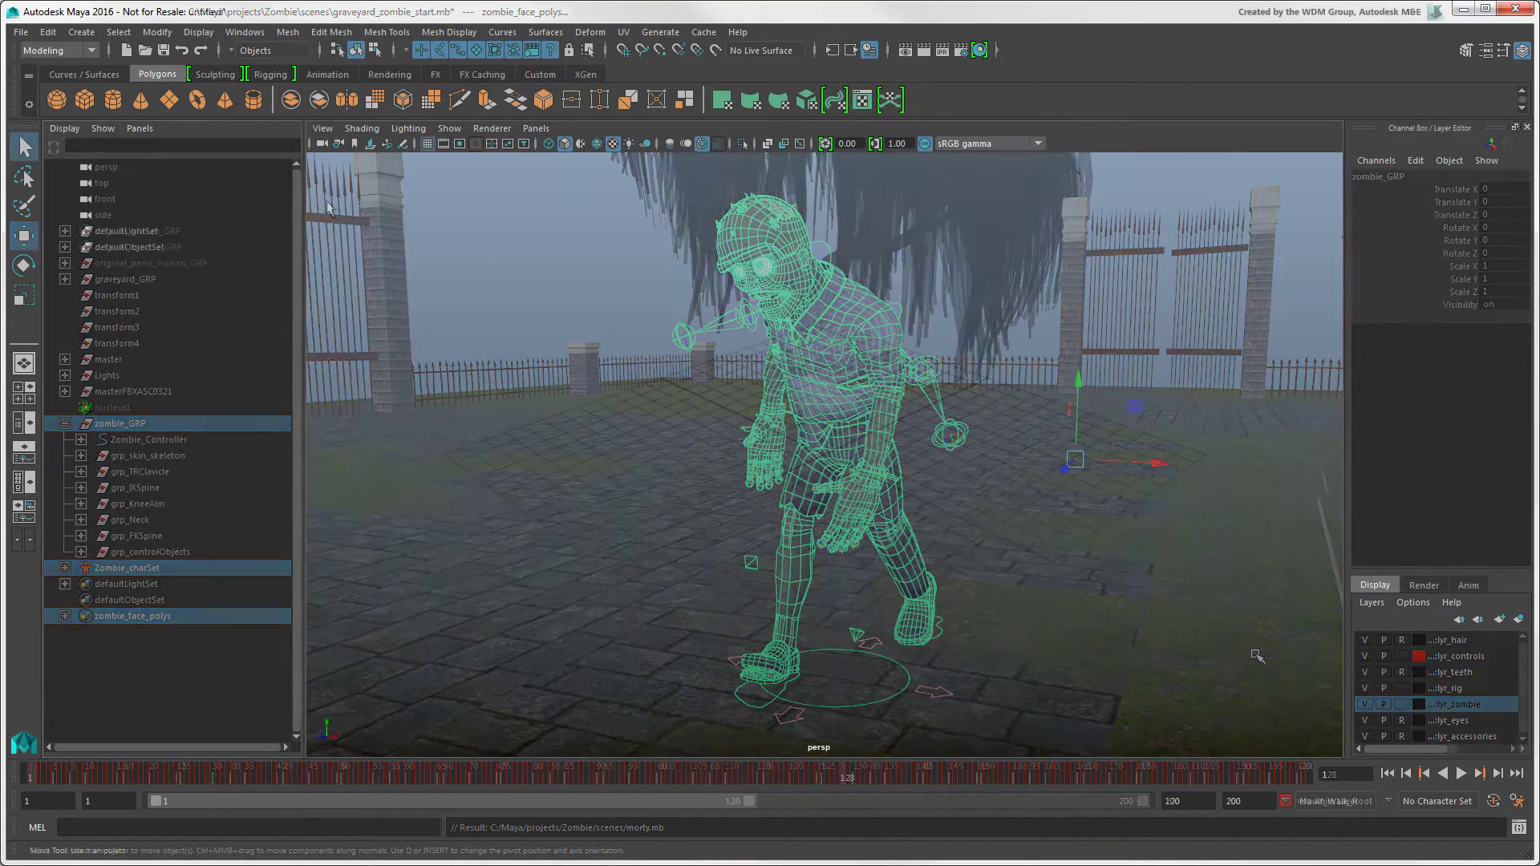
Import morty.mb with Use namespaces on into the empty scene and play its walk.
{"action": "left_click", "coordinate": [23, 32]}
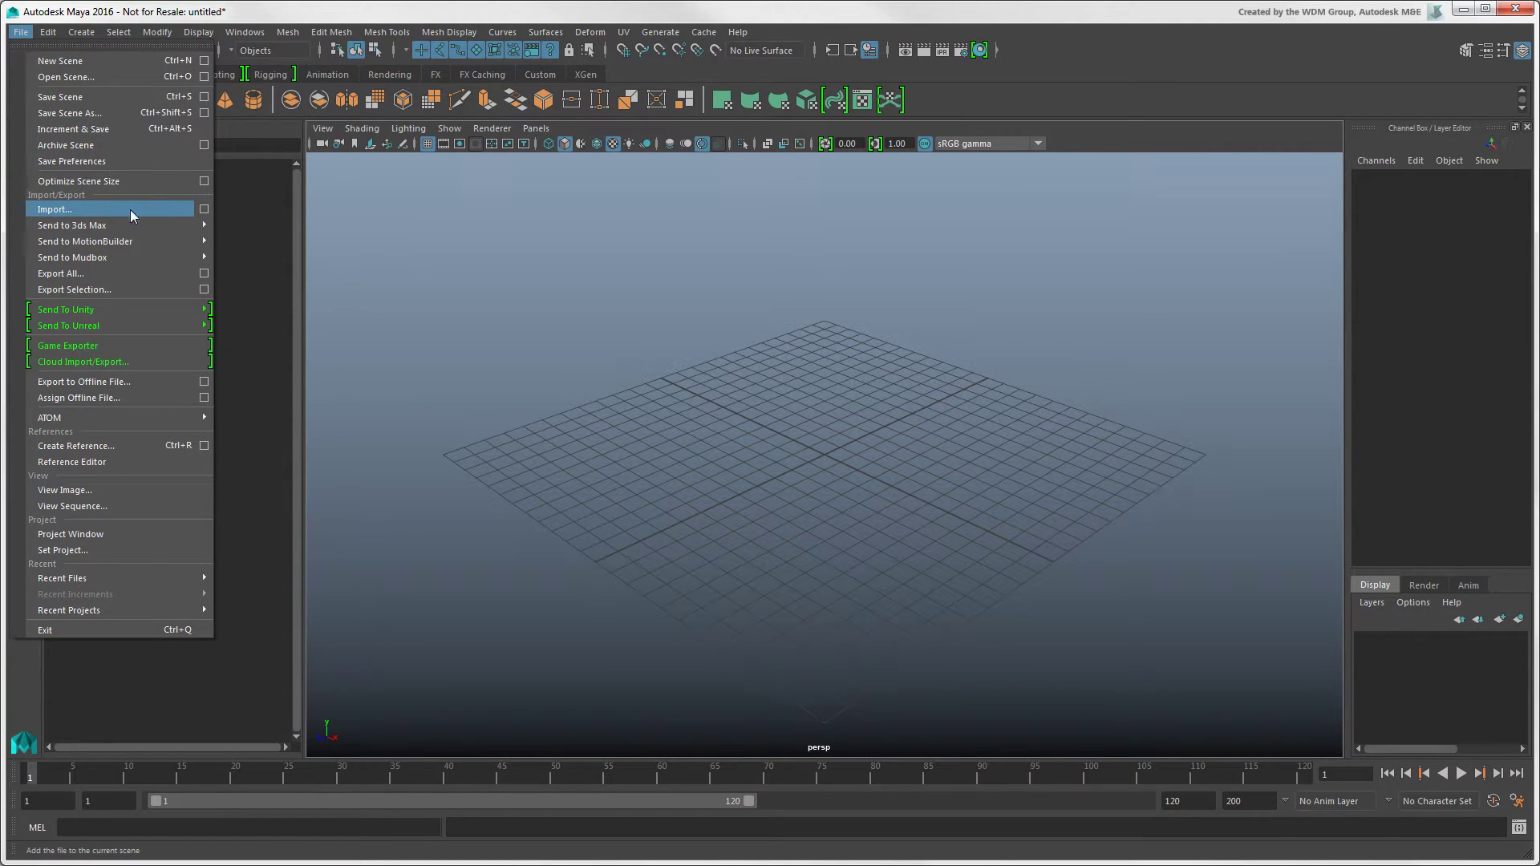
{"action": "left_click", "coordinate": [205, 210]}
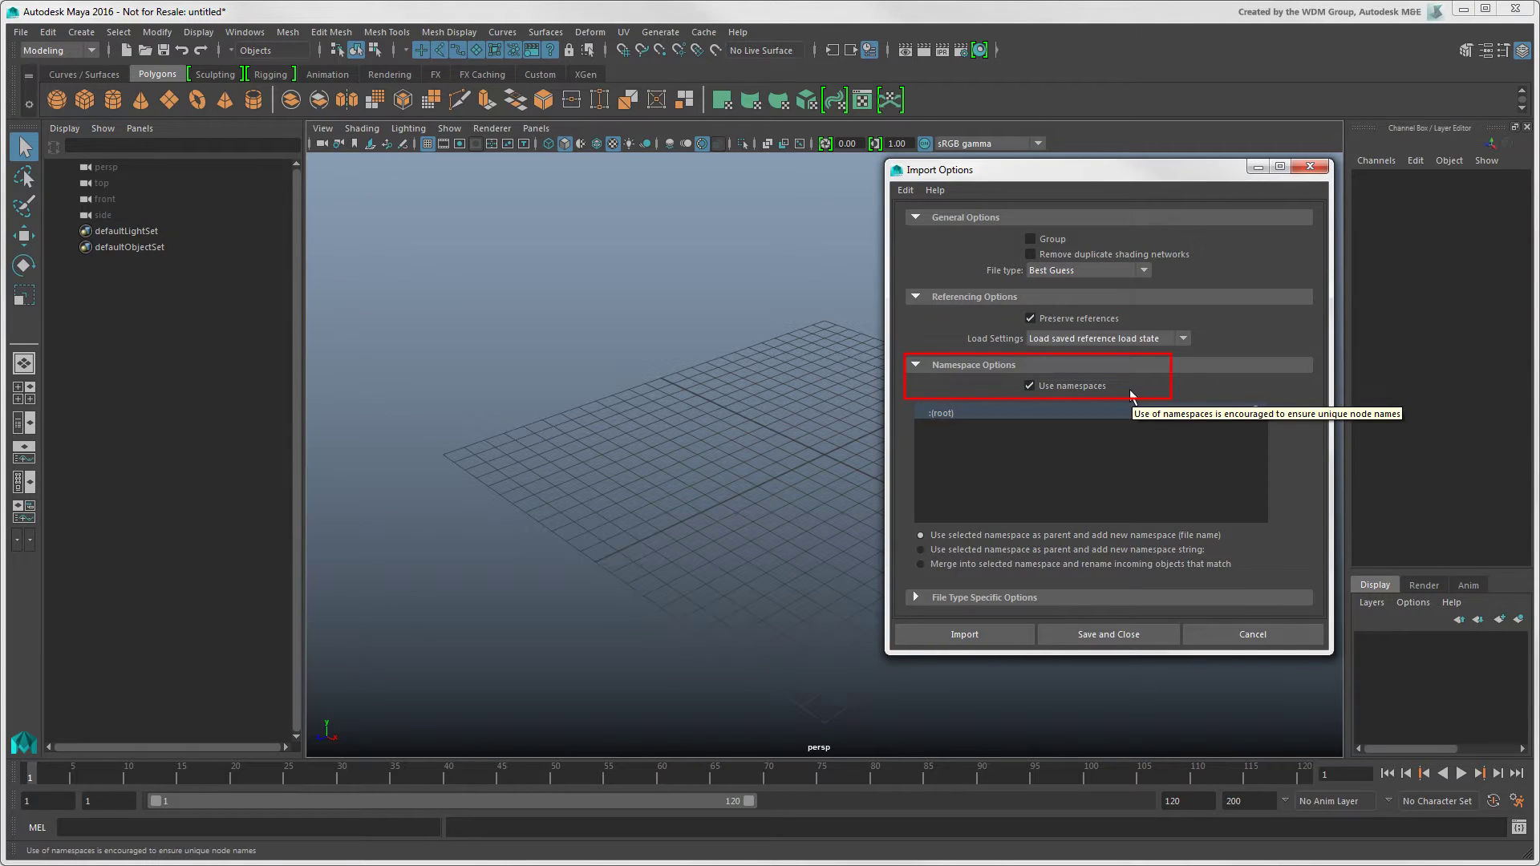
{"action": "left_click", "coordinate": [1008, 631]}
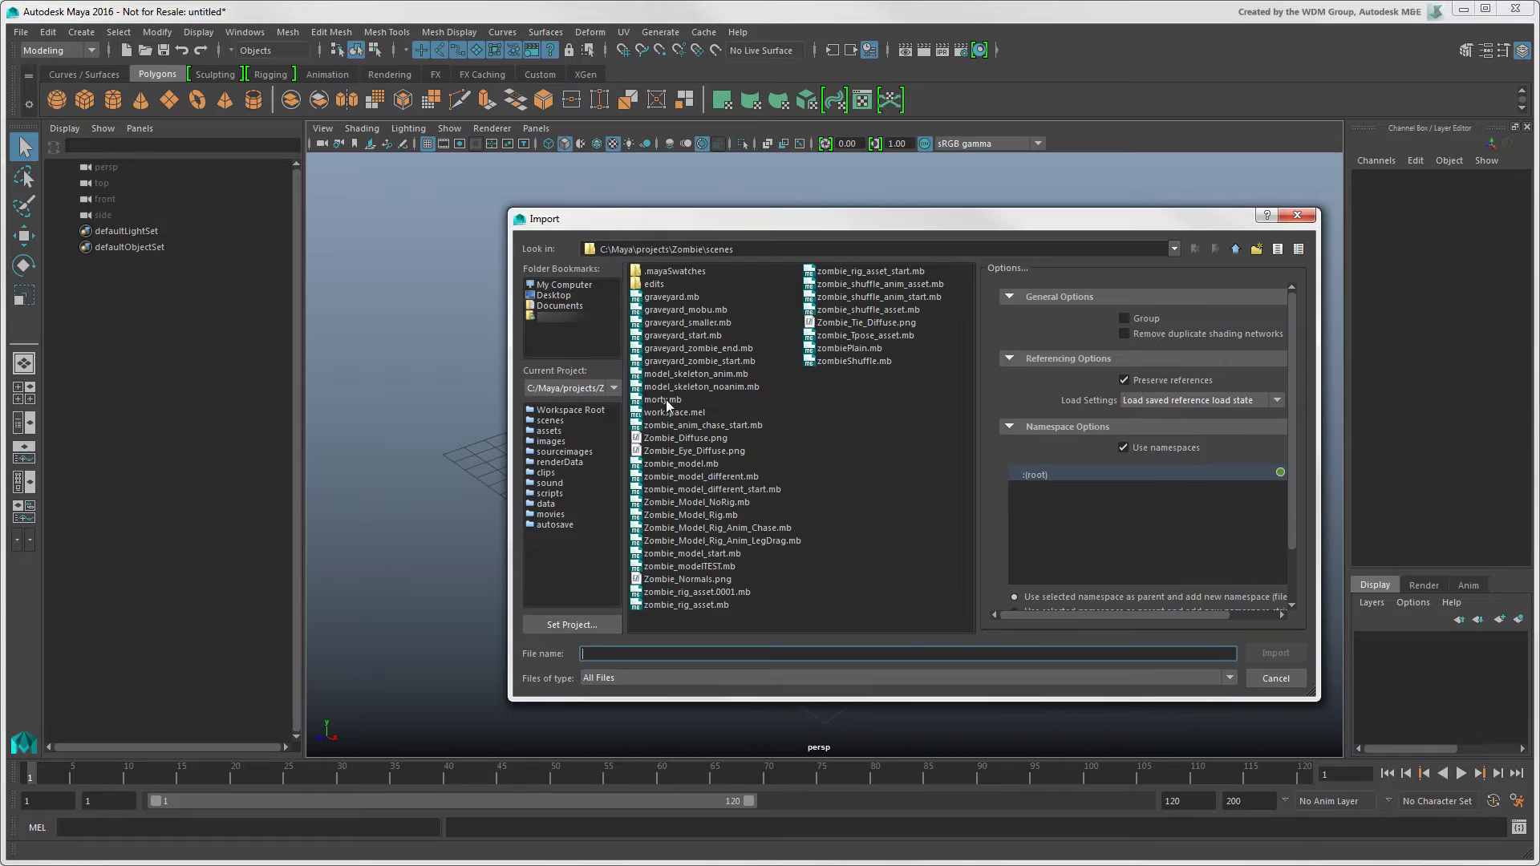
{"action": "left_click", "coordinate": [666, 401]}
{"action": "left_click", "coordinate": [1275, 657]}
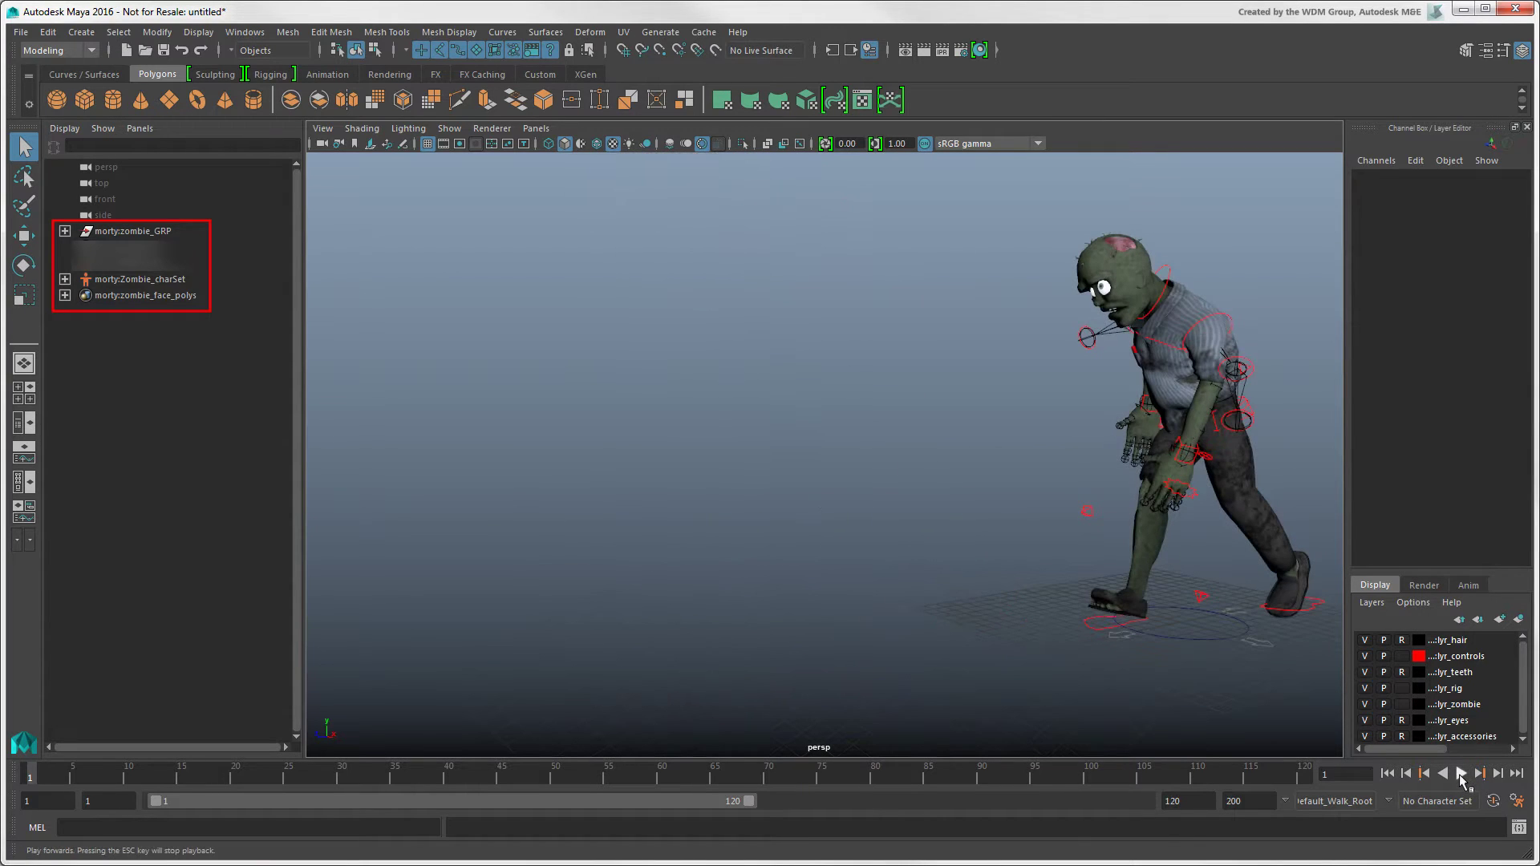
{"action": "left_click", "coordinate": [1462, 775]}
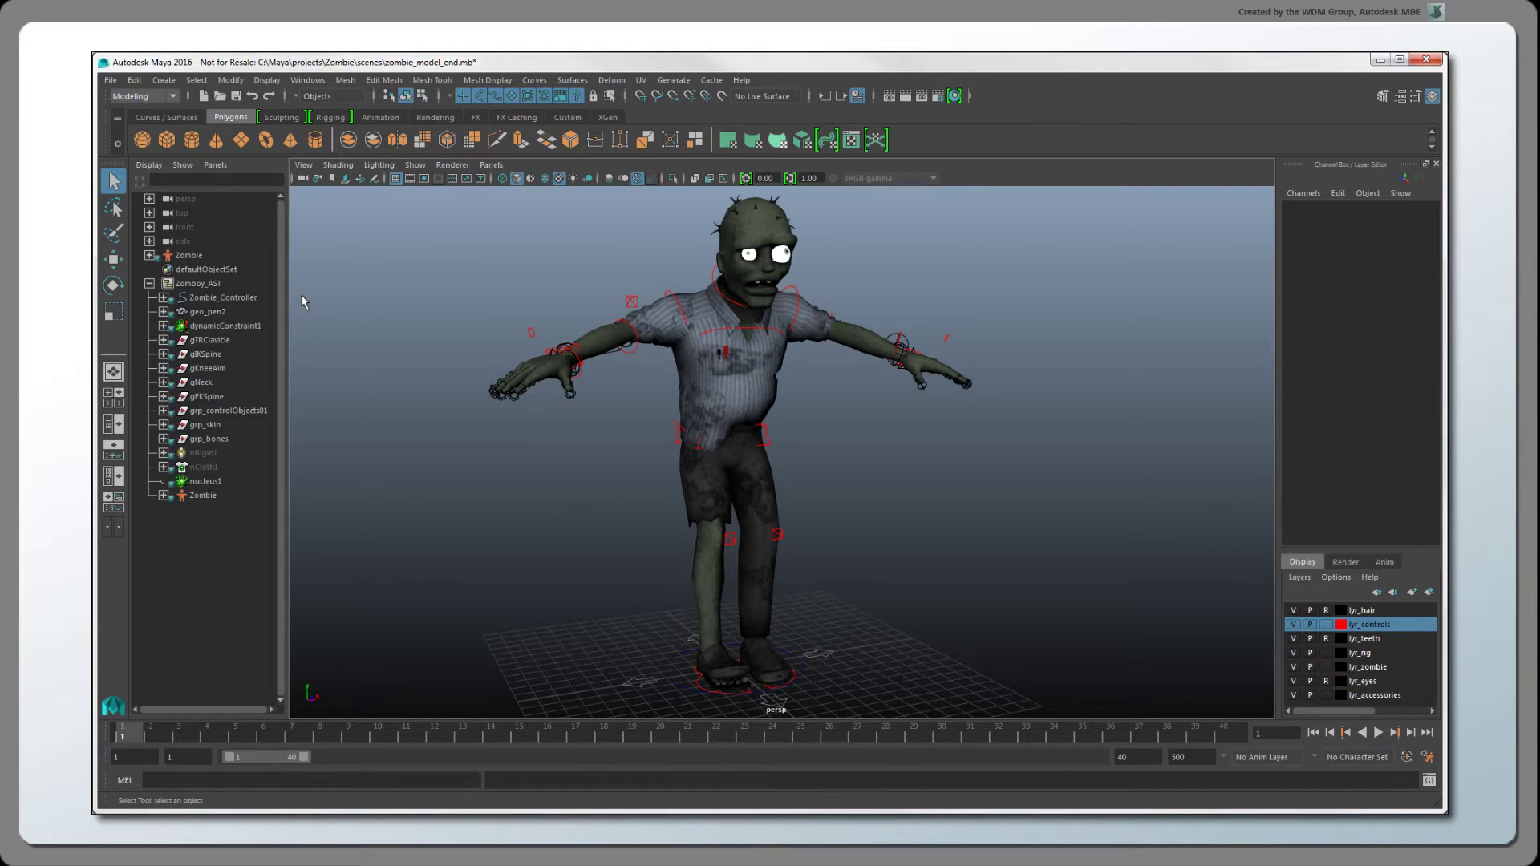
Select Zomboy_AST and drag its published Neck Rotate sliders to turn the zombie's head.
{"action": "left_click", "coordinate": [184, 287]}
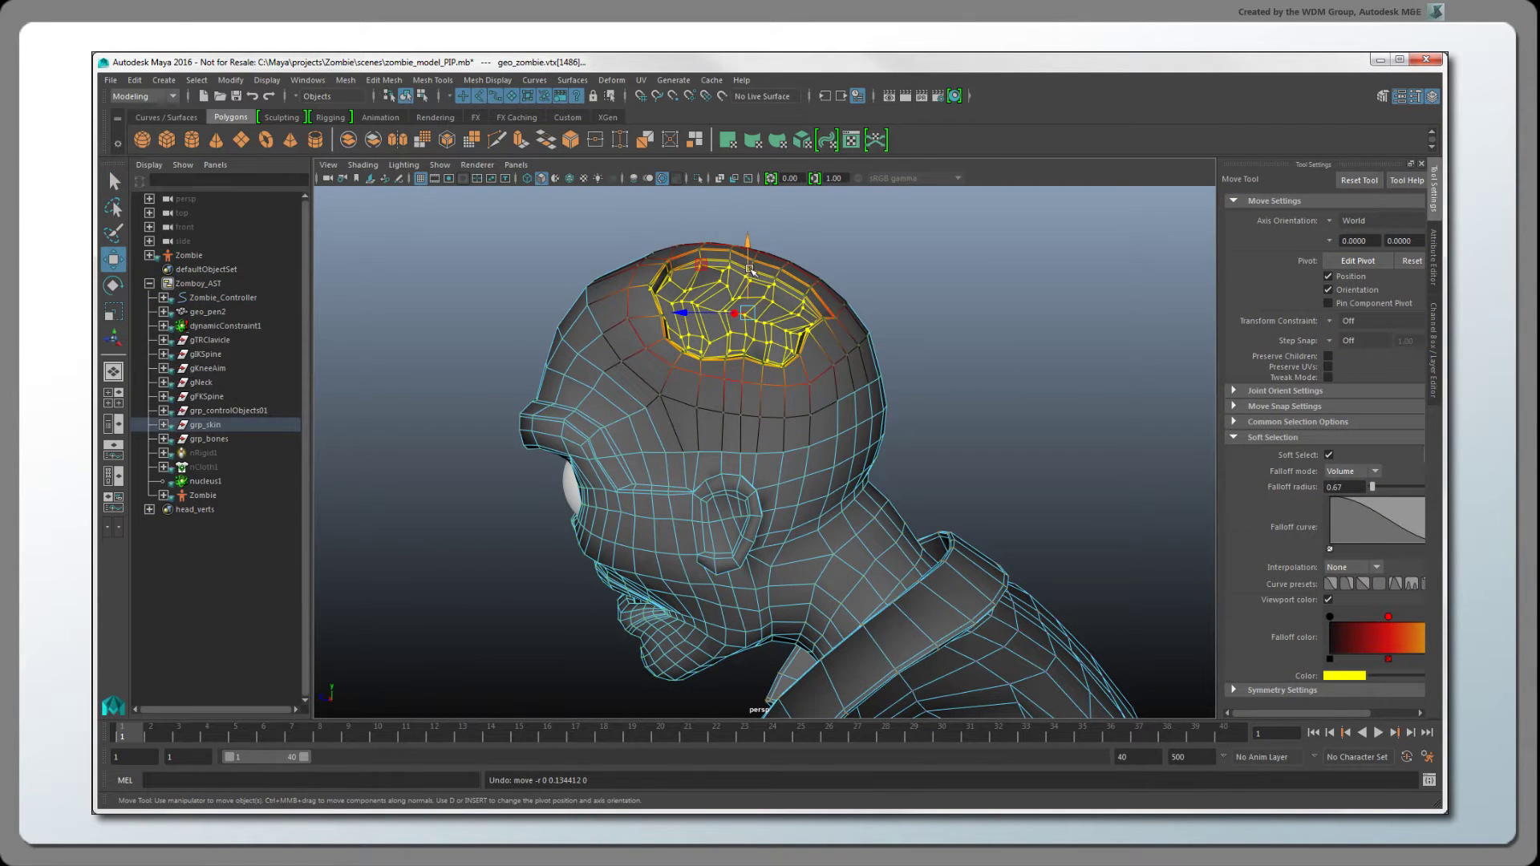
{"action": "mouse_move", "coordinate": [746, 268]}
{"action": "left_mouse_down"}
{"action": "mouse_move", "coordinate": [752, 228]}
{"action": "mouse_move", "coordinate": [758, 293]}
{"action": "left_mouse_up"}
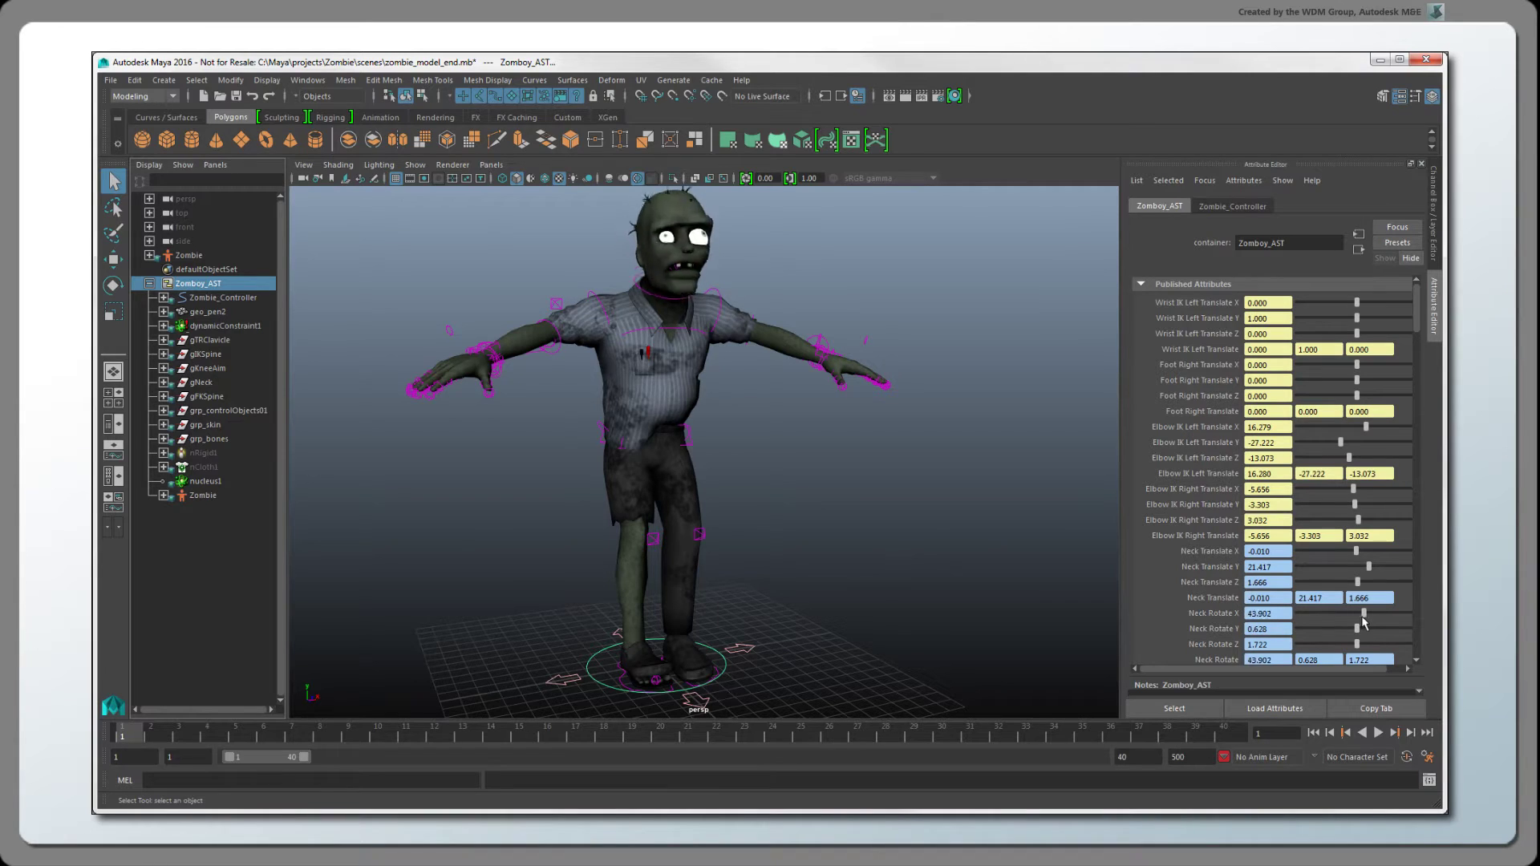
{"action": "left_click_drag", "start_coordinate": [1366, 617], "coordinate": [1353, 646]}
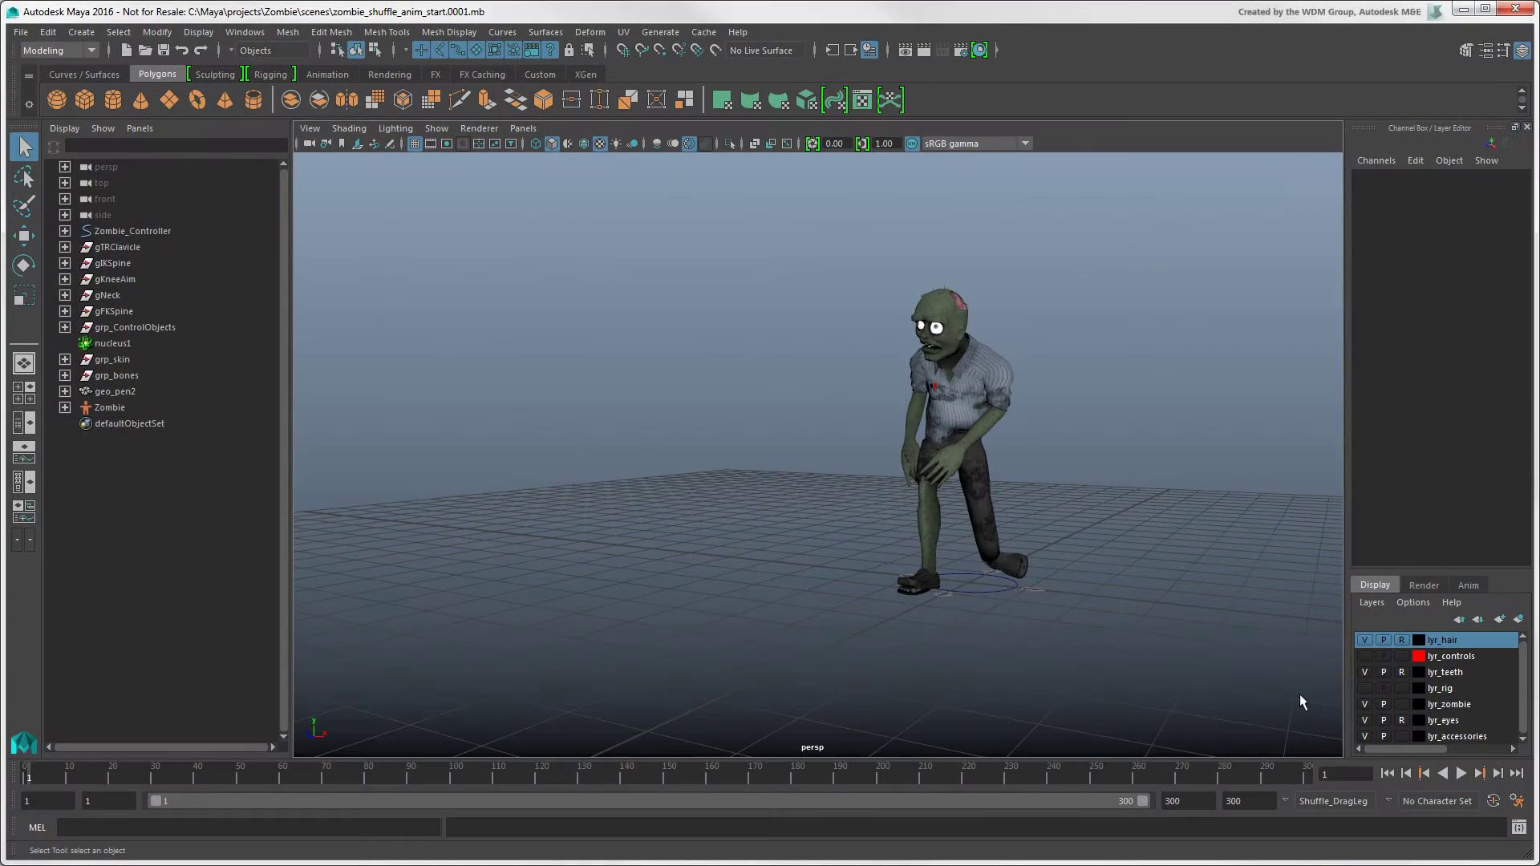
Make lyr_controls and lyr_rig visible and play the zombie's shuffle animation.
{"action": "left_click", "coordinate": [1366, 656]}
{"action": "left_click", "coordinate": [1366, 689]}
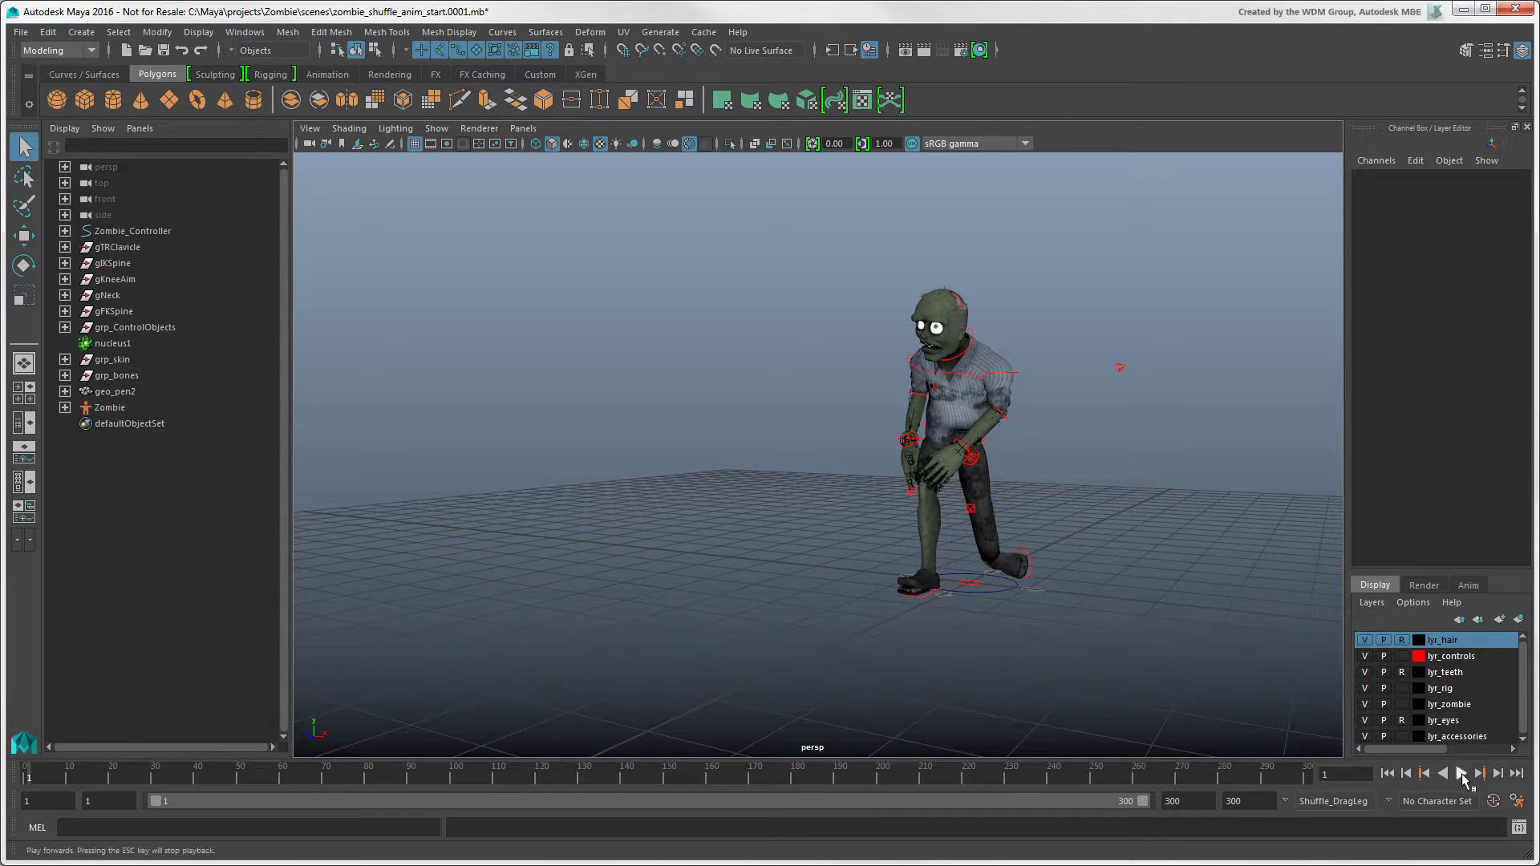
{"action": "left_click", "coordinate": [1462, 775]}
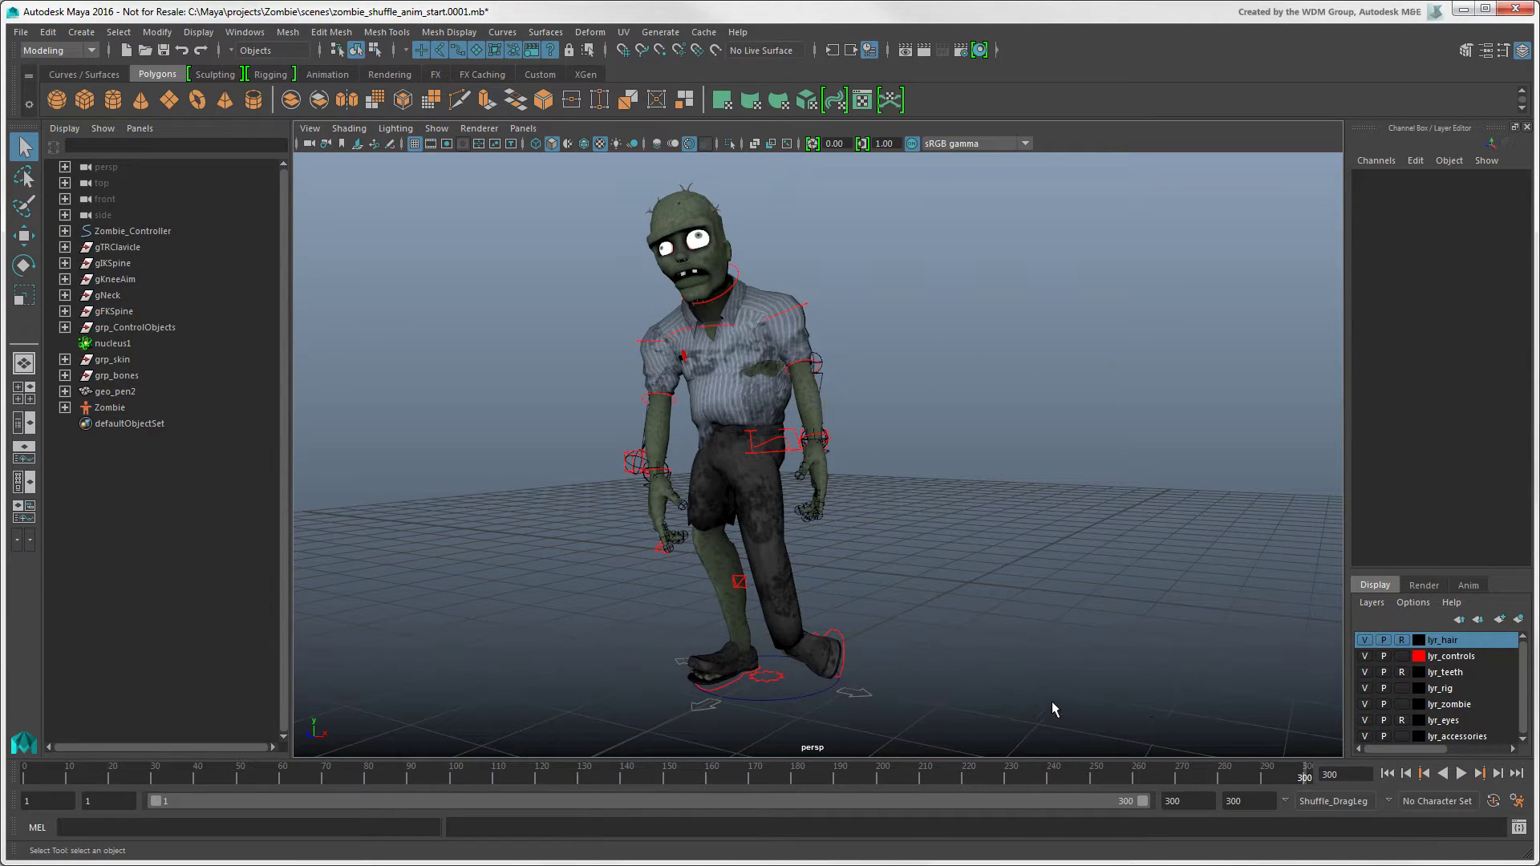
Ctrl-select grp_skin, grp_bones, geo_pen2, the control groups, Zombie_Controller and Zombie in the Outliner.
{"action": "left_click", "coordinate": [113, 359]}
{"action": "left_click", "coordinate": [116, 375], "text": "shift"}
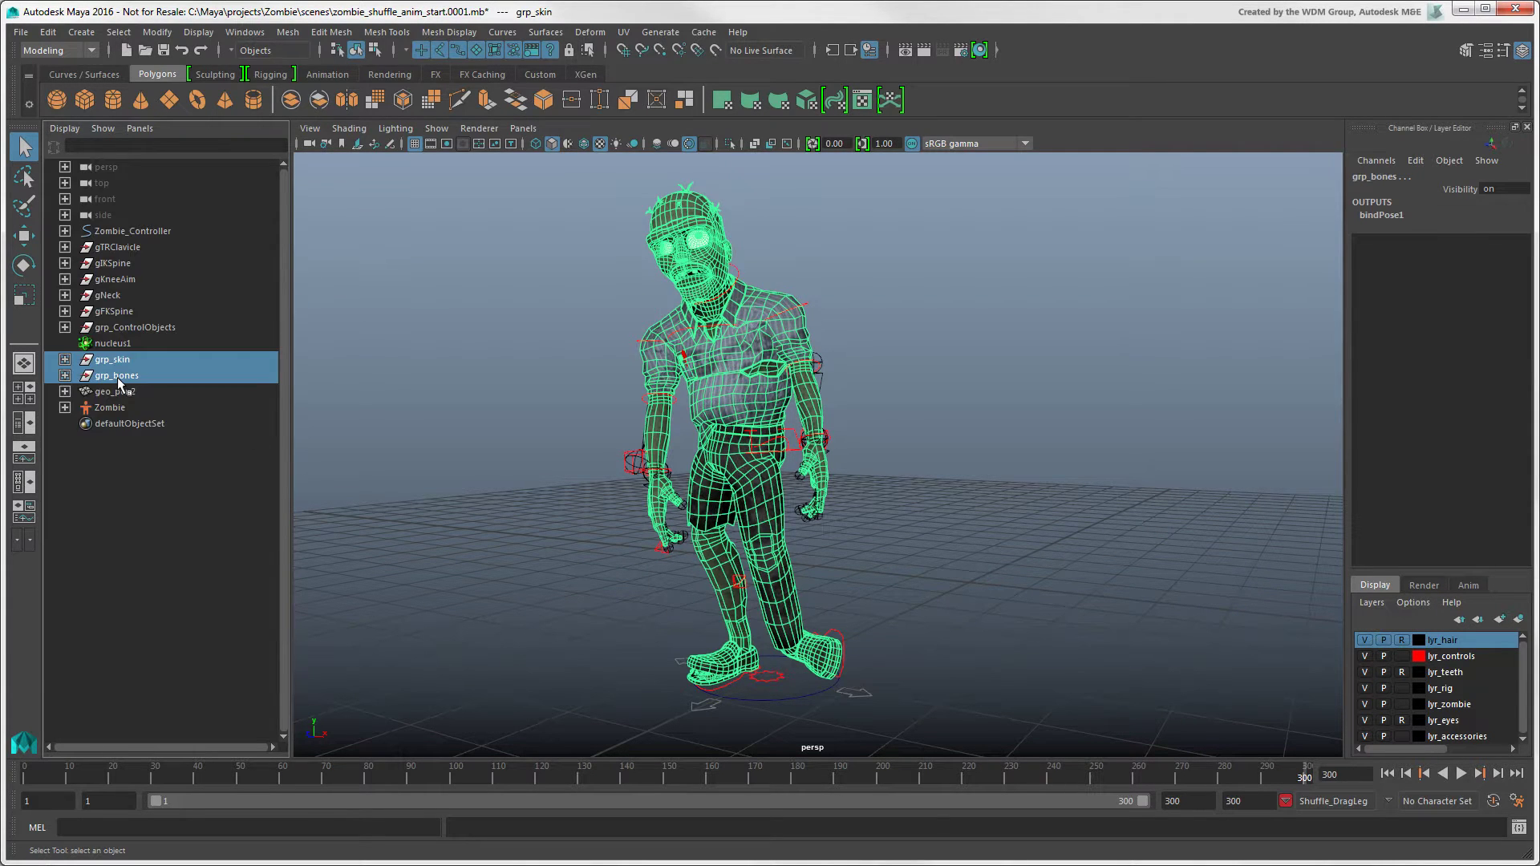
{"action": "left_click", "coordinate": [116, 392], "text": "shift"}
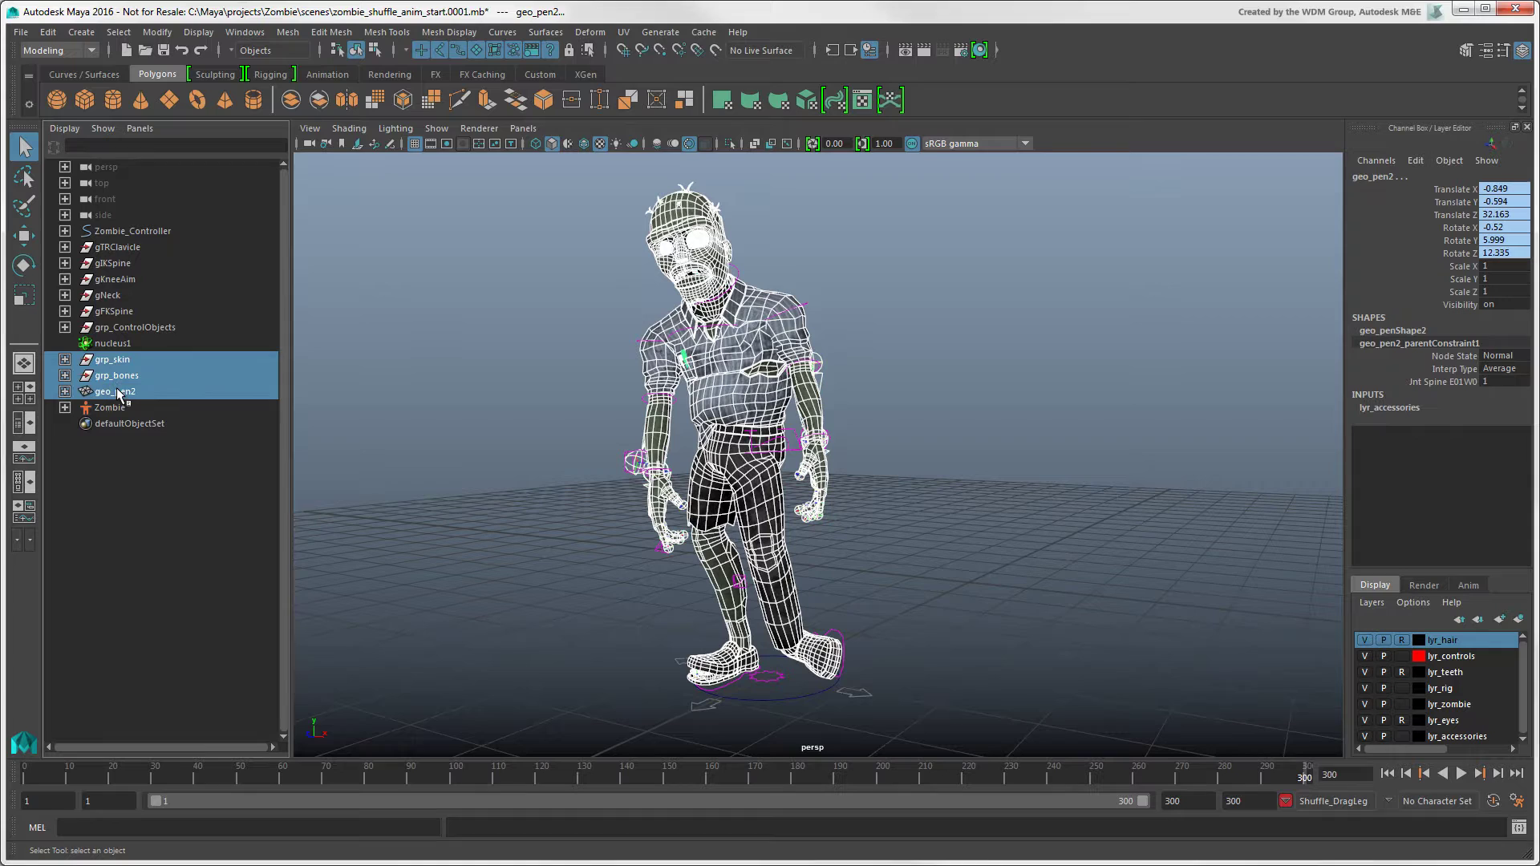
{"action": "left_click", "coordinate": [111, 328], "text": "ctrl"}
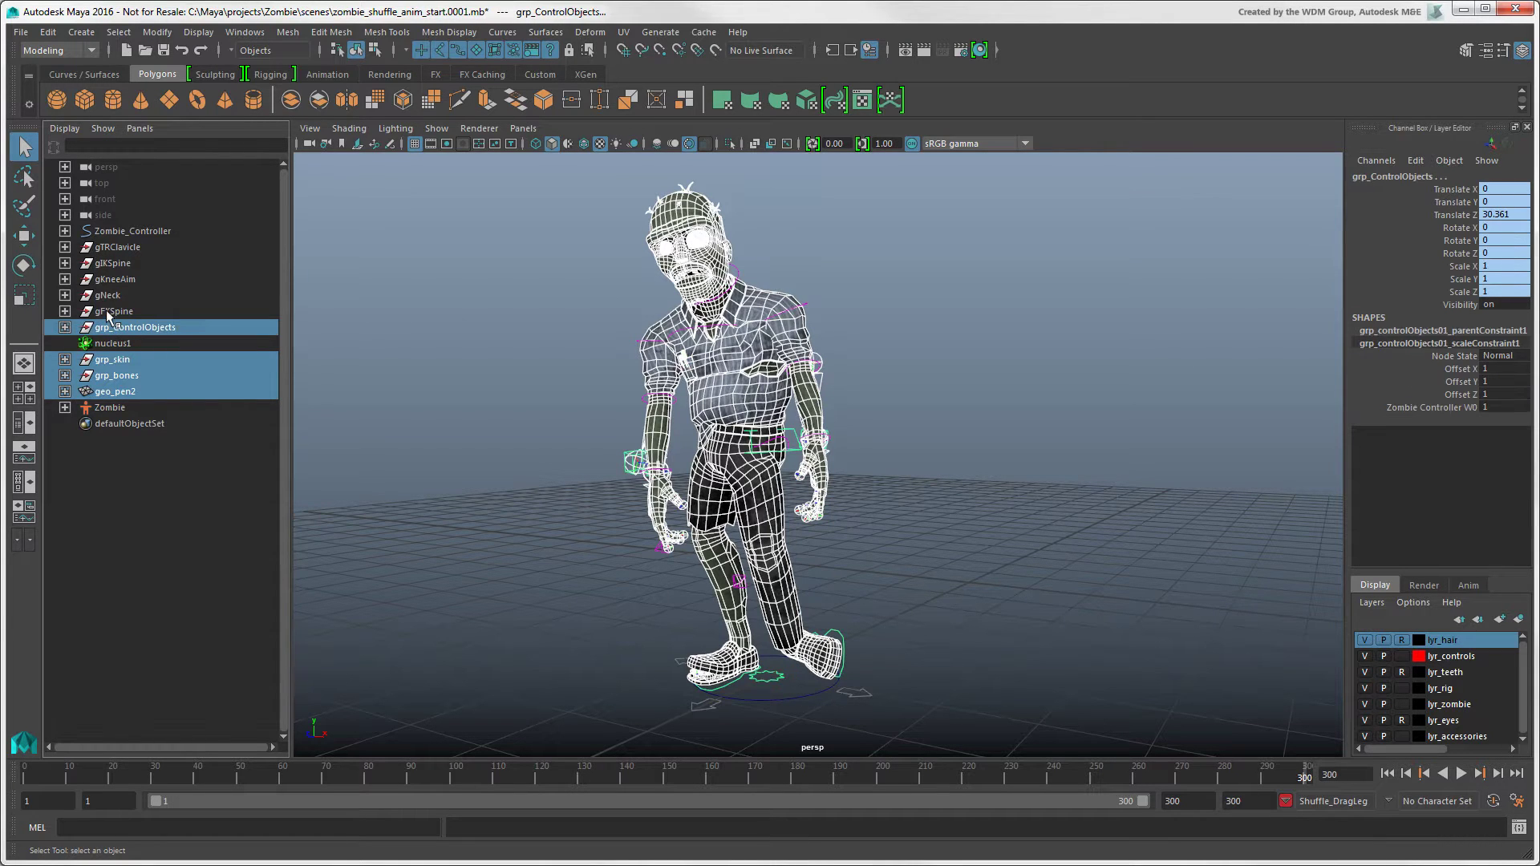
{"action": "left_click", "coordinate": [113, 311], "text": "ctrl"}
{"action": "left_click", "coordinate": [111, 279], "text": "ctrl"}
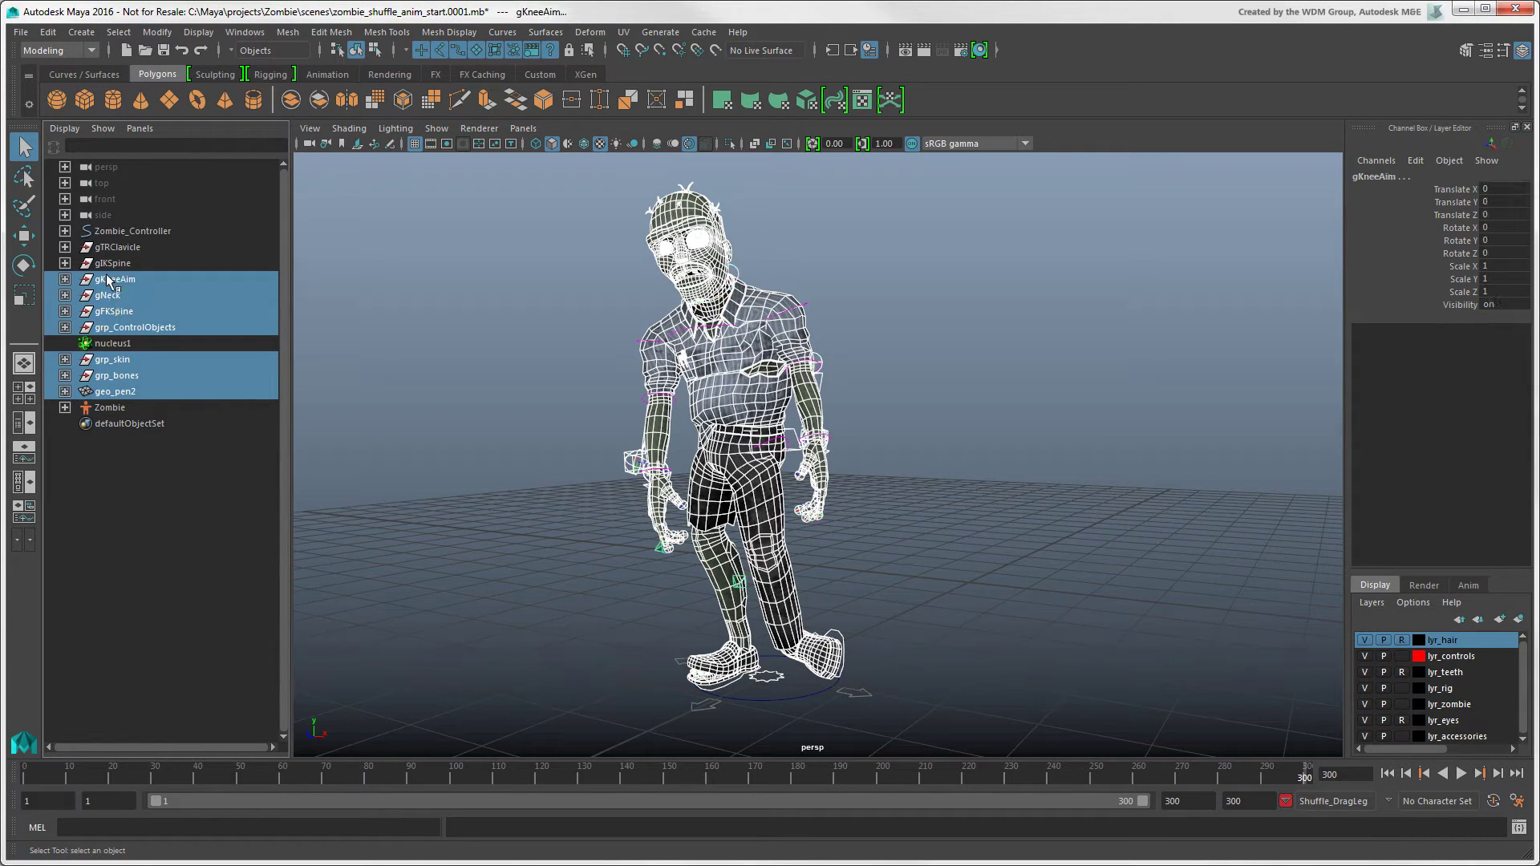
{"action": "left_click", "coordinate": [113, 247], "text": "ctrl"}
{"action": "left_click", "coordinate": [113, 232], "text": "ctrl"}
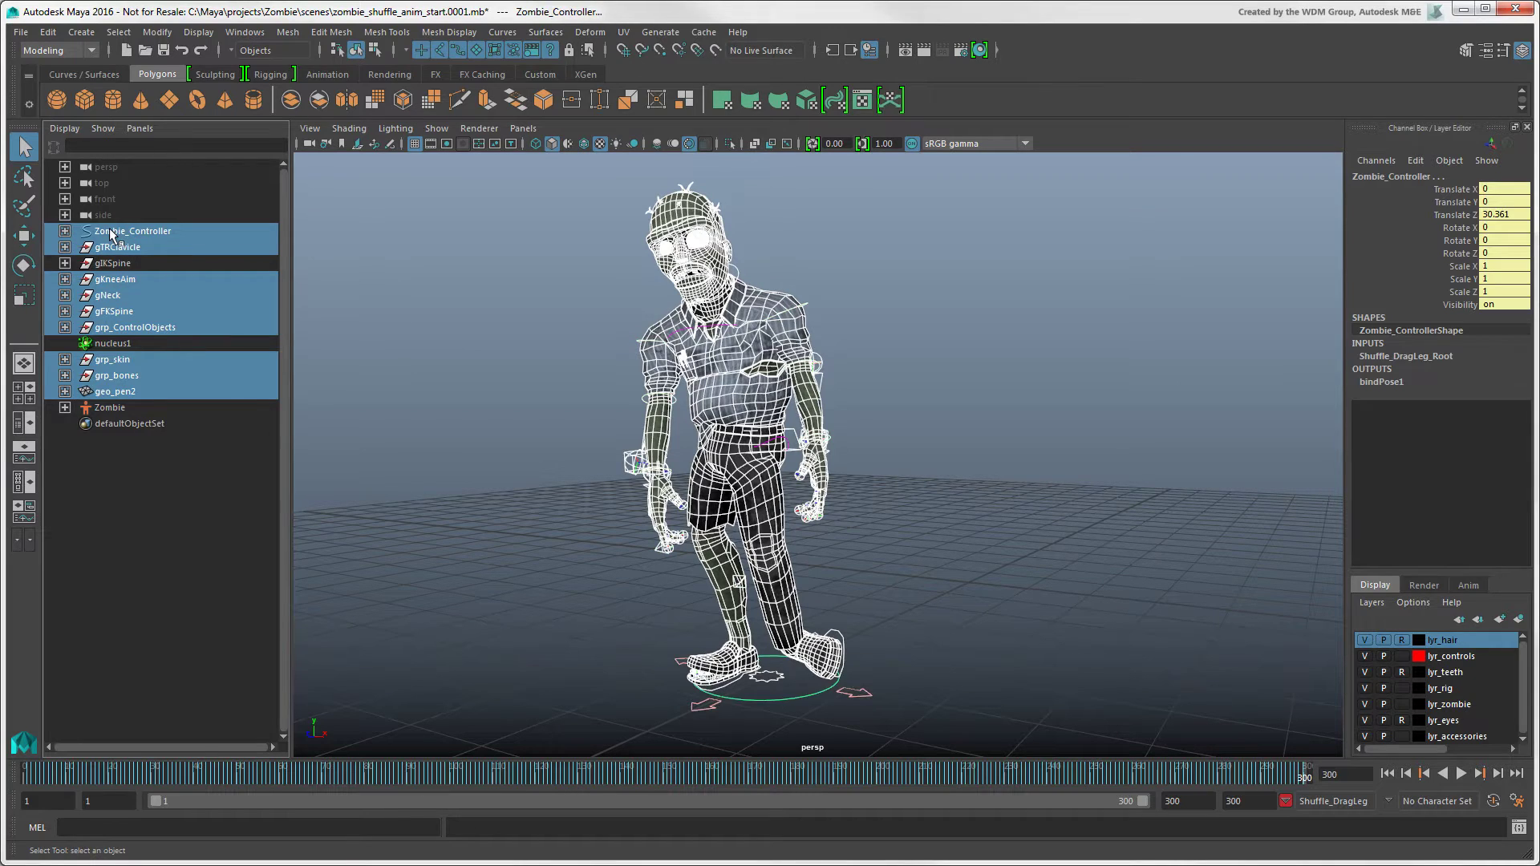
{"action": "left_click", "coordinate": [109, 412], "text": "ctrl"}
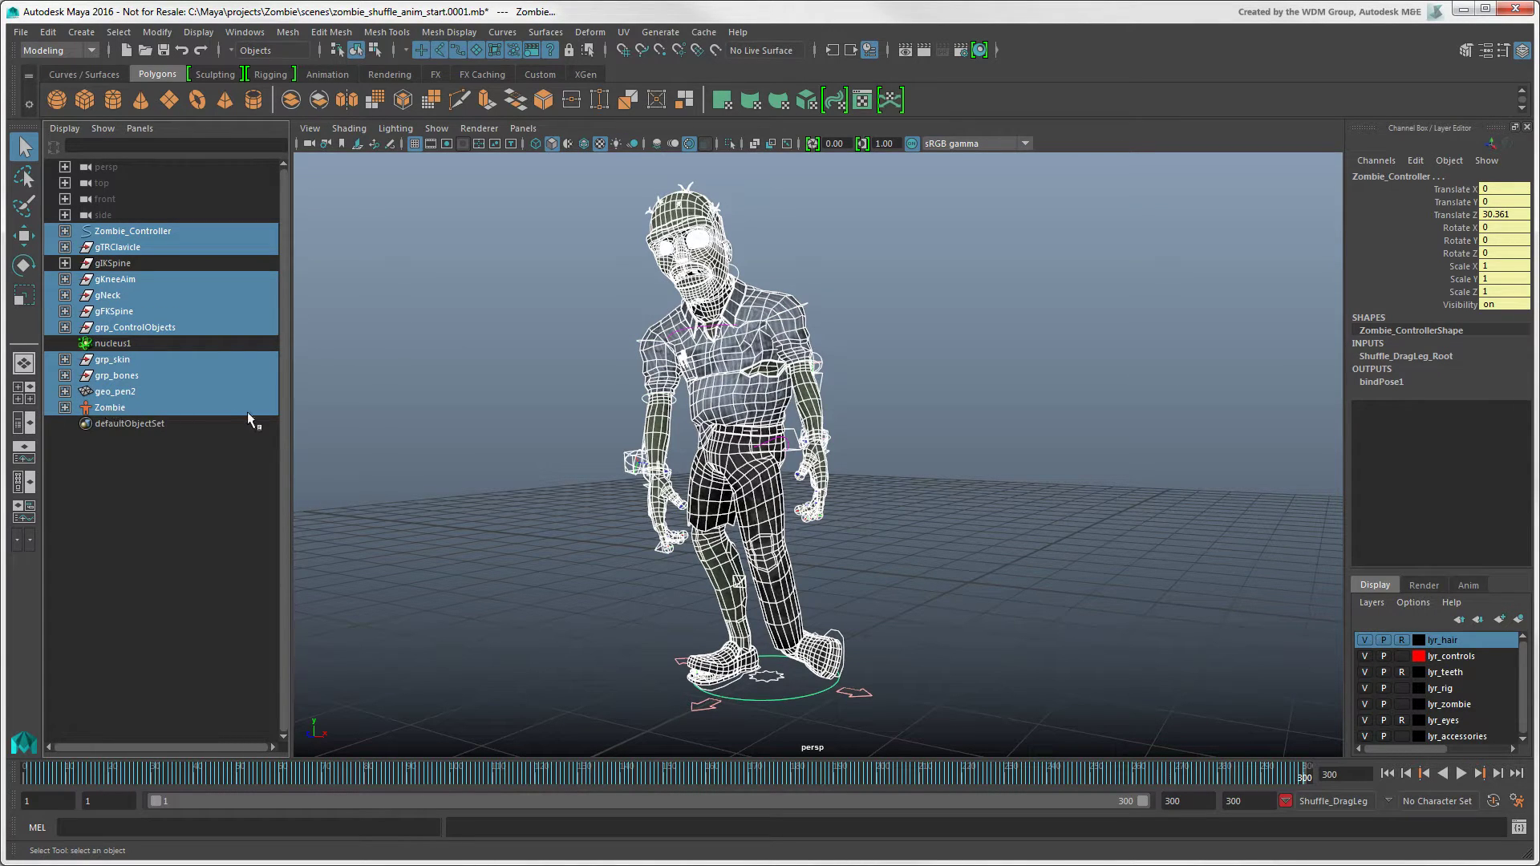
Bring up the Create menu's Asset commands, undoing a stray viewport drag along the way.
{"action": "left_click", "coordinate": [81, 31]}
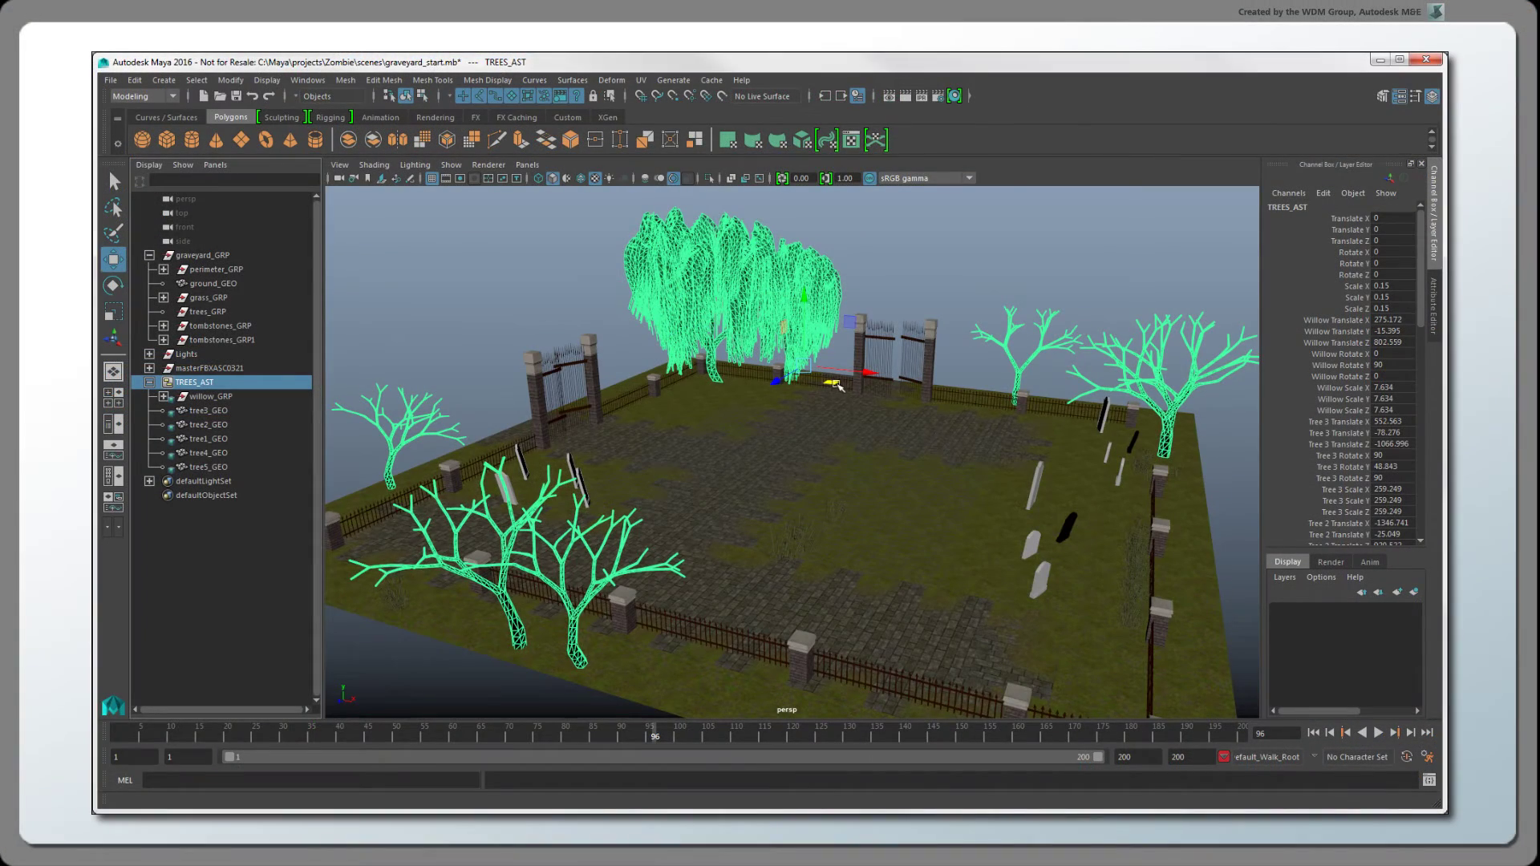
{"action": "left_click_drag", "start_coordinate": [836, 385], "coordinate": [797, 417]}
{"action": "key", "text": "ctrl+z"}
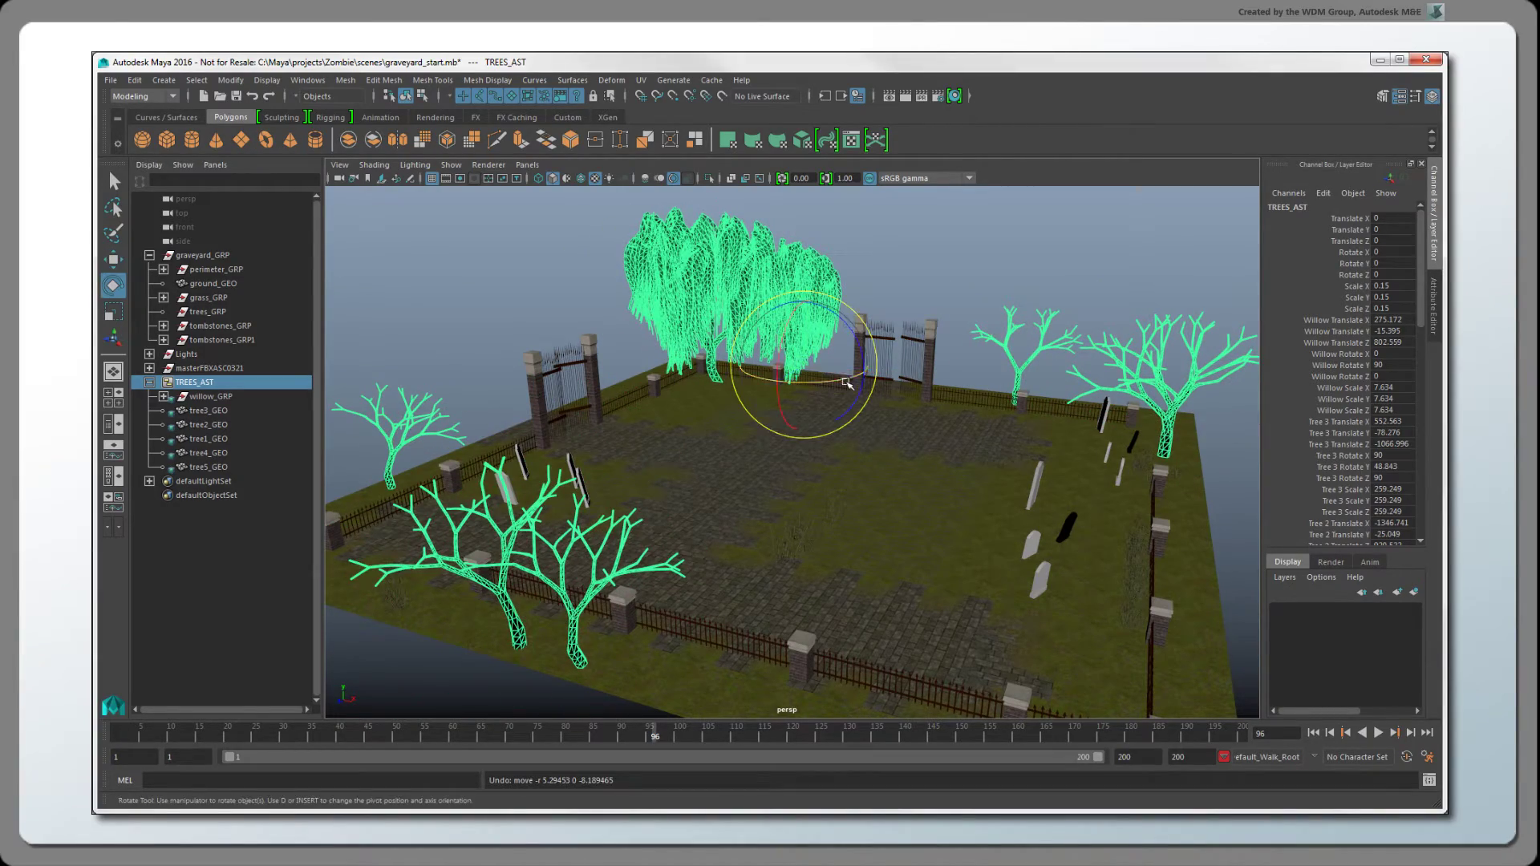
{"action": "left_click_drag", "start_coordinate": [848, 383], "coordinate": [859, 395]}
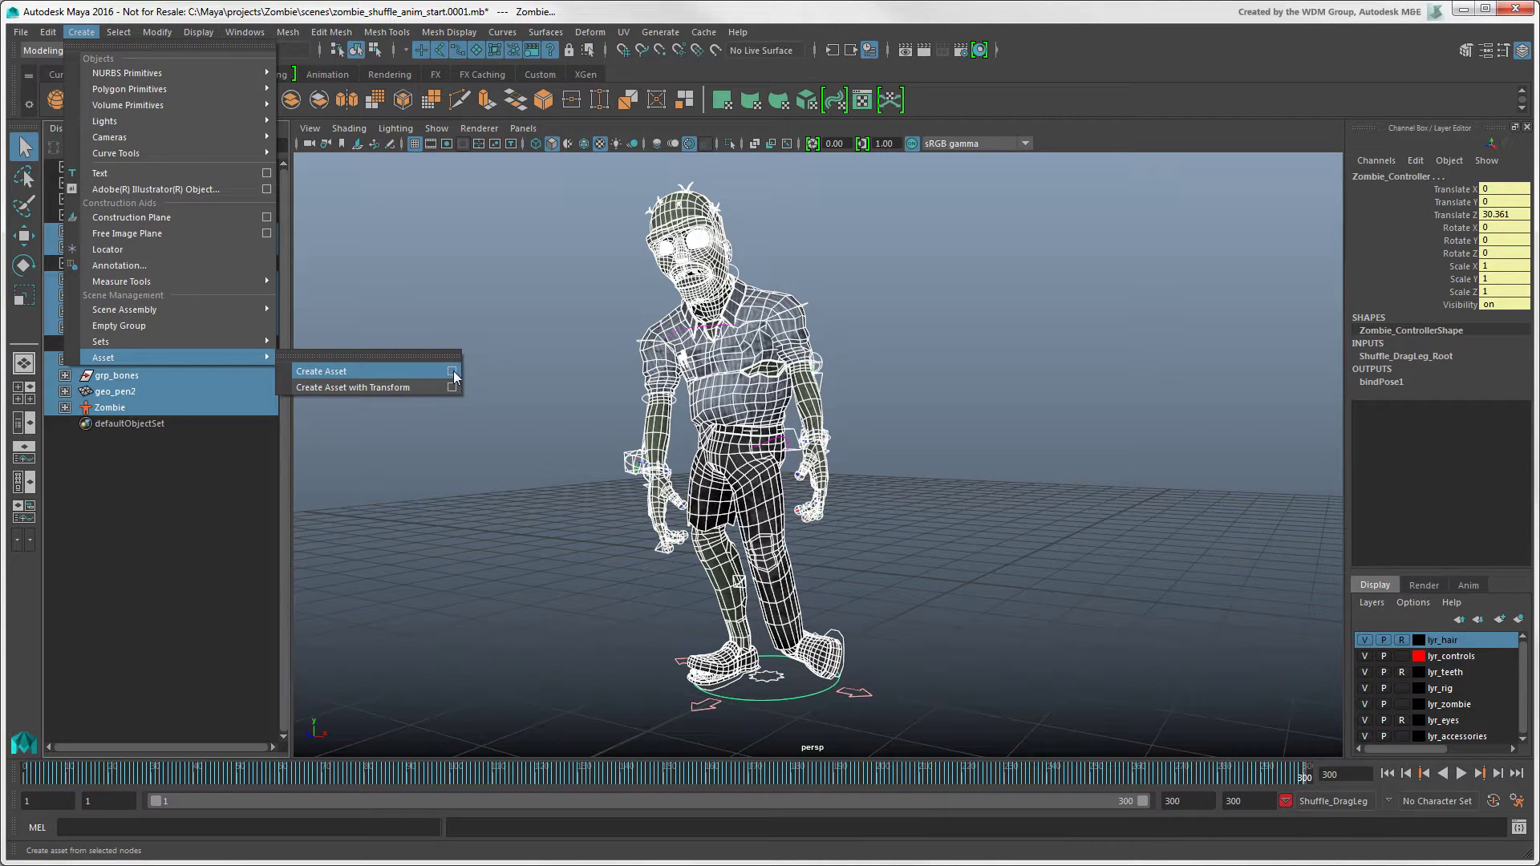
Create asset Morty_AST with Include Connected, Shaders, Hierarchy and Below (including shapes), then Apply and Close.
{"action": "left_click", "coordinate": [454, 371]}
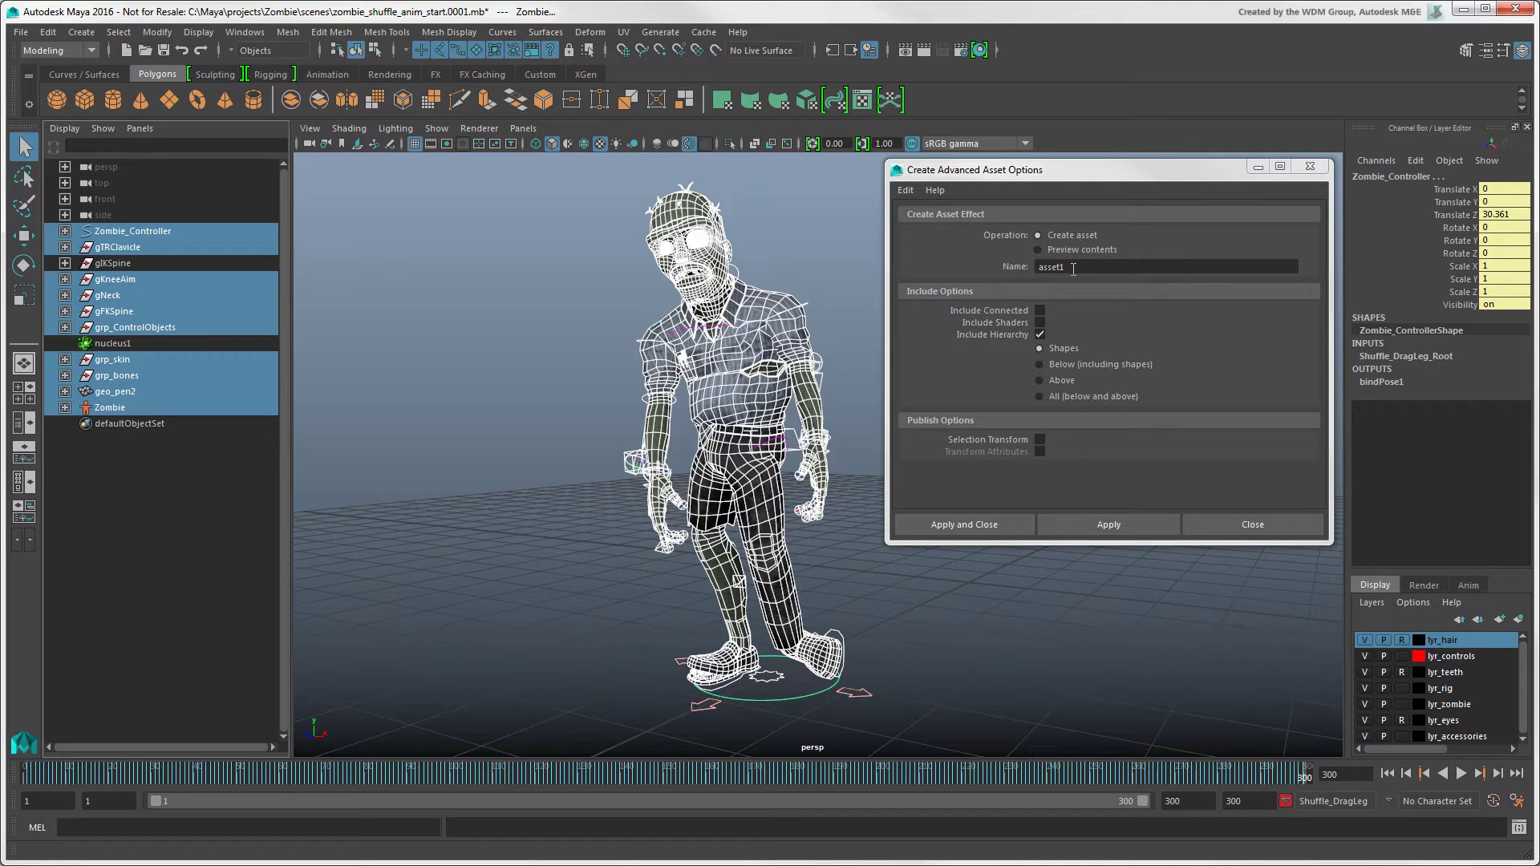
{"action": "left_click_drag", "start_coordinate": [1074, 267], "coordinate": [1032, 268]}
{"action": "type", "text": "Morty"}
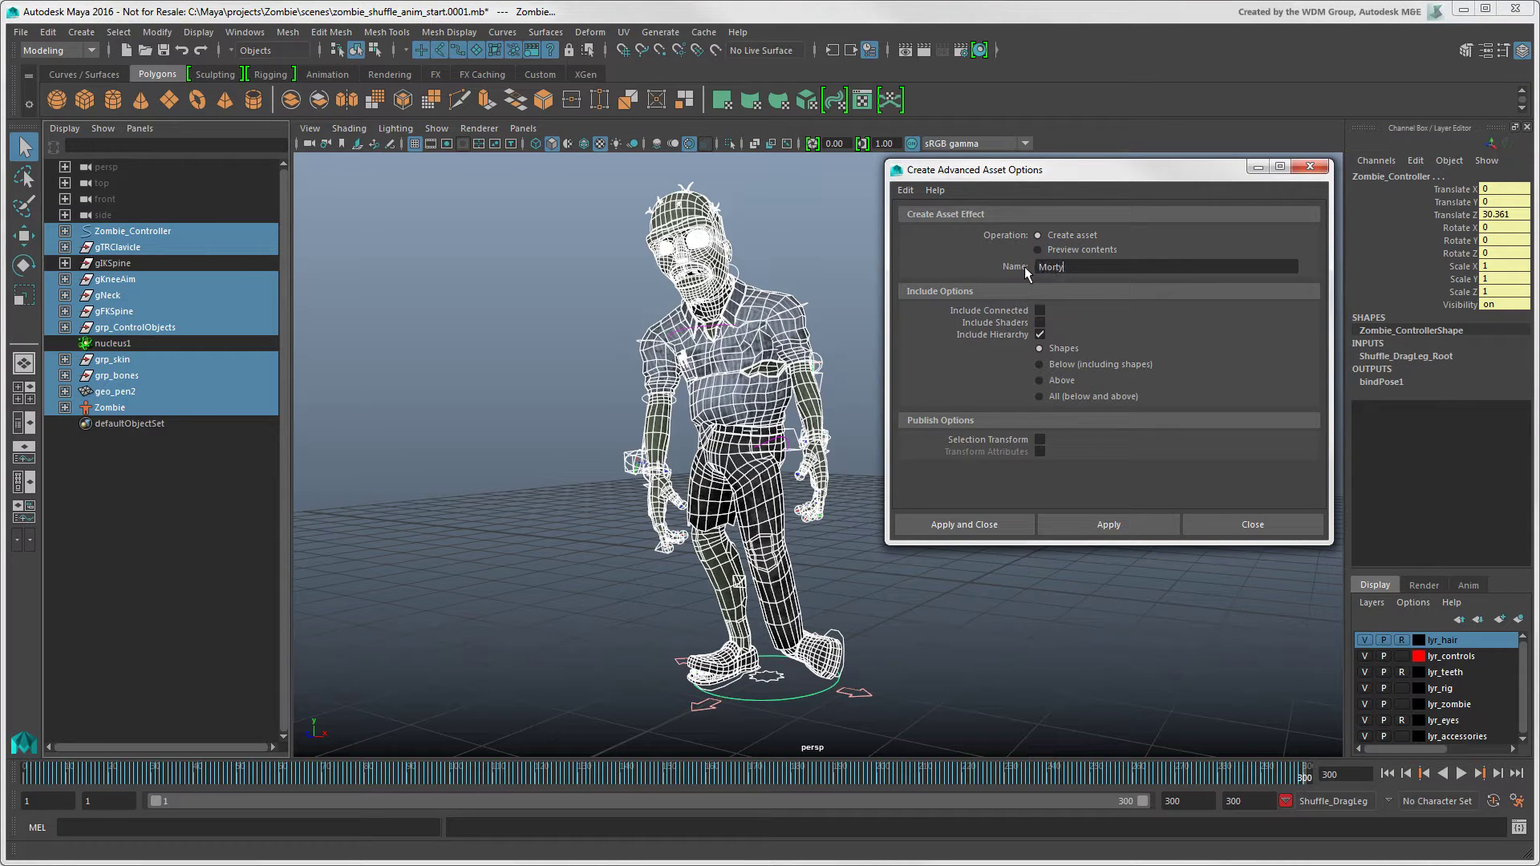
{"action": "type", "text": "_AST"}
{"action": "left_click", "coordinate": [1039, 310]}
{"action": "left_click", "coordinate": [1040, 335]}
{"action": "left_click", "coordinate": [1041, 364]}
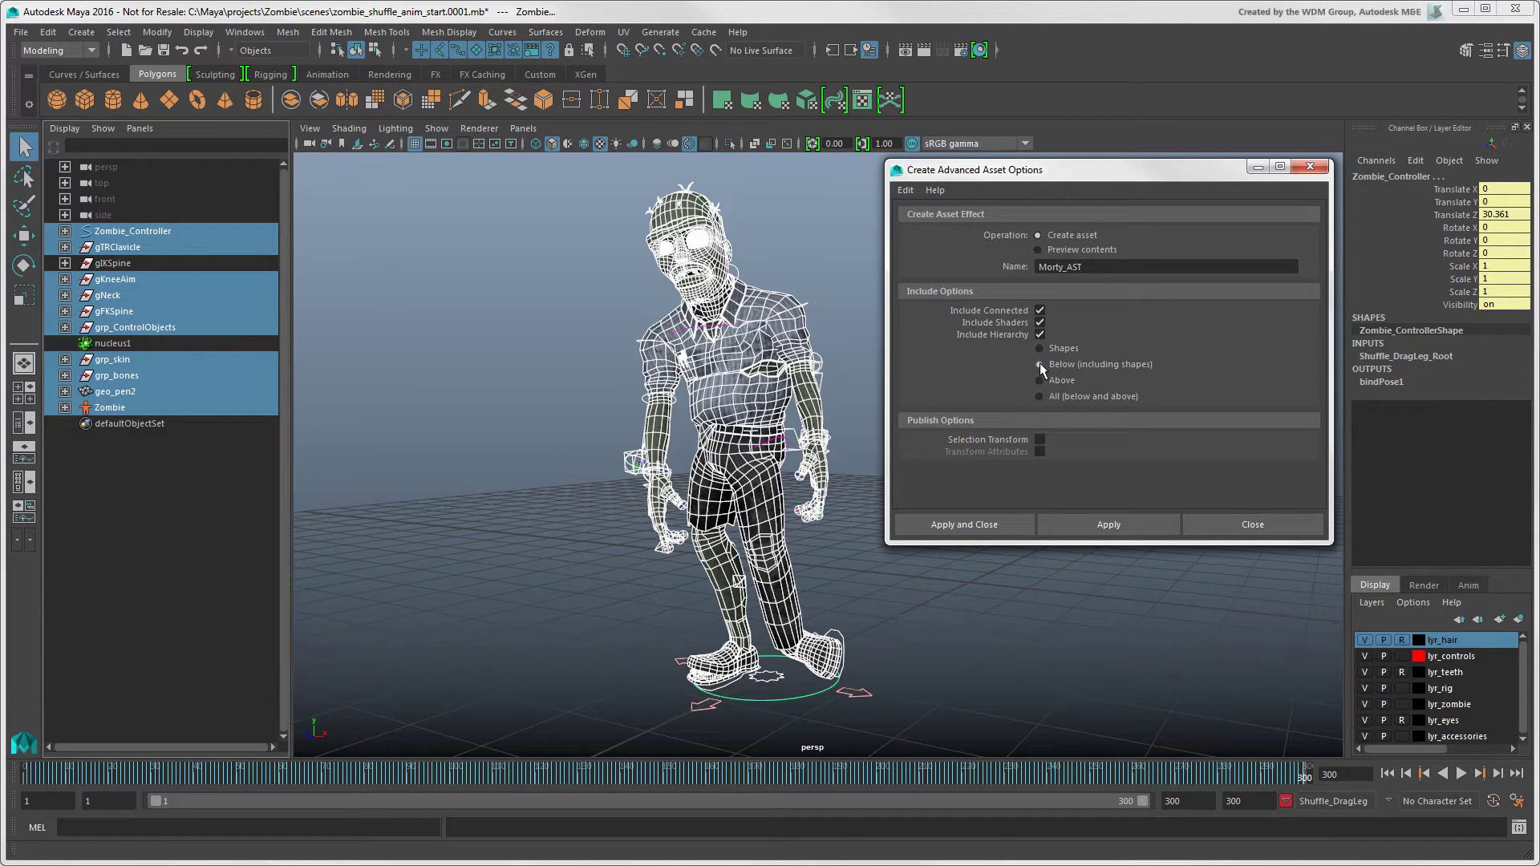
{"action": "left_click", "coordinate": [1015, 524]}
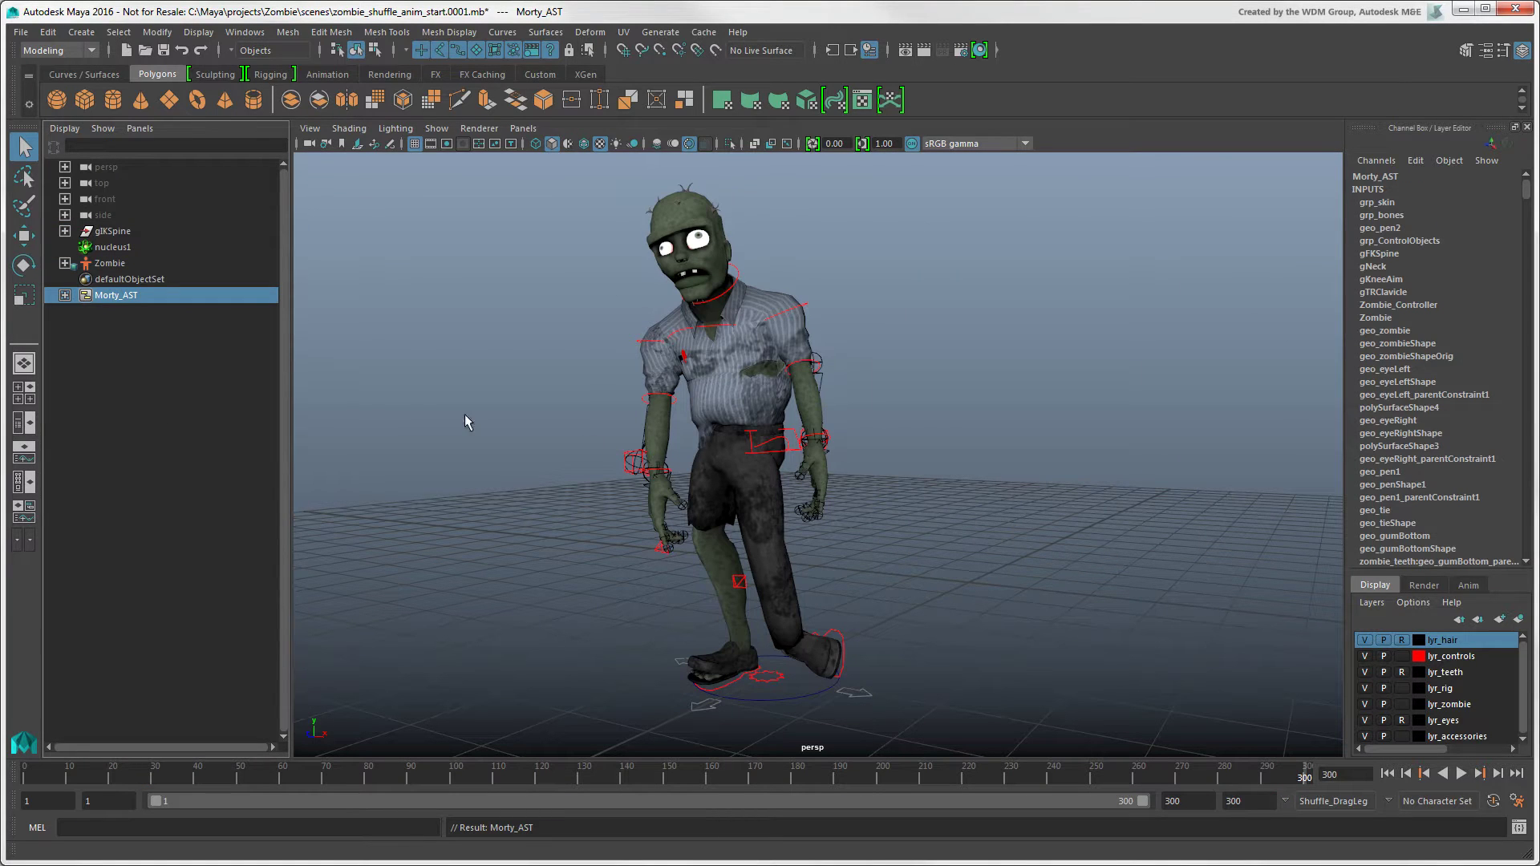
Expand Morty_AST and set Advanced Asset Contents to Under Asset, then clear the selection.
{"action": "left_click", "coordinate": [175, 296]}
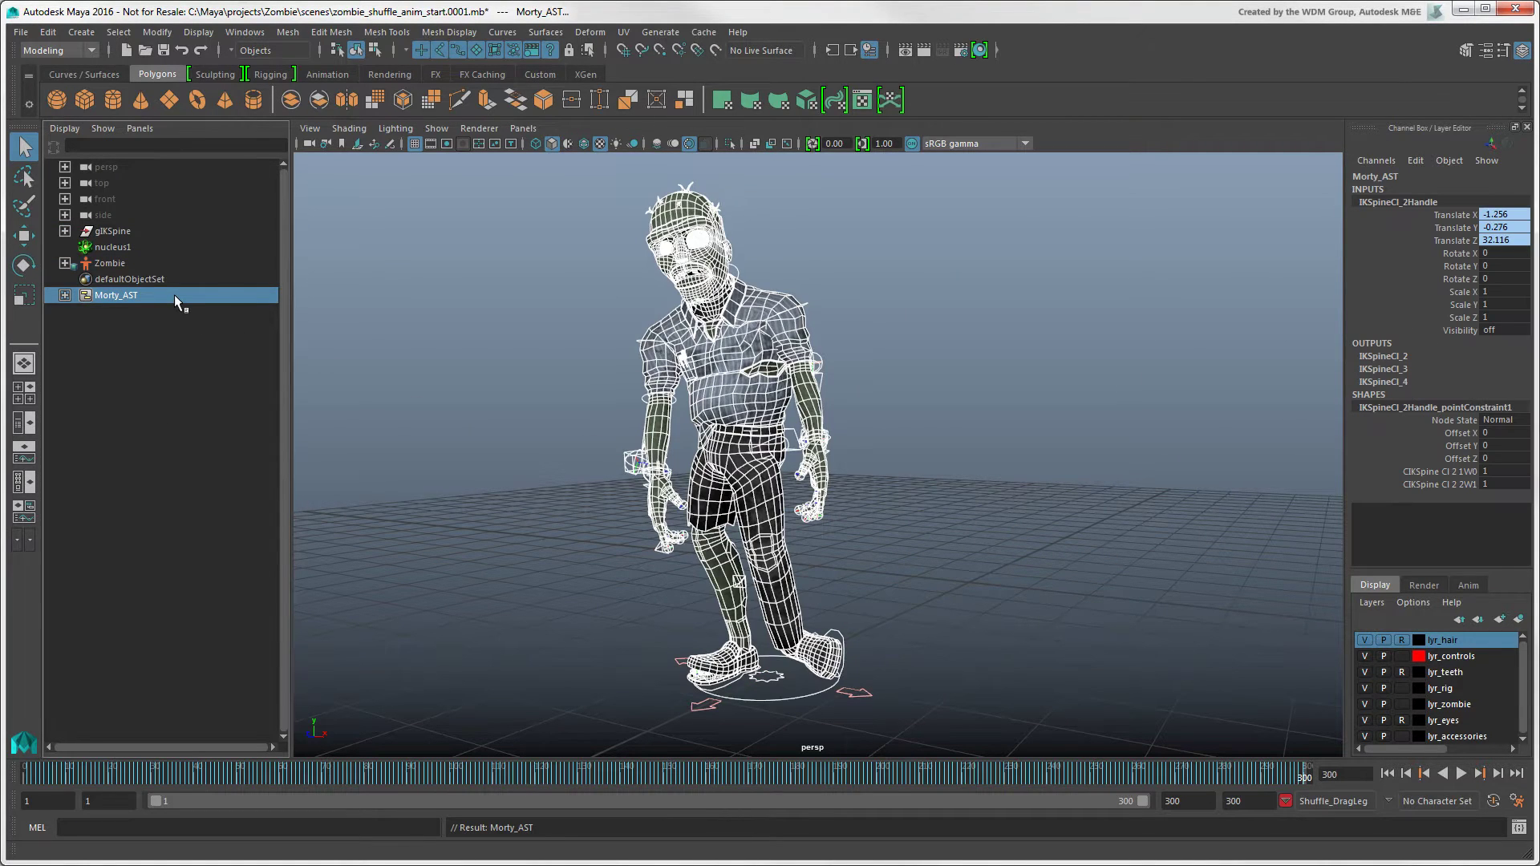
{"action": "left_click", "coordinate": [65, 295]}
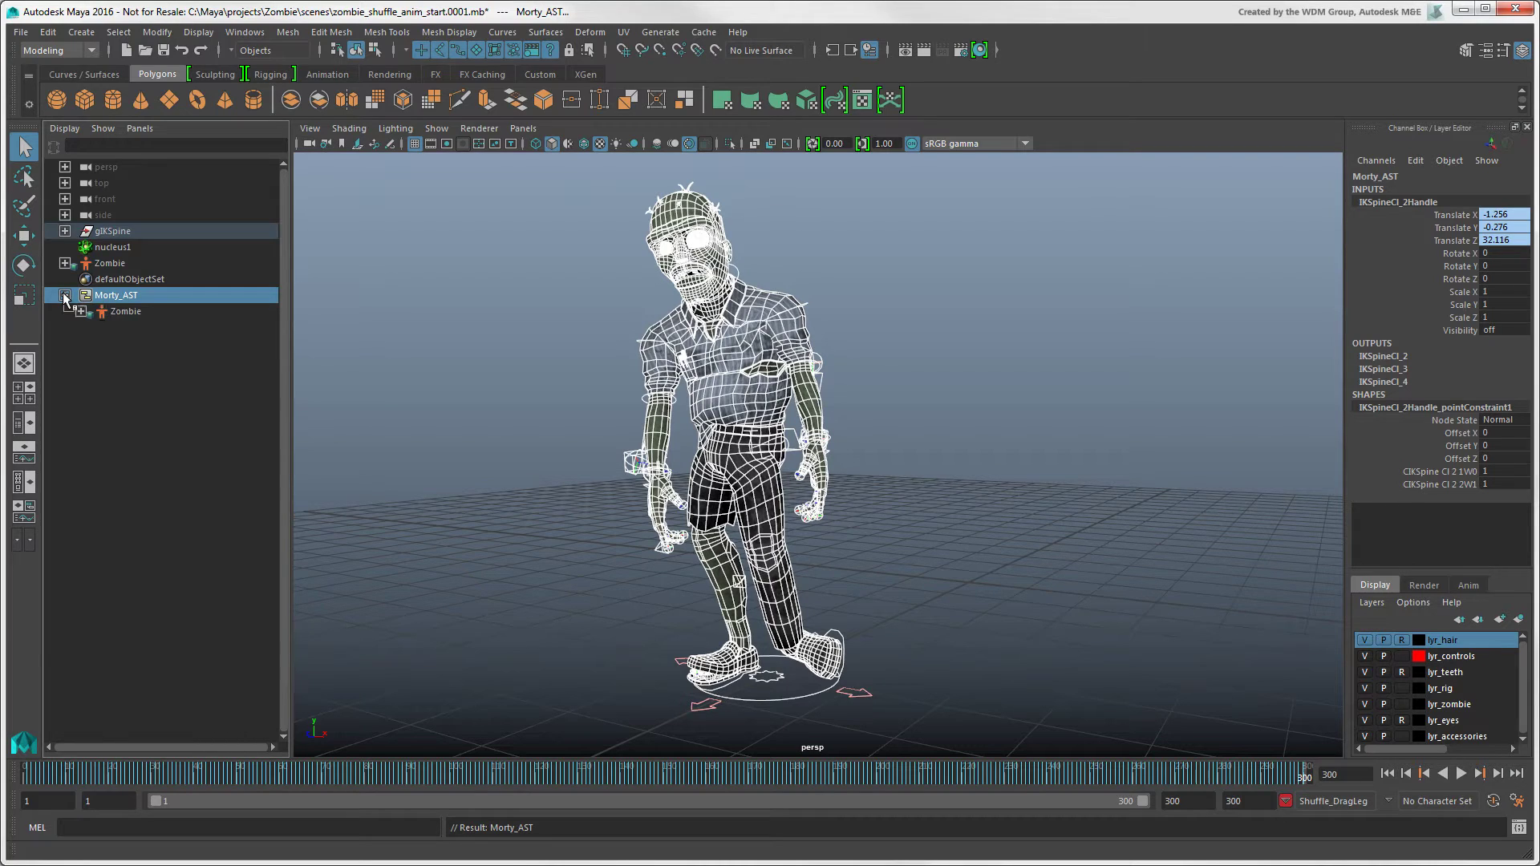
{"action": "left_click", "coordinate": [73, 131]}
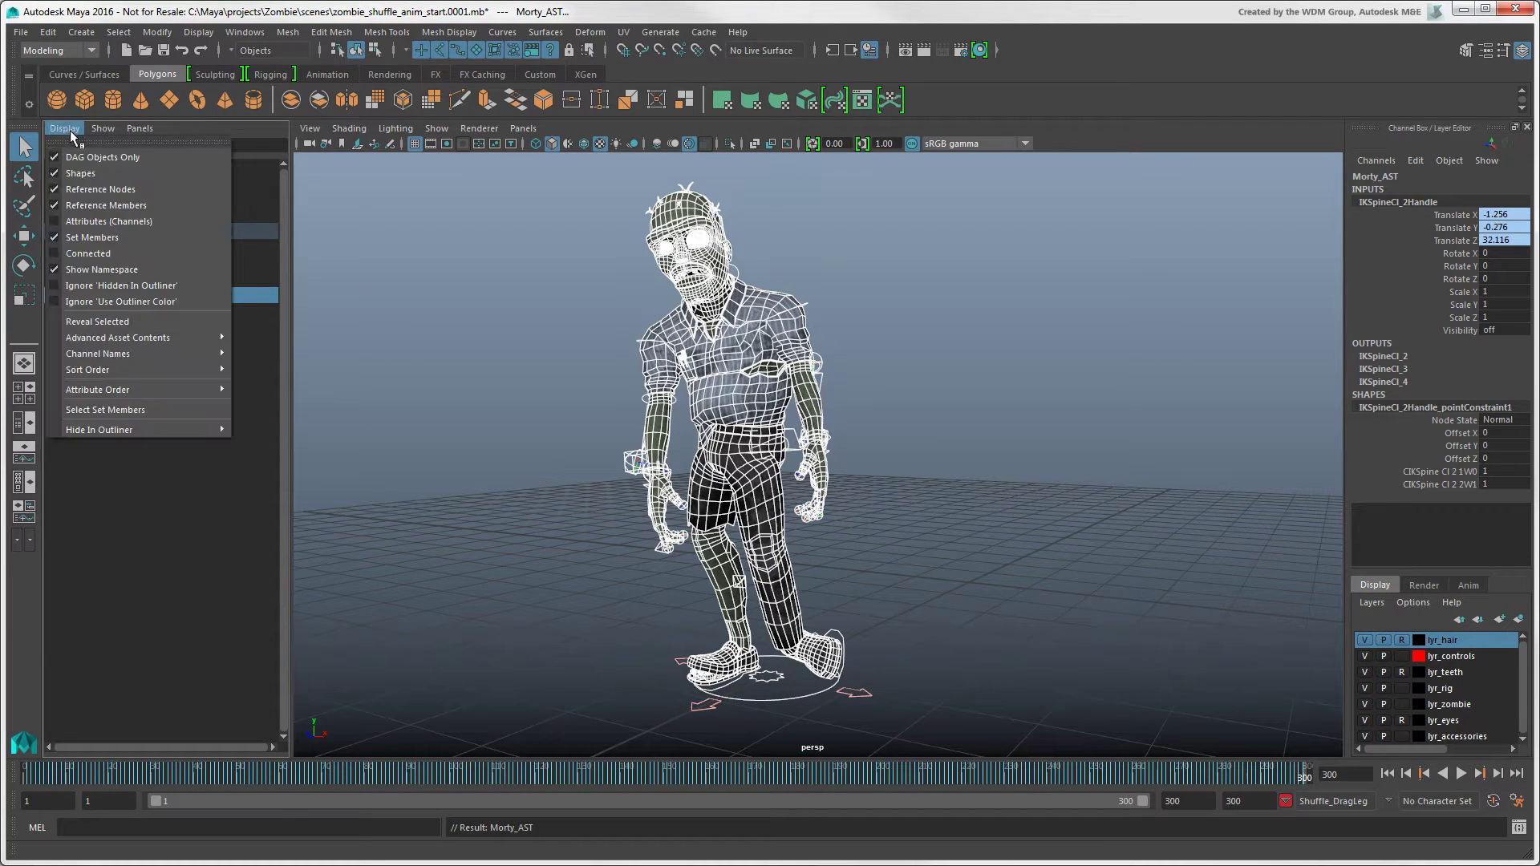
{"action": "mouse_move", "coordinate": [119, 337]}
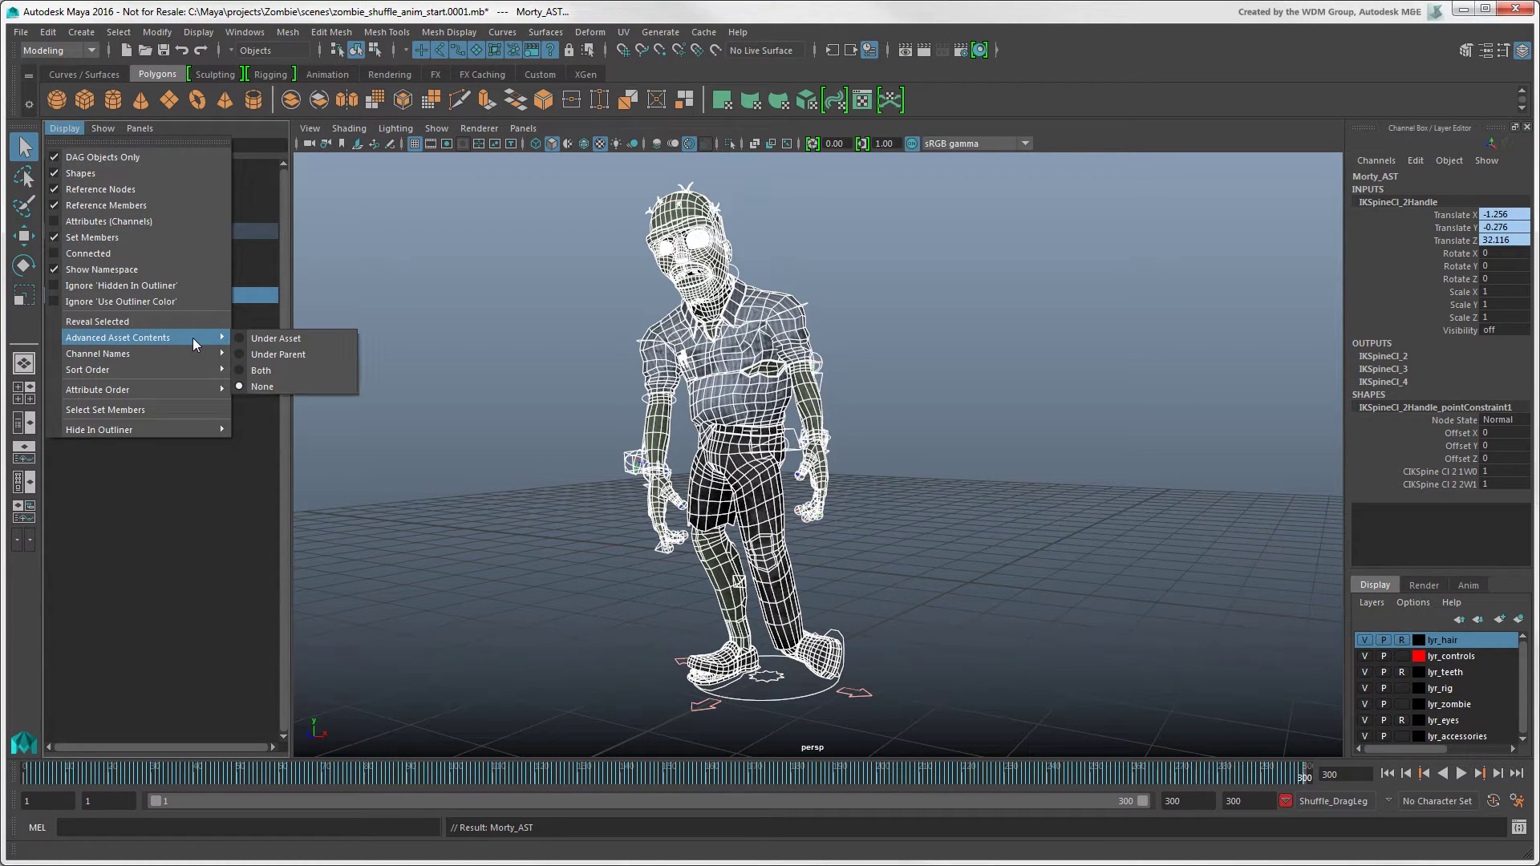
{"action": "left_click", "coordinate": [237, 343]}
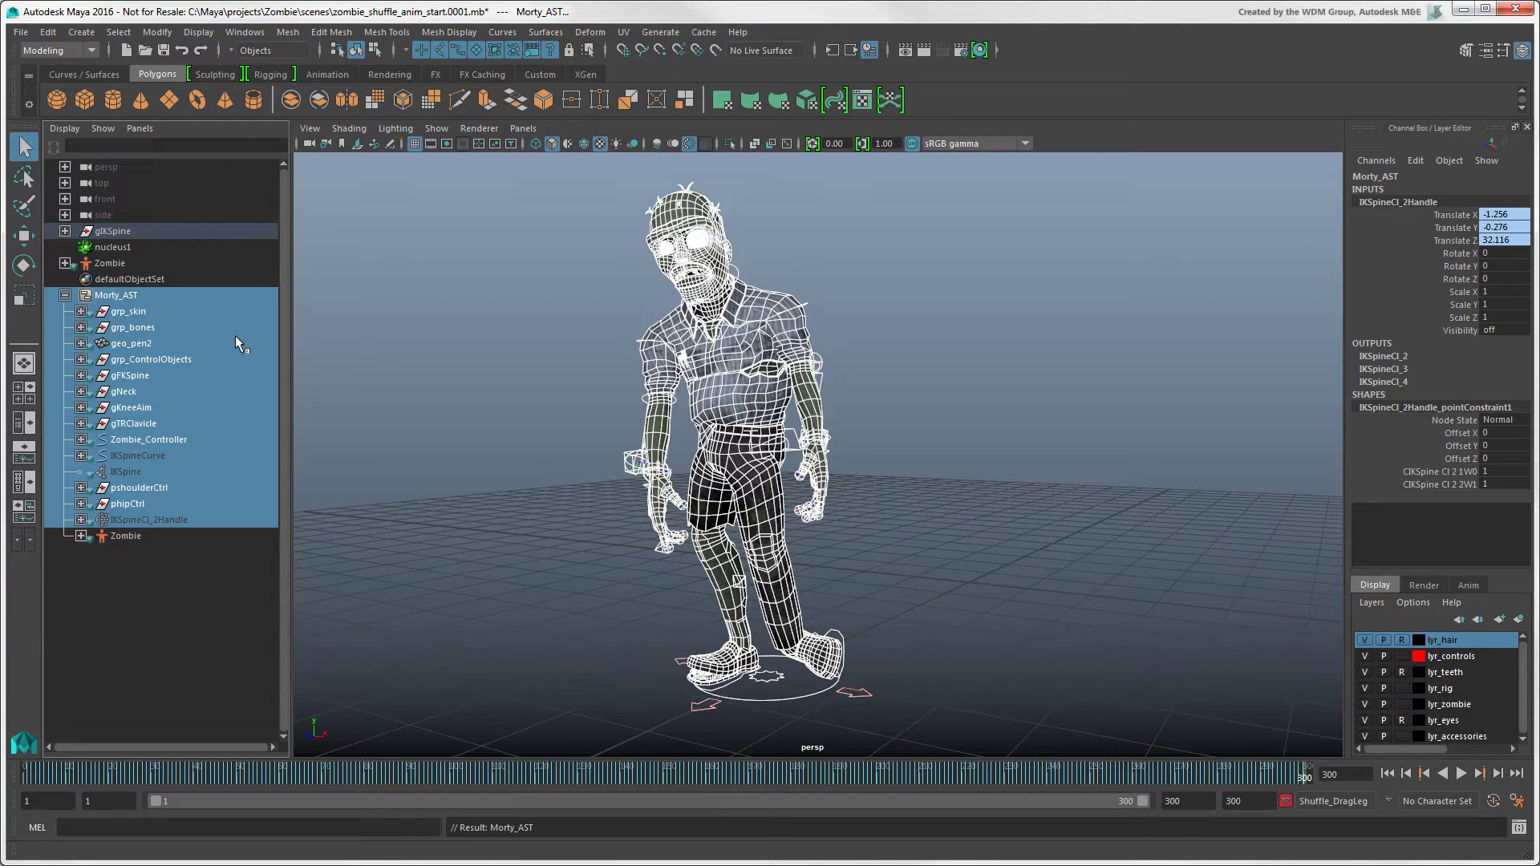
{"action": "left_click", "coordinate": [356, 363]}
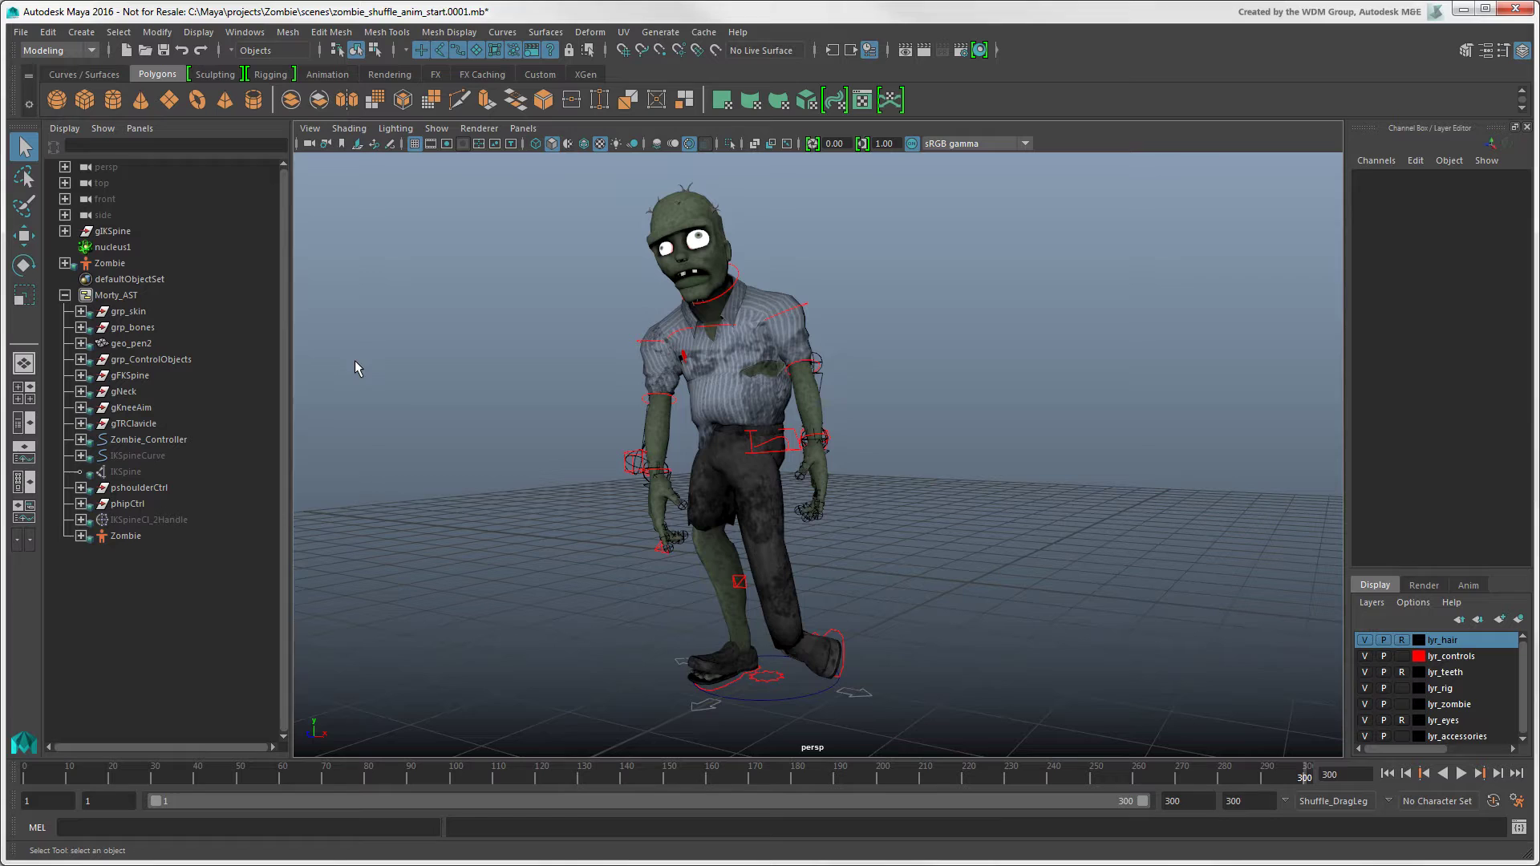
Add the gIKSpine group into the Morty_AST asset via Modify > Asset > Add to Asset.
{"action": "left_click", "coordinate": [120, 233]}
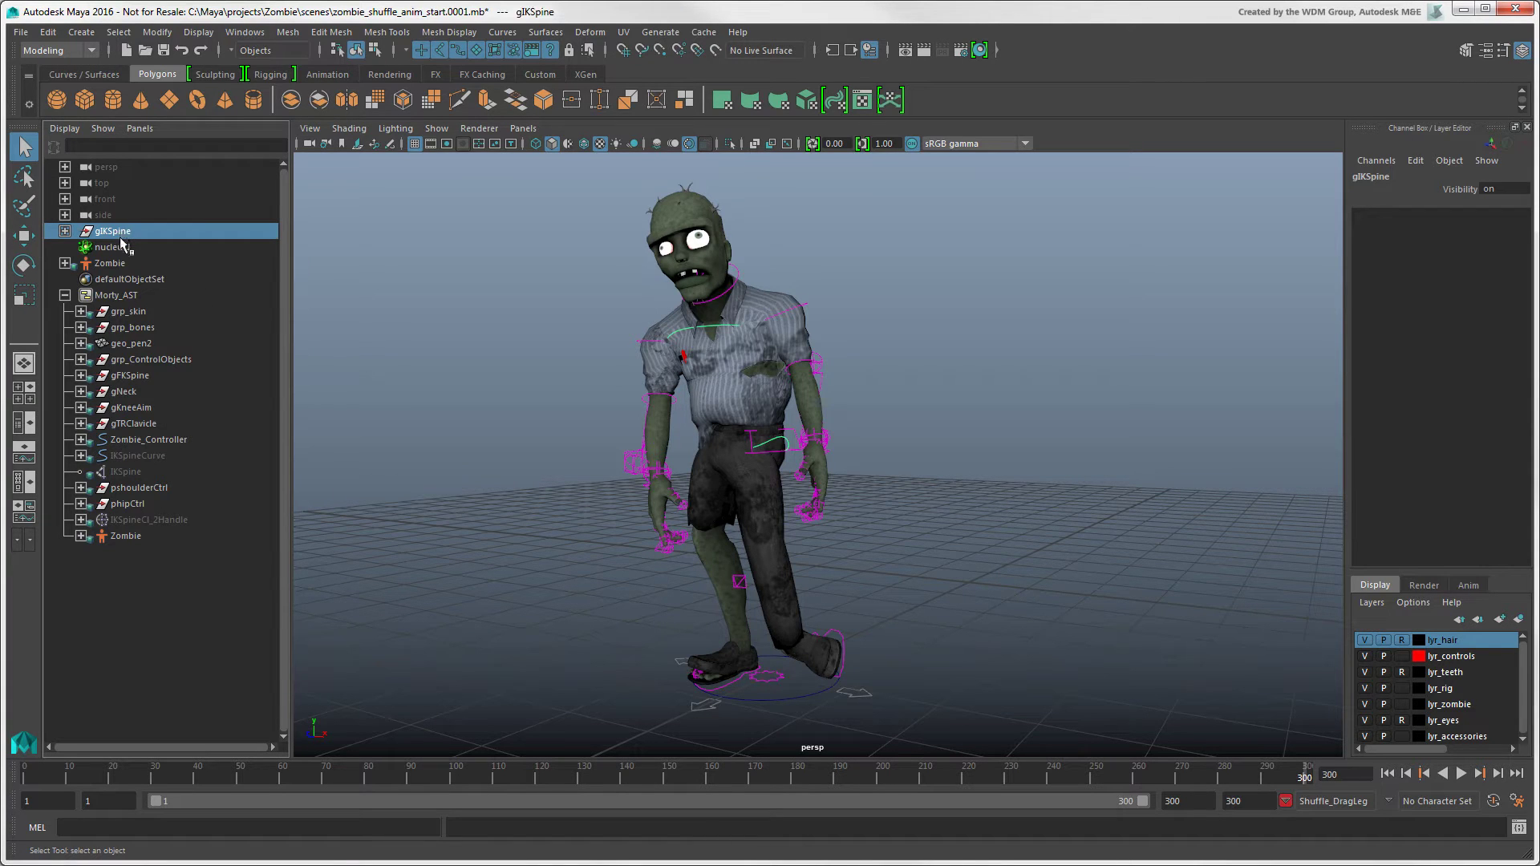
{"action": "left_click", "coordinate": [123, 301], "text": "ctrl"}
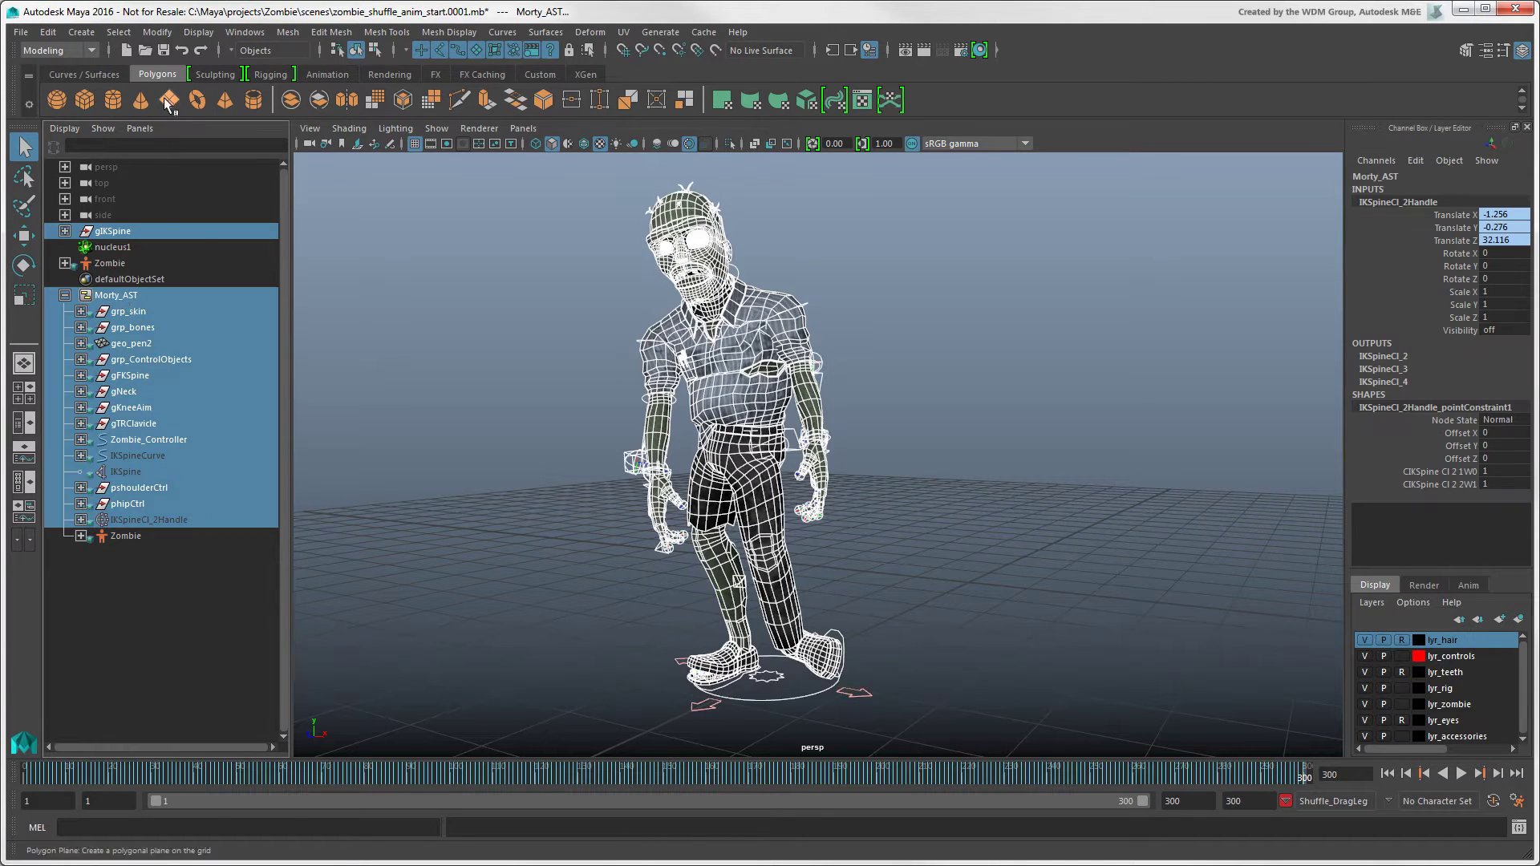
{"action": "left_click", "coordinate": [157, 31]}
{"action": "mouse_move", "coordinate": [240, 478]}
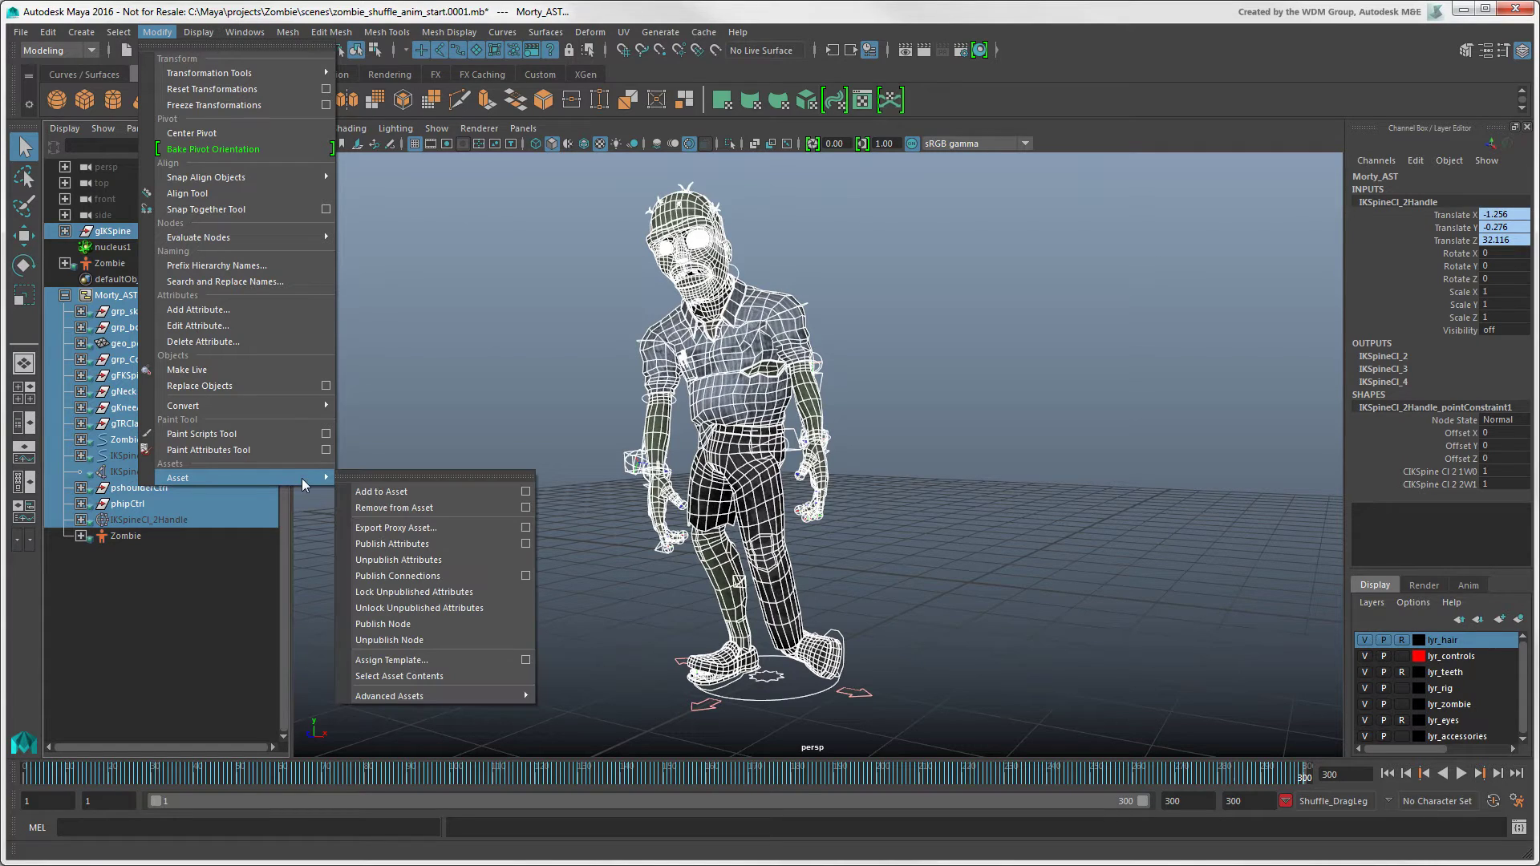
{"action": "left_click", "coordinate": [476, 490]}
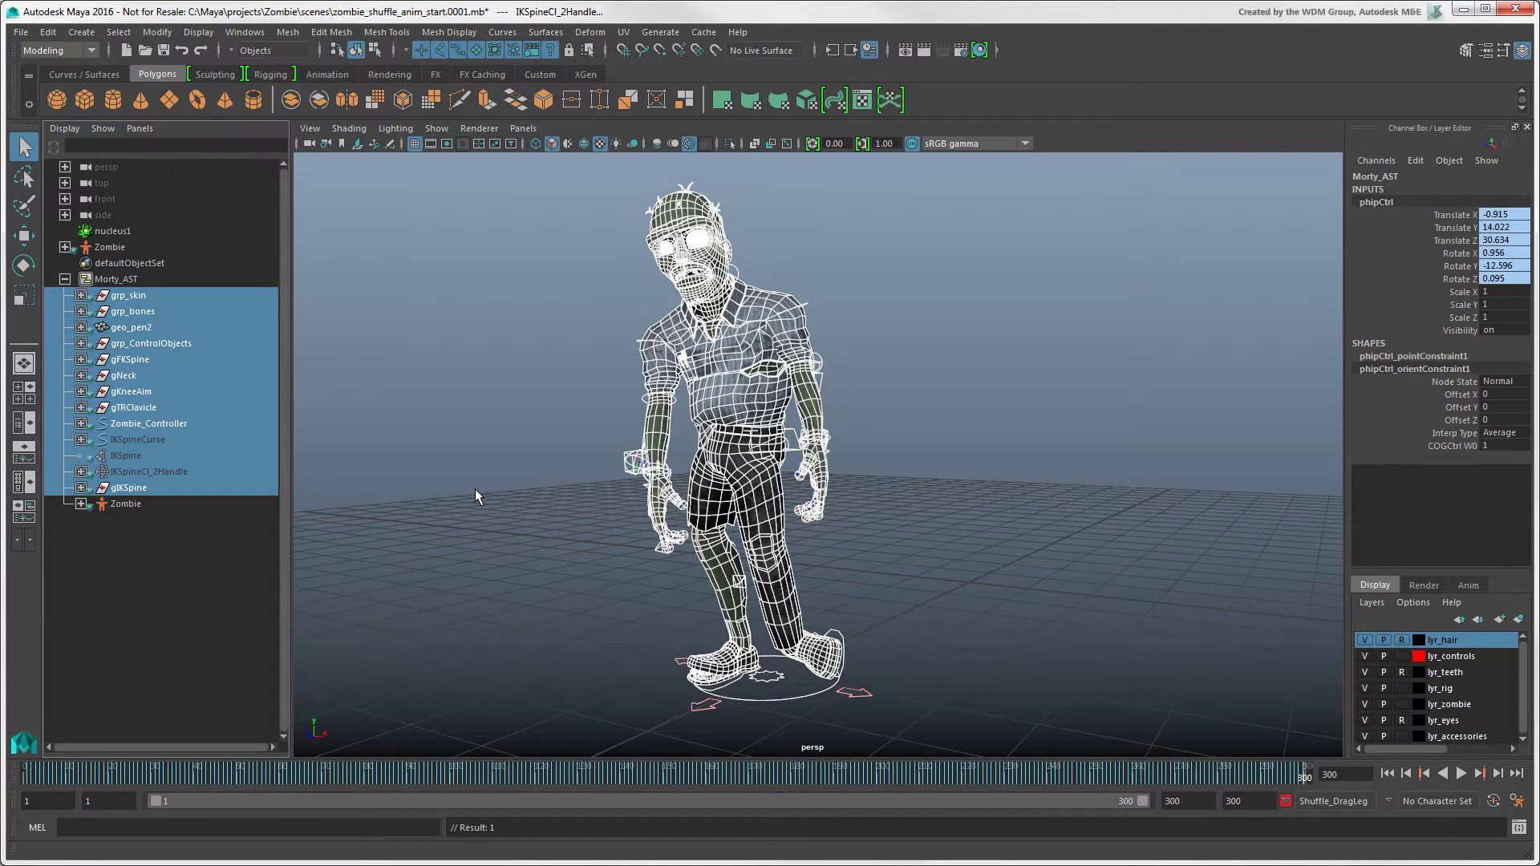
Remove gTRClavicle from Morty_AST with Remove from Asset, then undo to restore it.
{"action": "left_click", "coordinate": [360, 401]}
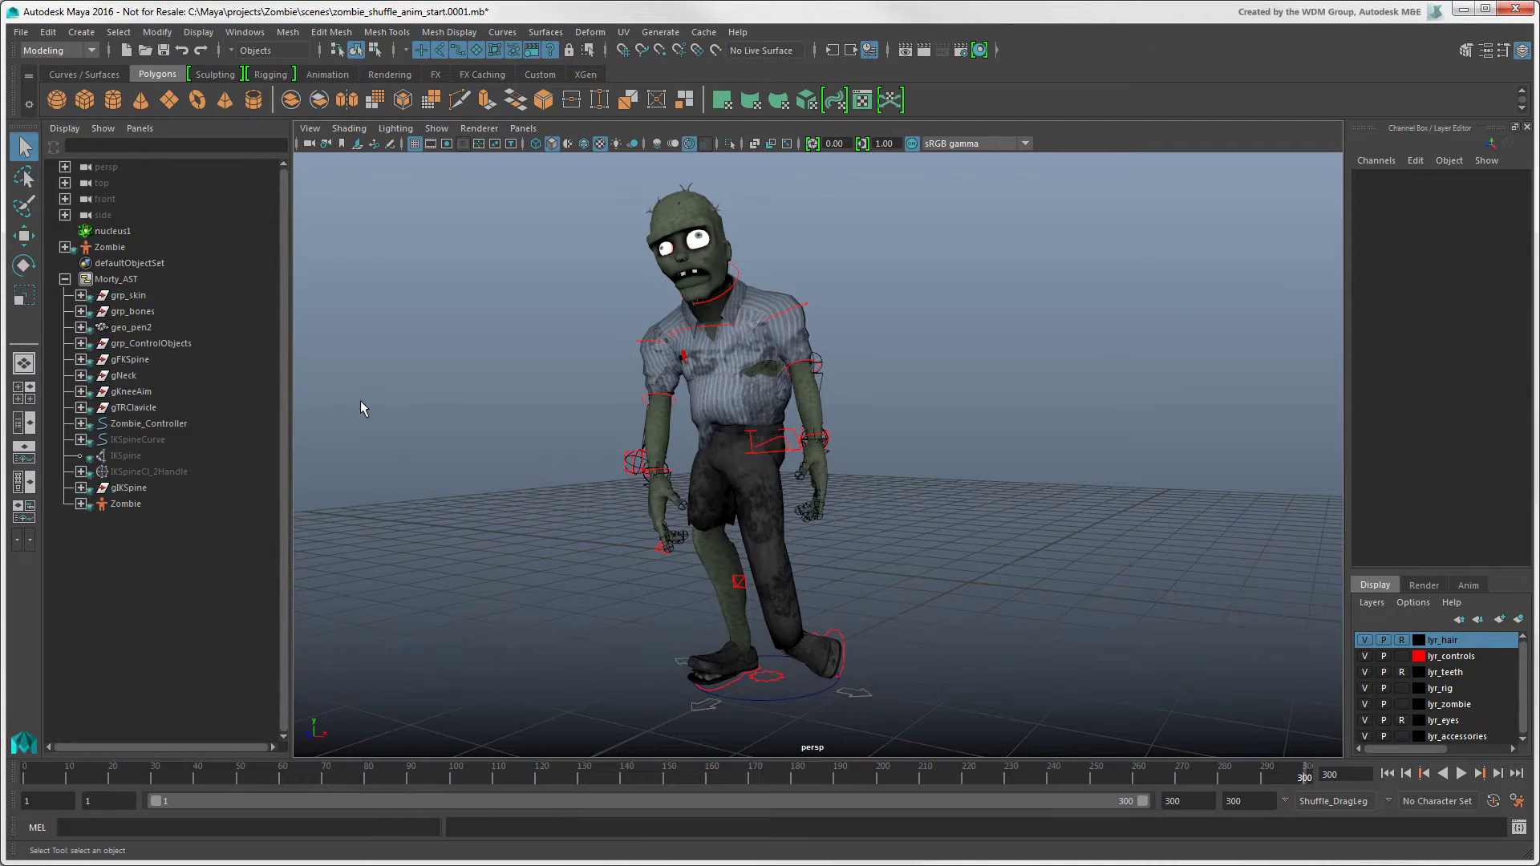
{"action": "left_click", "coordinate": [126, 409]}
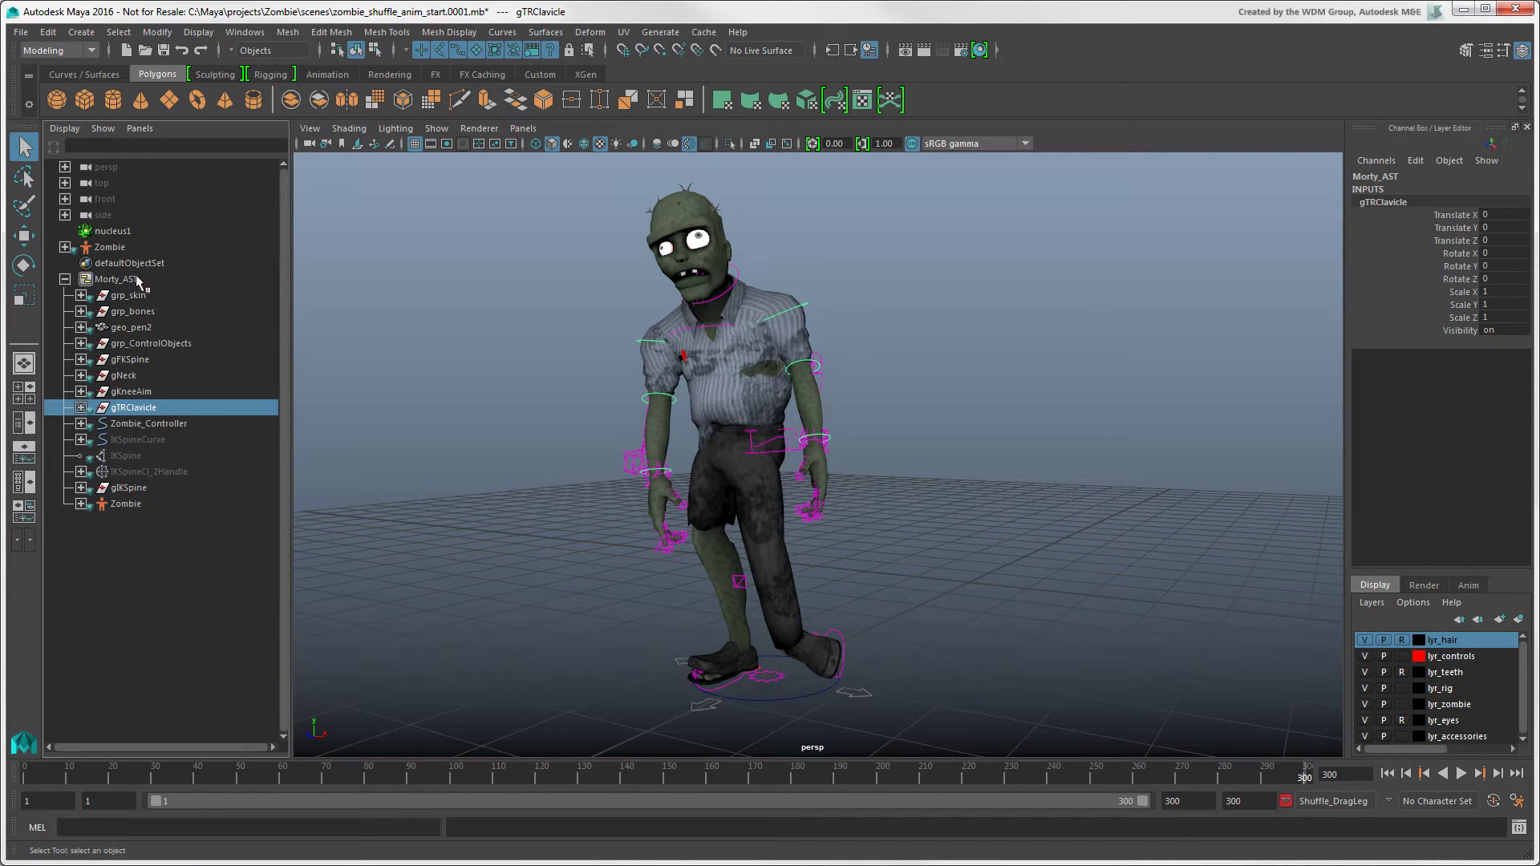
{"action": "left_click", "coordinate": [156, 32]}
{"action": "mouse_move", "coordinate": [240, 478]}
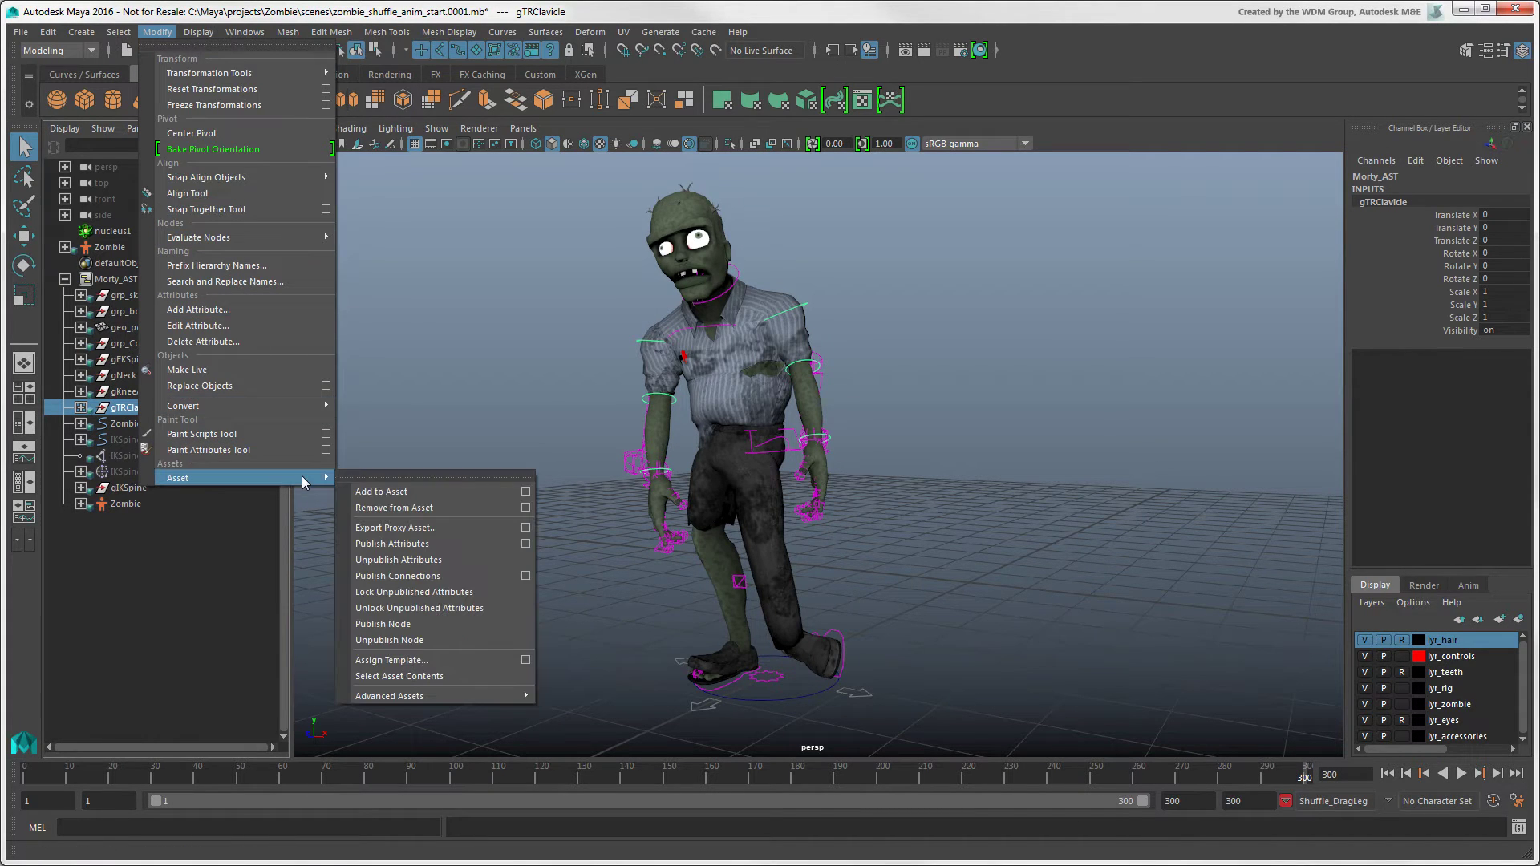
{"action": "left_click", "coordinate": [455, 508]}
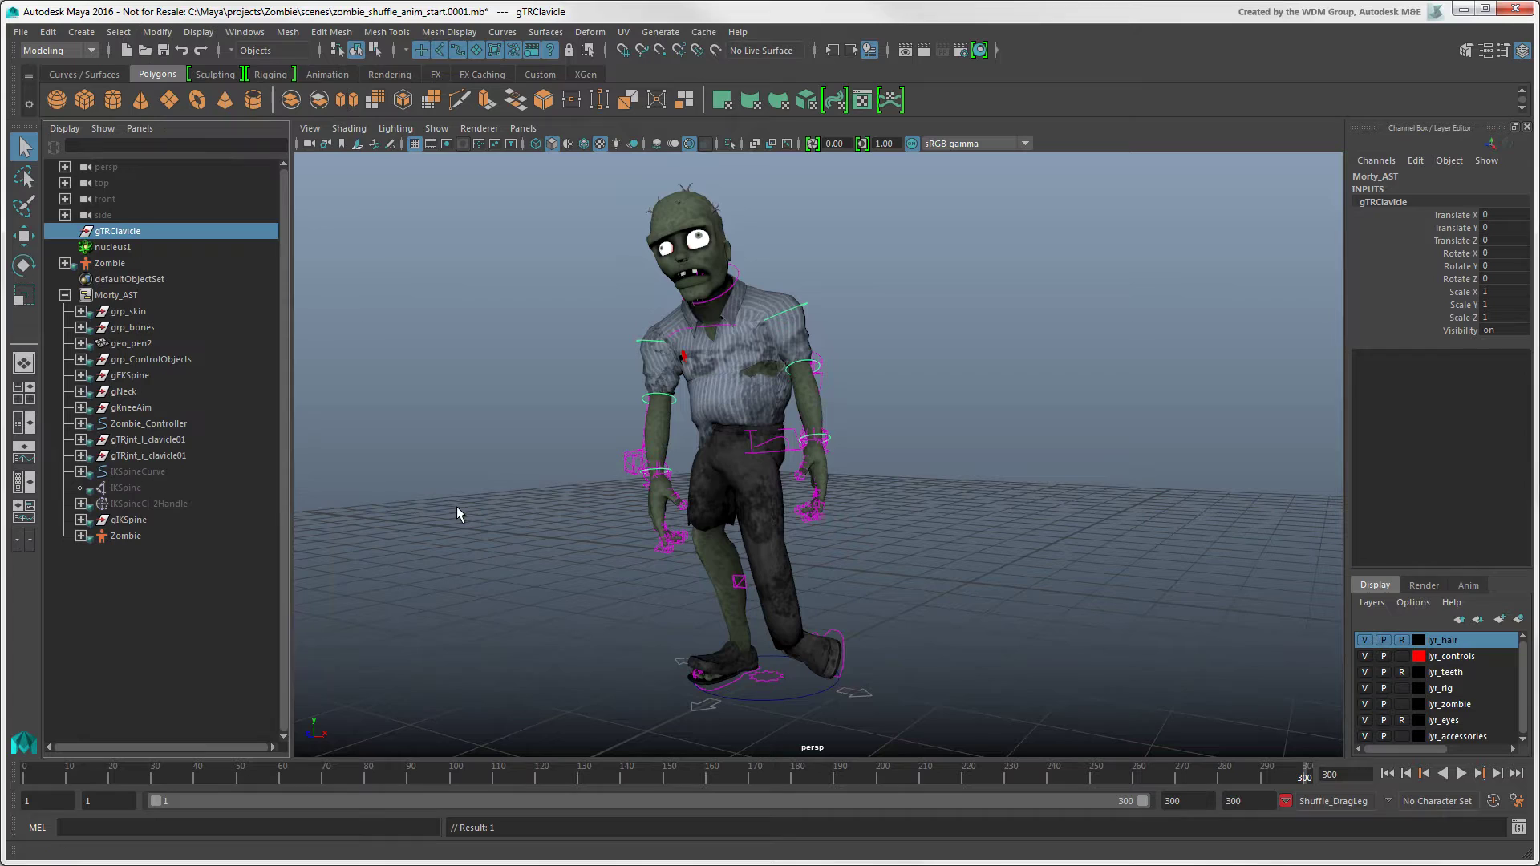
{"action": "key", "text": "ctrl+z"}
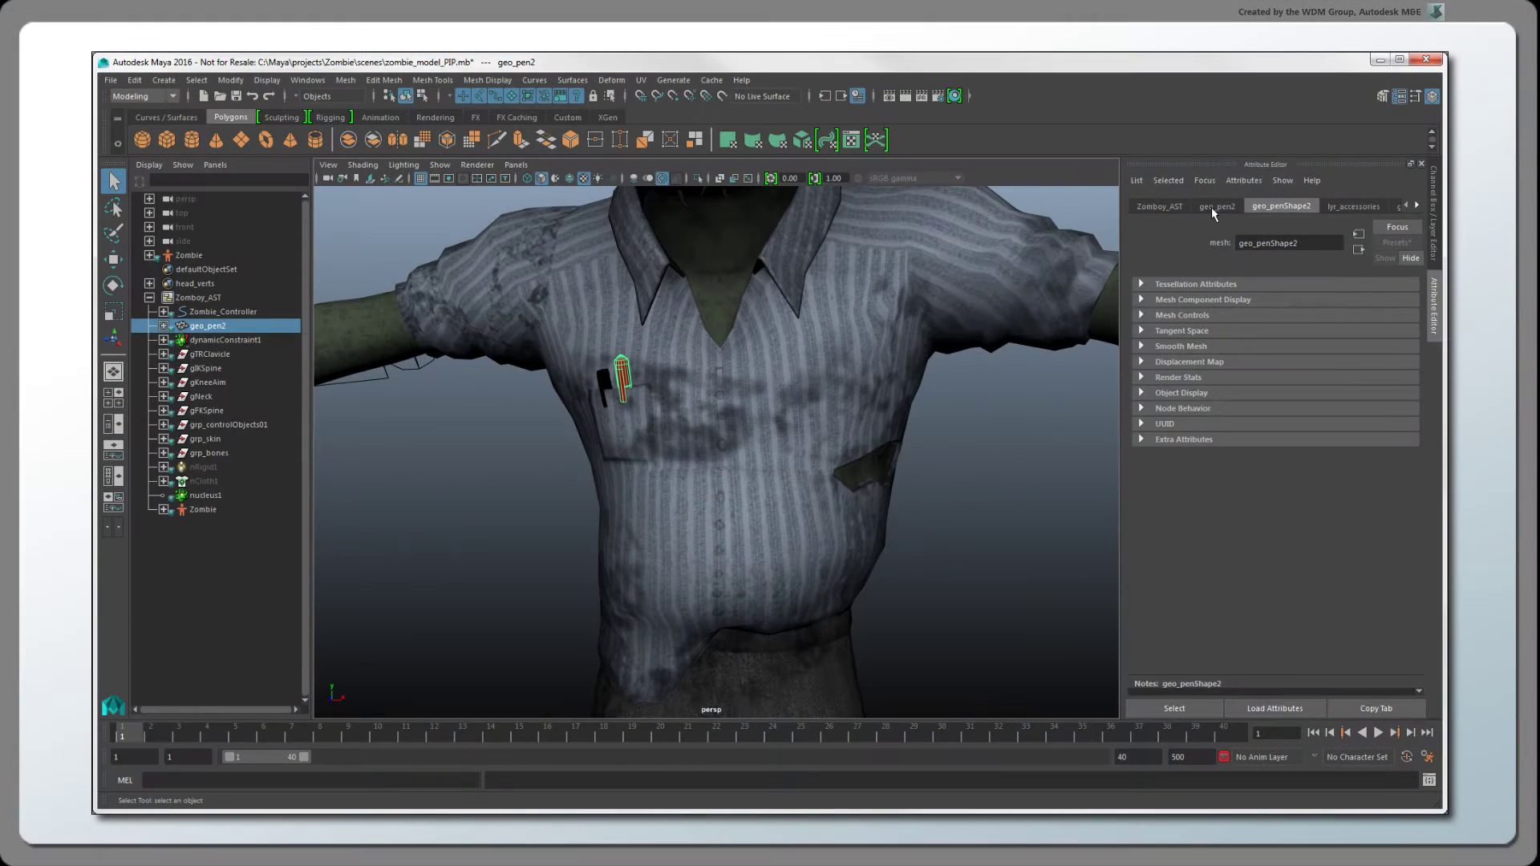
Review the geo_pen2 transform and mat_penRed material tabs in the Attribute Editor.
{"action": "left_click", "coordinate": [1214, 208]}
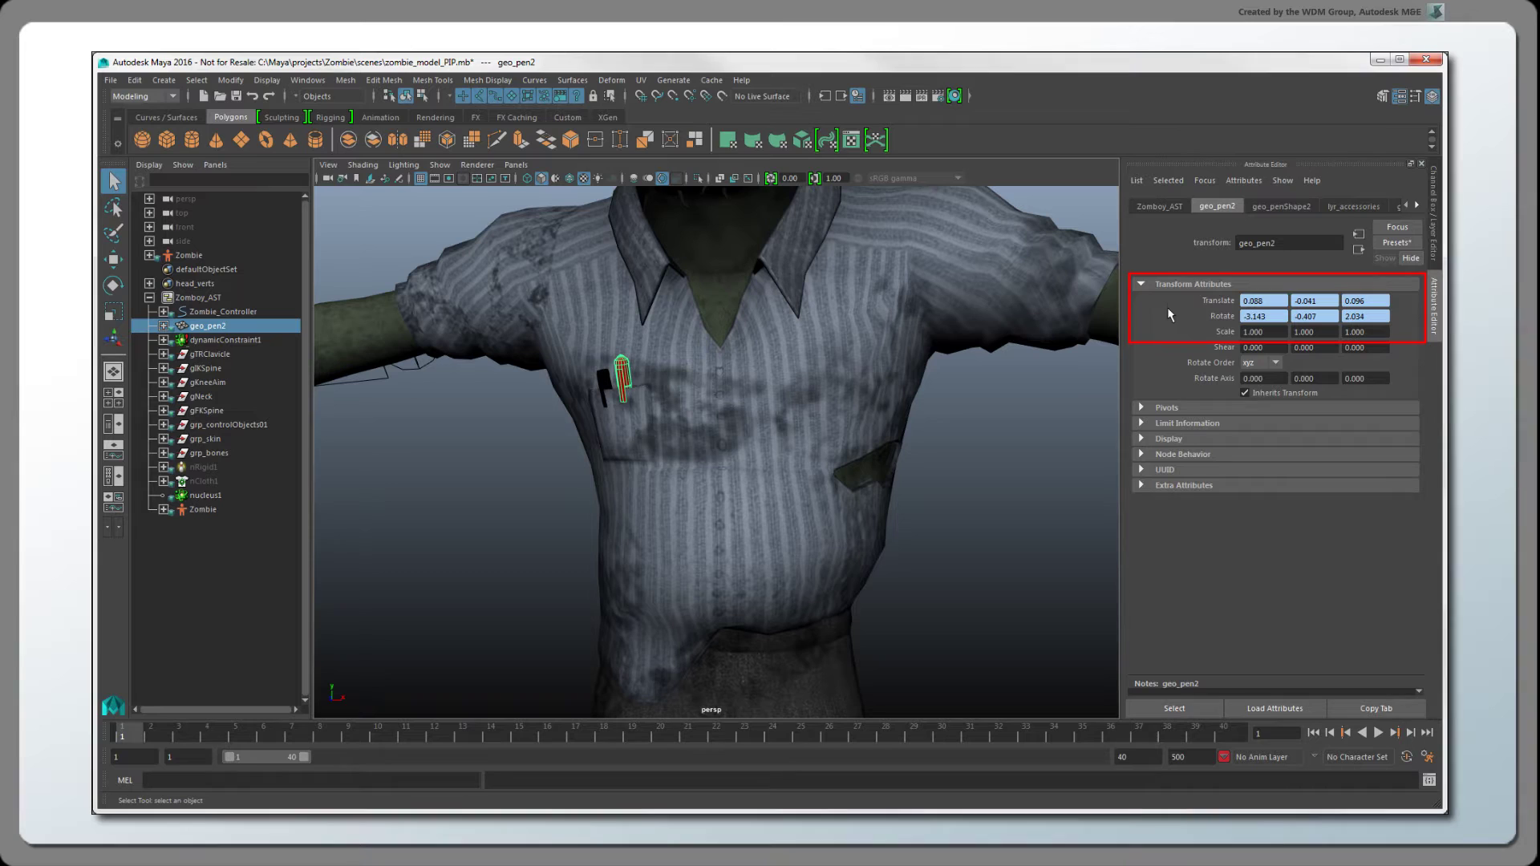
{"action": "left_click", "coordinate": [1416, 206]}
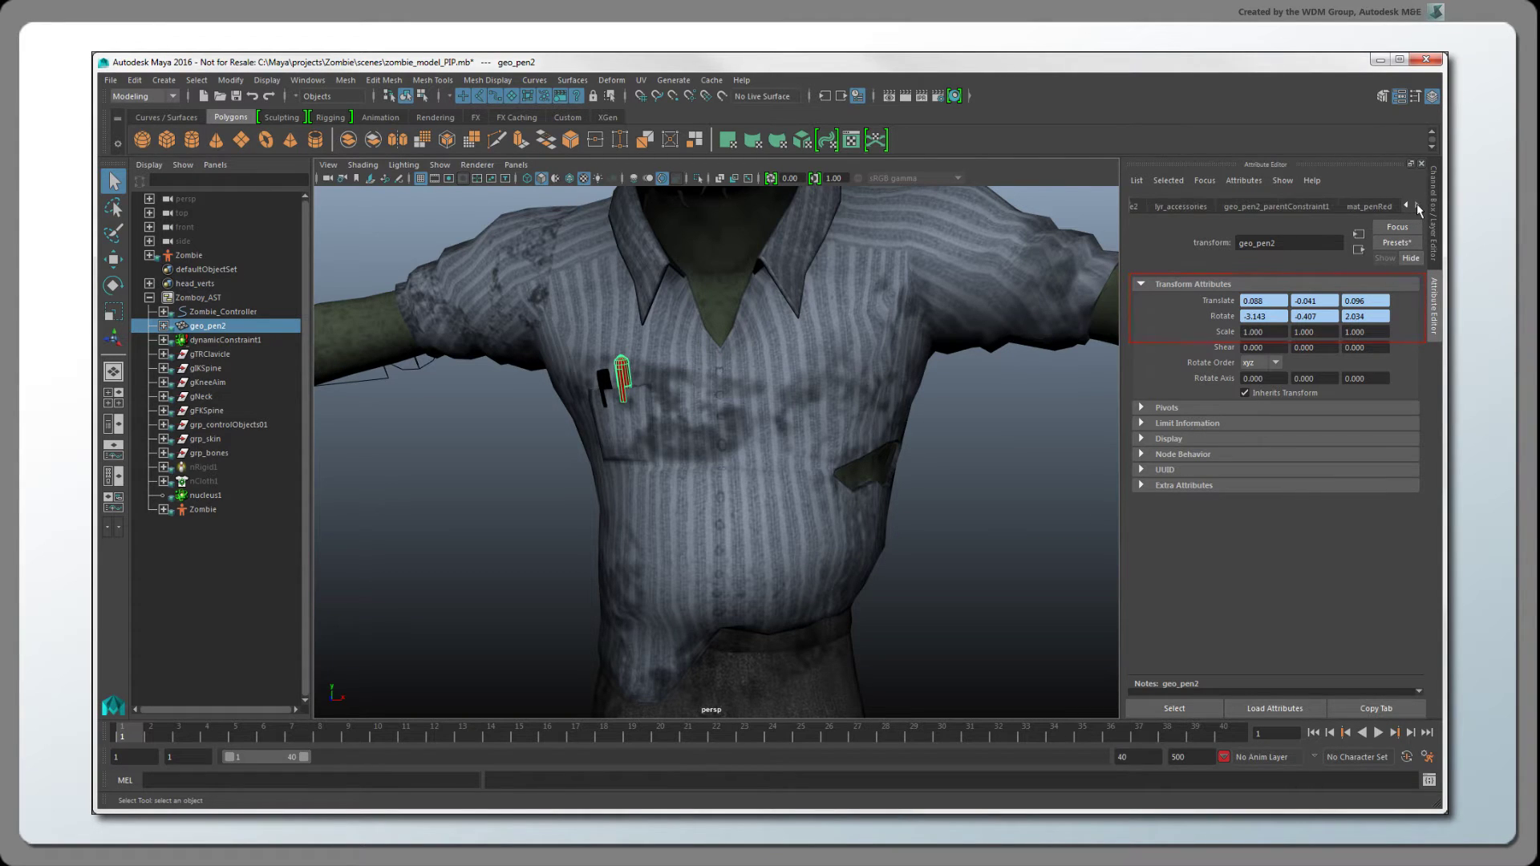
{"action": "left_click", "coordinate": [1370, 205]}
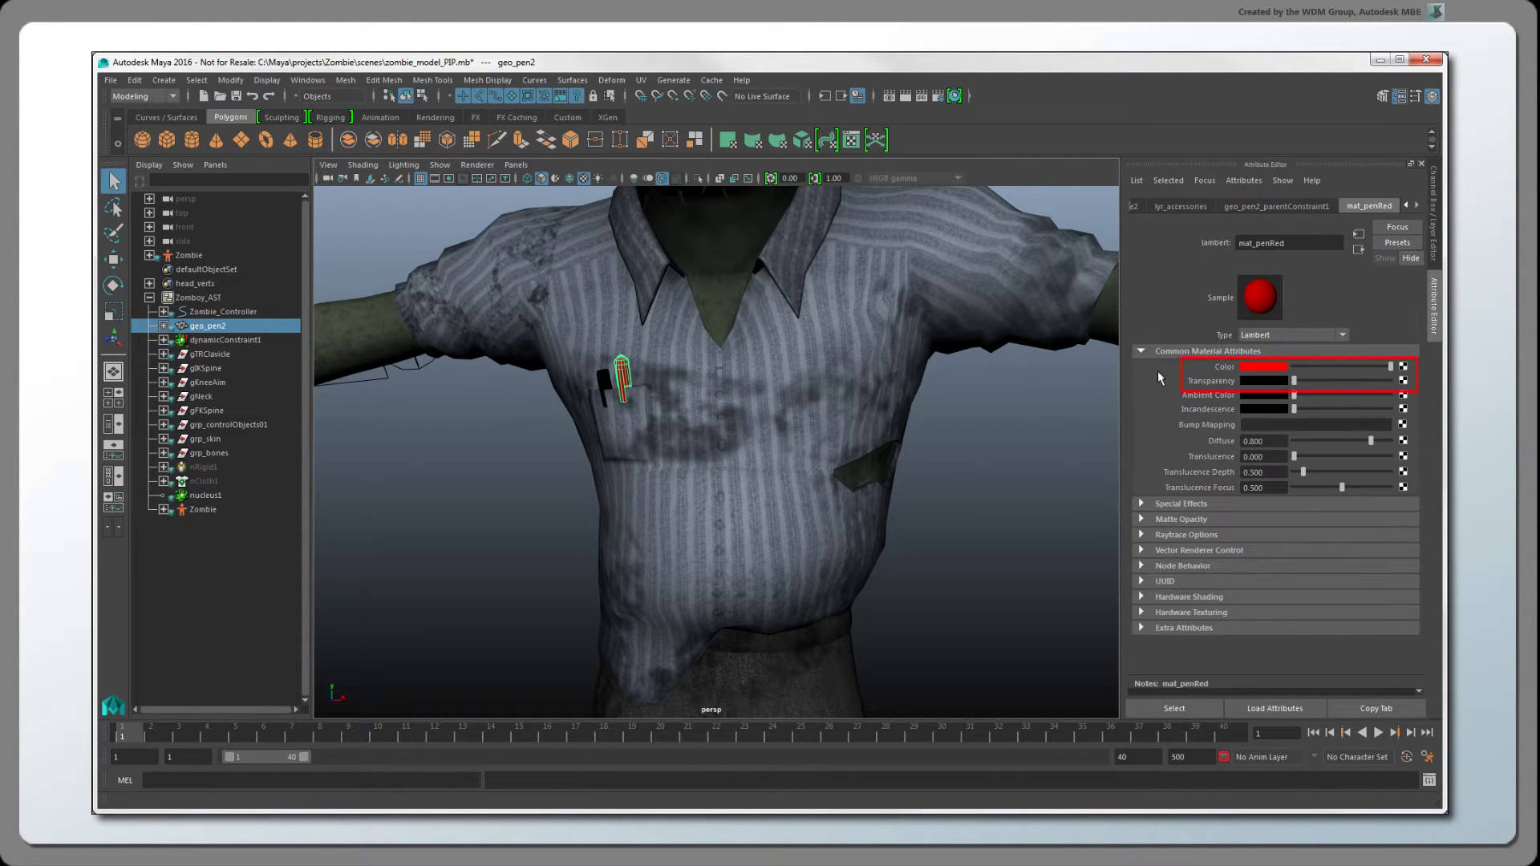
{"action": "left_click", "coordinate": [1405, 205]}
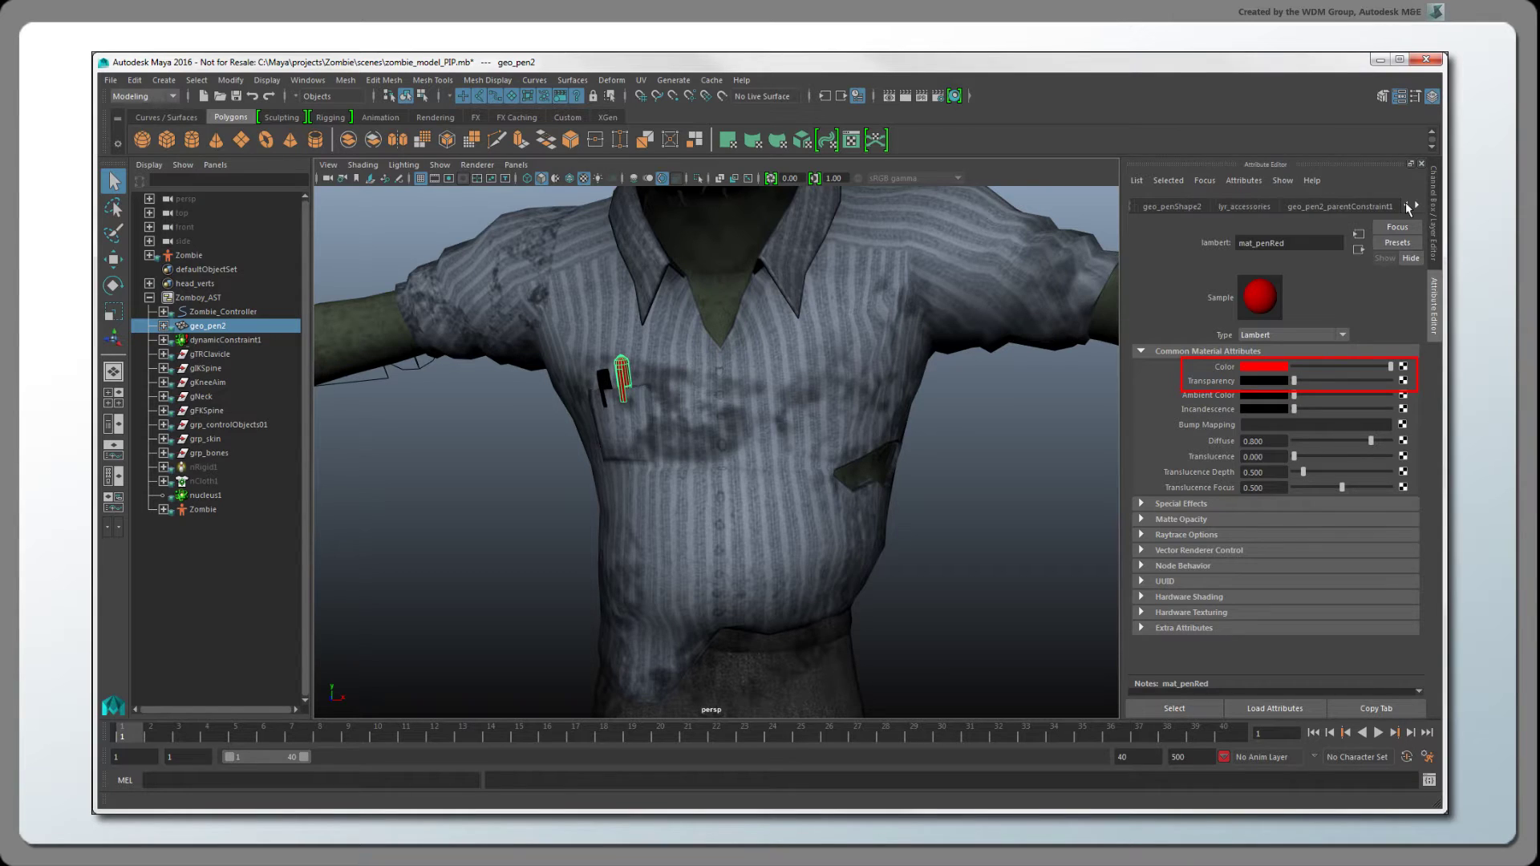
View Zomboy_AST's published pen transform and colour attributes, then rotate Main Ctrl slightly.
{"action": "left_click", "coordinate": [1161, 208]}
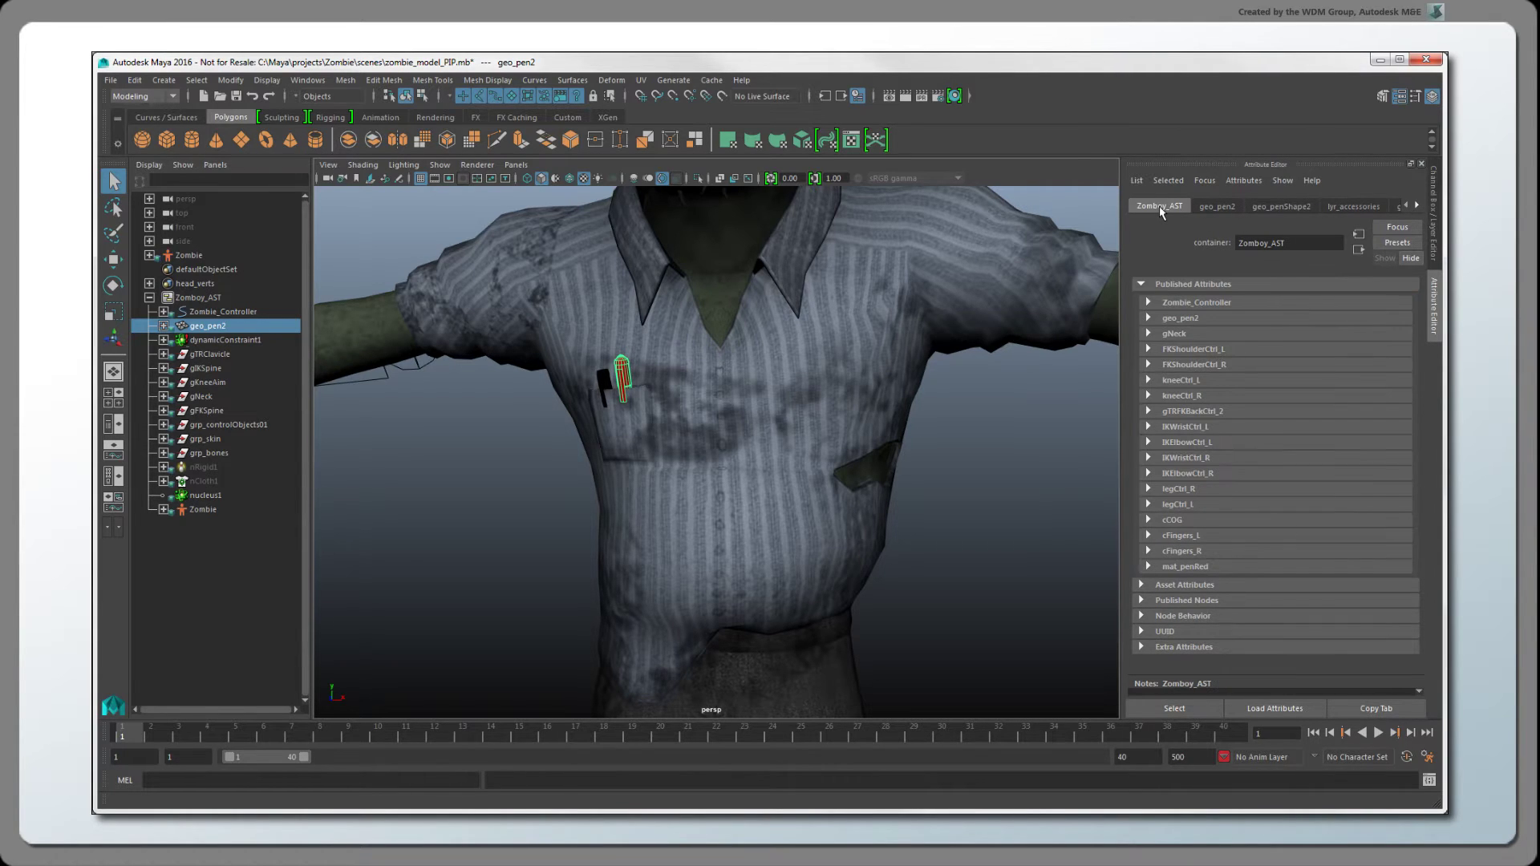
{"action": "left_click", "coordinate": [1148, 317]}
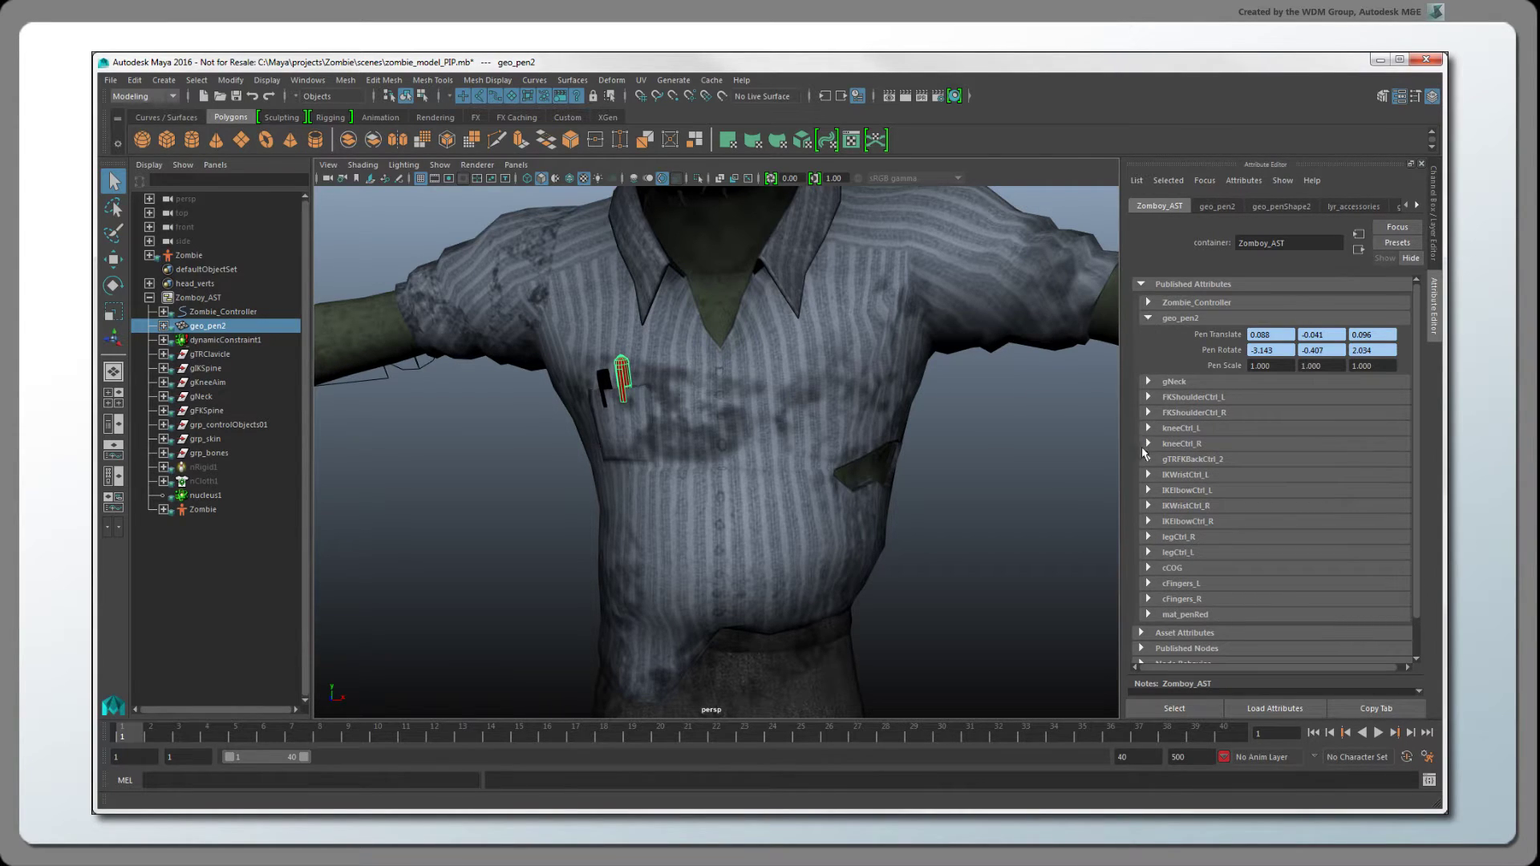
{"action": "left_click", "coordinate": [1149, 614]}
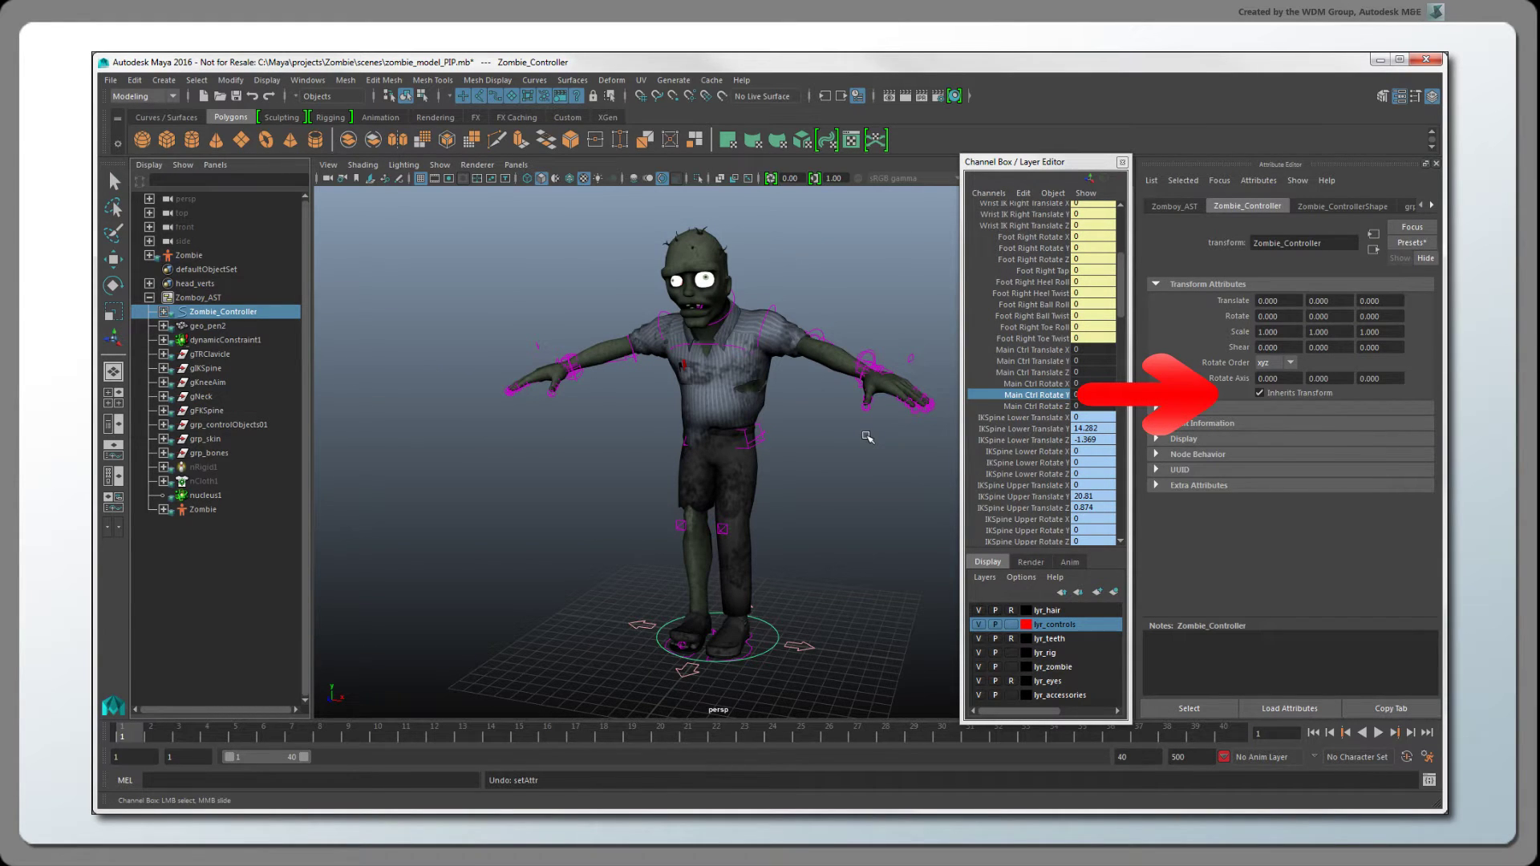
{"action": "mouse_move", "coordinate": [867, 437]}
{"action": "middle_mouse_down"}
{"action": "mouse_move", "coordinate": [705, 456]}
{"action": "mouse_move", "coordinate": [884, 487]}
{"action": "middle_mouse_up"}
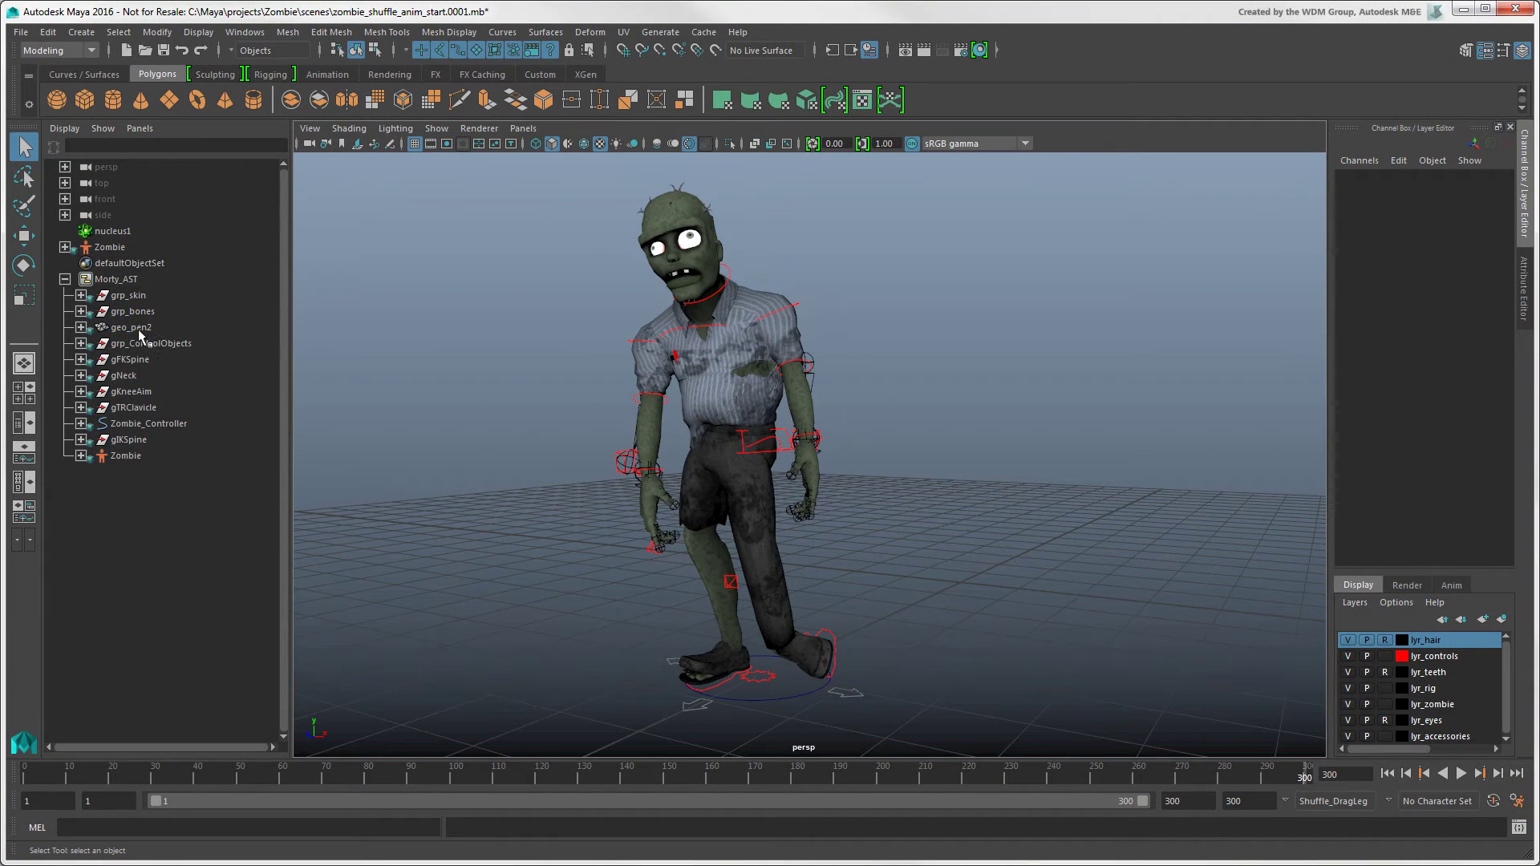
Publish mat_penRed's Color to Morty_AST from the pen geometry's material tab, giving Color R, G, B.
{"action": "left_click", "coordinate": [136, 329]}
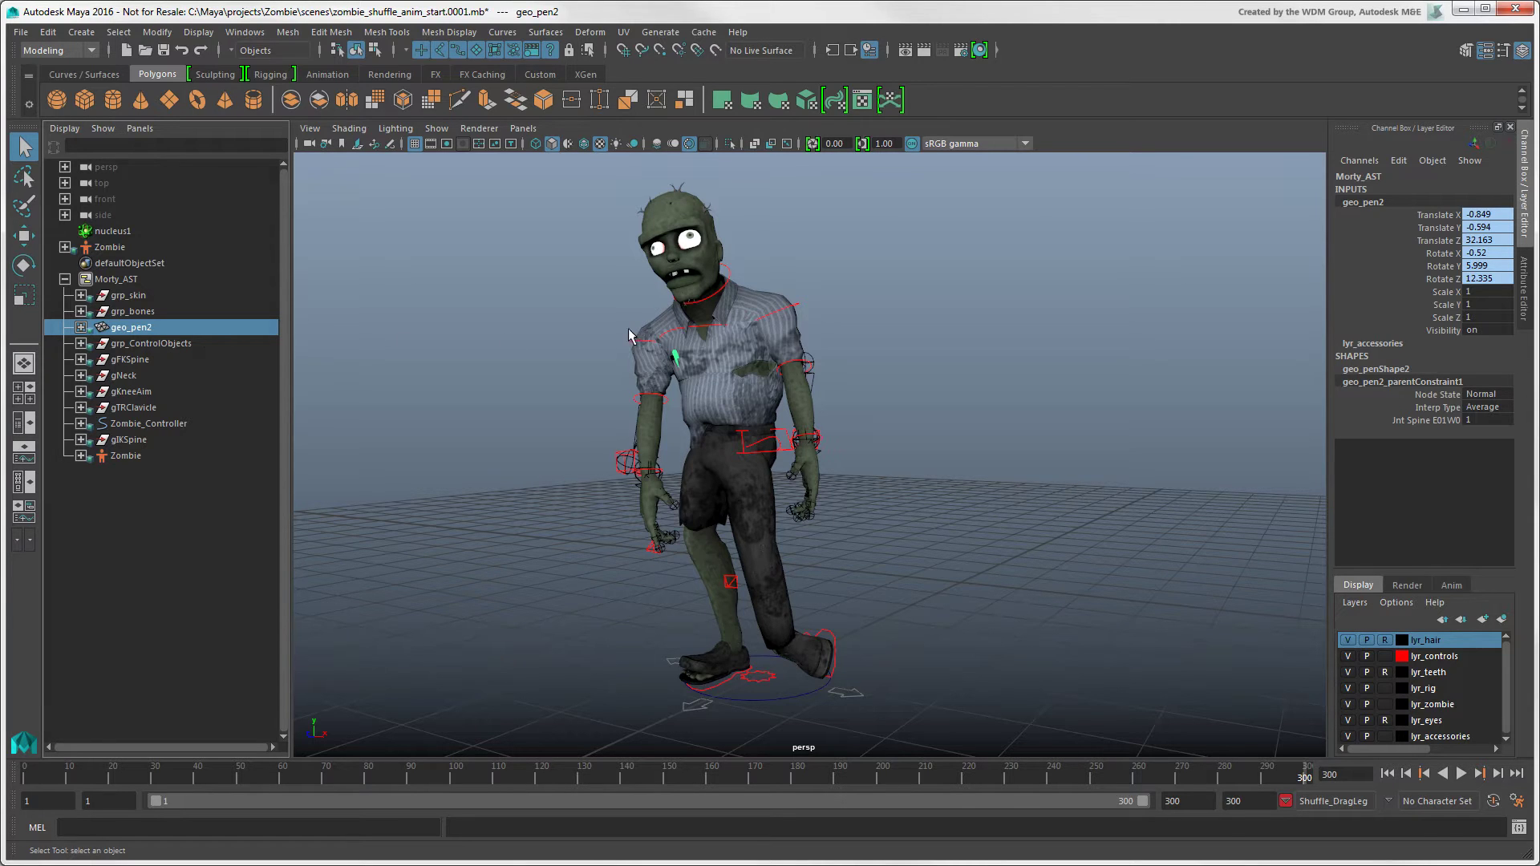
{"action": "left_click", "coordinate": [1523, 312]}
{"action": "left_click", "coordinate": [1505, 174]}
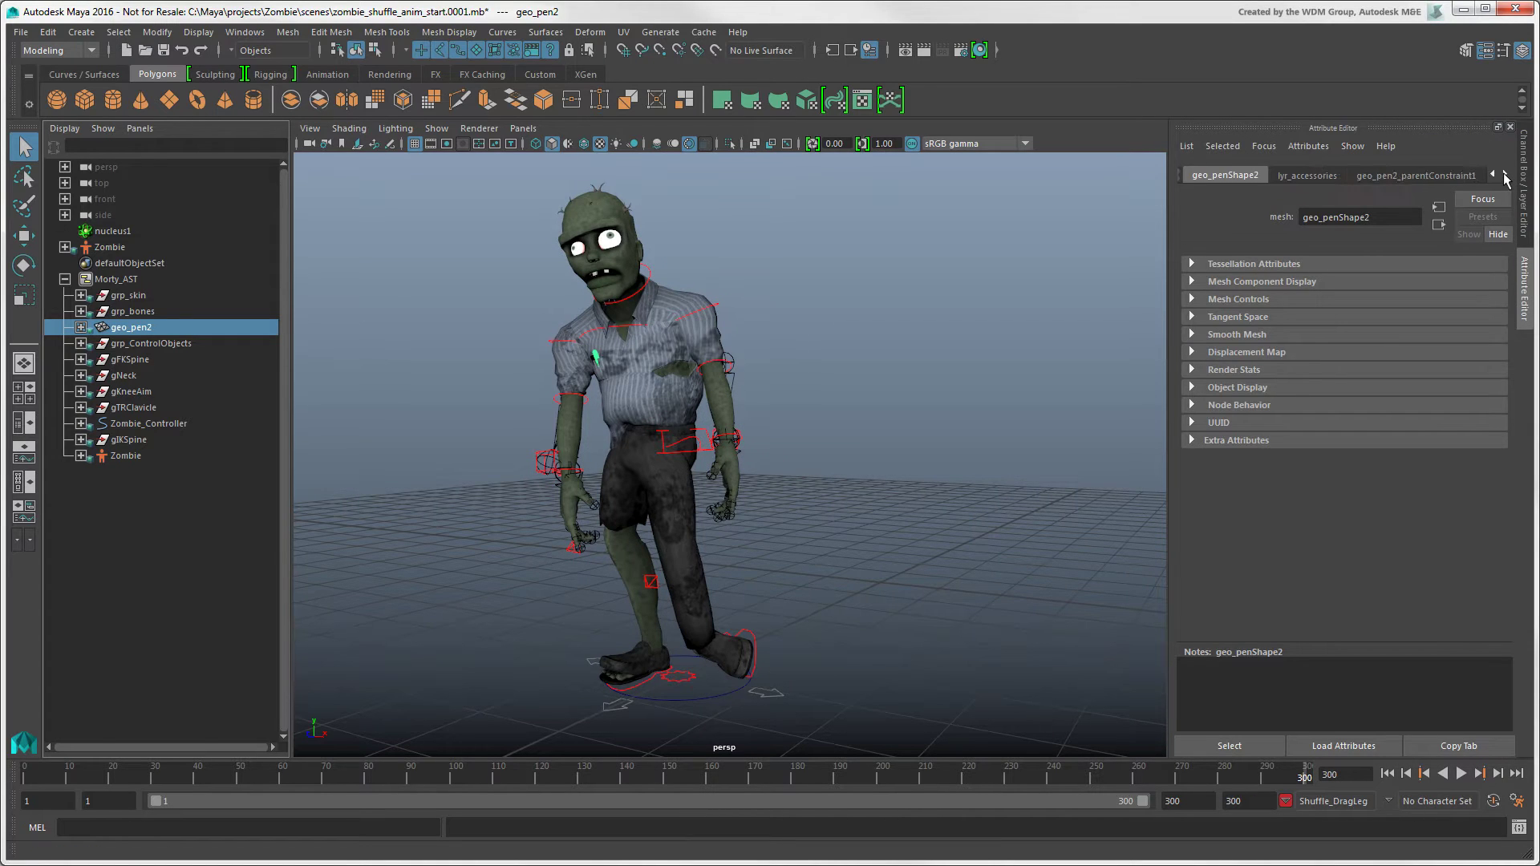
{"action": "left_click", "coordinate": [1449, 176]}
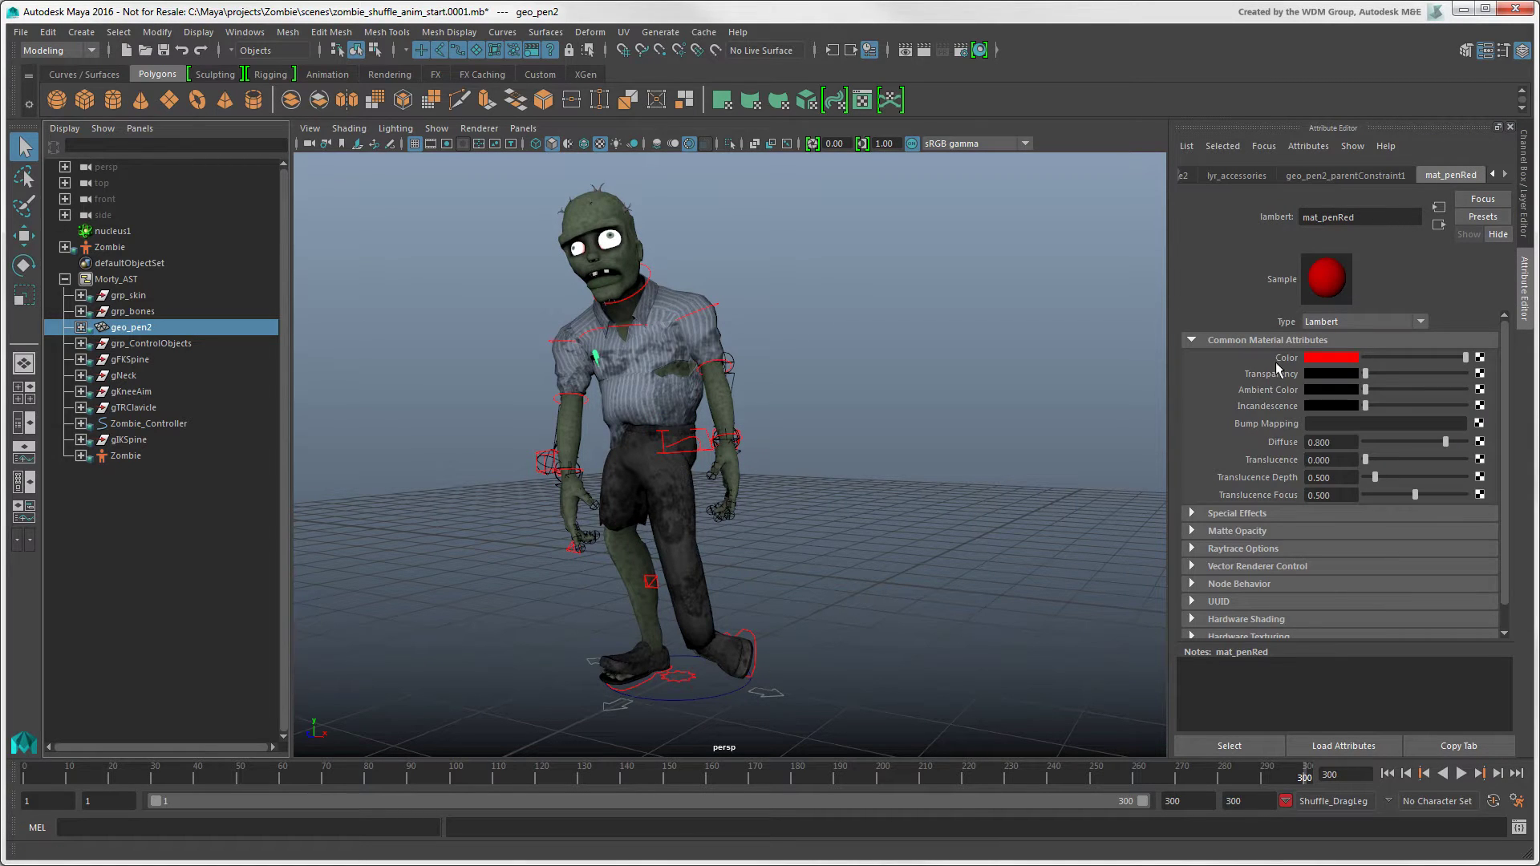
{"action": "right_click_drag", "start_coordinate": [1270, 357], "coordinate": [1300, 464]}
{"action": "left_click", "coordinate": [1526, 240]}
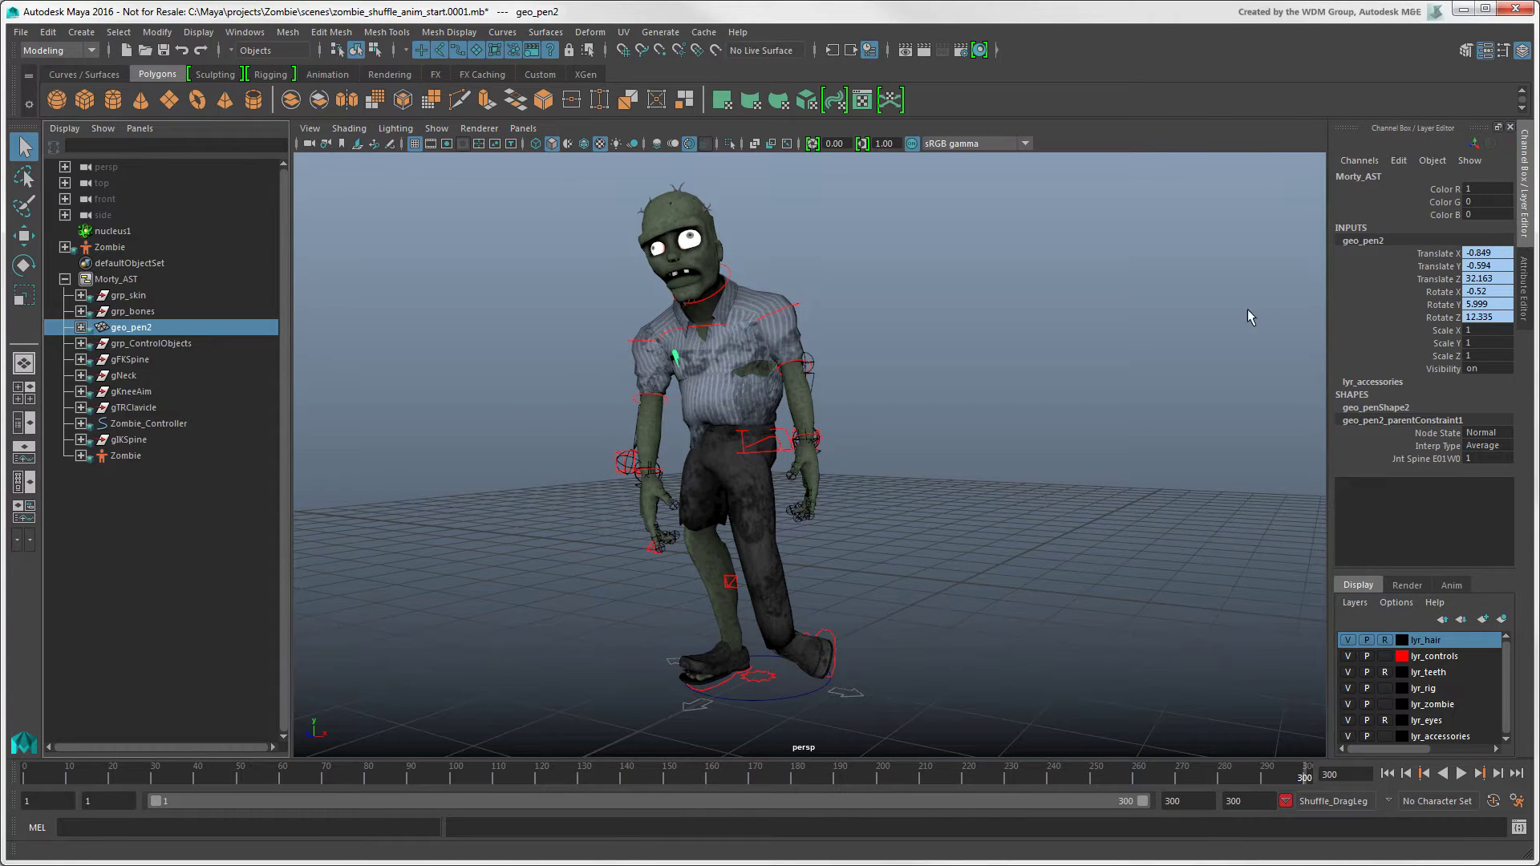
Select cNeck's Rotate X, Y, Z channels and bring up the Publish to Asset options.
{"action": "left_click", "coordinate": [83, 376]}
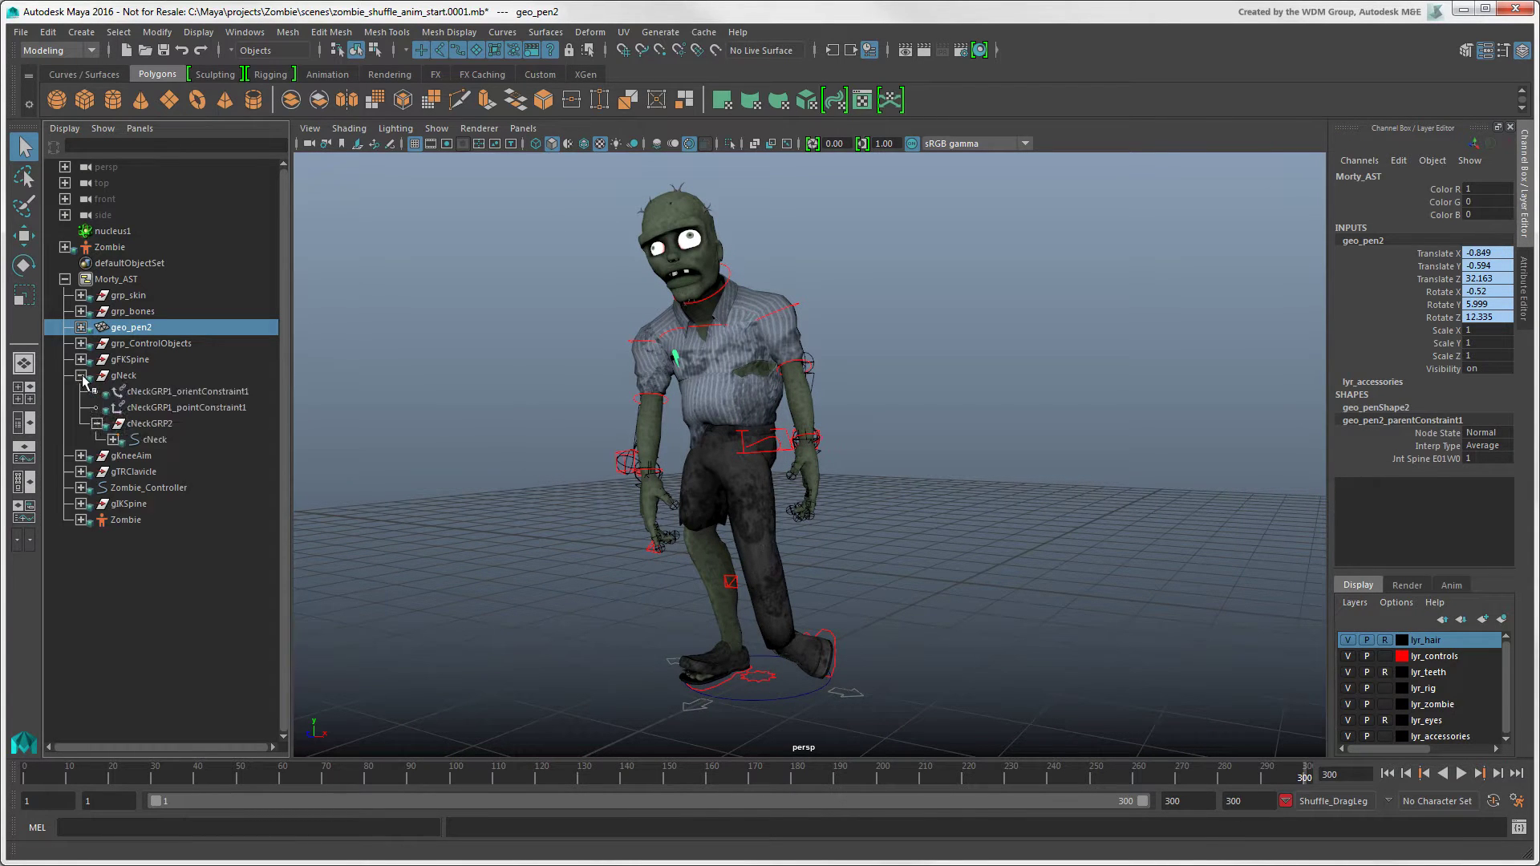
{"action": "left_click", "coordinate": [156, 441]}
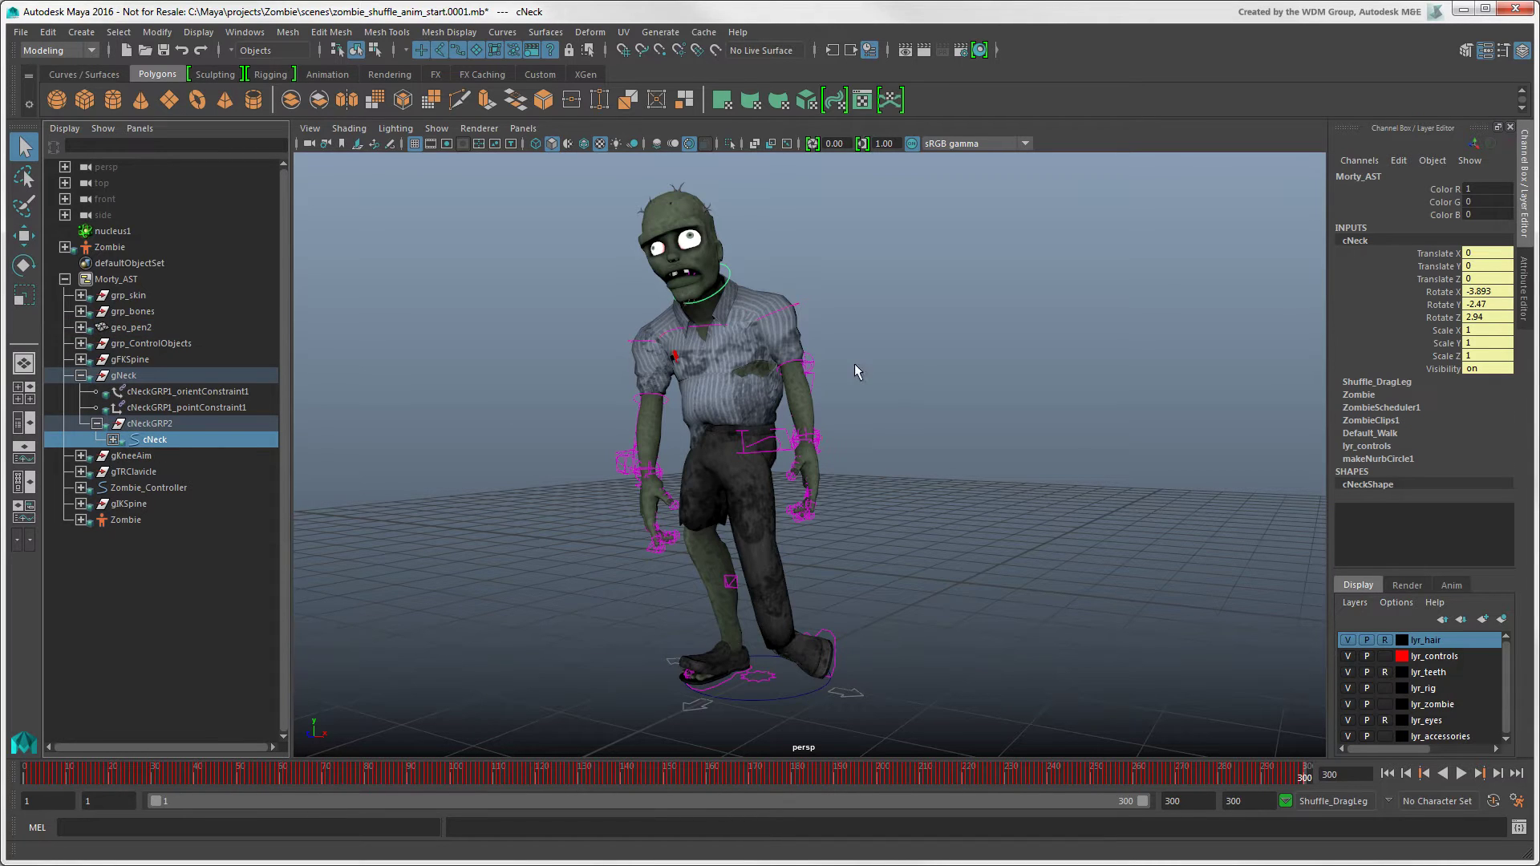
{"action": "left_click_drag", "start_coordinate": [1435, 292], "coordinate": [1436, 320]}
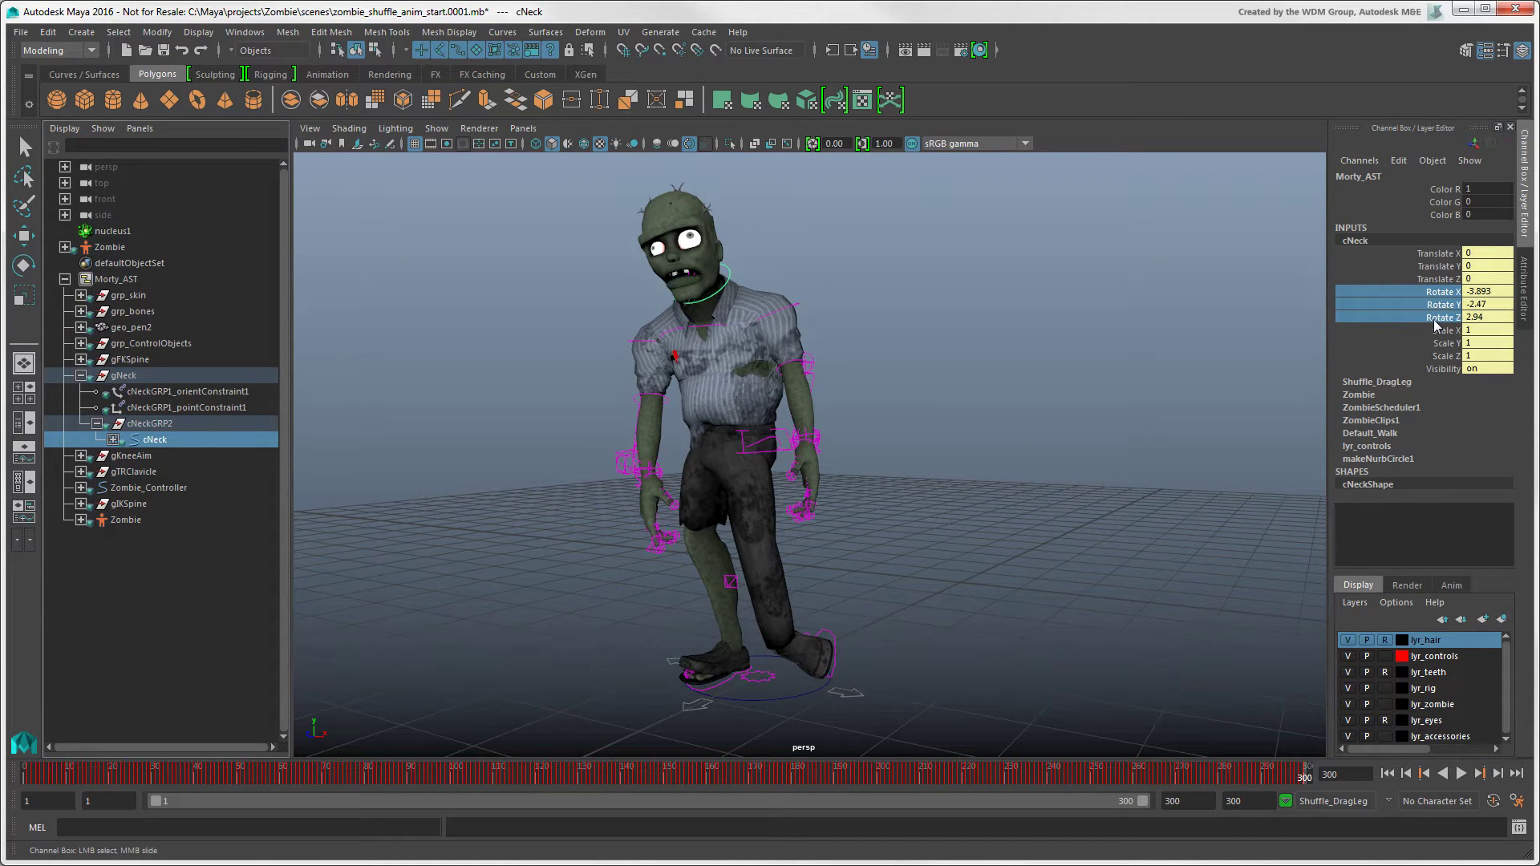
{"action": "mouse_move", "coordinate": [1364, 306]}
{"action": "right_mouse_down", "text": "ctrl"}
{"action": "mouse_move", "coordinate": [1493, 522]}
{"action": "mouse_move", "coordinate": [1528, 515]}
{"action": "right_mouse_up", "text": "ctrl"}
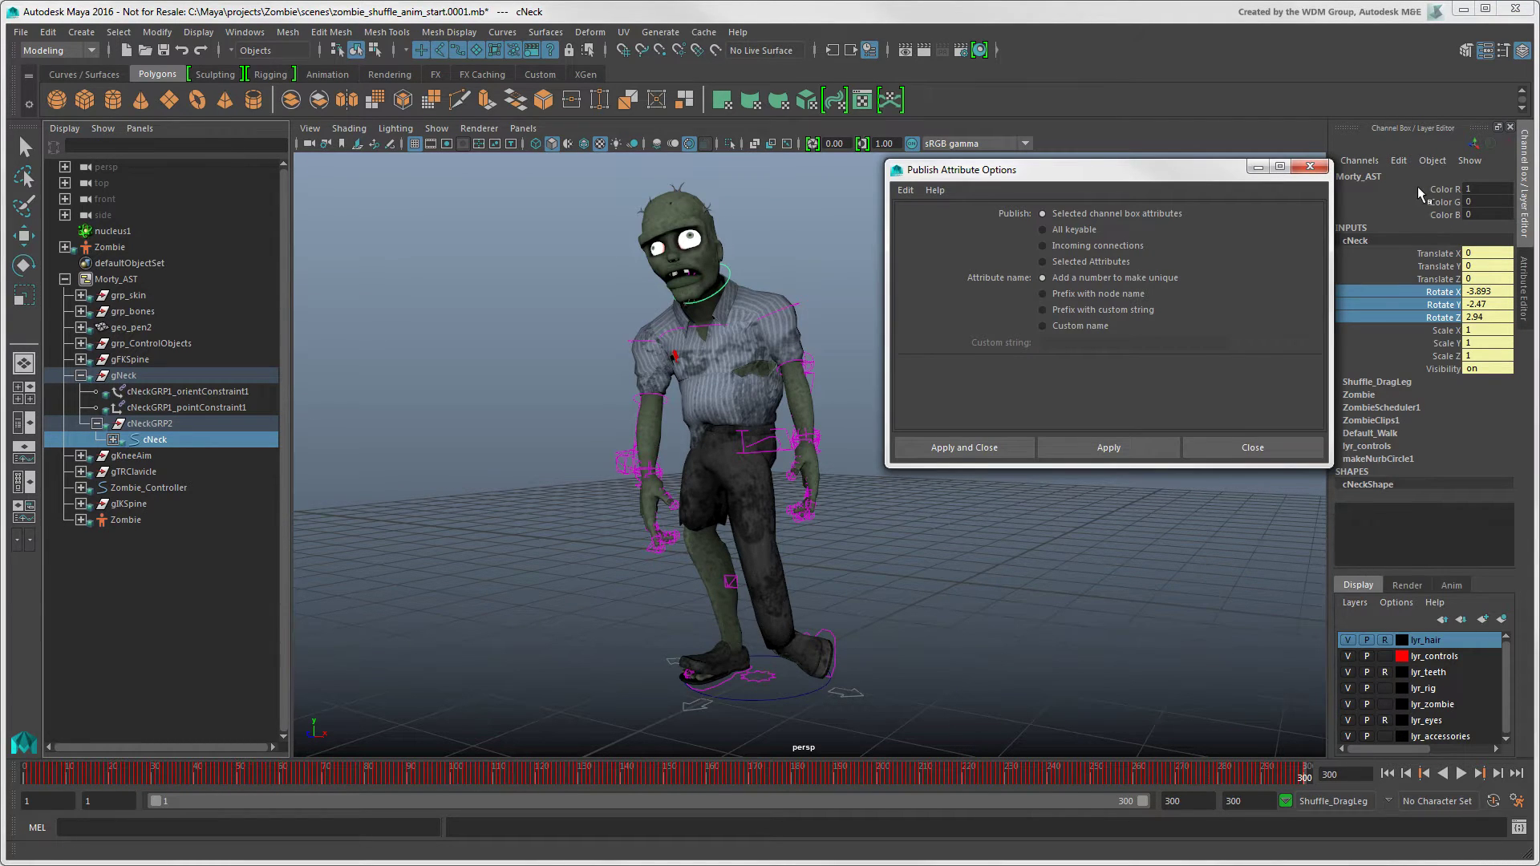
{"action": "left_click", "coordinate": [1399, 161]}
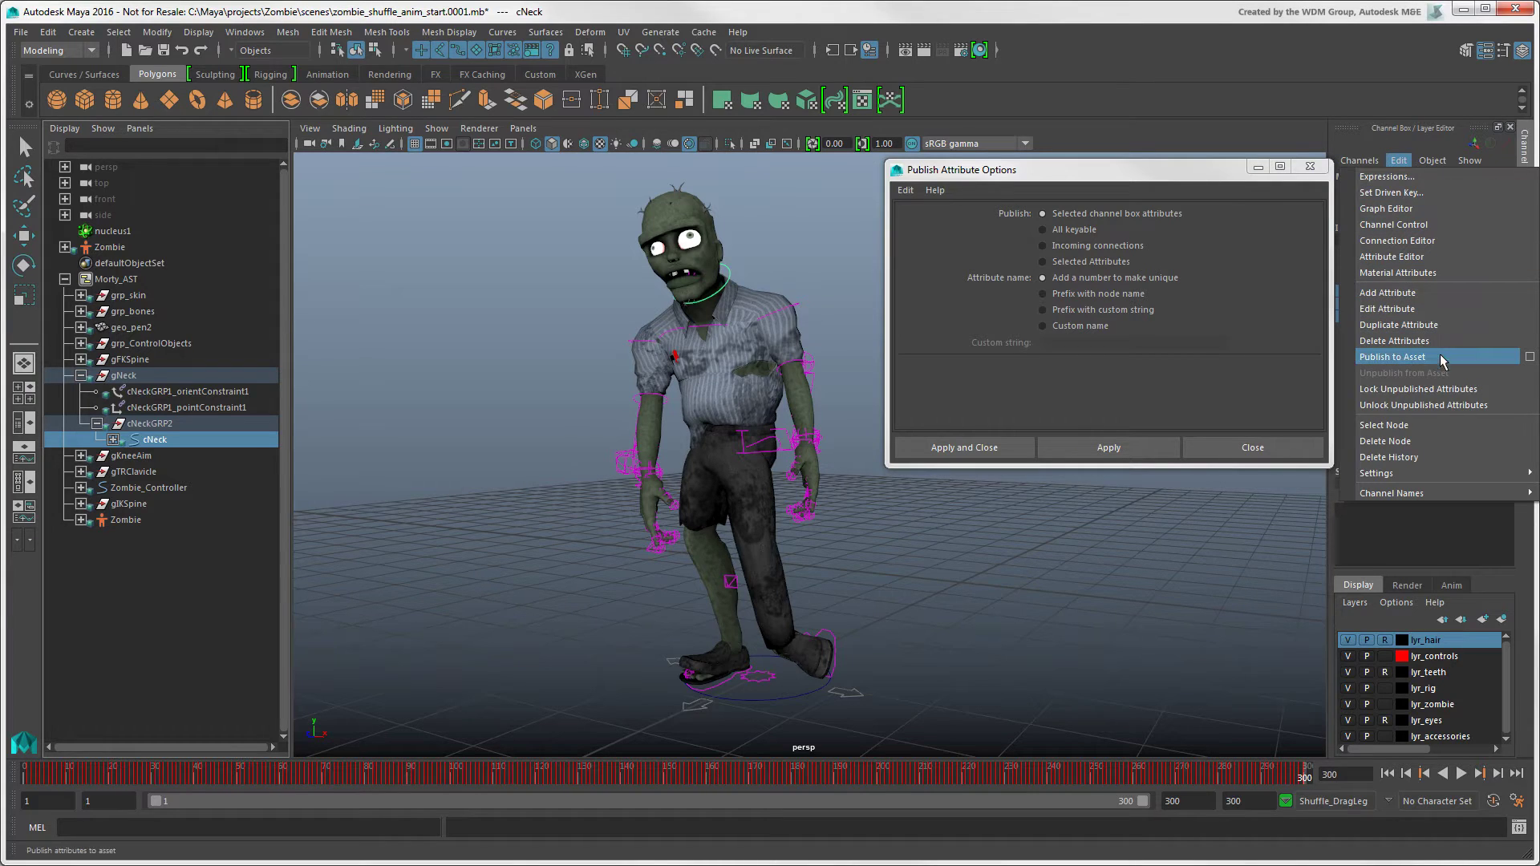
{"action": "left_click", "coordinate": [1406, 162]}
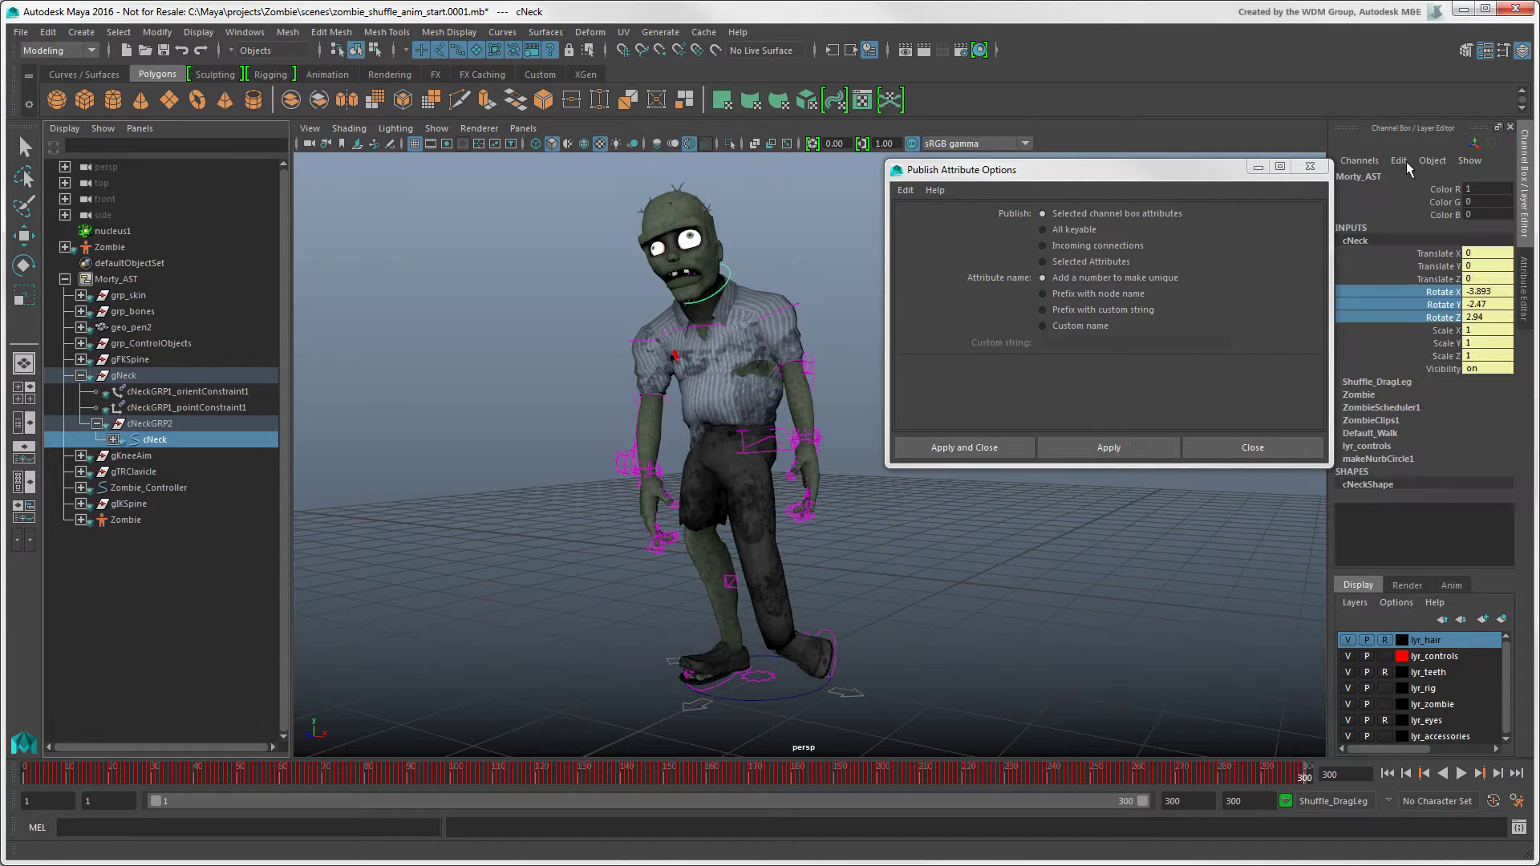
{"action": "left_click", "coordinate": [157, 32]}
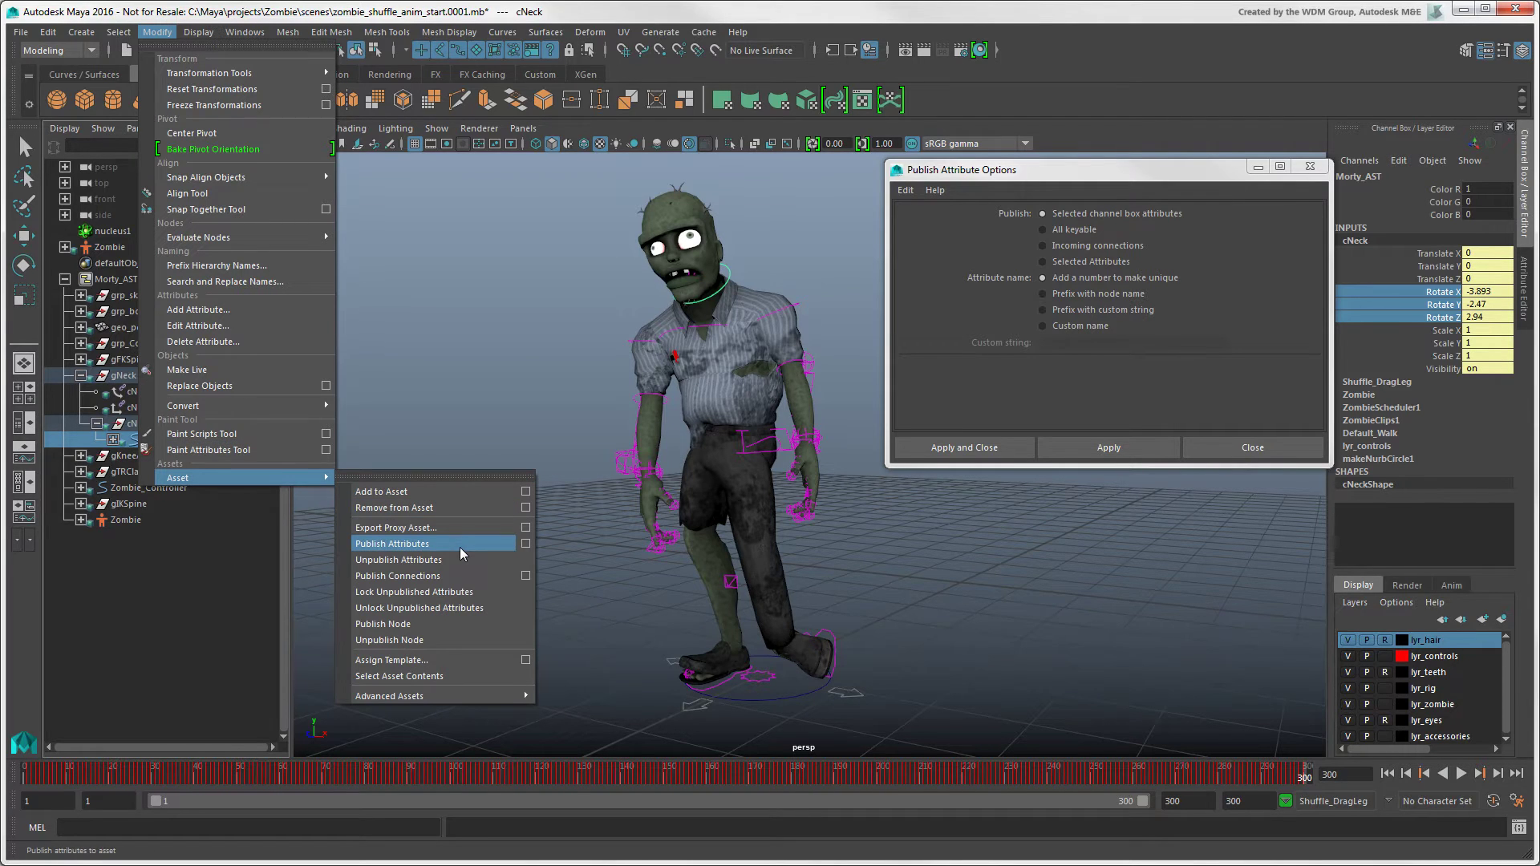
{"action": "left_click", "coordinate": [157, 33]}
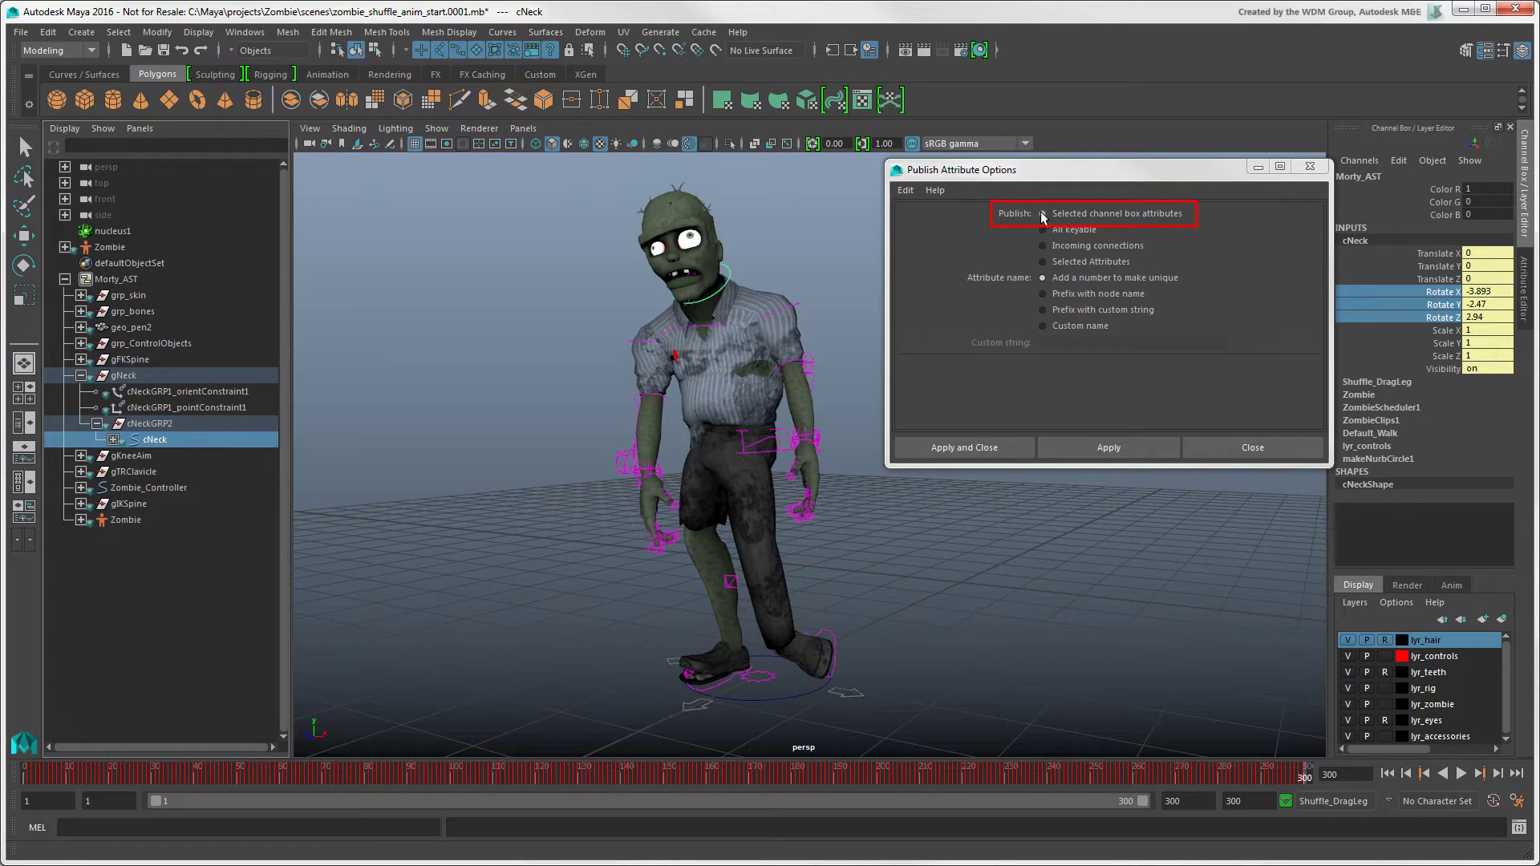
Publish the neck rotations to Morty_AST with default names and select the published Rotate channels.
{"action": "left_click", "coordinate": [1057, 446]}
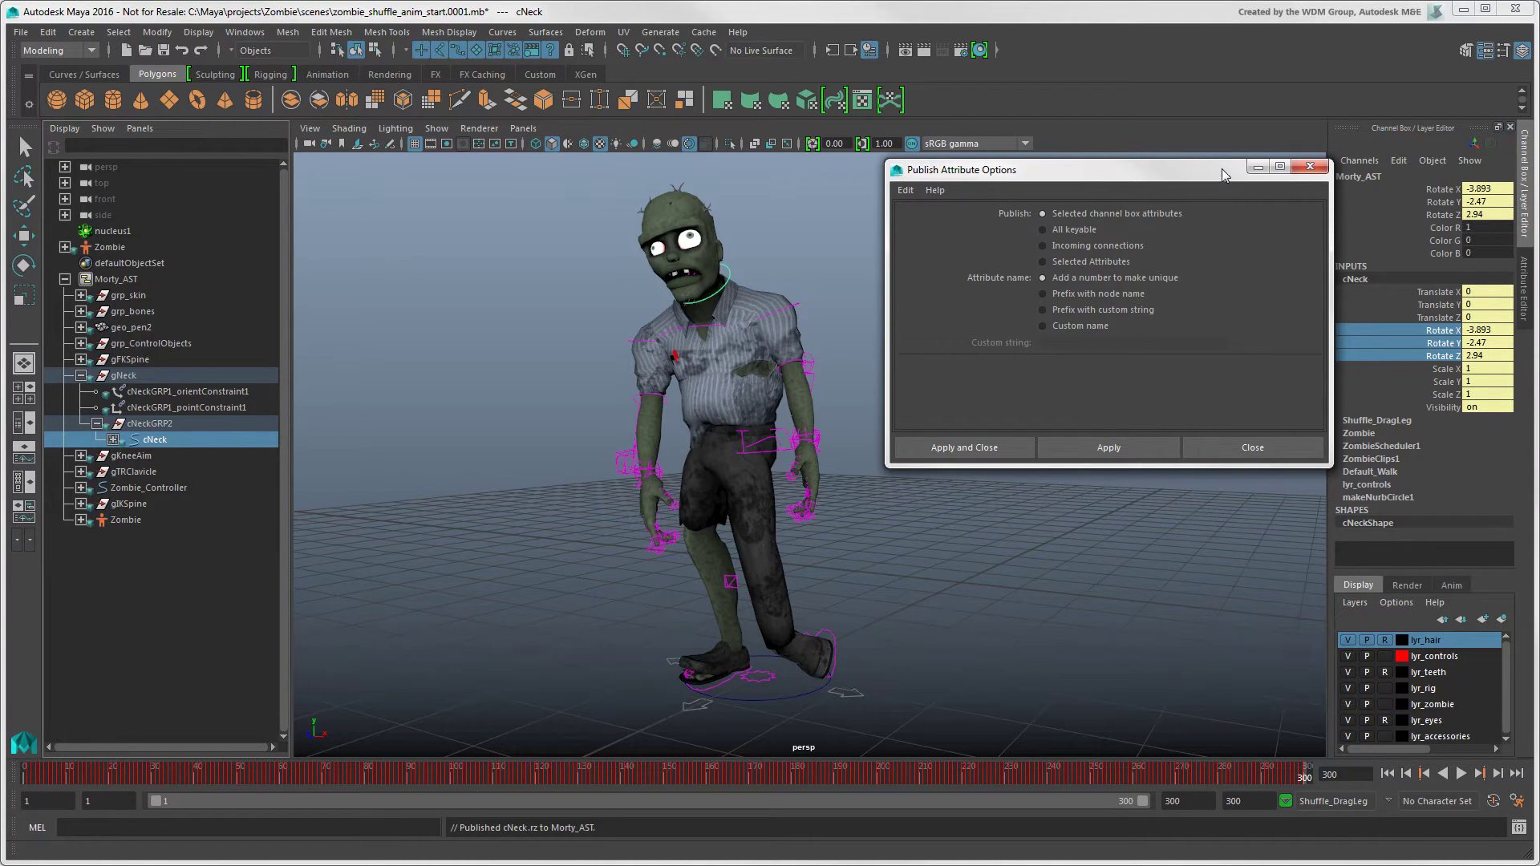
{"action": "left_click_drag", "start_coordinate": [1221, 168], "coordinate": [1215, 165]}
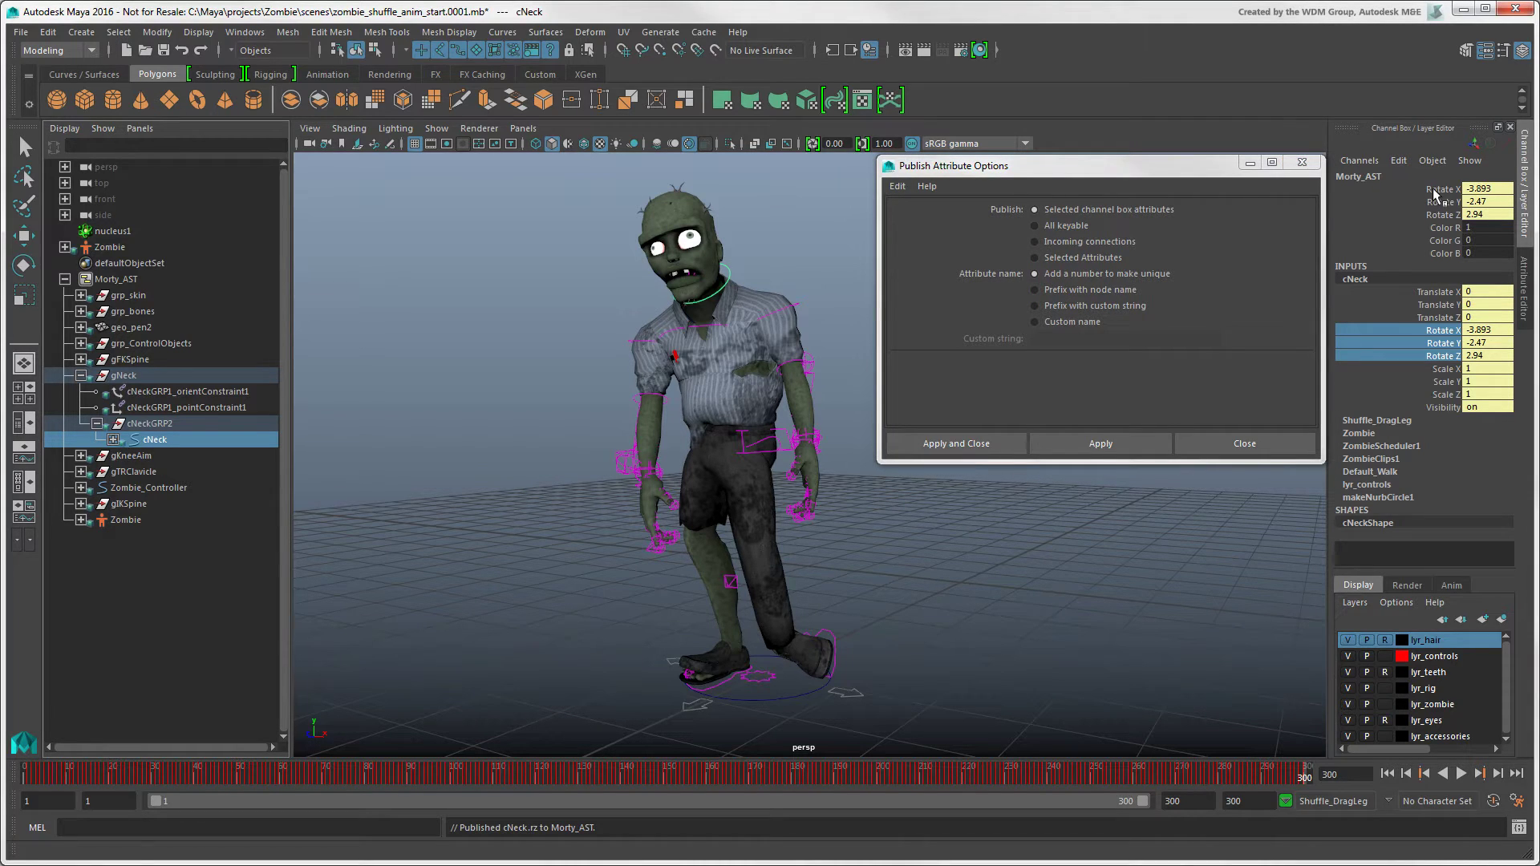
{"action": "left_click_drag", "start_coordinate": [1438, 190], "coordinate": [1435, 221]}
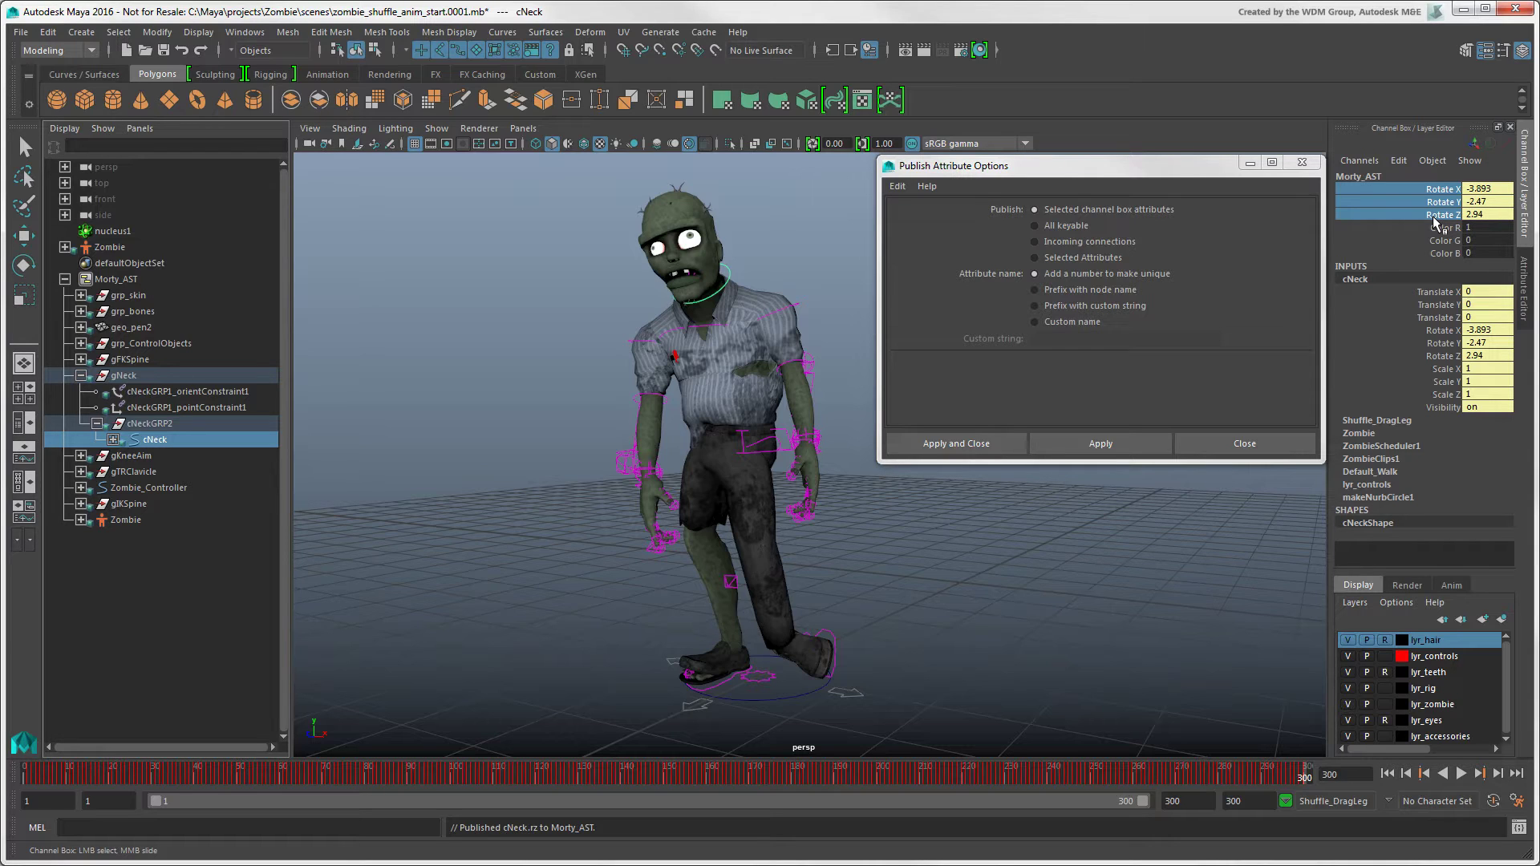
Unpublish the neck Rotate X, Y, Z attributes from Morty_AST via the Channel Box menu.
{"action": "right_click", "coordinate": [1365, 208], "text": "ctrl"}
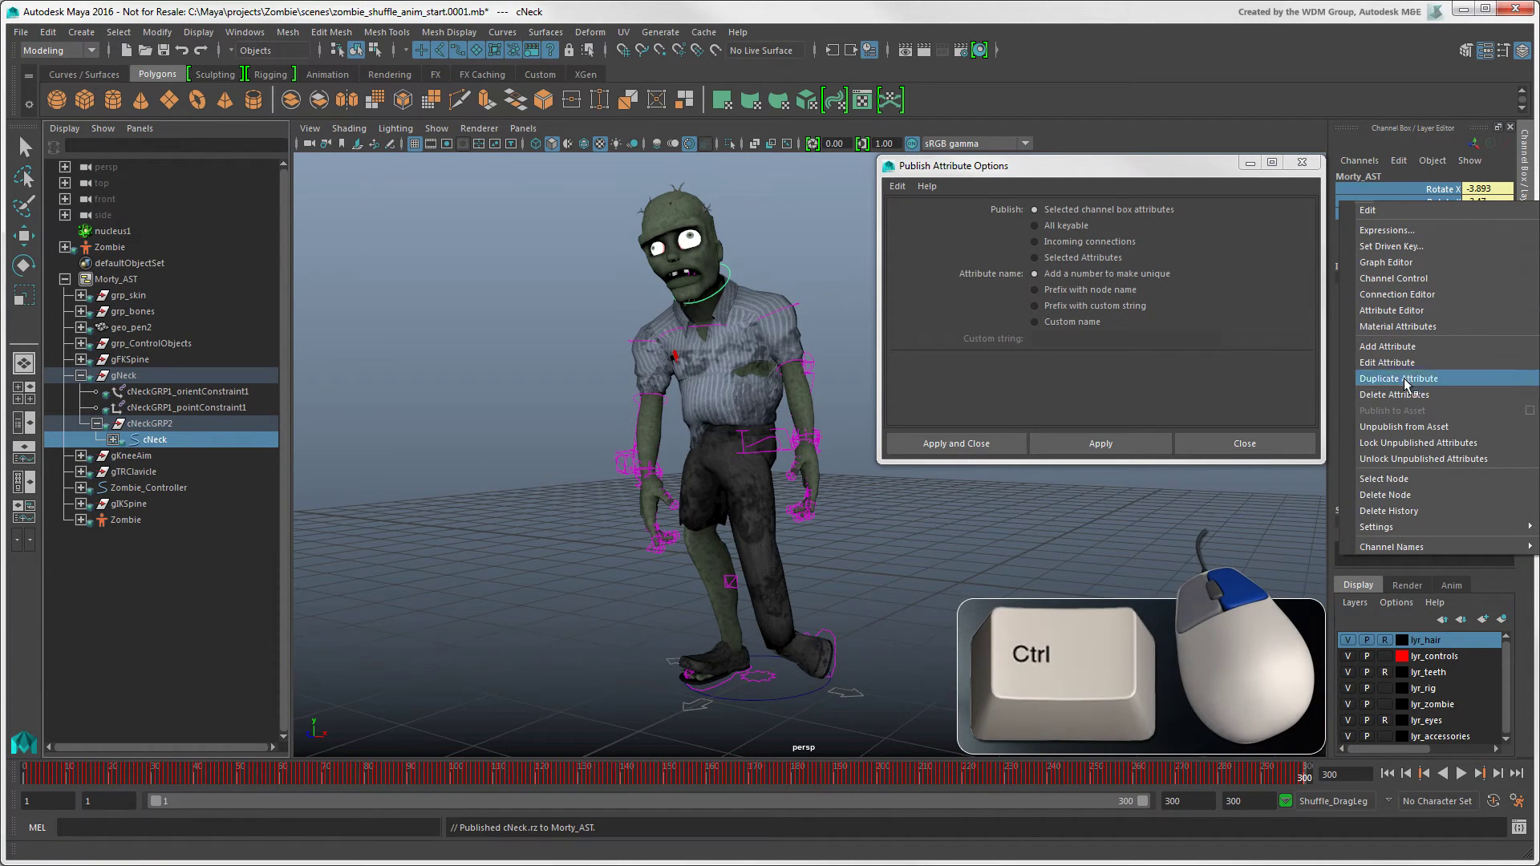
{"action": "left_click", "coordinate": [1411, 428]}
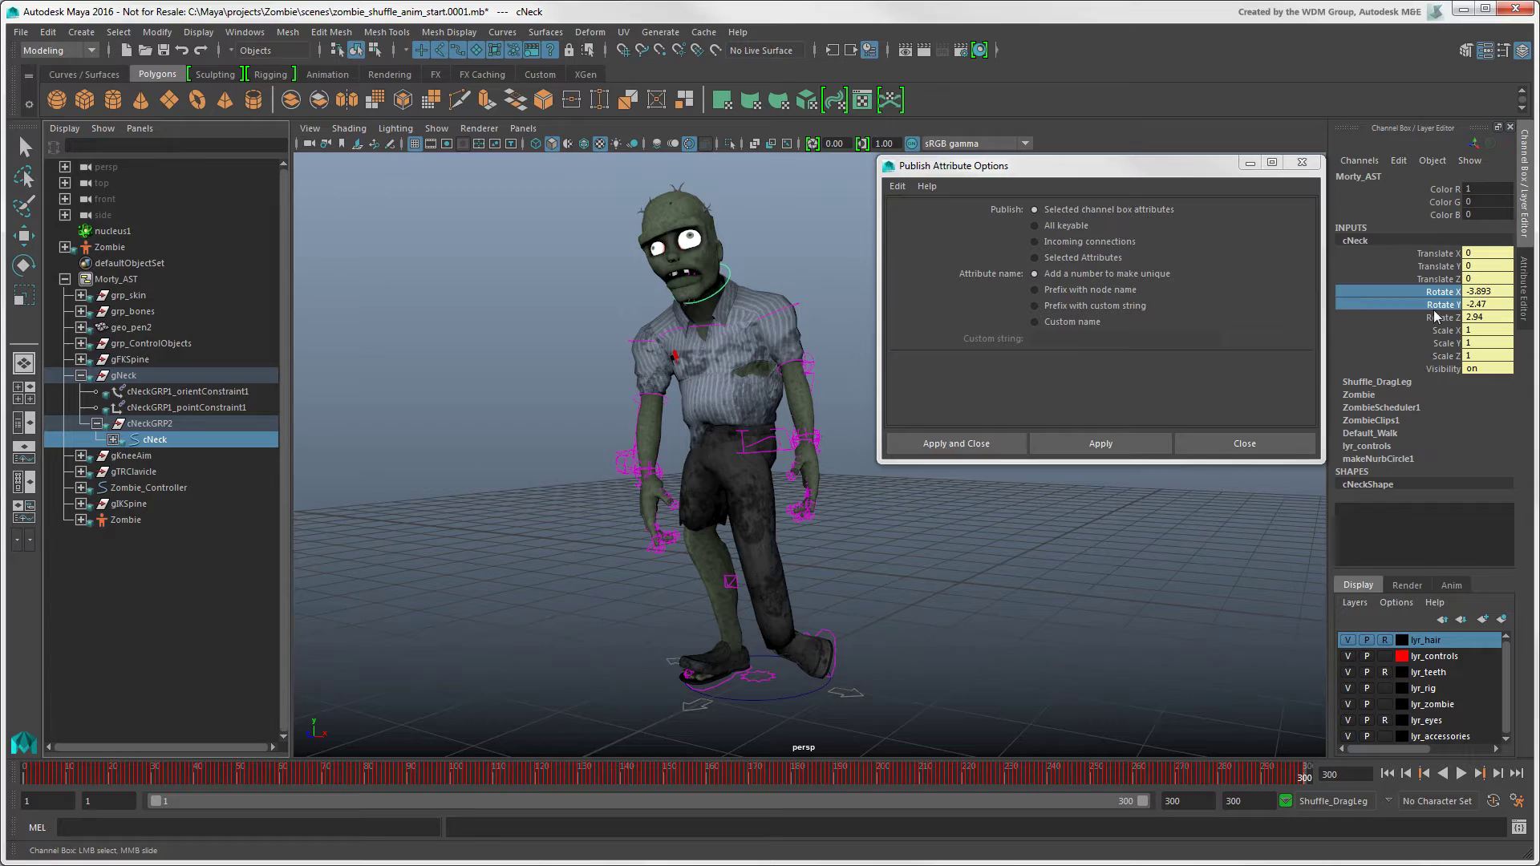
Republish cNeck's Rotate X, Y, Z to Morty_AST using the custom prefix Neck.
{"action": "left_click_drag", "start_coordinate": [1435, 315], "coordinate": [1435, 327]}
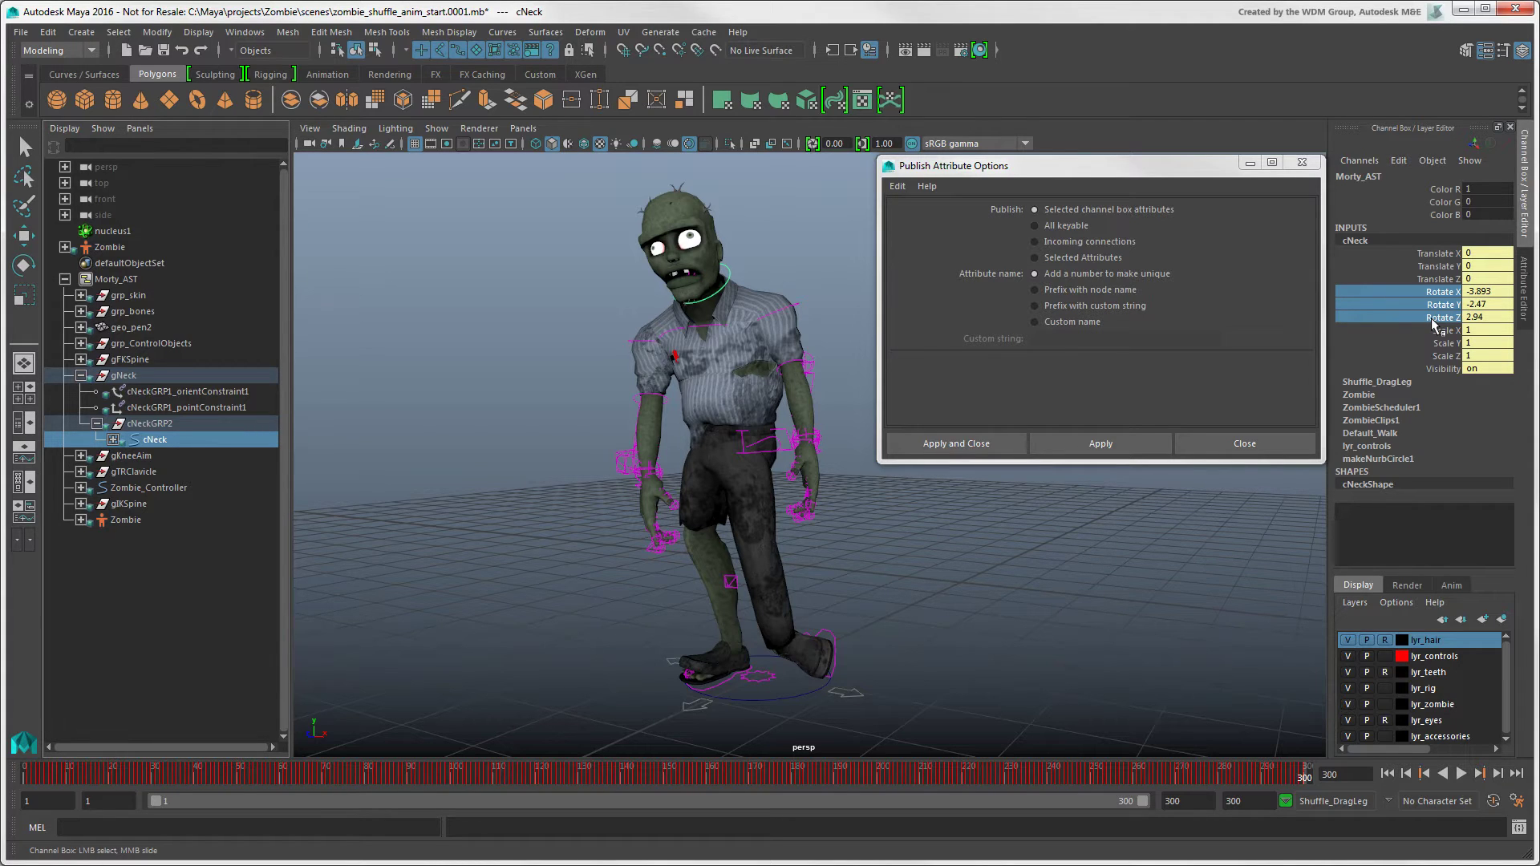
{"action": "left_click", "coordinate": [1035, 290]}
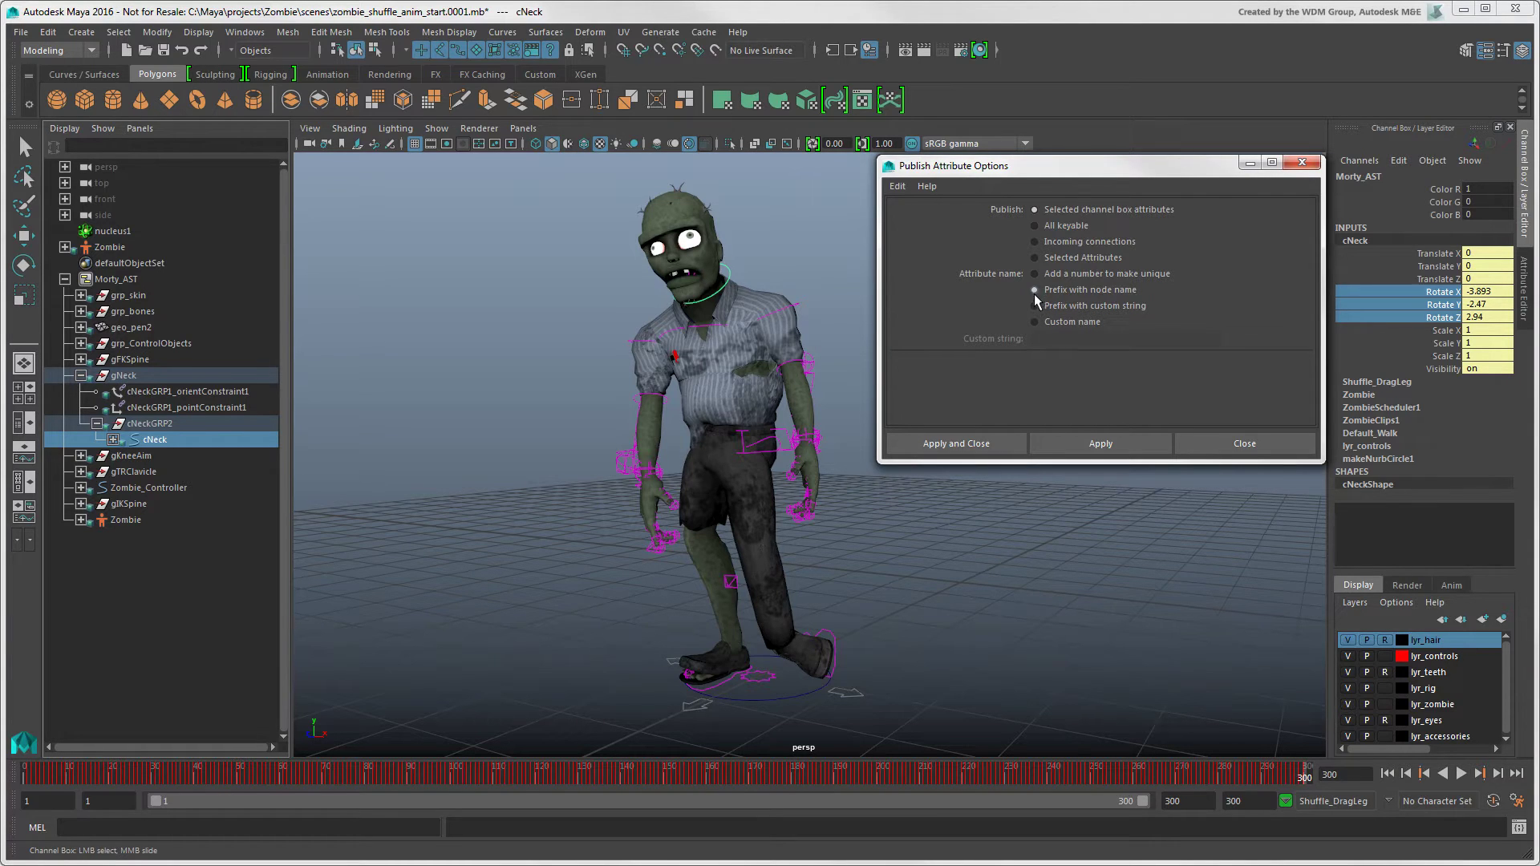
{"action": "left_click", "coordinate": [1034, 307]}
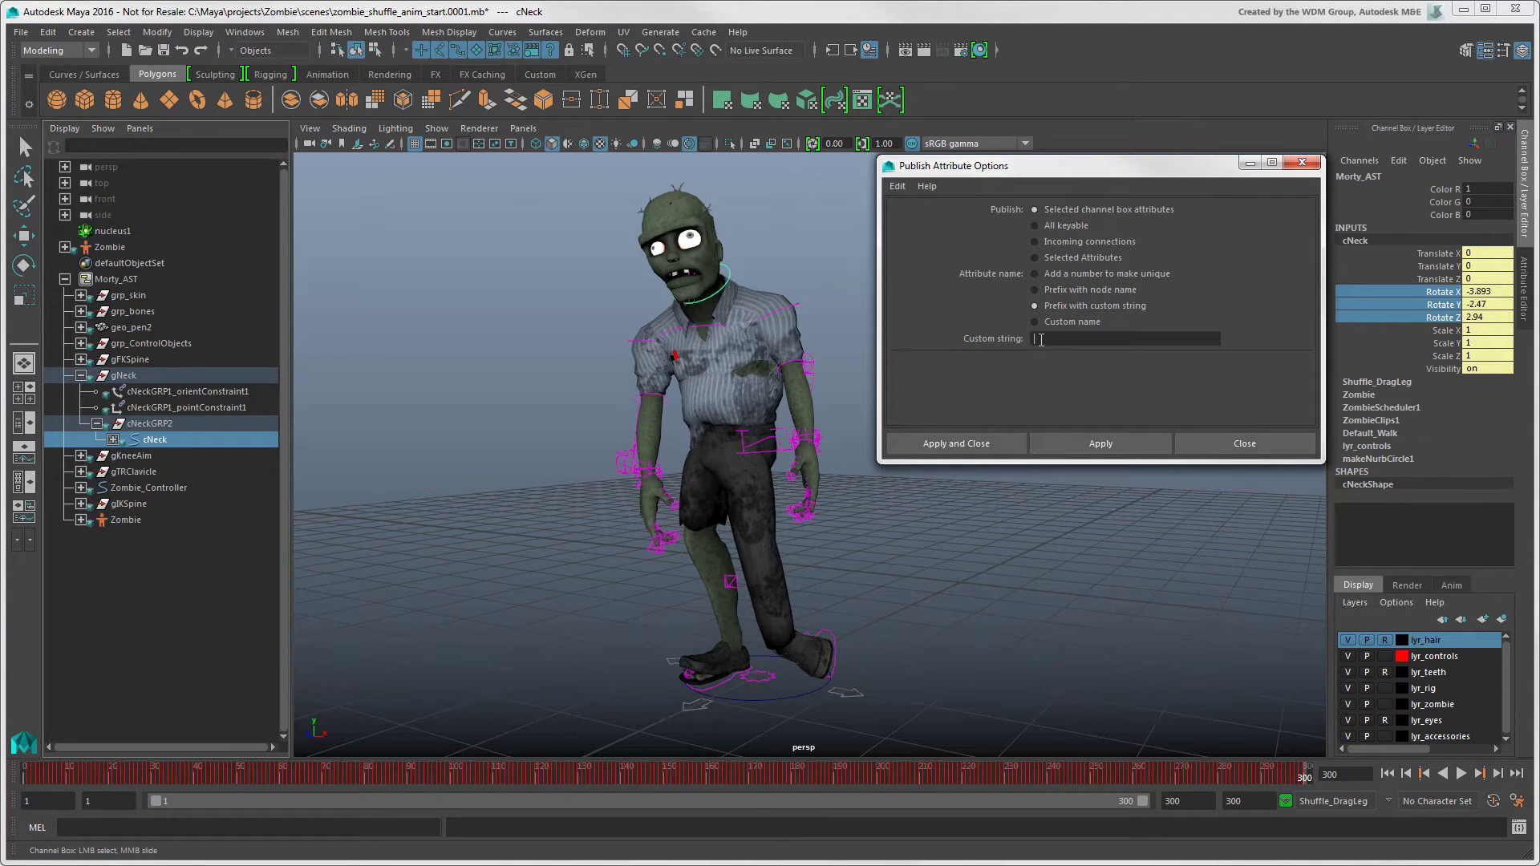
{"action": "type", "text": "Neck"}
{"action": "left_click", "coordinate": [1048, 444]}
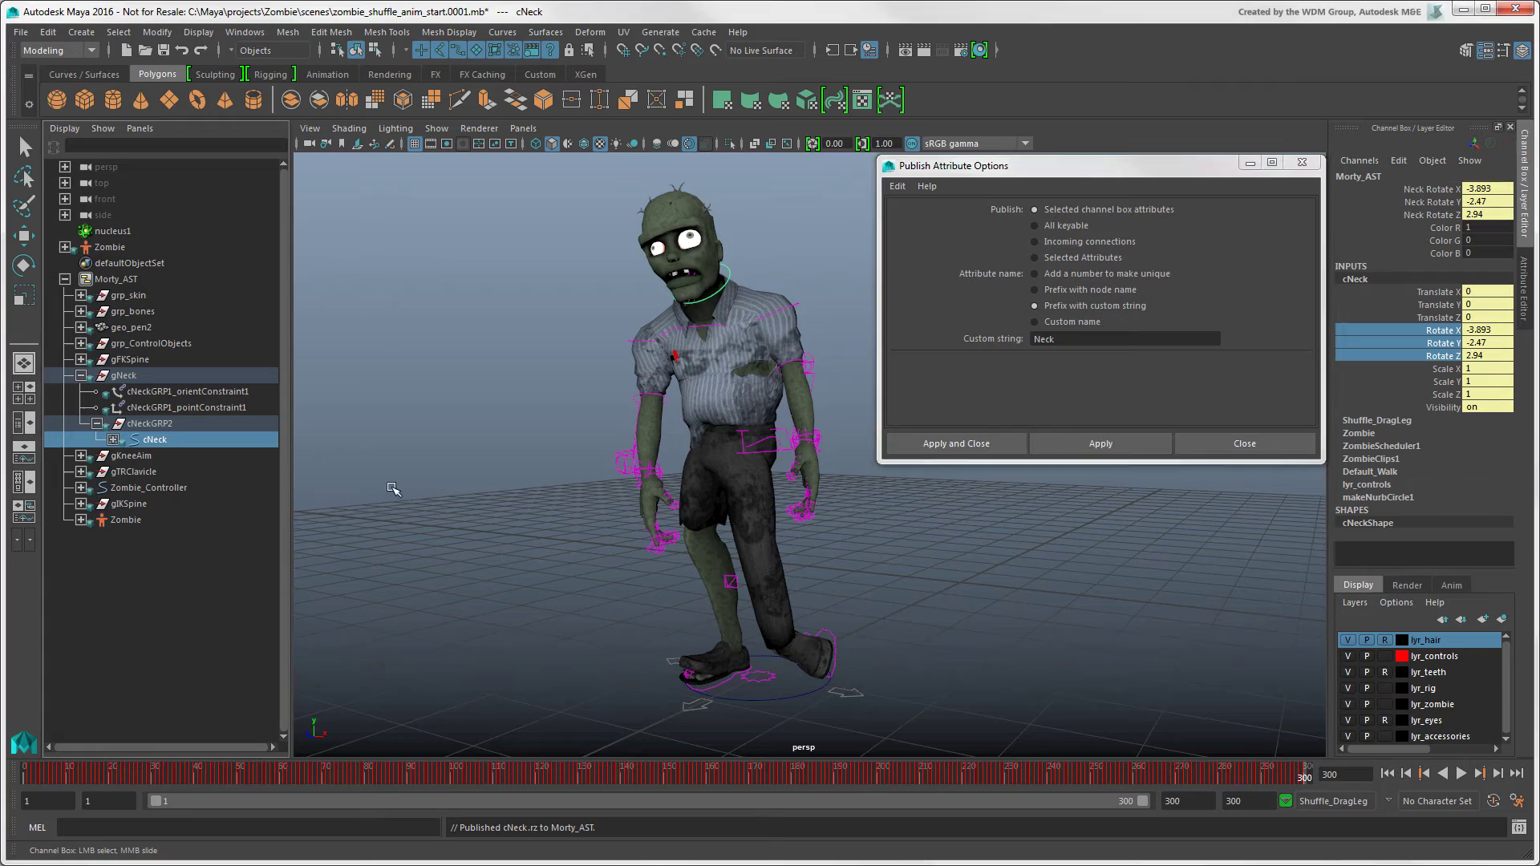
Publish all of legCtrl_R's channels to Morty_AST with the prefix Foot_Right.
{"action": "left_click", "coordinate": [81, 343]}
{"action": "left_click", "coordinate": [98, 377]}
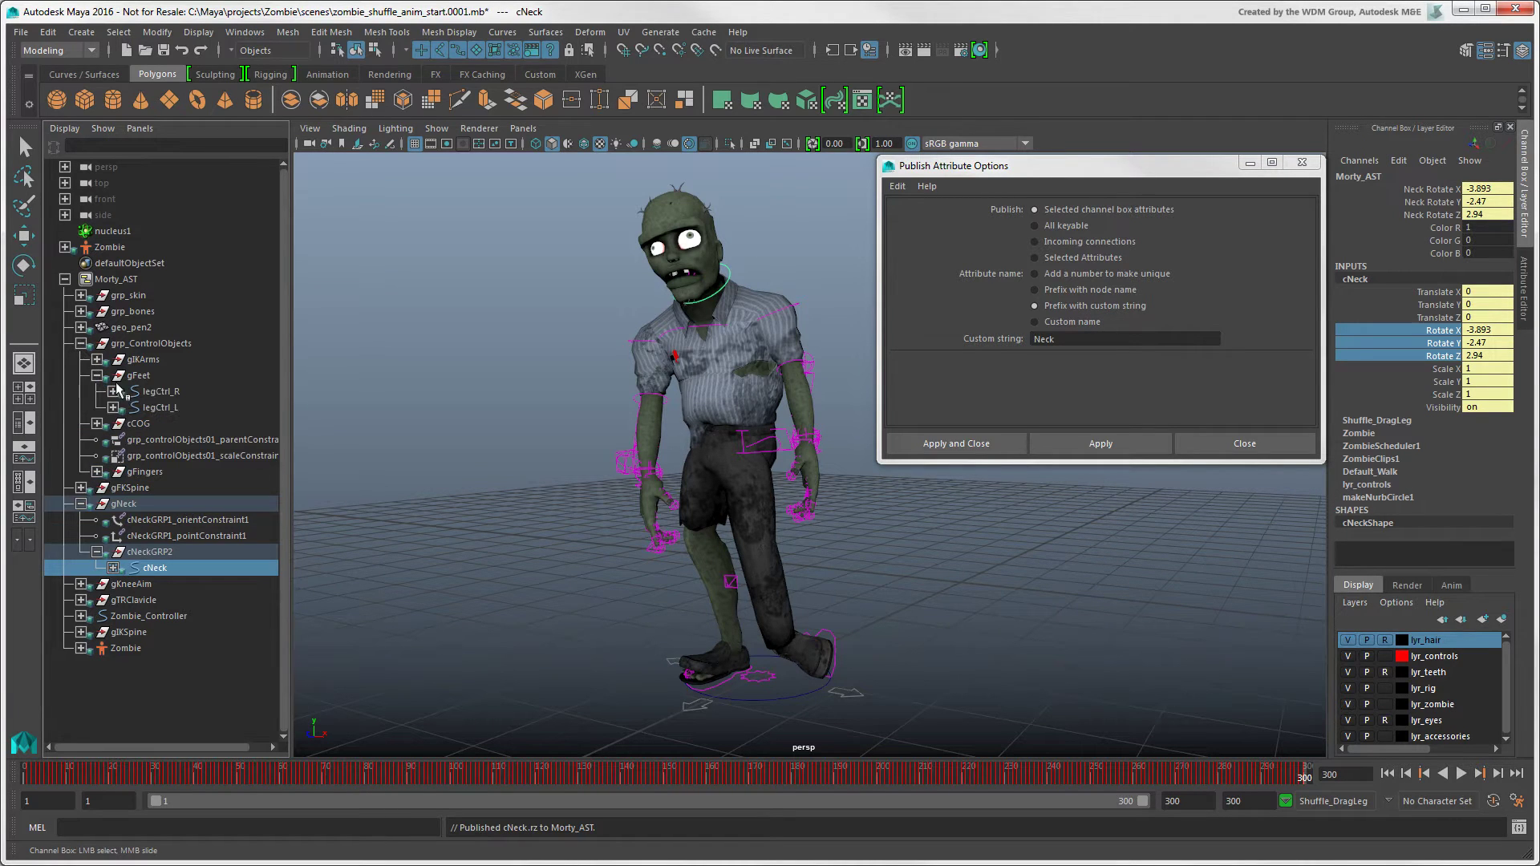
{"action": "left_click", "coordinate": [165, 393]}
{"action": "left_click_drag", "start_coordinate": [1352, 298], "coordinate": [1359, 474]}
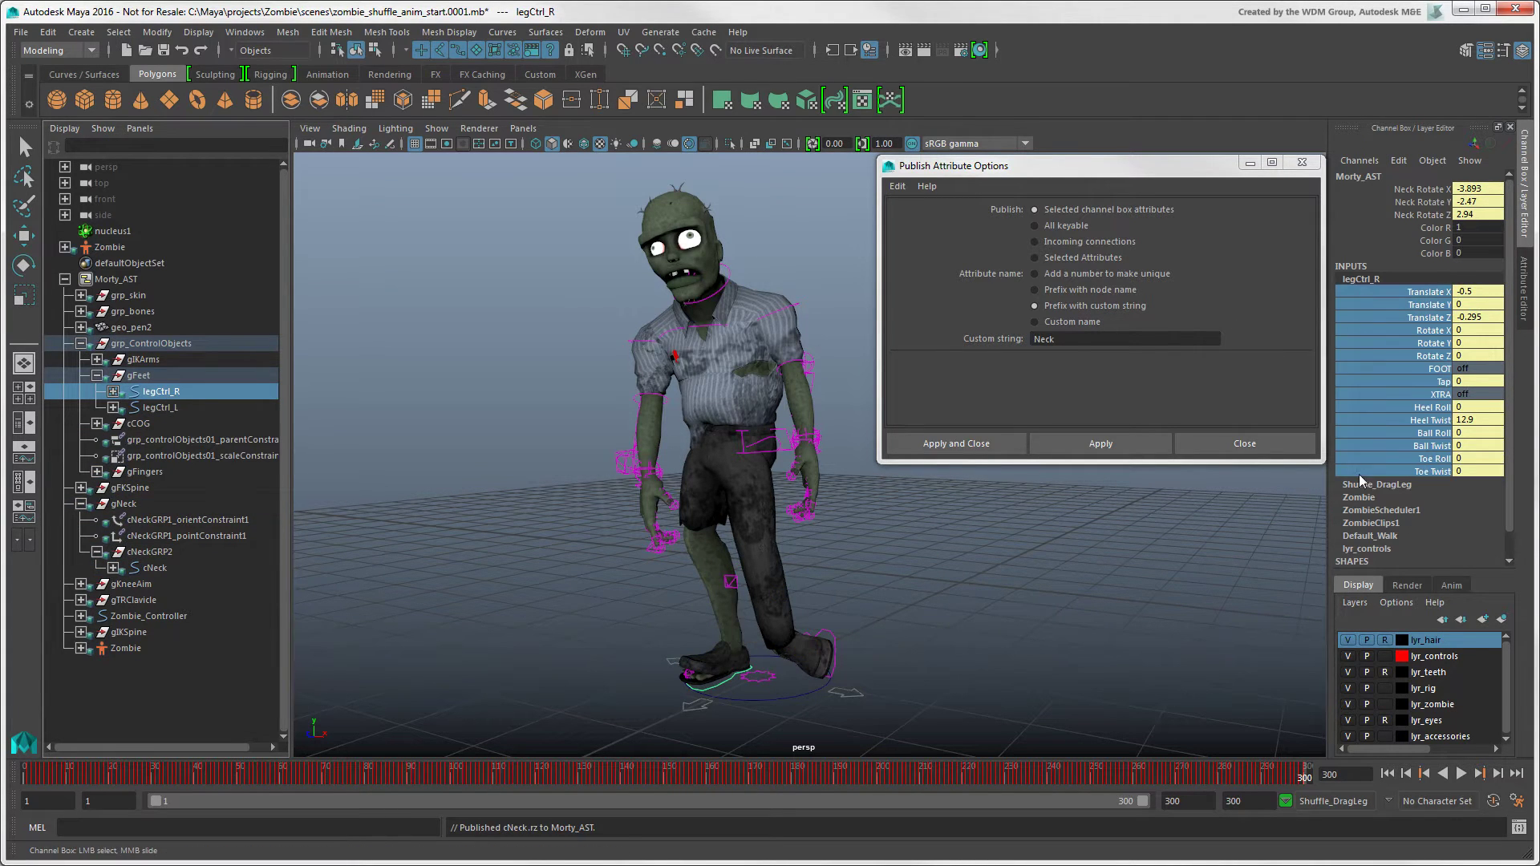
{"action": "double_click", "coordinate": [1035, 339]}
{"action": "type", "text": "Foot_Right"}
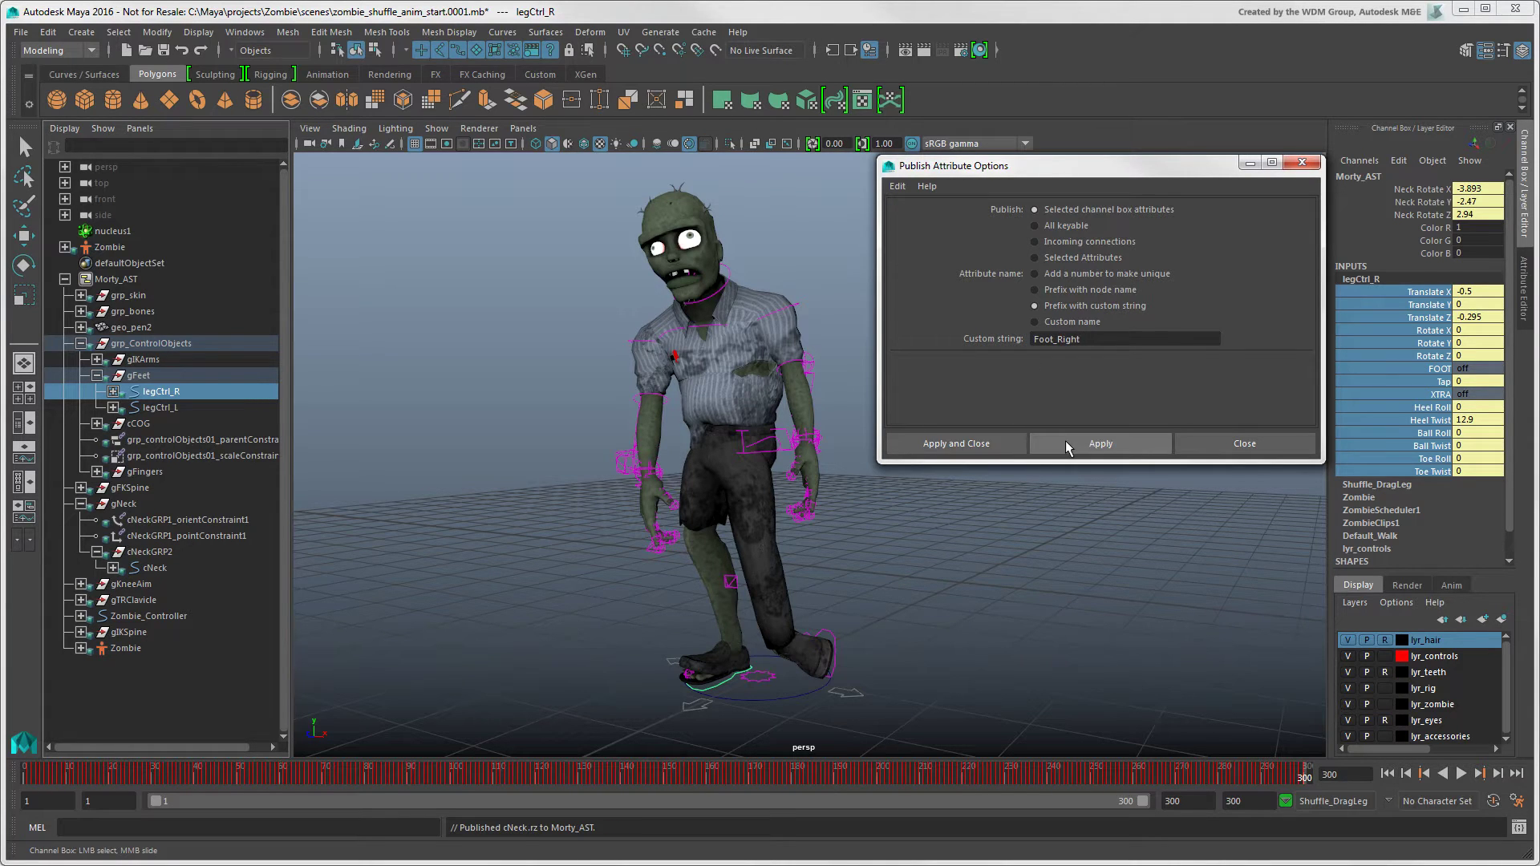
{"action": "left_click", "coordinate": [1065, 441]}
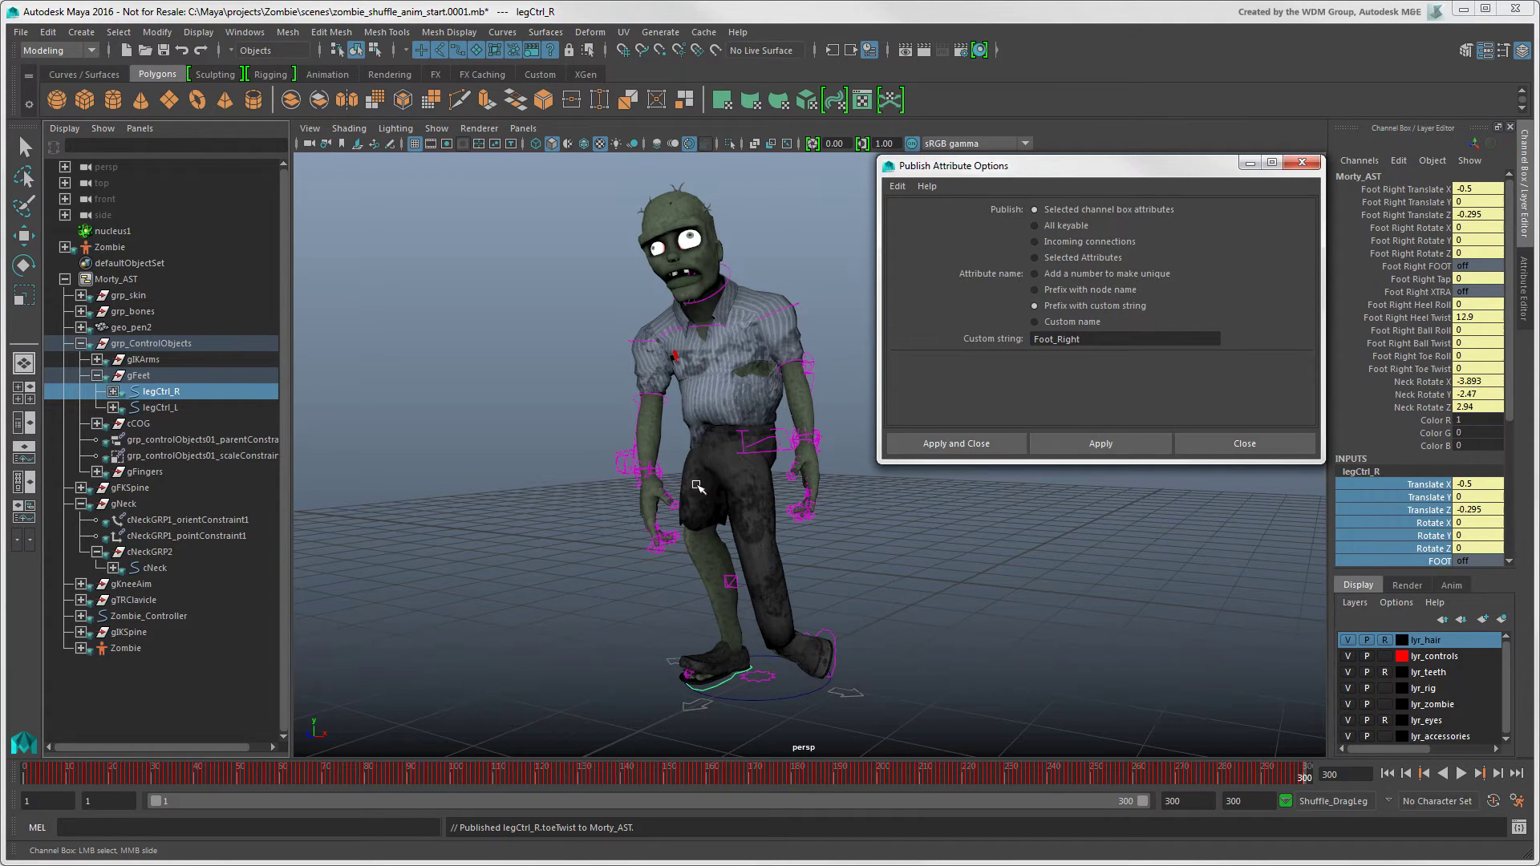
Publish legCtrl_L's channels with the prefix Foot_Left, then select the hip control COGCtrl.
{"action": "left_click", "coordinate": [159, 408]}
{"action": "scroll", "coordinate": [1517, 473], "scroll_direction": "down", "scroll_amount": 3}
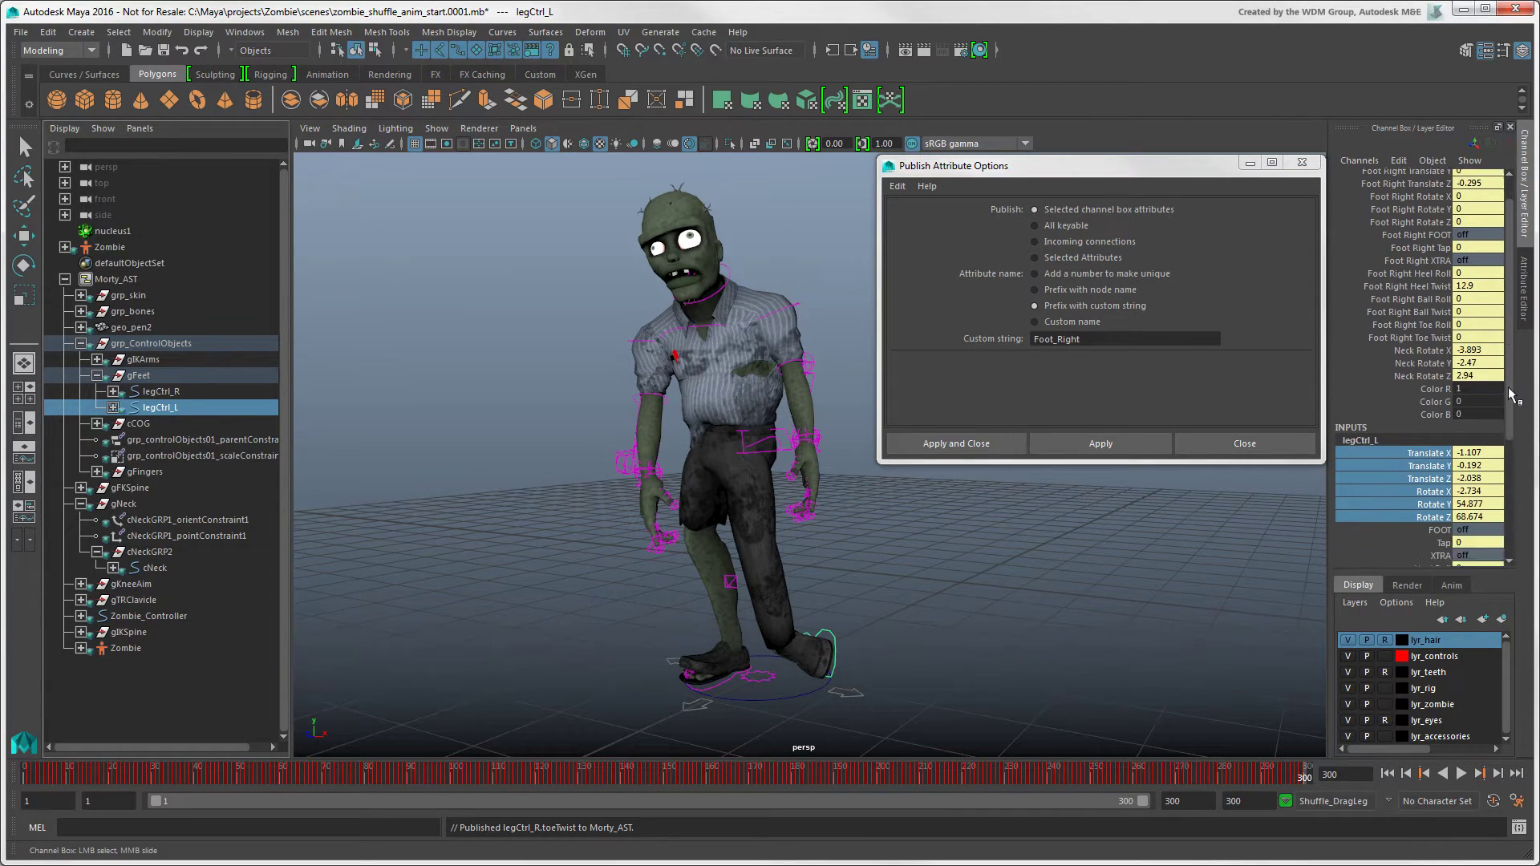
{"action": "left_click_drag", "start_coordinate": [1359, 314], "coordinate": [1372, 486]}
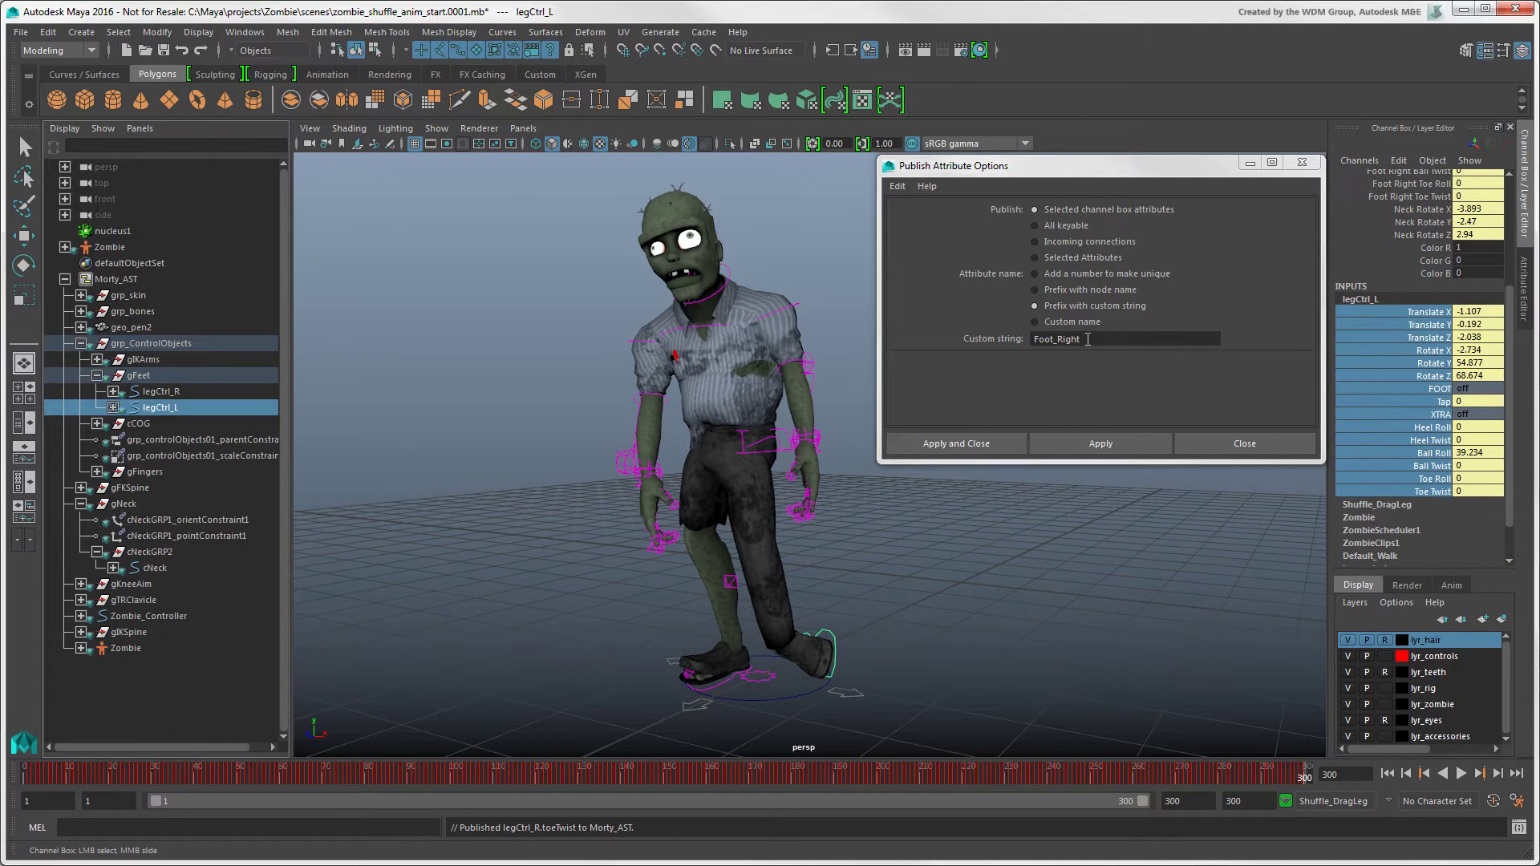
{"action": "key", "text": "BackSpace"}
{"action": "key", "text": "BackSpace"}
{"action": "key", "text": "BackSpace"}
{"action": "type", "text": "Left"}
{"action": "left_click", "coordinate": [1134, 444]}
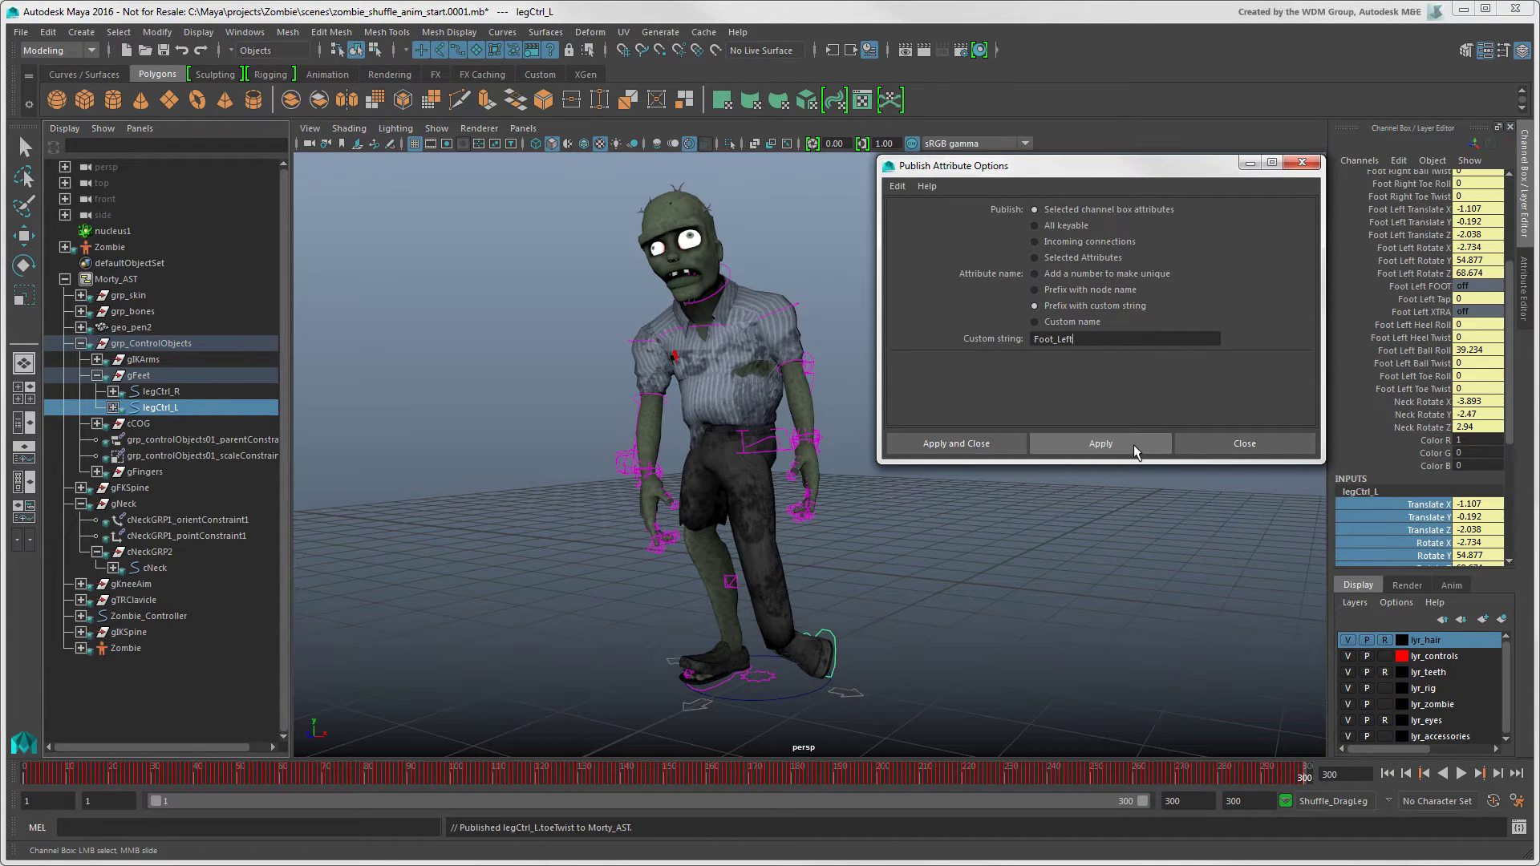
{"action": "left_click", "coordinate": [271, 743]}
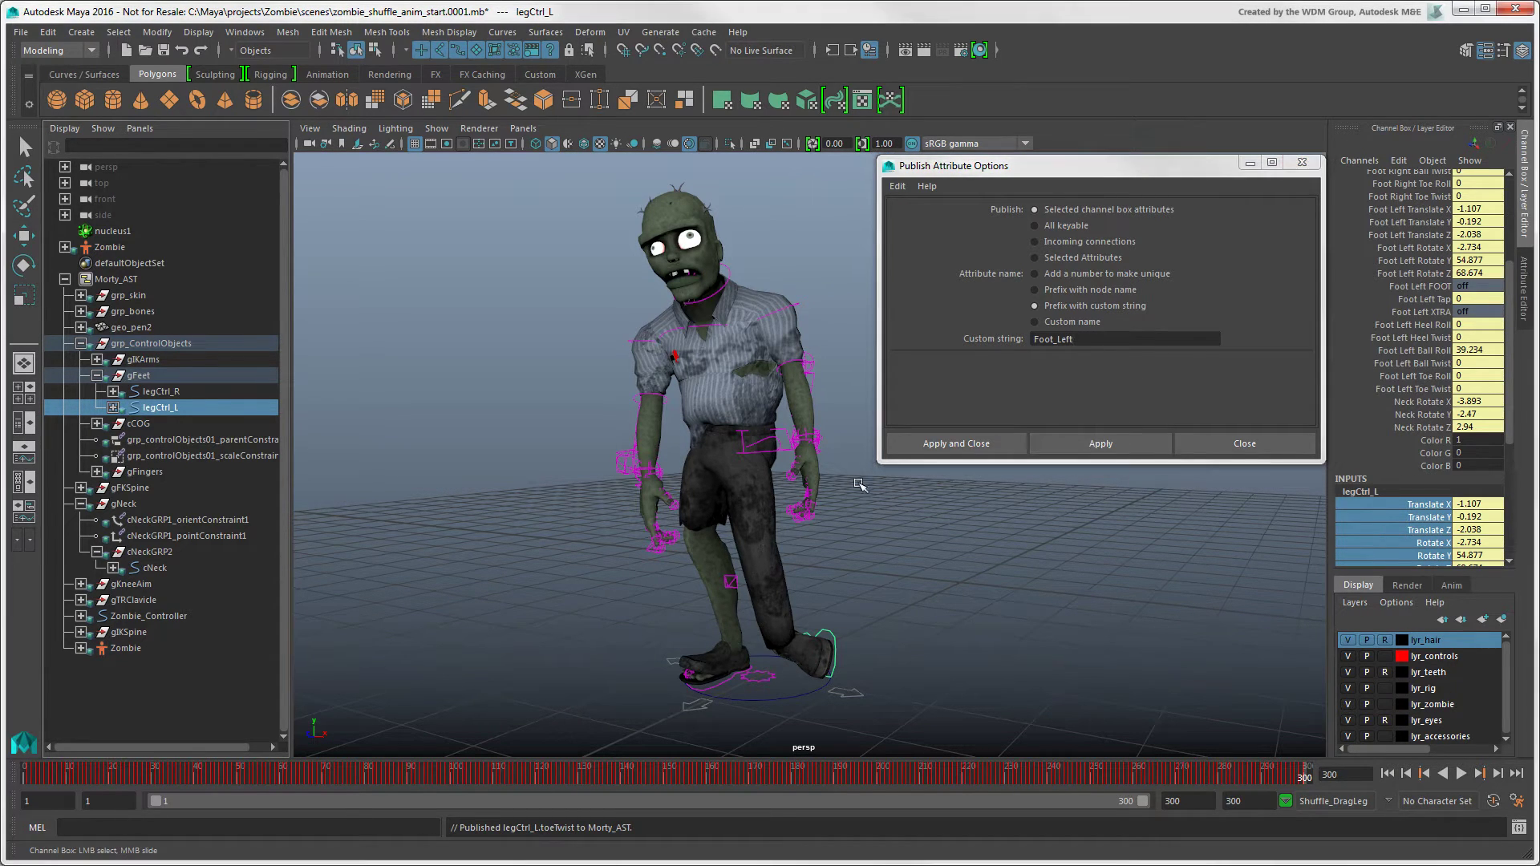
{"action": "left_click", "coordinate": [97, 423]}
{"action": "left_click", "coordinate": [154, 439]}
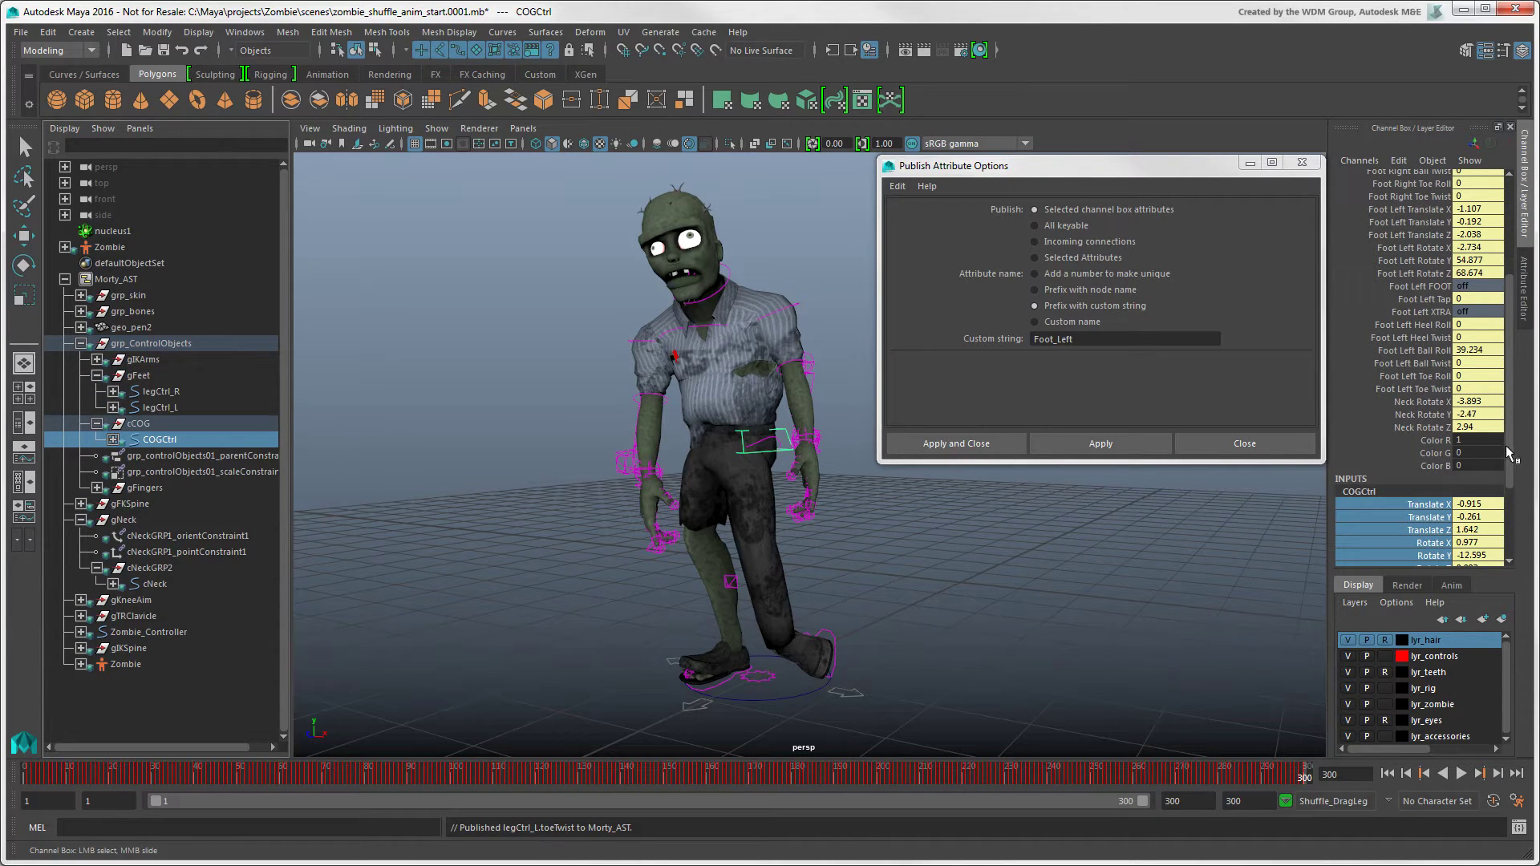
{"action": "scroll", "coordinate": [1494, 450], "scroll_direction": "down", "scroll_amount": 2}
{"action": "scroll", "coordinate": [1445, 445], "scroll_direction": "down", "scroll_amount": 2}
Publish COGCtrl's Rotate Y to Morty_AST under the custom name Hip_Twist.
{"action": "left_click", "coordinate": [1380, 443]}
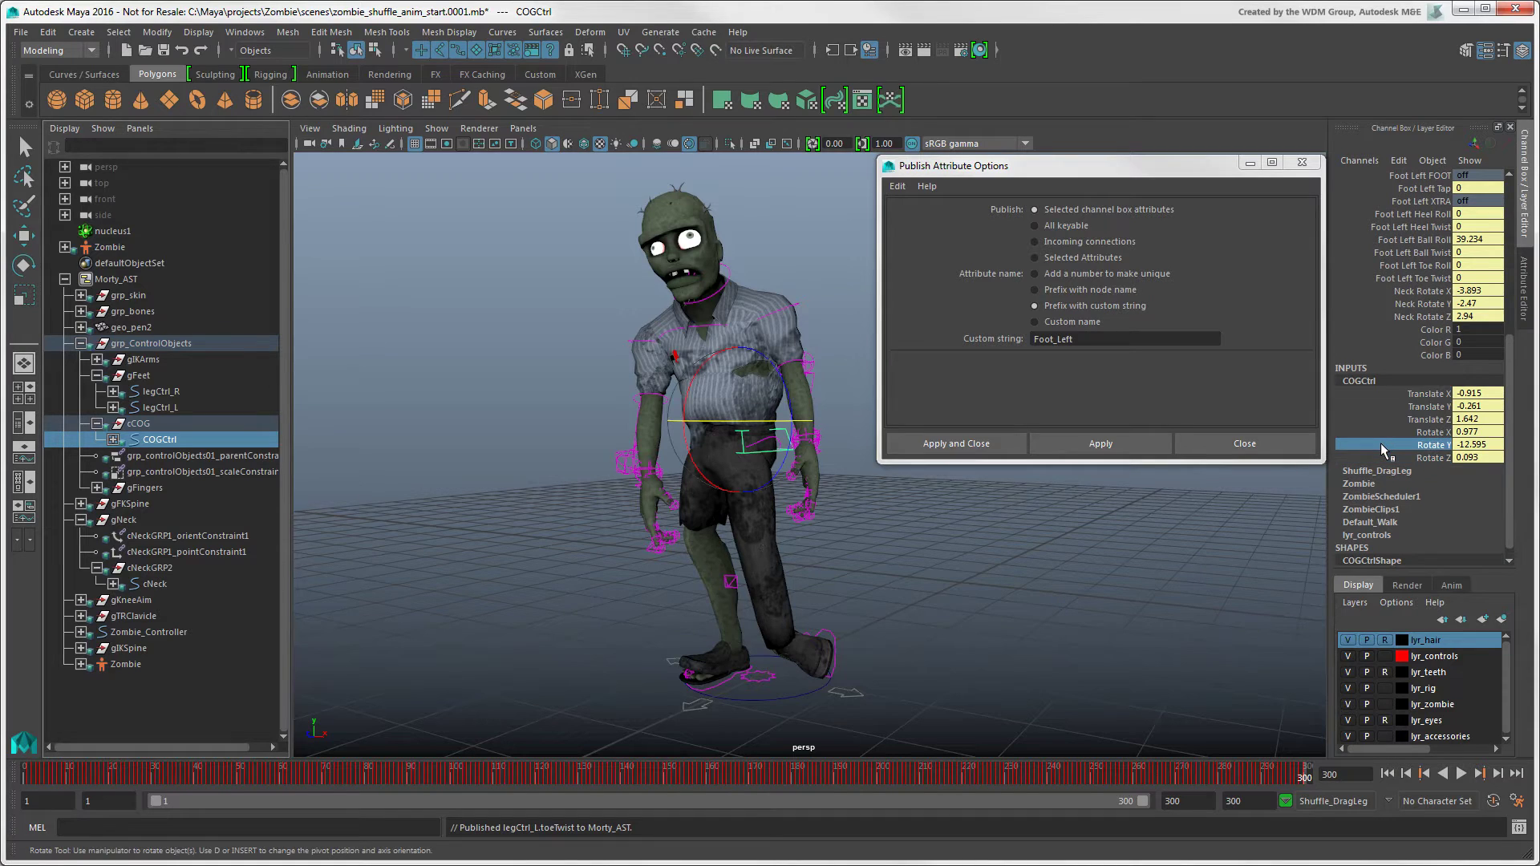
{"action": "left_click", "coordinate": [1035, 322]}
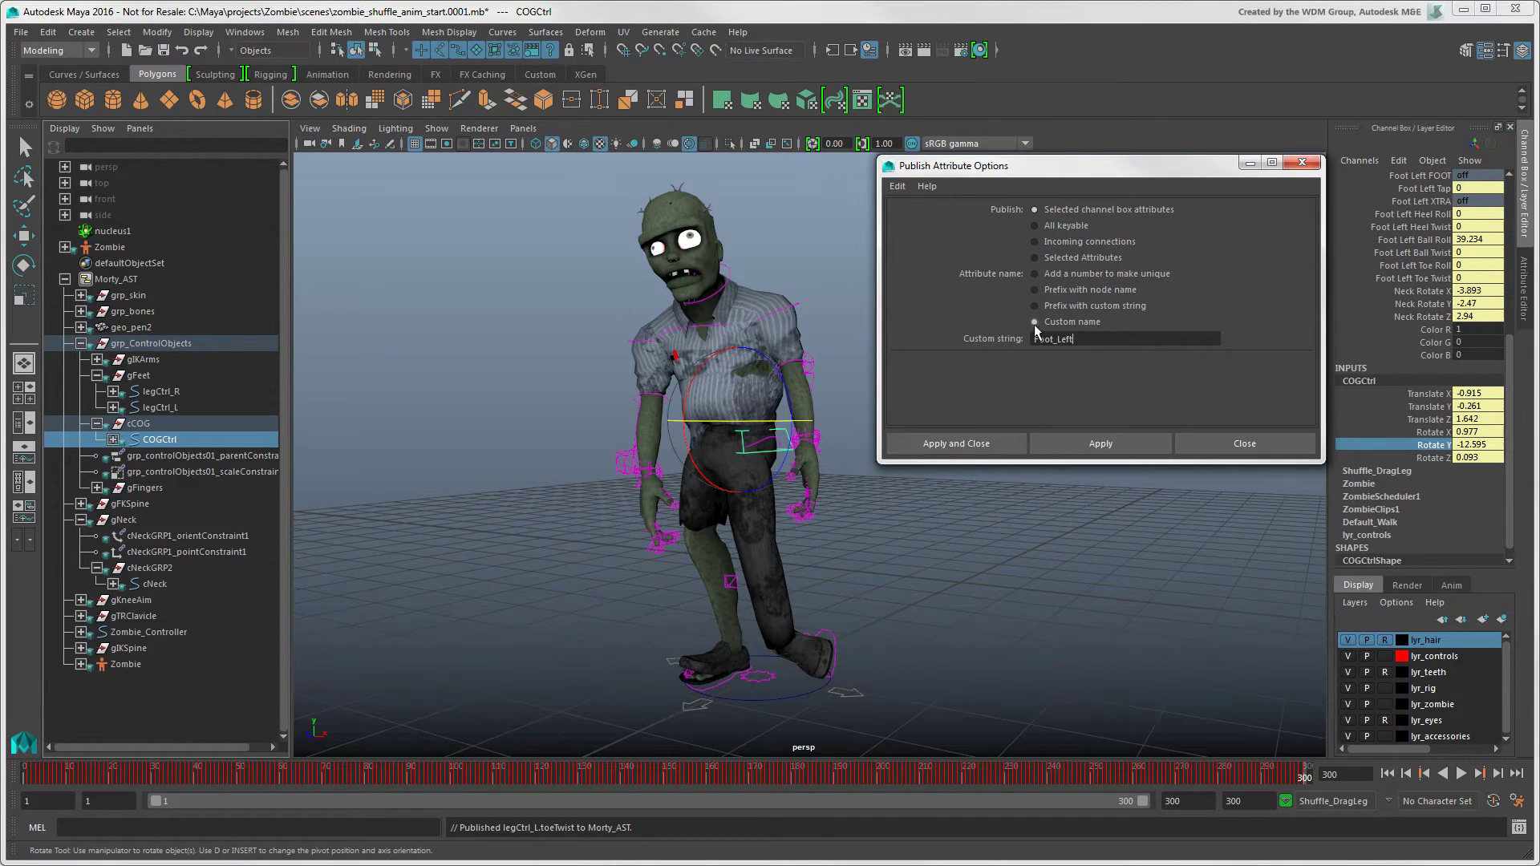
{"action": "key", "text": "ctrl+z"}
{"action": "type", "text": "Hip"}
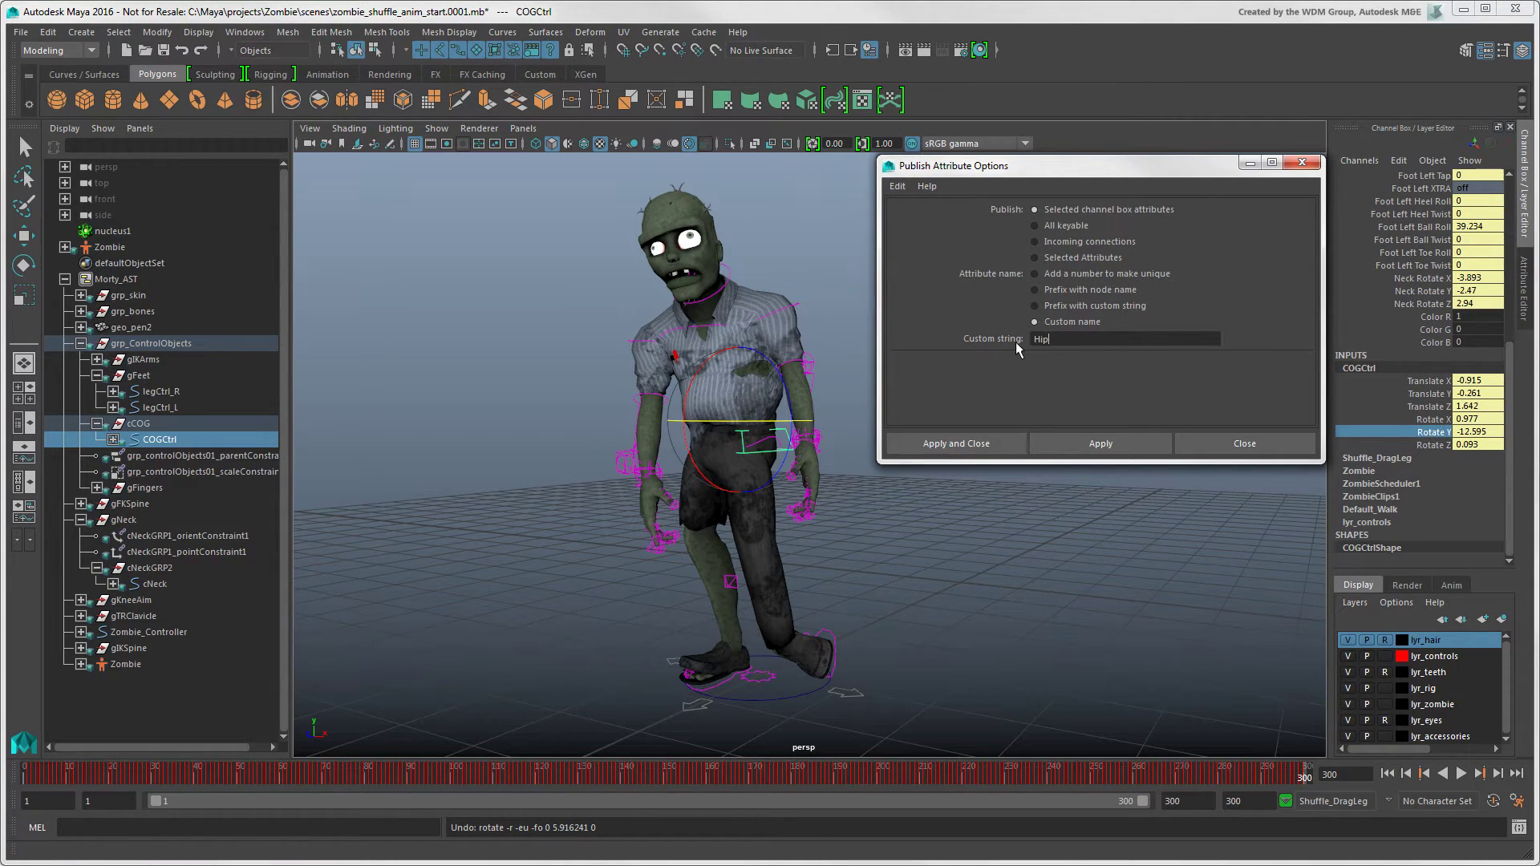
{"action": "type", "text": "_Twist"}
{"action": "left_click", "coordinate": [1015, 449]}
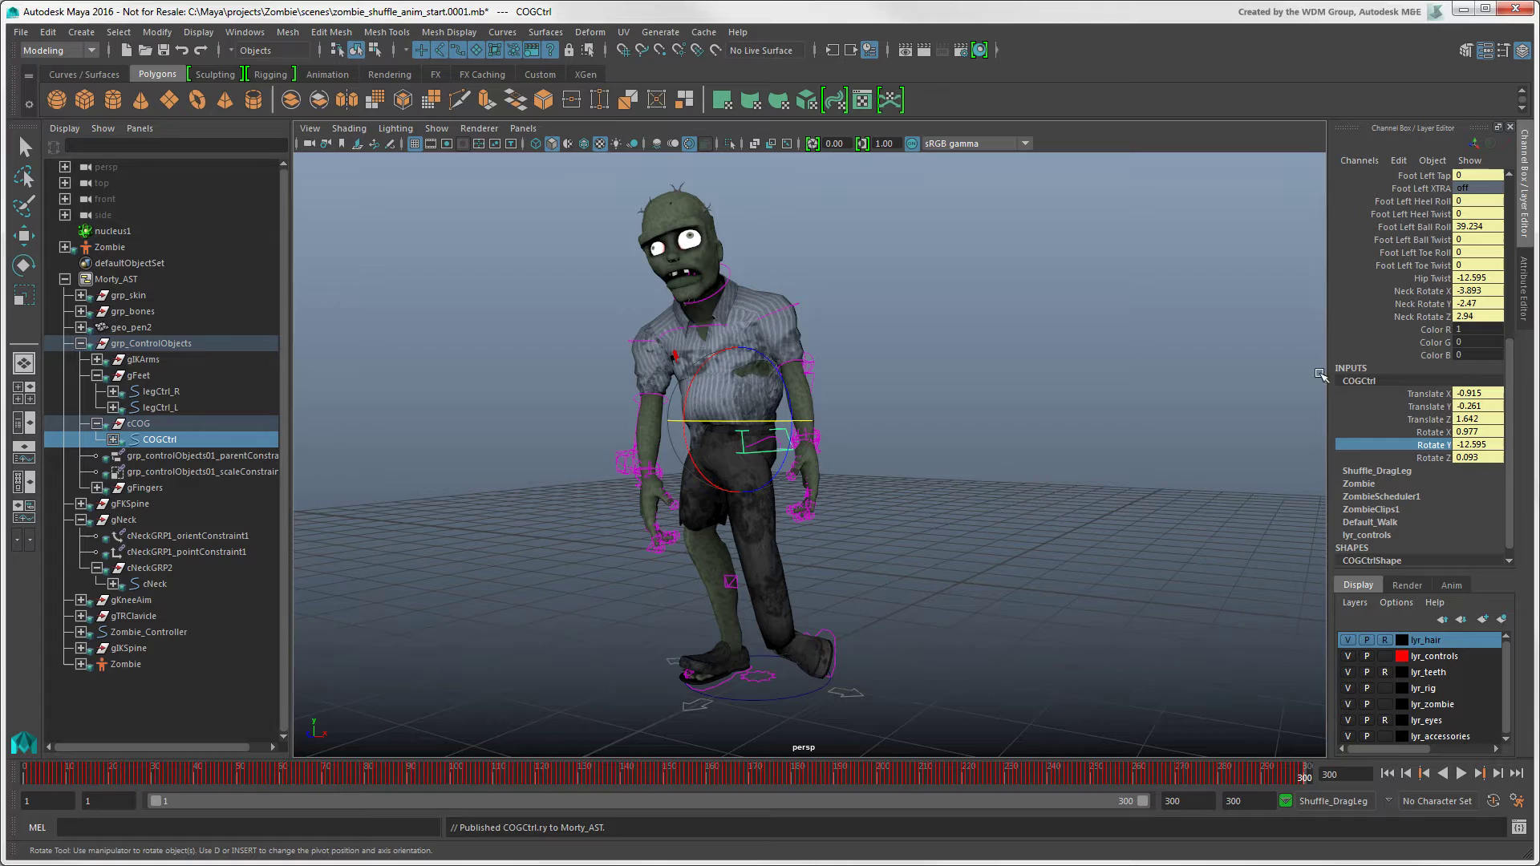
Show Morty_AST's Published Attributes in the Attribute Editor with legCtrl_R and legCtrl_L expanded.
{"action": "left_click", "coordinate": [1526, 302]}
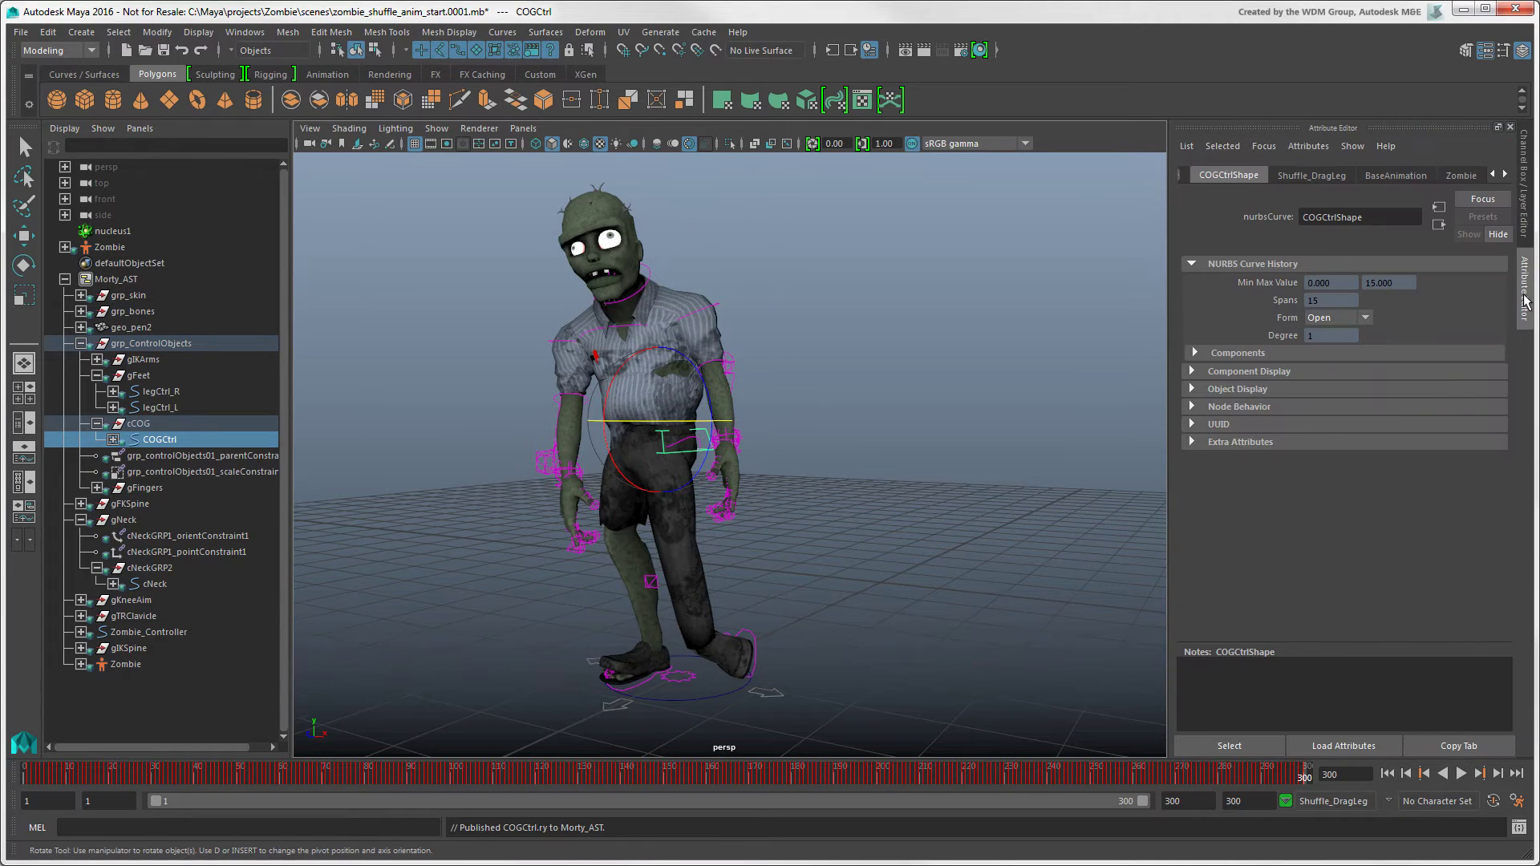
{"action": "left_click", "coordinate": [1494, 173]}
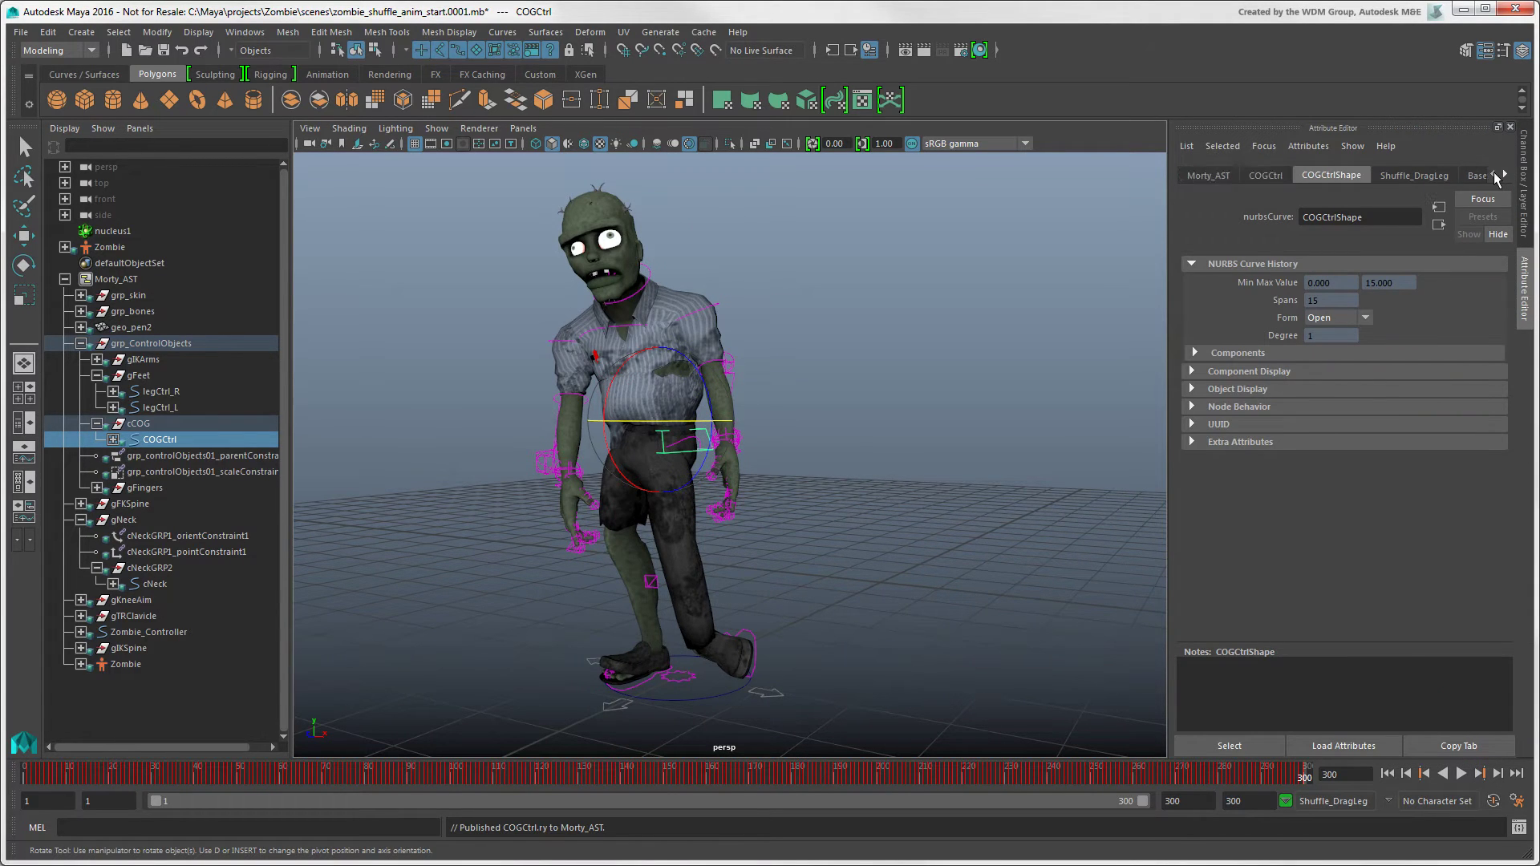
{"action": "left_click", "coordinate": [1202, 174]}
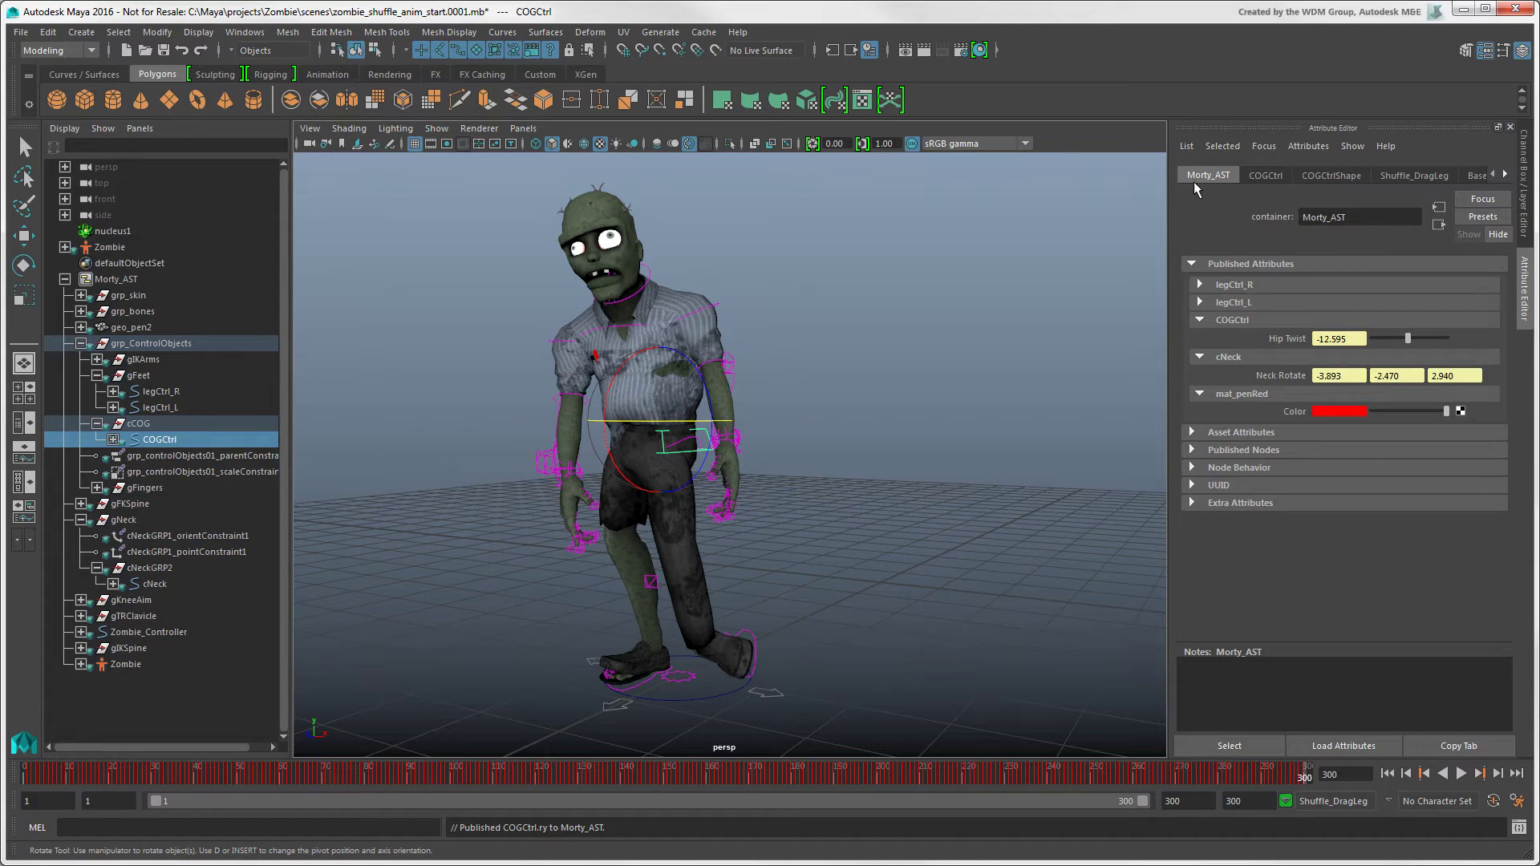
{"action": "left_click", "coordinate": [1198, 284]}
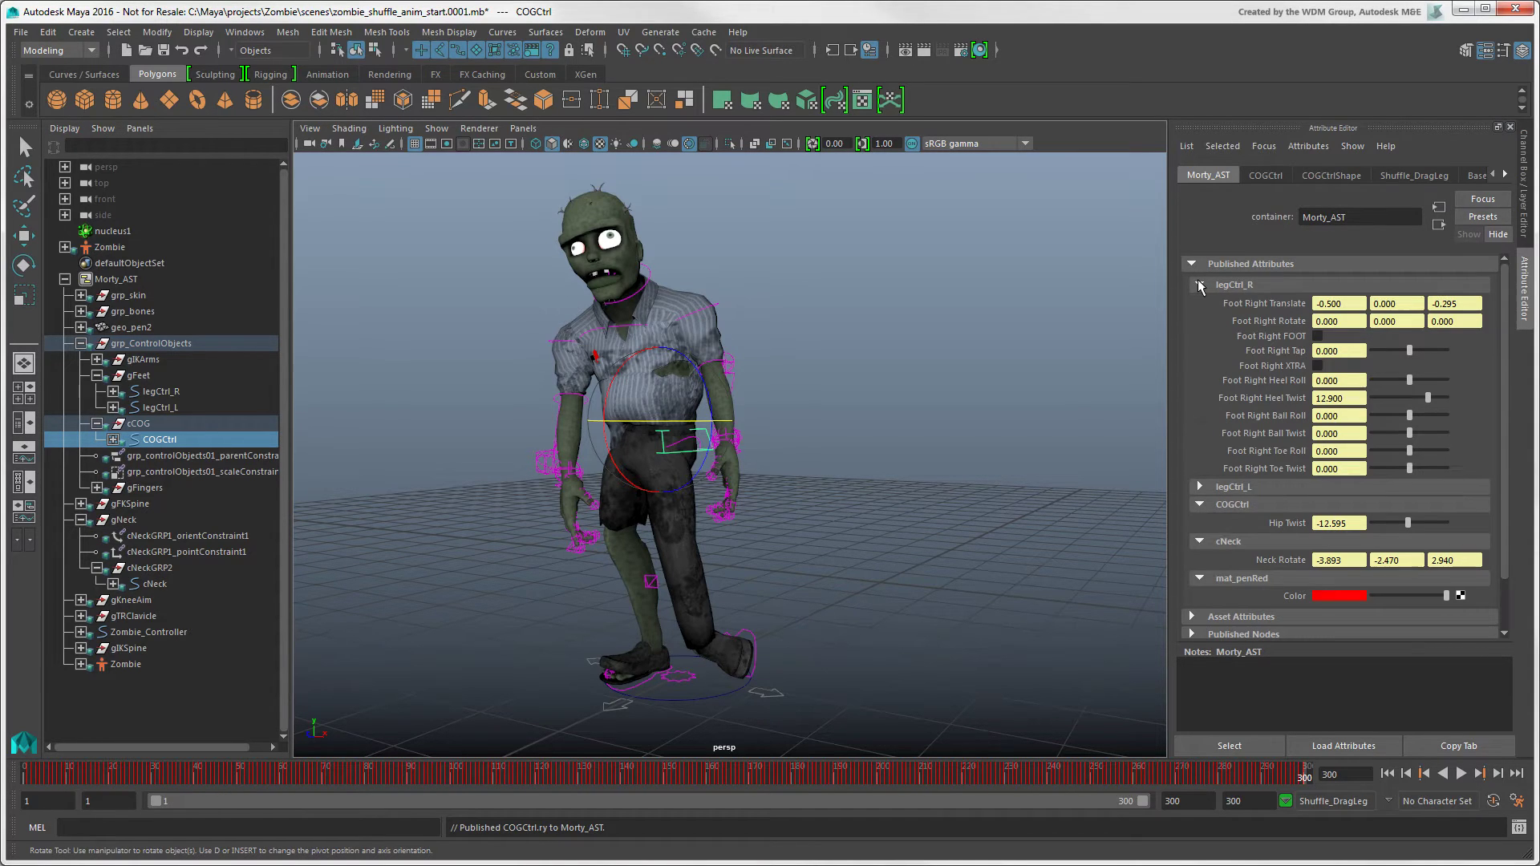
{"action": "left_click", "coordinate": [1199, 490]}
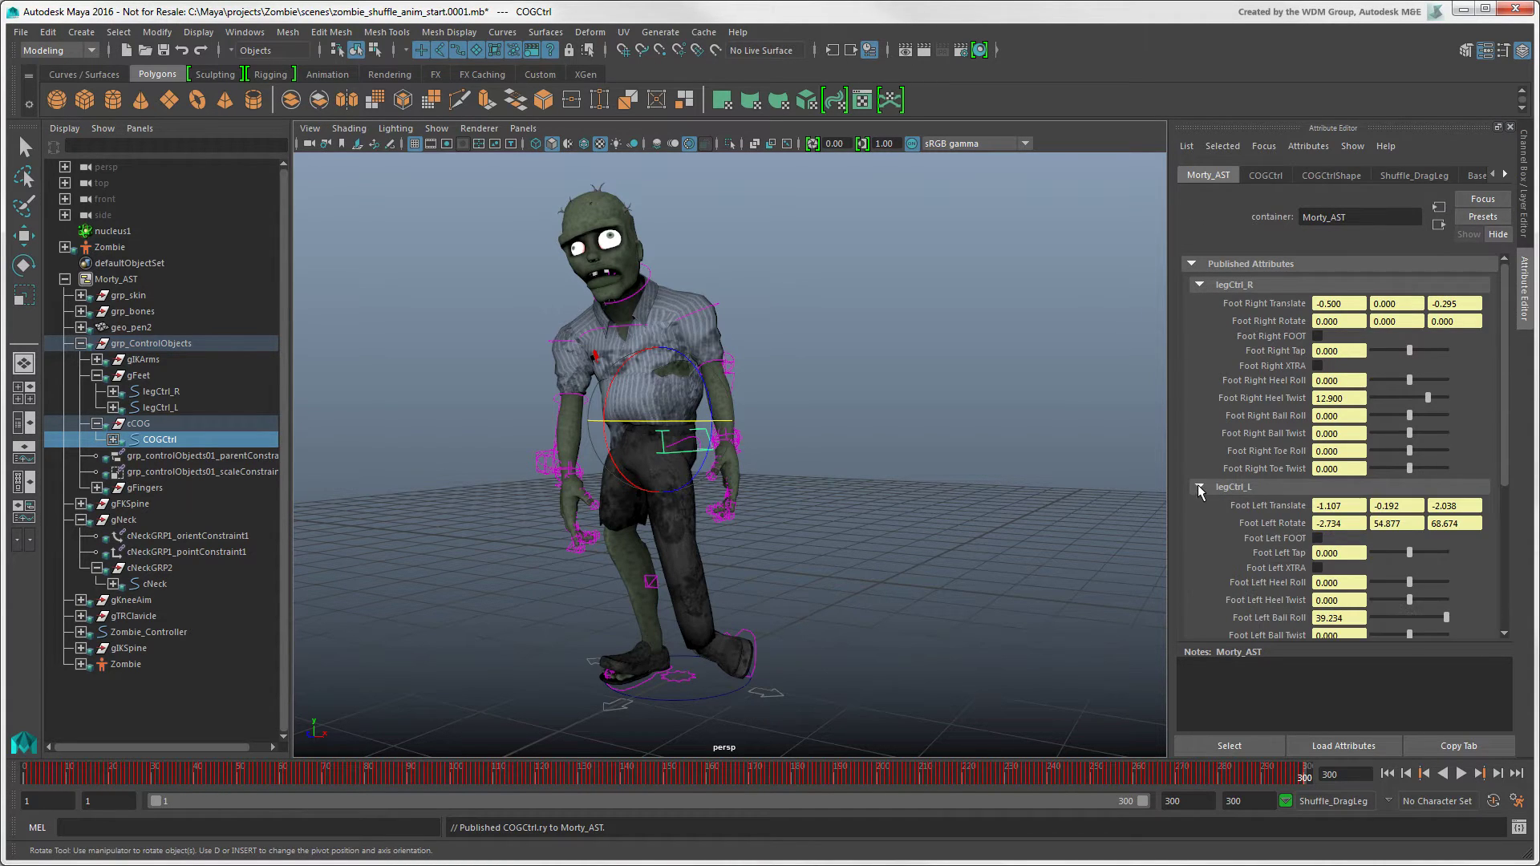
{"action": "scroll", "coordinate": [1511, 410], "scroll_direction": "down", "scroll_amount": 2}
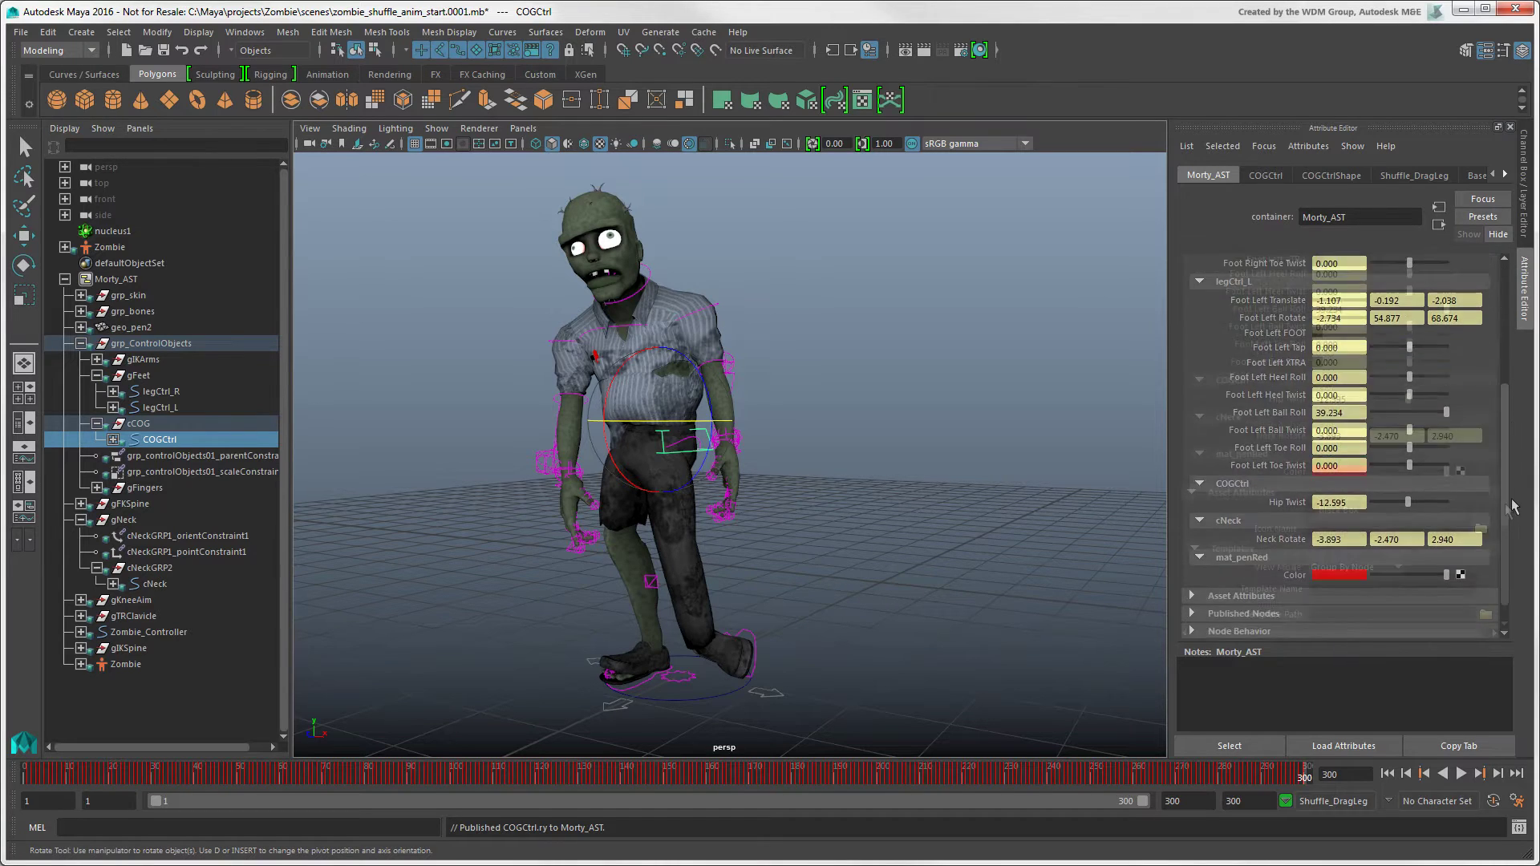
{"action": "left_click_drag", "start_coordinate": [1512, 415], "coordinate": [1505, 512]}
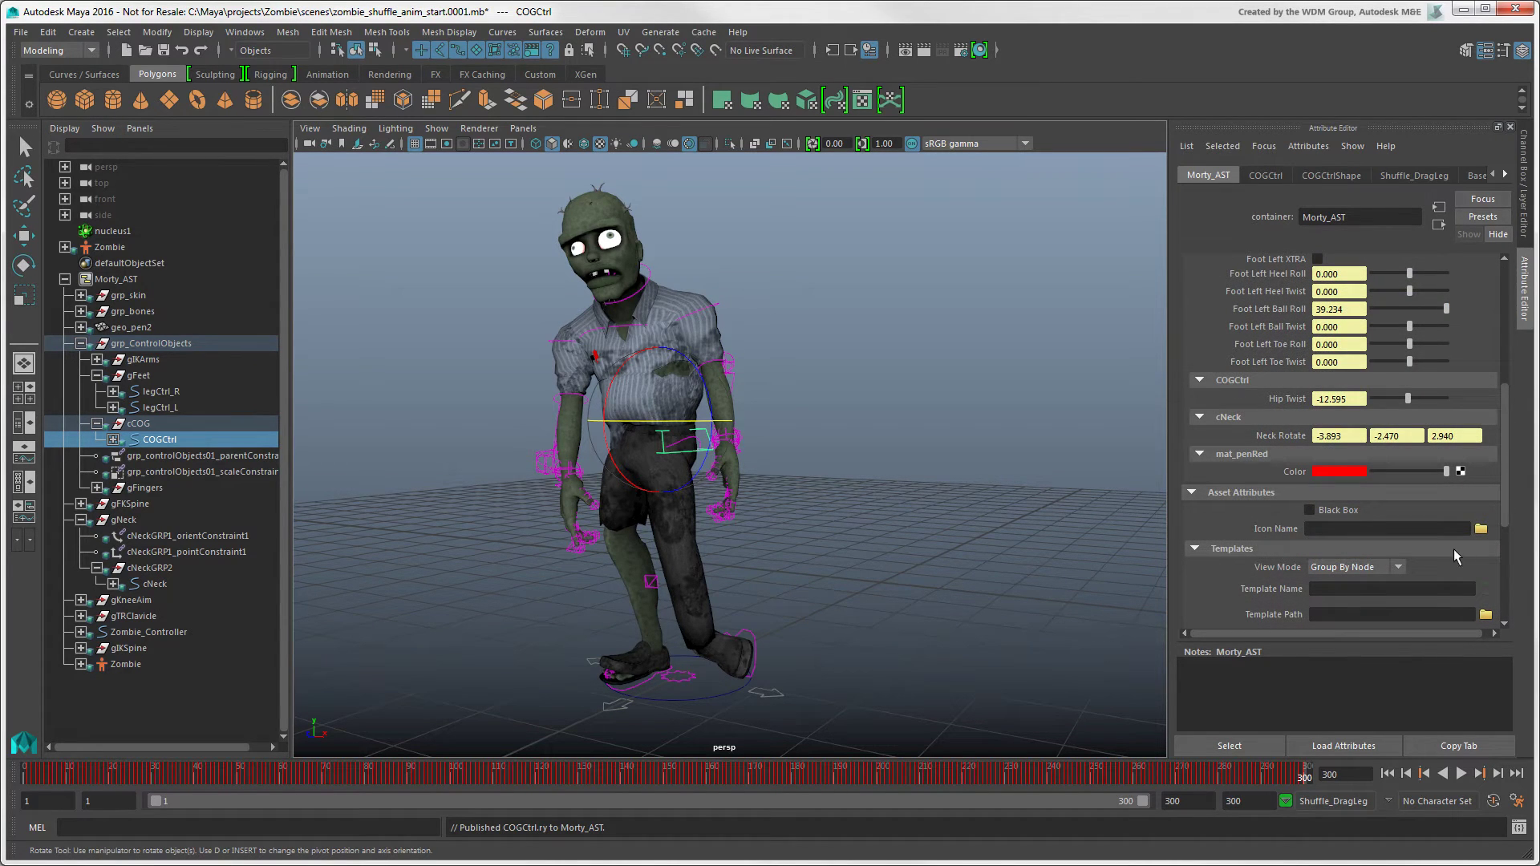
{"action": "left_click", "coordinate": [1399, 567]}
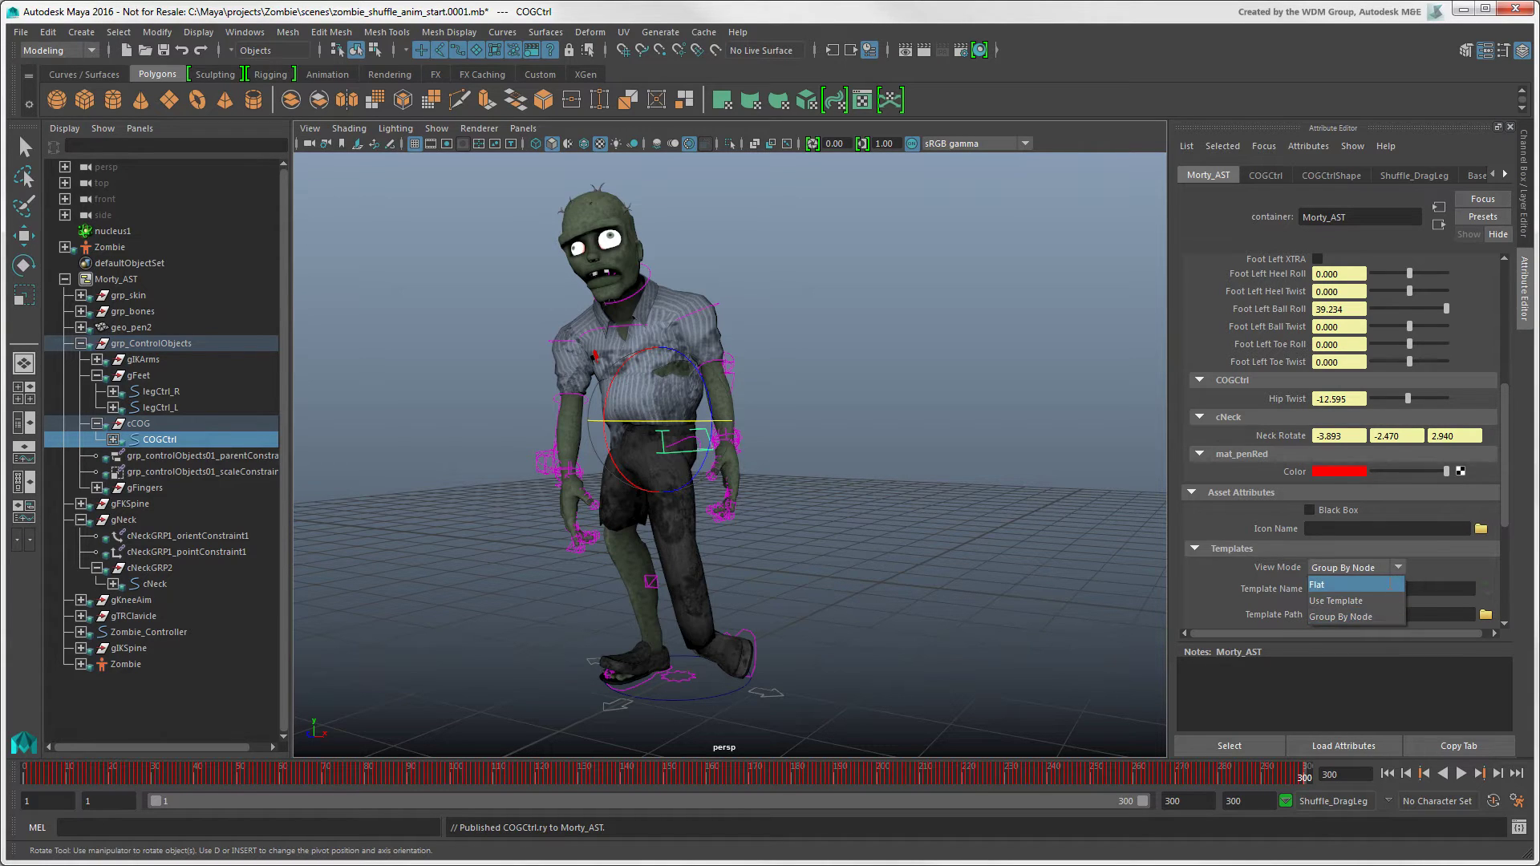
{"action": "left_click", "coordinate": [1387, 587]}
{"action": "scroll", "coordinate": [1509, 428], "scroll_direction": "down", "scroll_amount": 1}
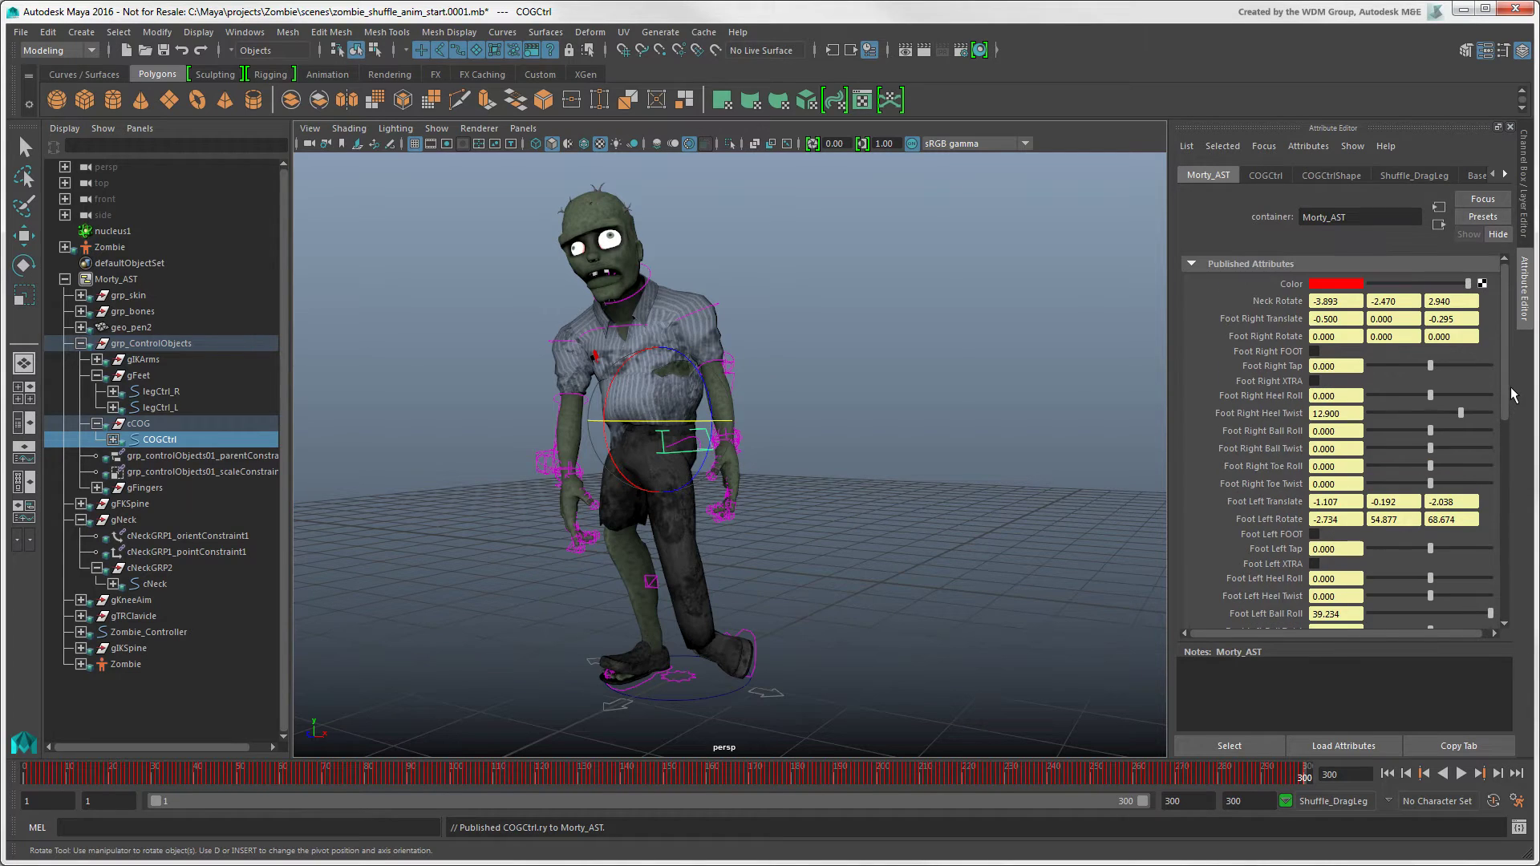
{"action": "scroll", "coordinate": [1398, 564], "scroll_direction": "down", "scroll_amount": 5}
{"action": "left_click", "coordinate": [1398, 564]}
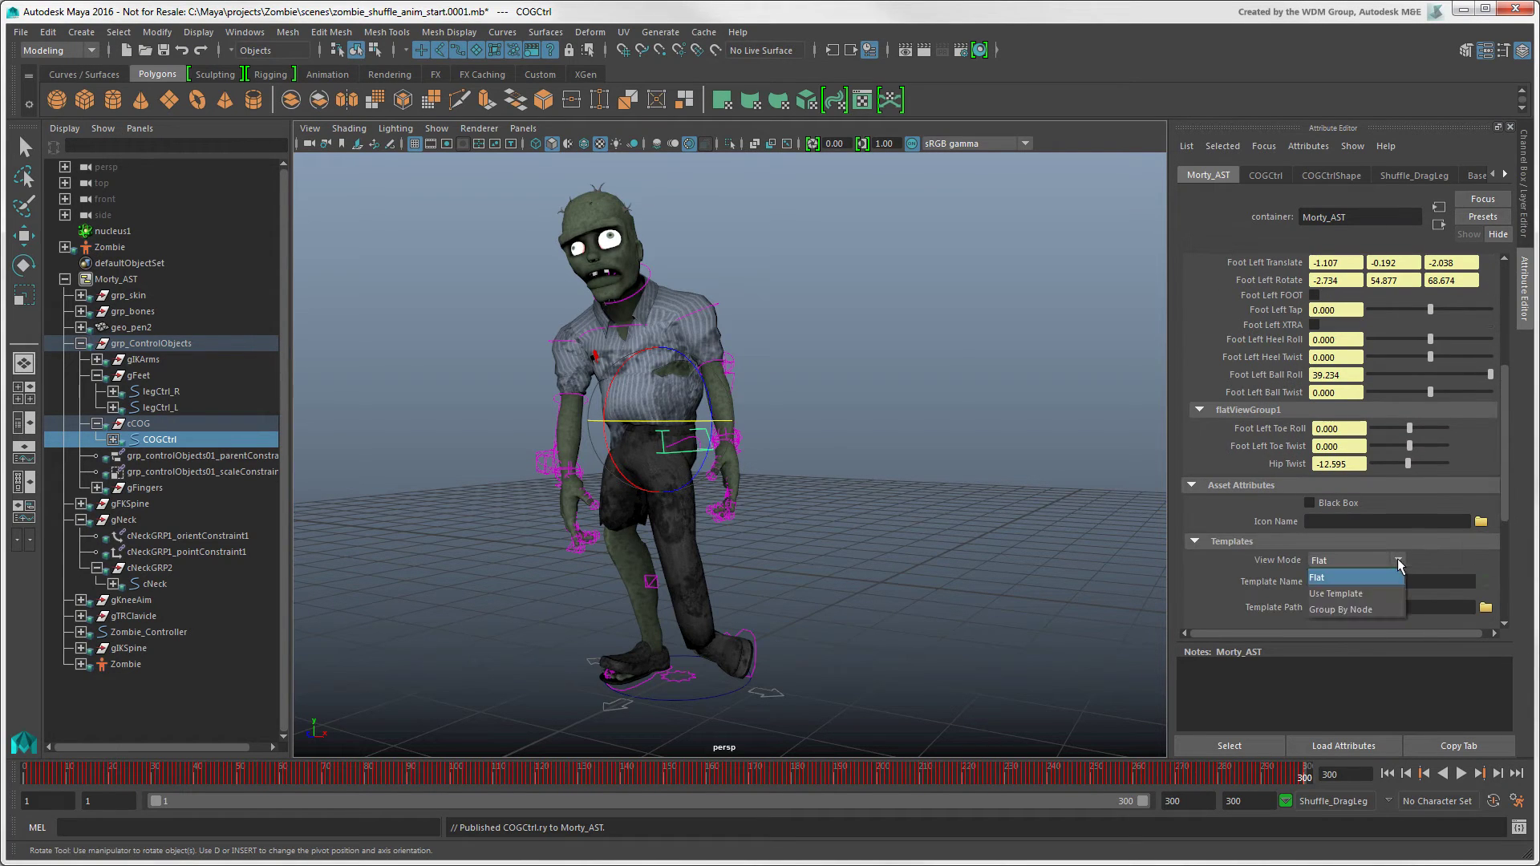
{"action": "left_click", "coordinate": [1390, 610]}
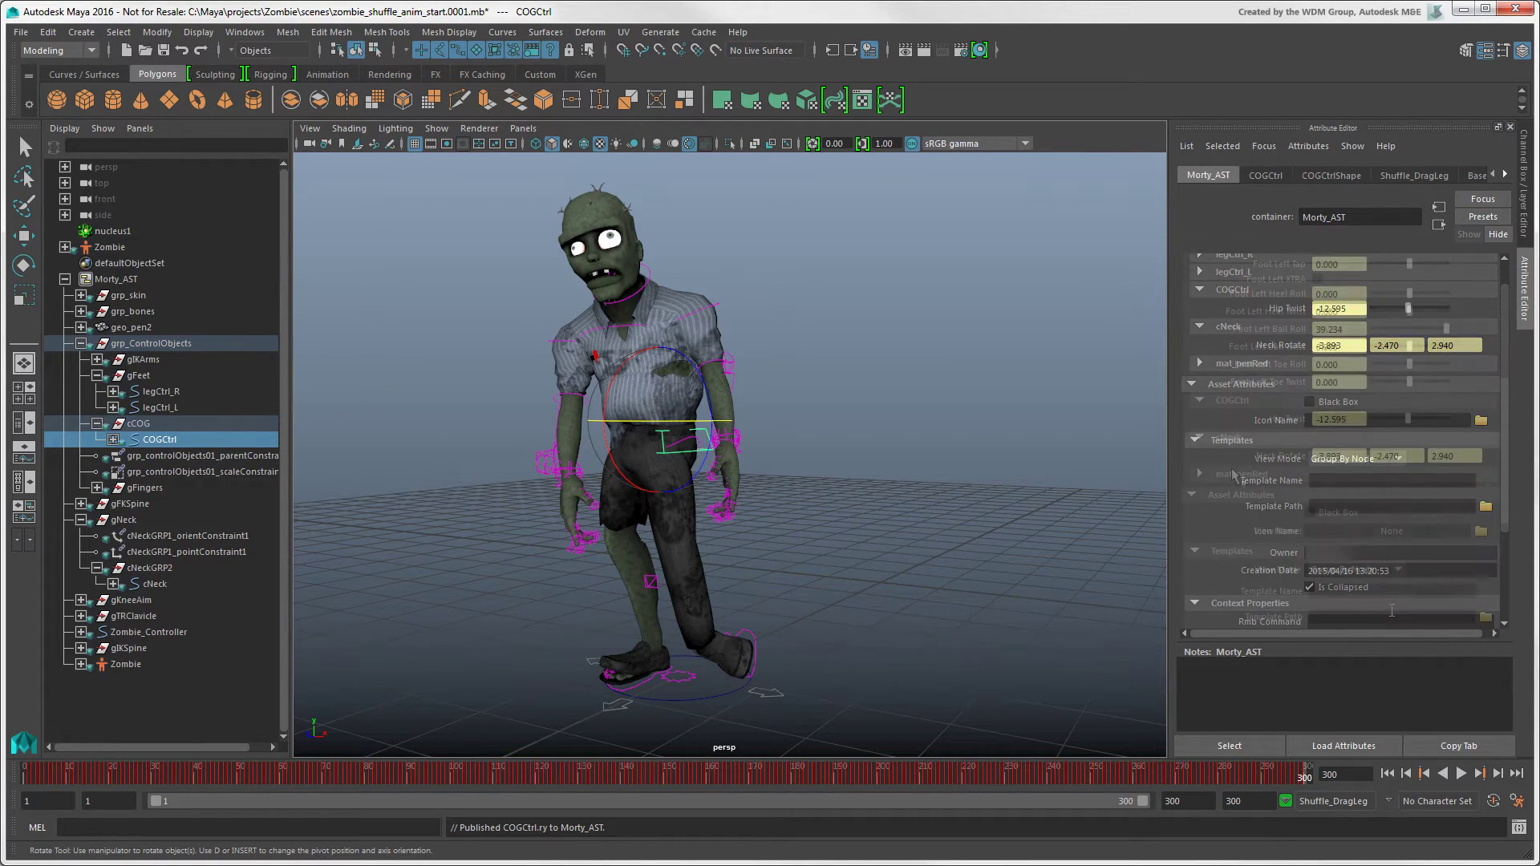
{"action": "scroll", "coordinate": [1232, 474], "scroll_direction": "up", "scroll_amount": 3}
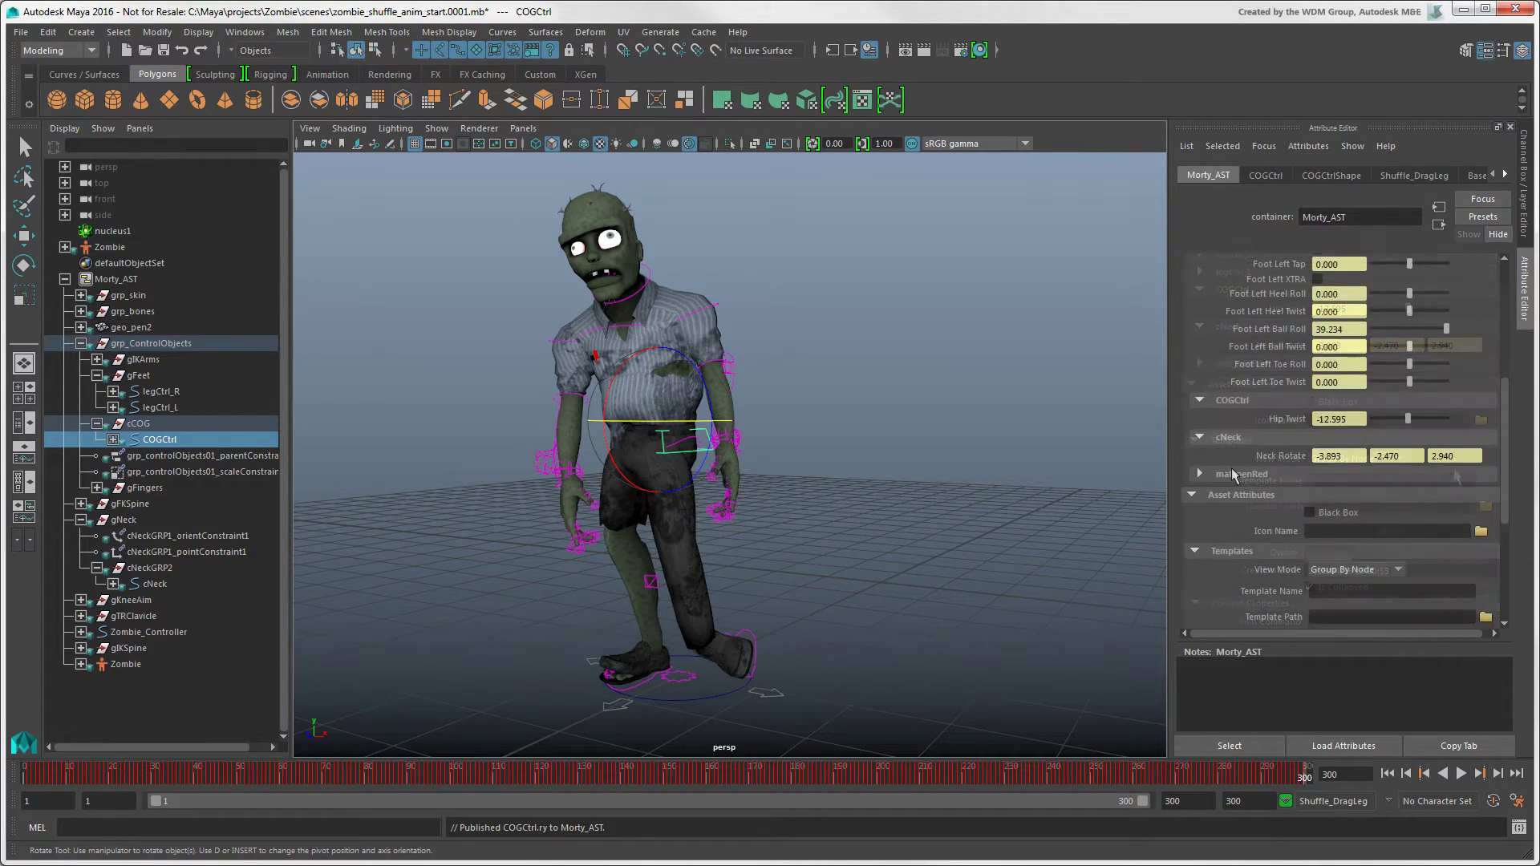
Toggle Black Box on then off for Morty_AST and expand its Published Nodes section.
{"action": "left_click", "coordinate": [1311, 513]}
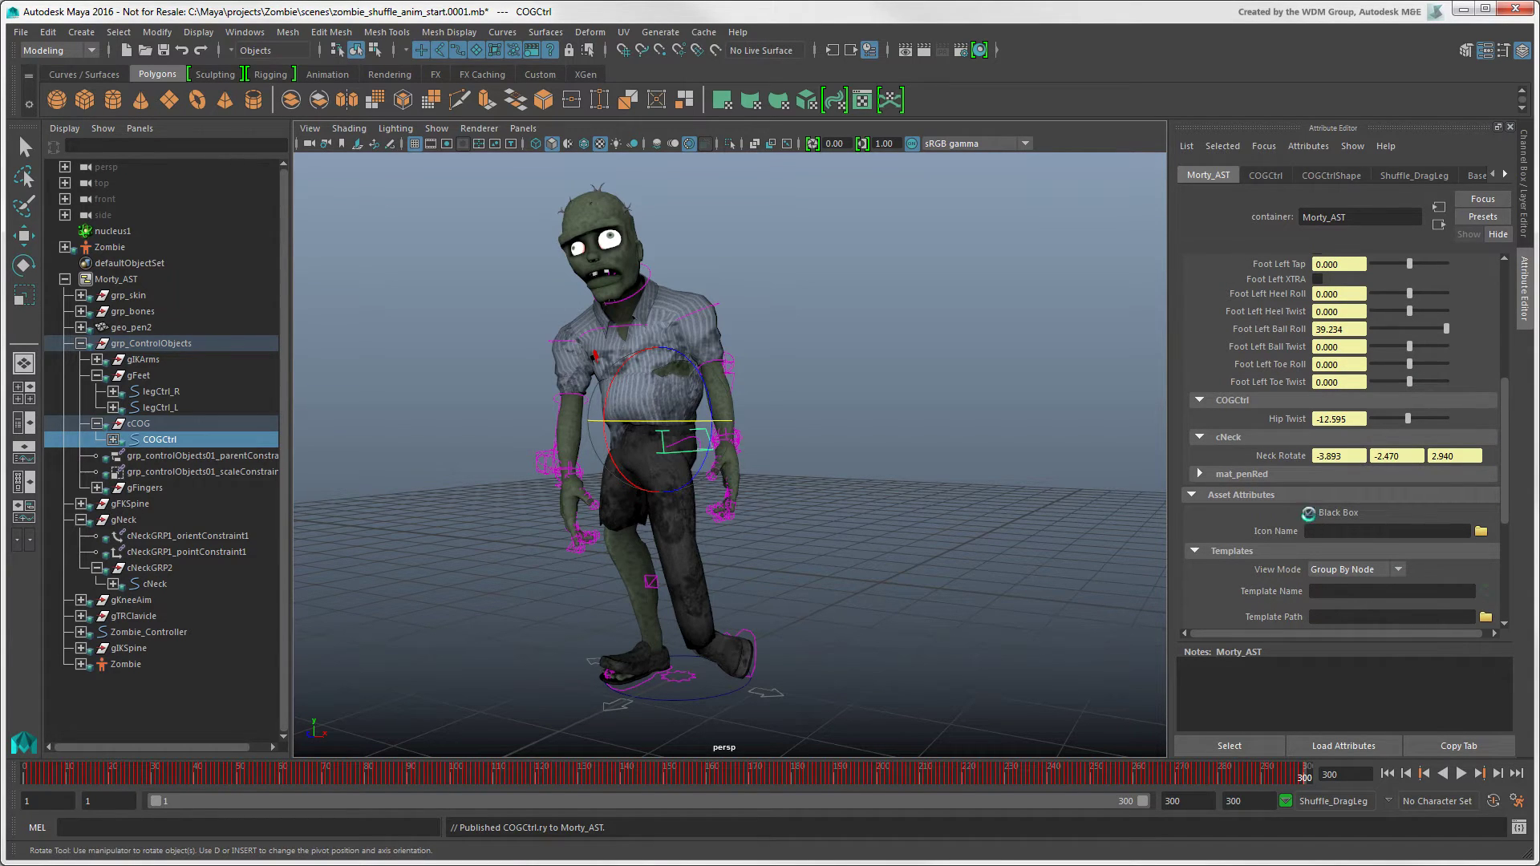
{"action": "left_click", "coordinate": [1311, 513]}
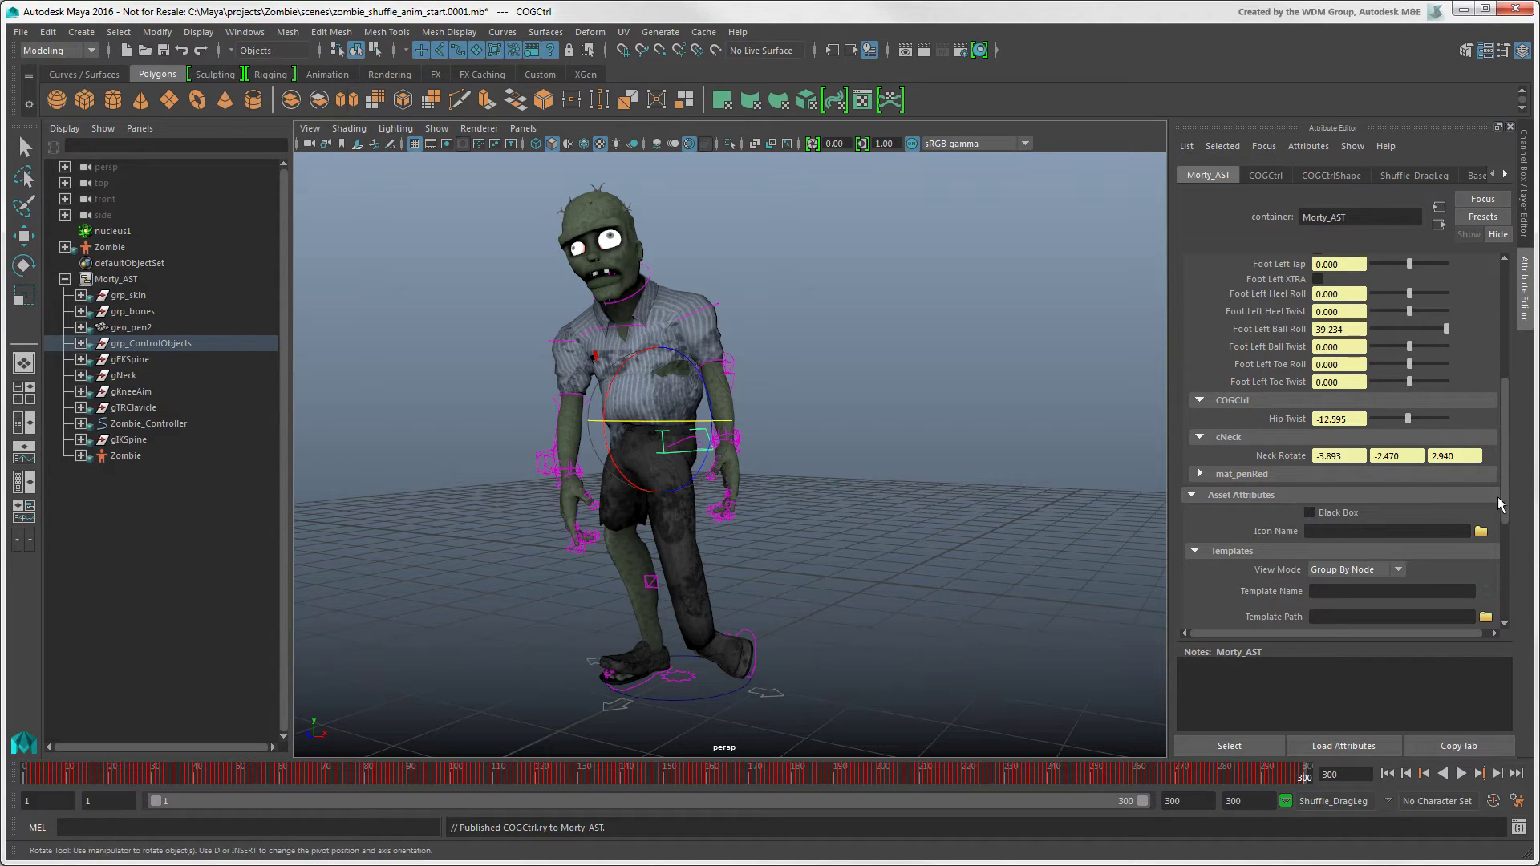
{"action": "left_click_drag", "start_coordinate": [1507, 502], "coordinate": [1511, 593]}
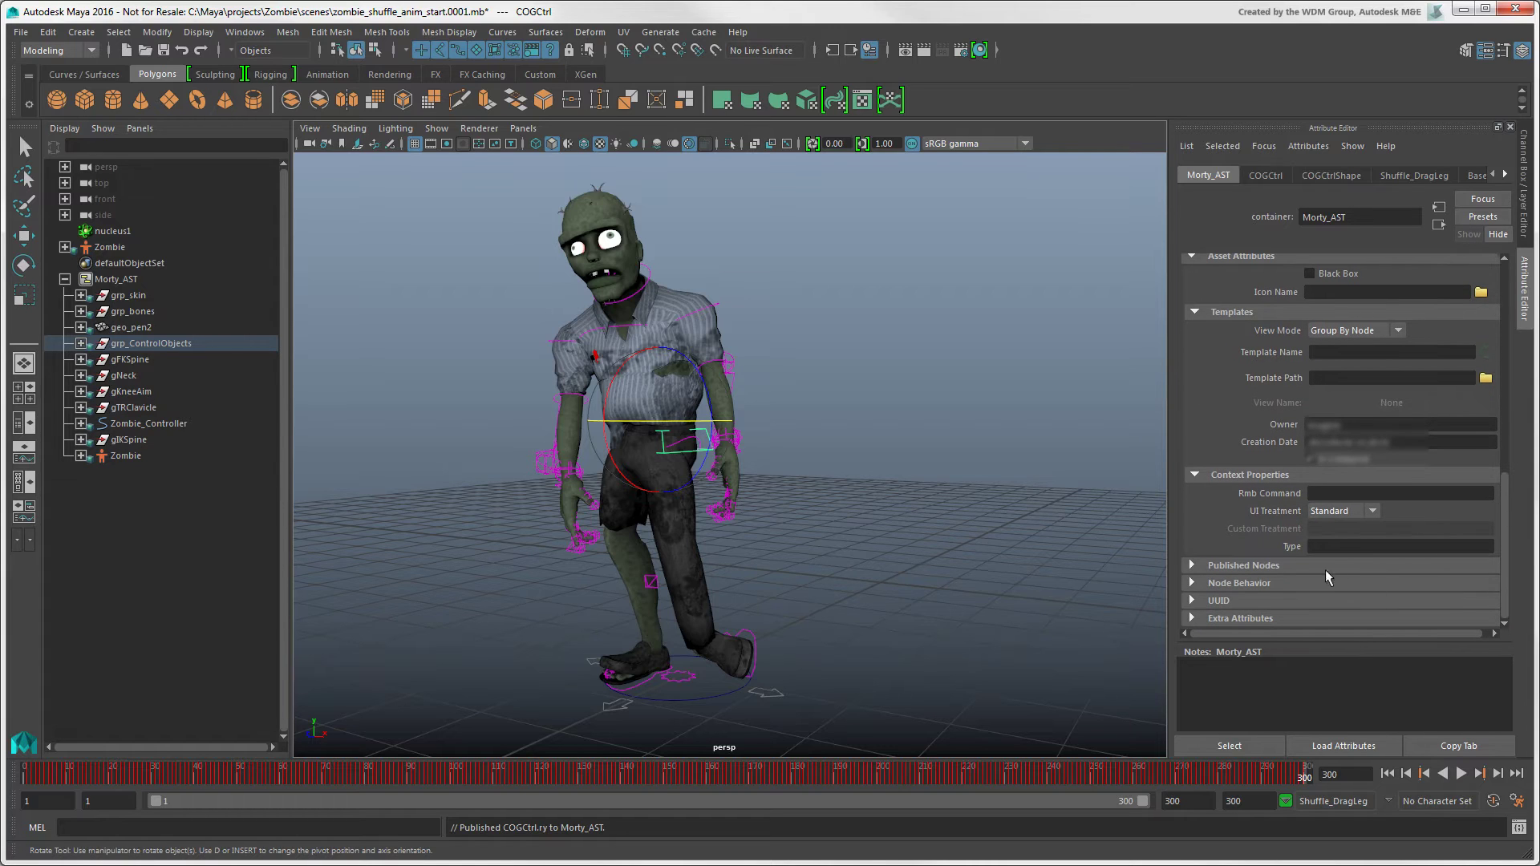
{"action": "left_click", "coordinate": [1259, 568]}
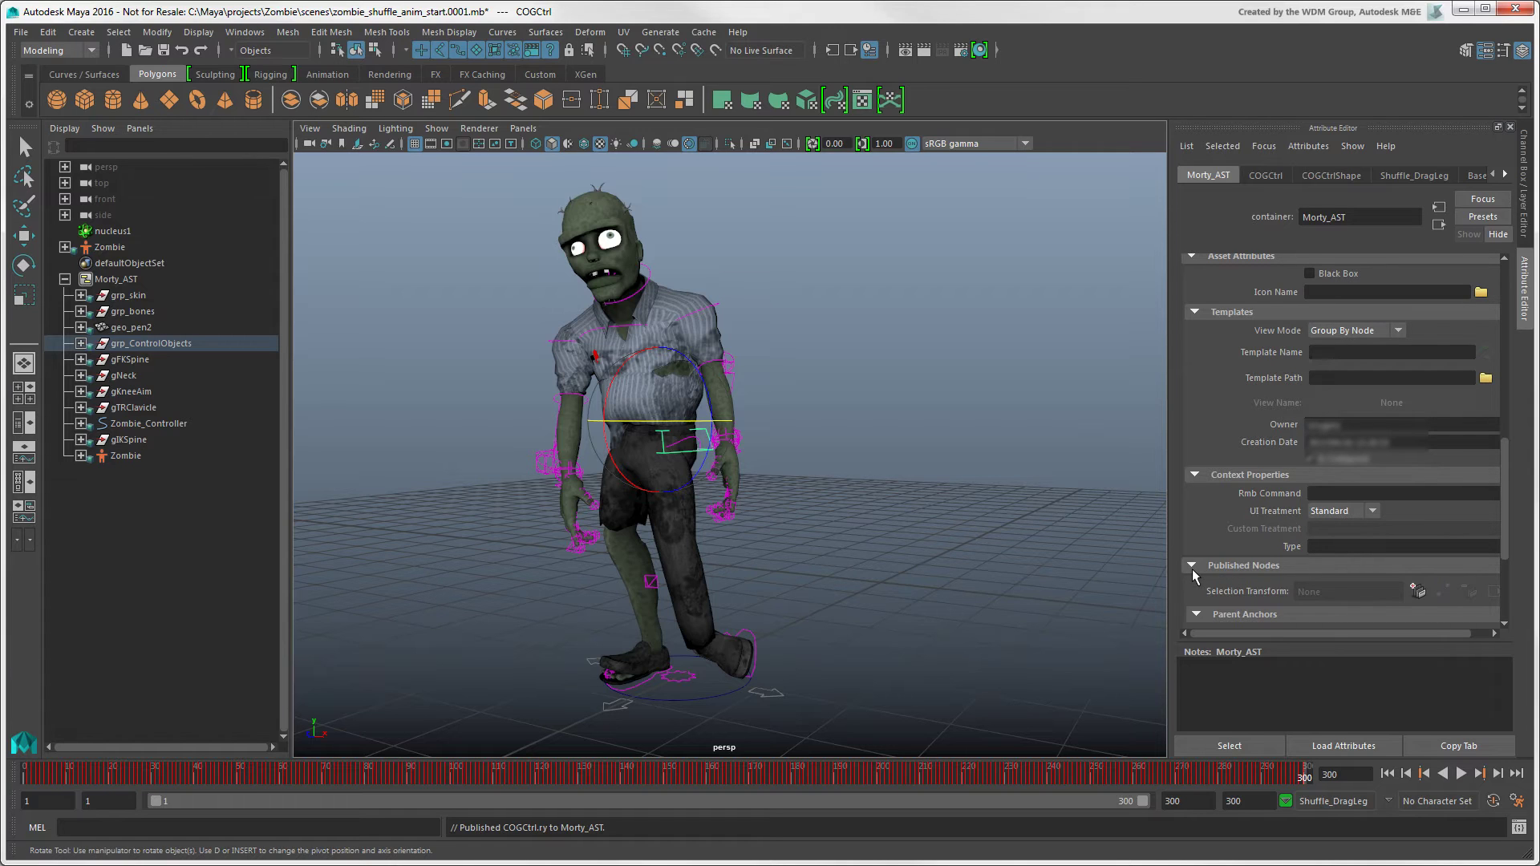
Publish the cCOG hip control as a node named Hip_Control and review it on the Morty_AST tab.
{"action": "left_click", "coordinate": [81, 344]}
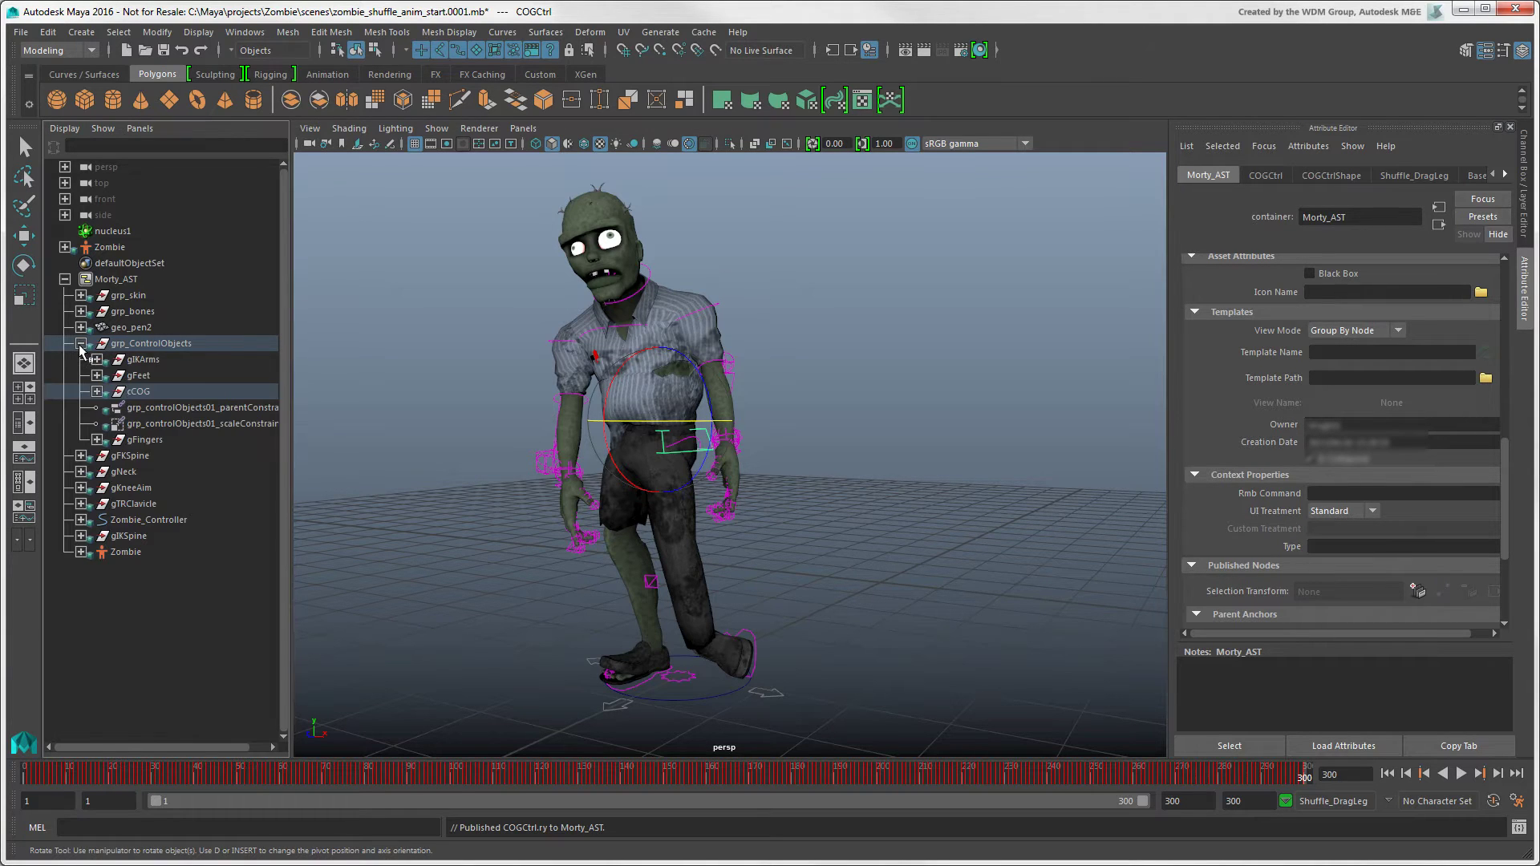
{"action": "left_click", "coordinate": [138, 394]}
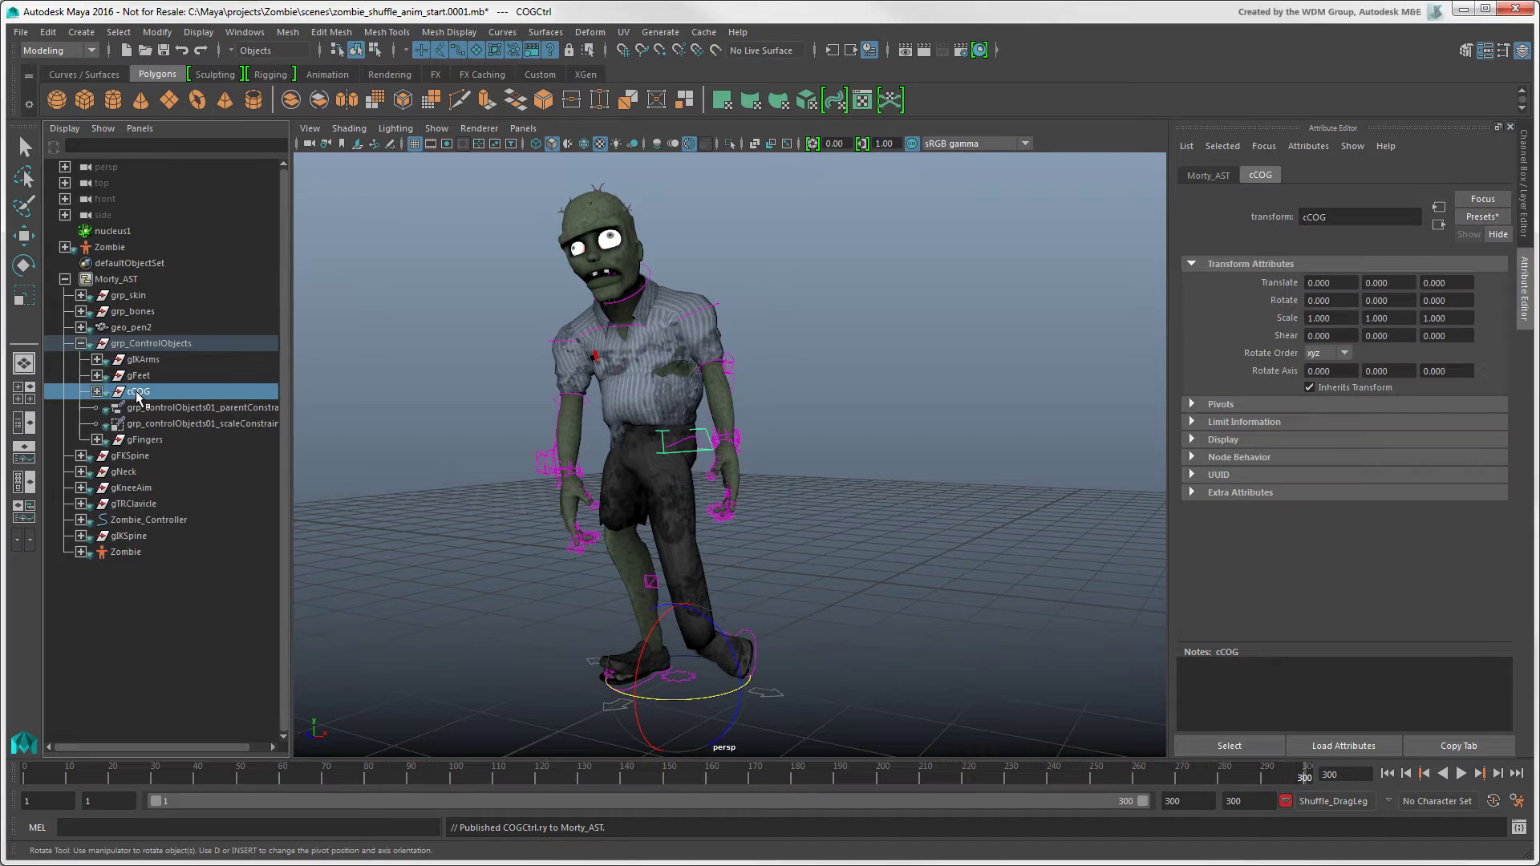
{"action": "left_click", "coordinate": [159, 32]}
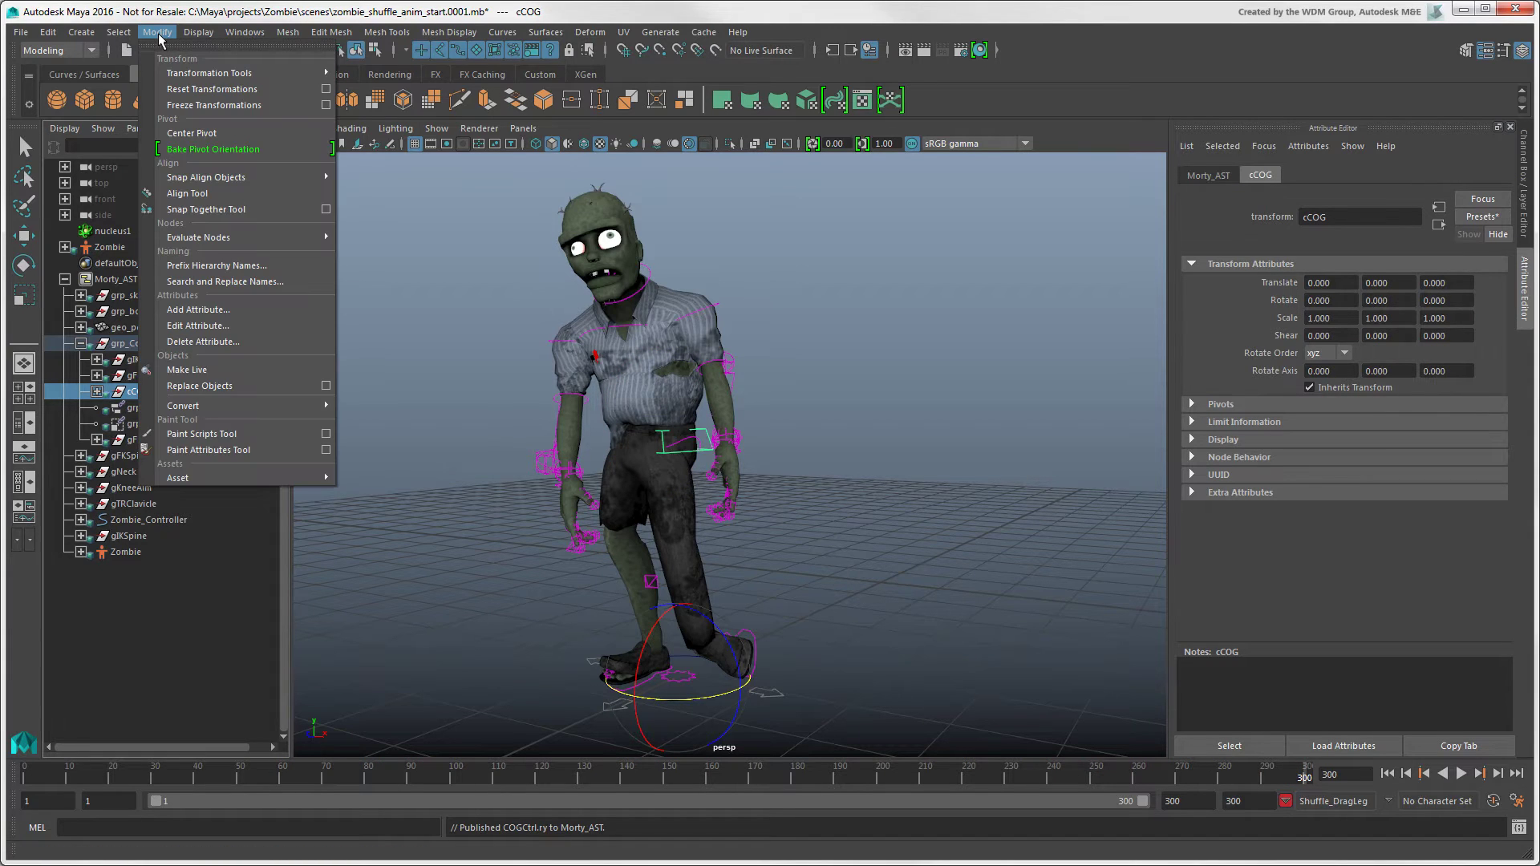
{"action": "mouse_move", "coordinate": [241, 478]}
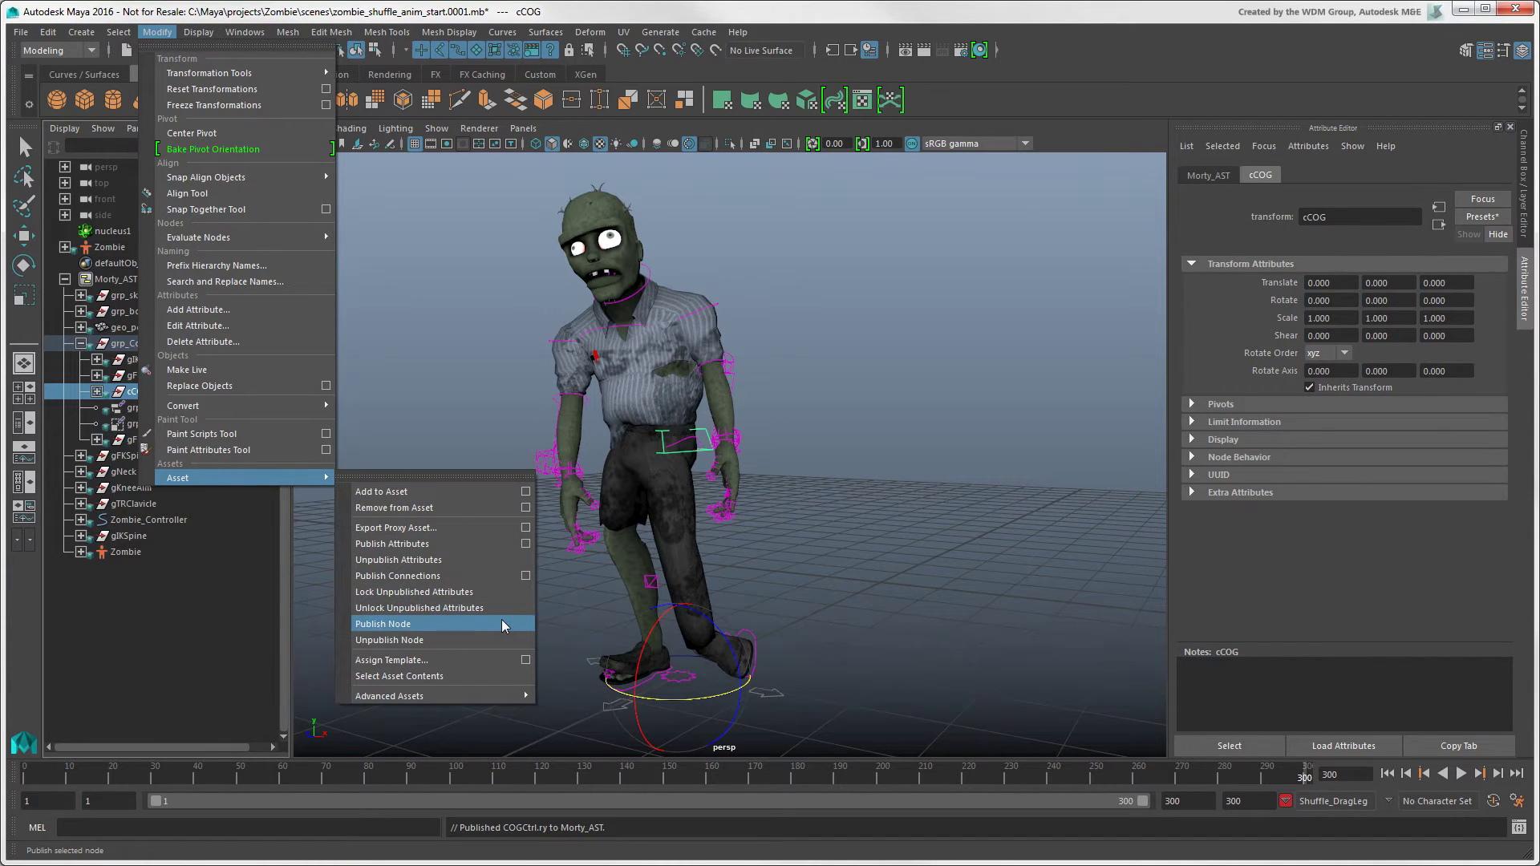
{"action": "left_click", "coordinate": [501, 625]}
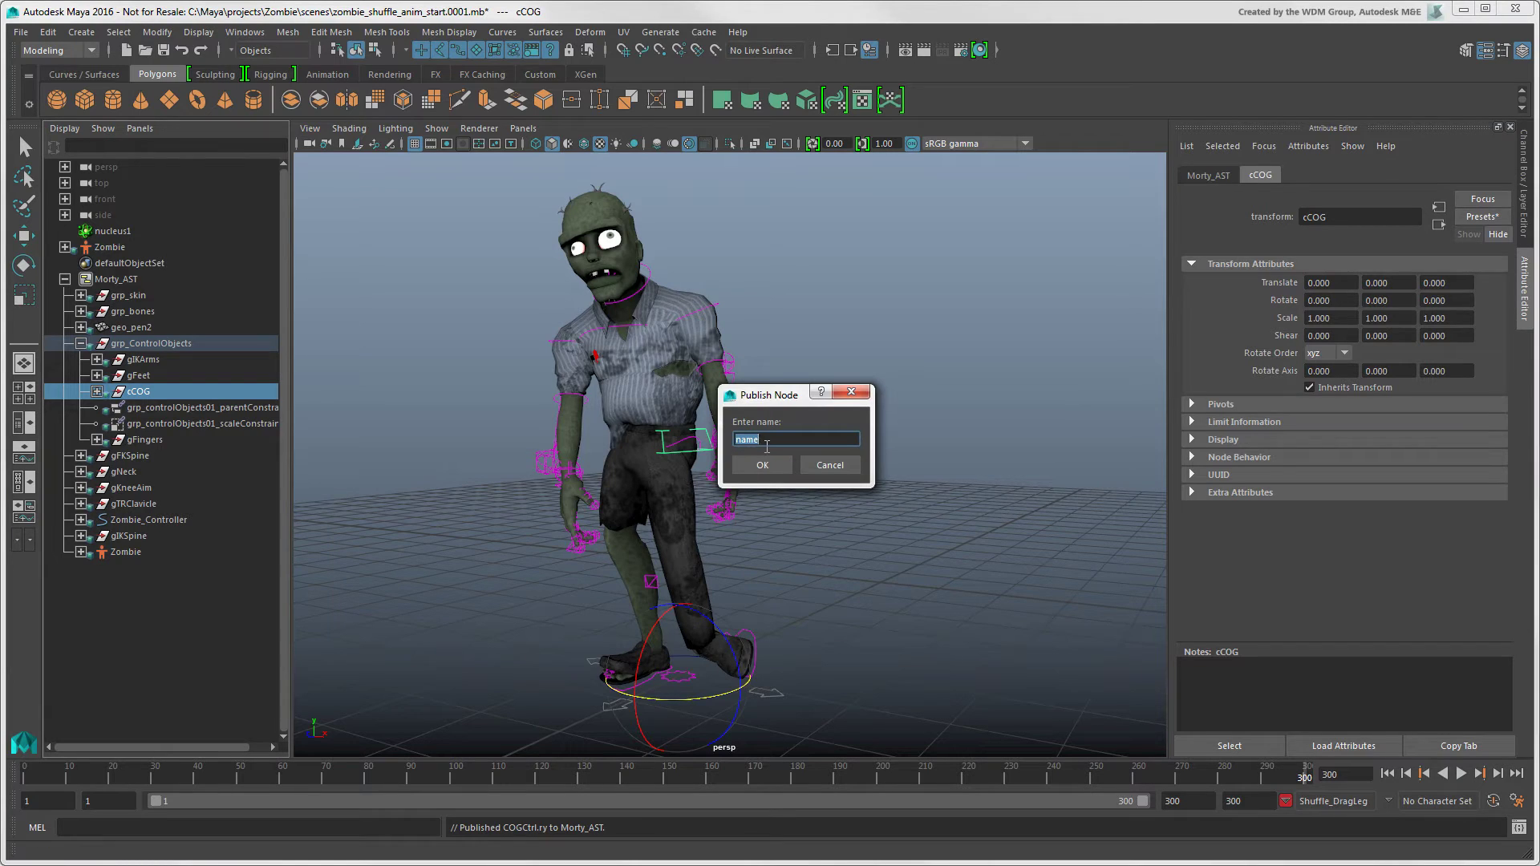
{"action": "type", "text": "Hip_Control"}
{"action": "left_click", "coordinate": [769, 464]}
{"action": "left_click", "coordinate": [1206, 175]}
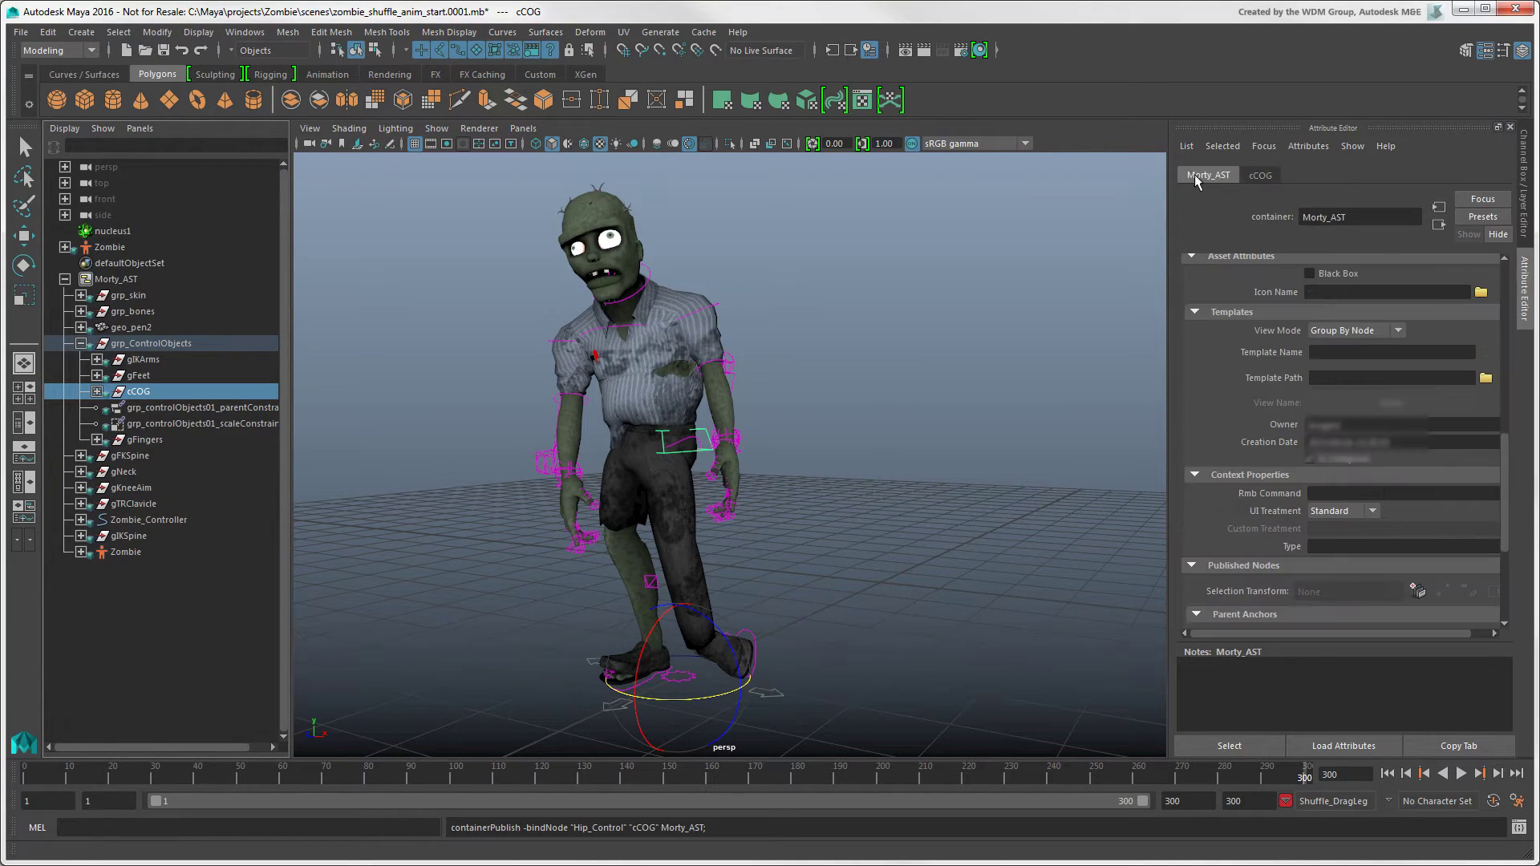
{"action": "left_click_drag", "start_coordinate": [1511, 541], "coordinate": [1510, 608]}
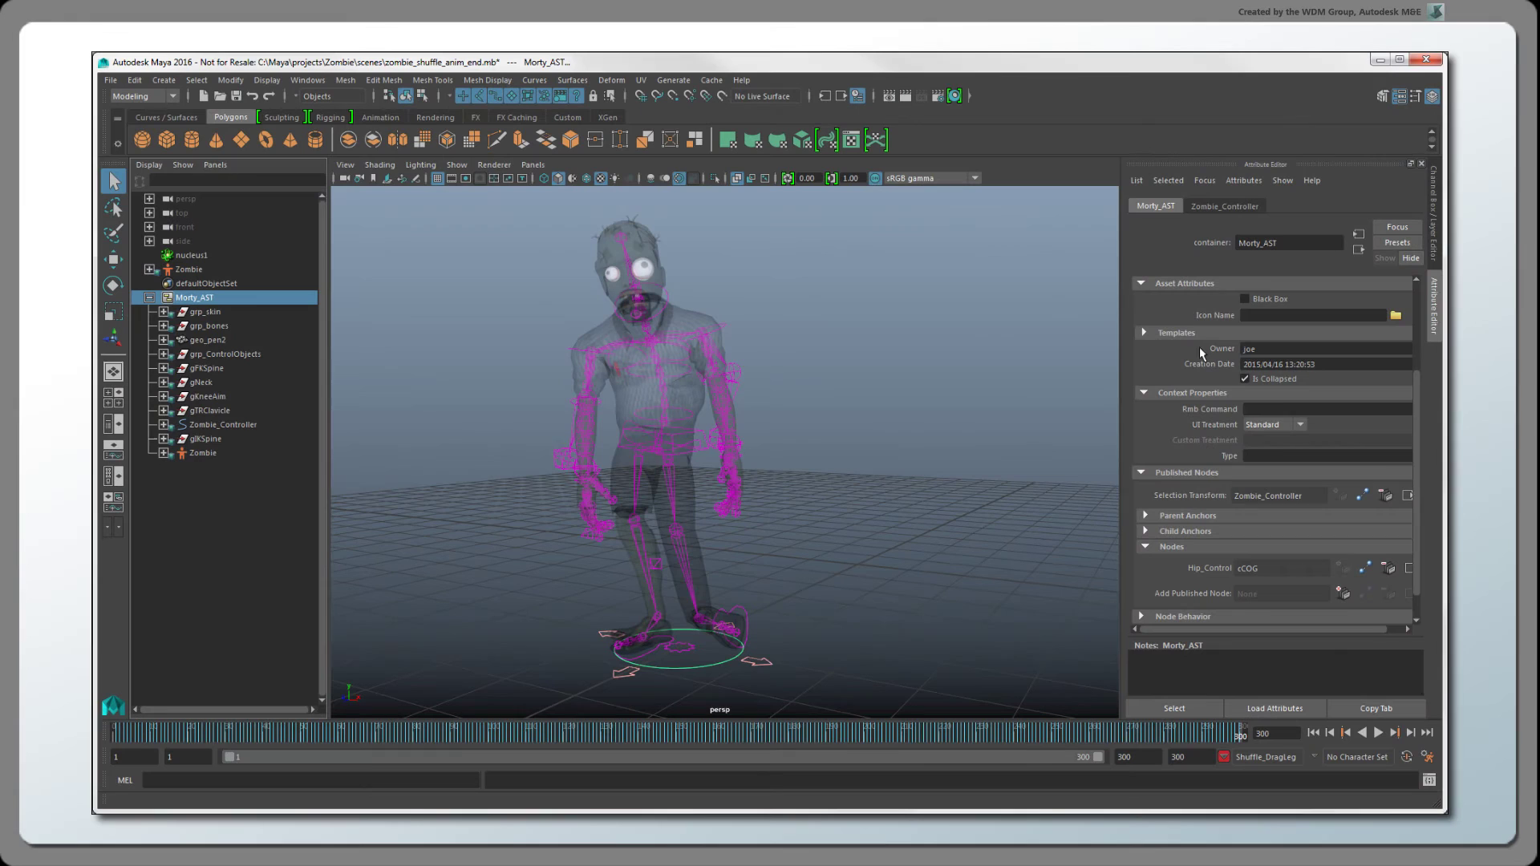
Enable Black Box on Morty_AST, marquee-select the rig and select the cCOG hip controller.
{"action": "left_click", "coordinate": [1244, 298]}
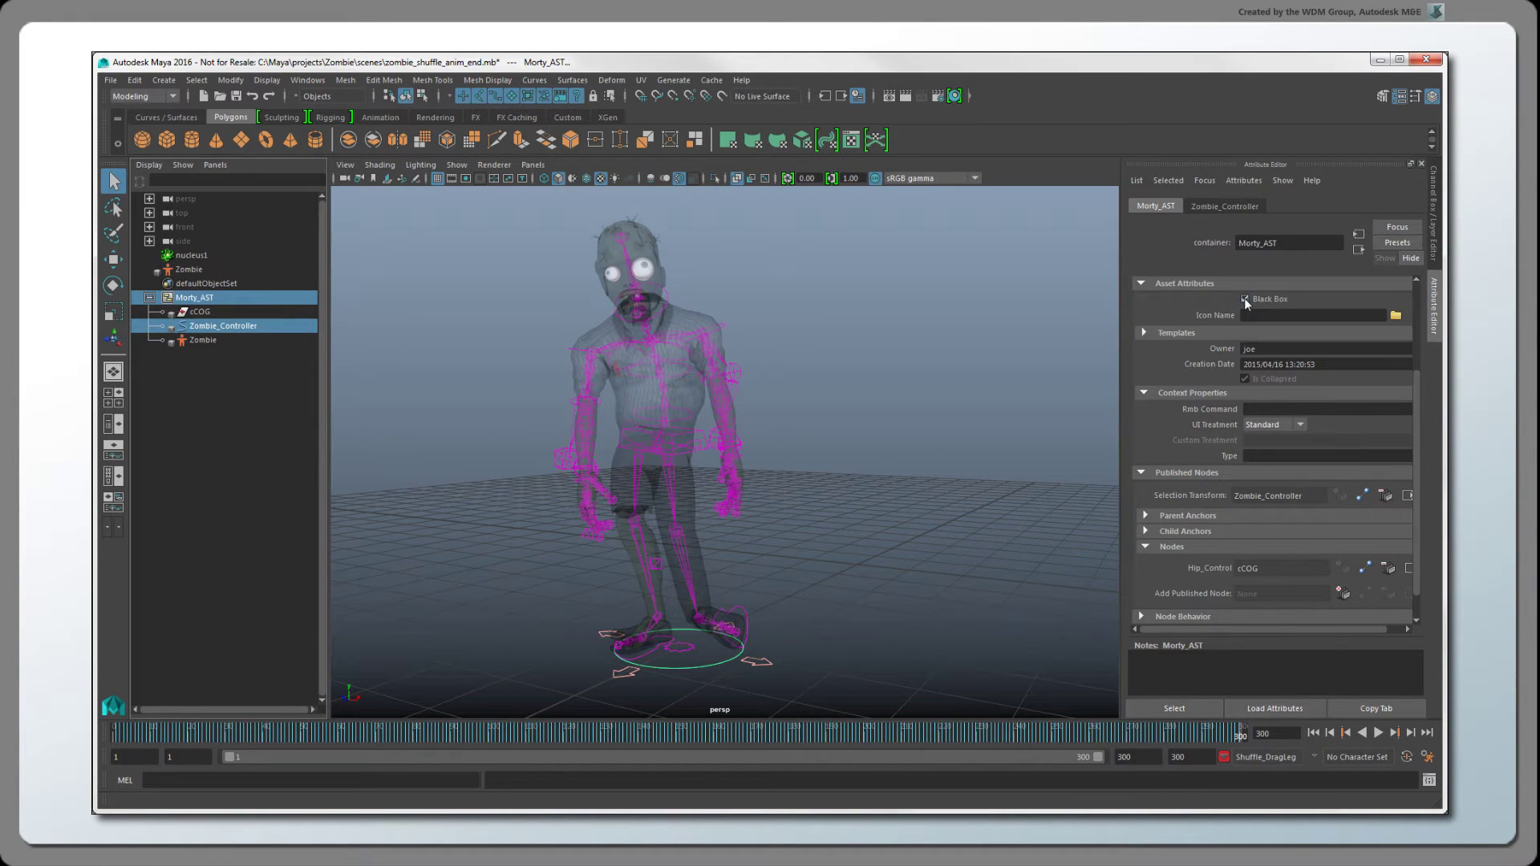
{"action": "left_click_drag", "start_coordinate": [526, 260], "coordinate": [763, 344]}
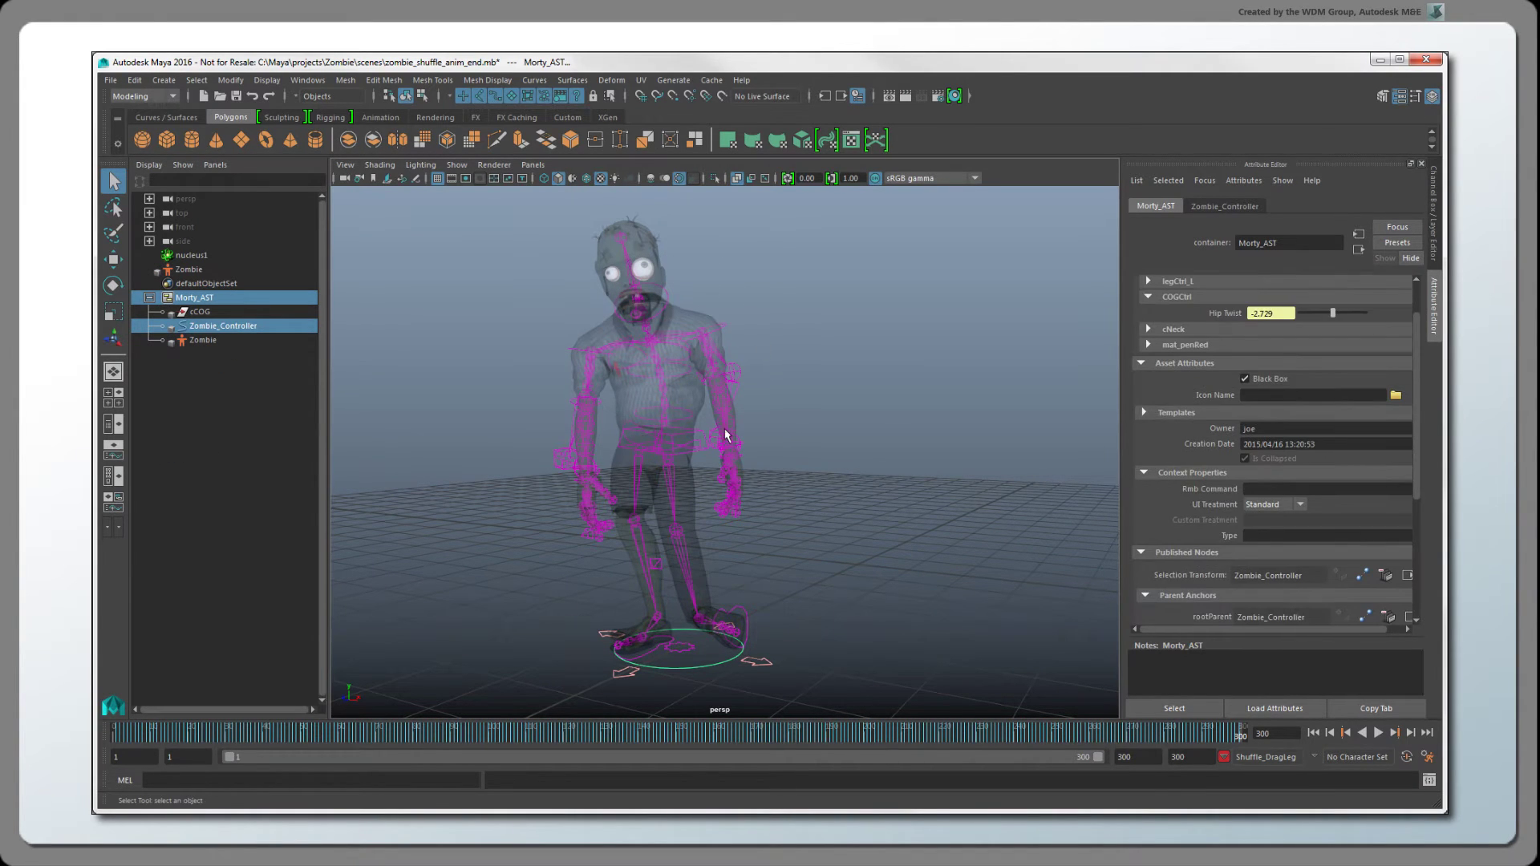
{"action": "left_click", "coordinate": [701, 446]}
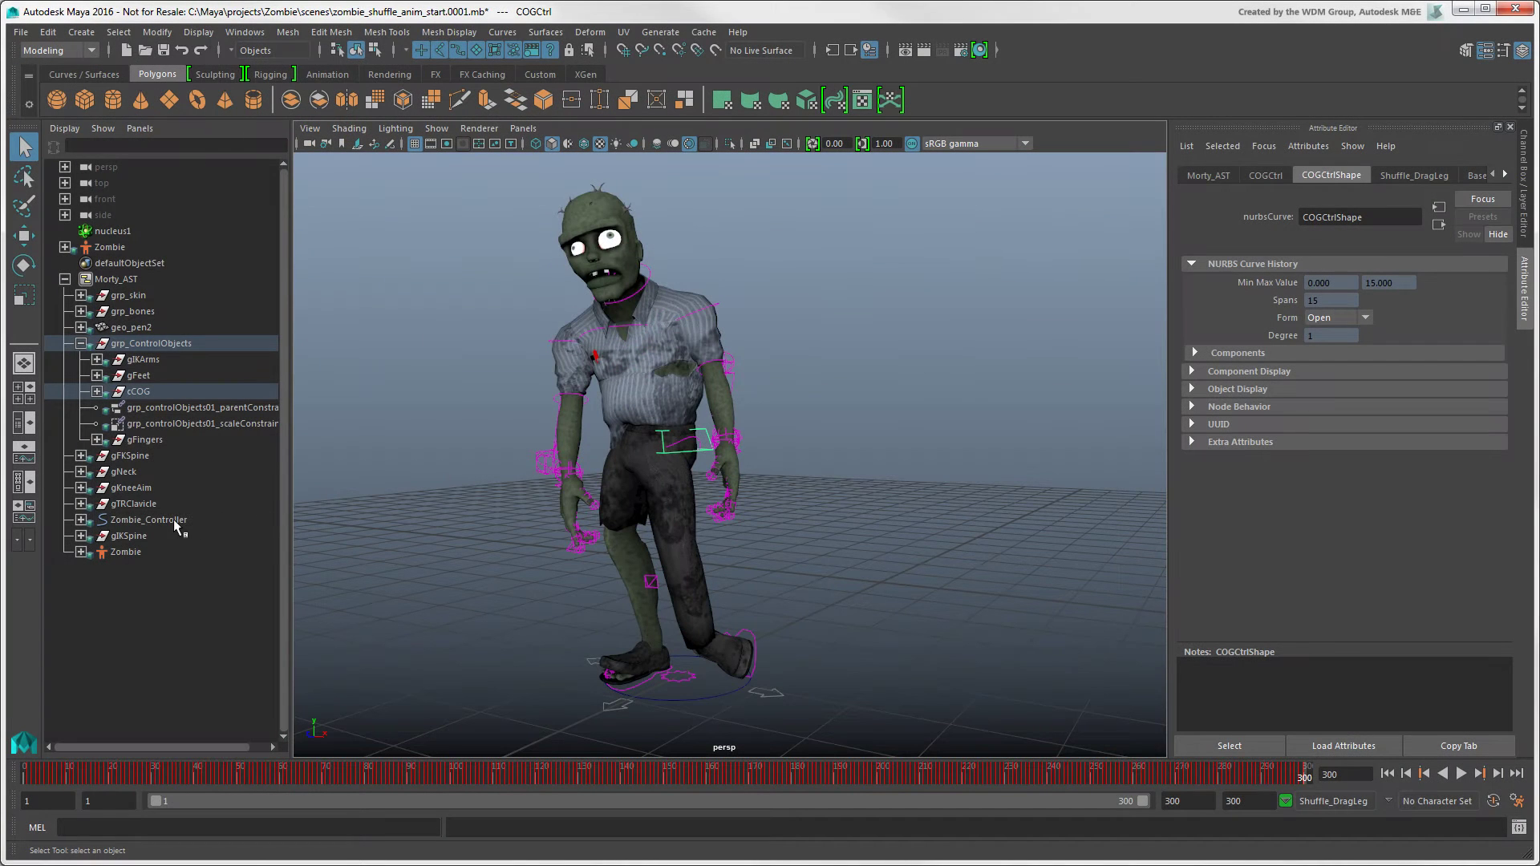
Publish Zombie_Controller as Morty_AST's selection transform and check it before switching to the Channel Box.
{"action": "left_click", "coordinate": [151, 520]}
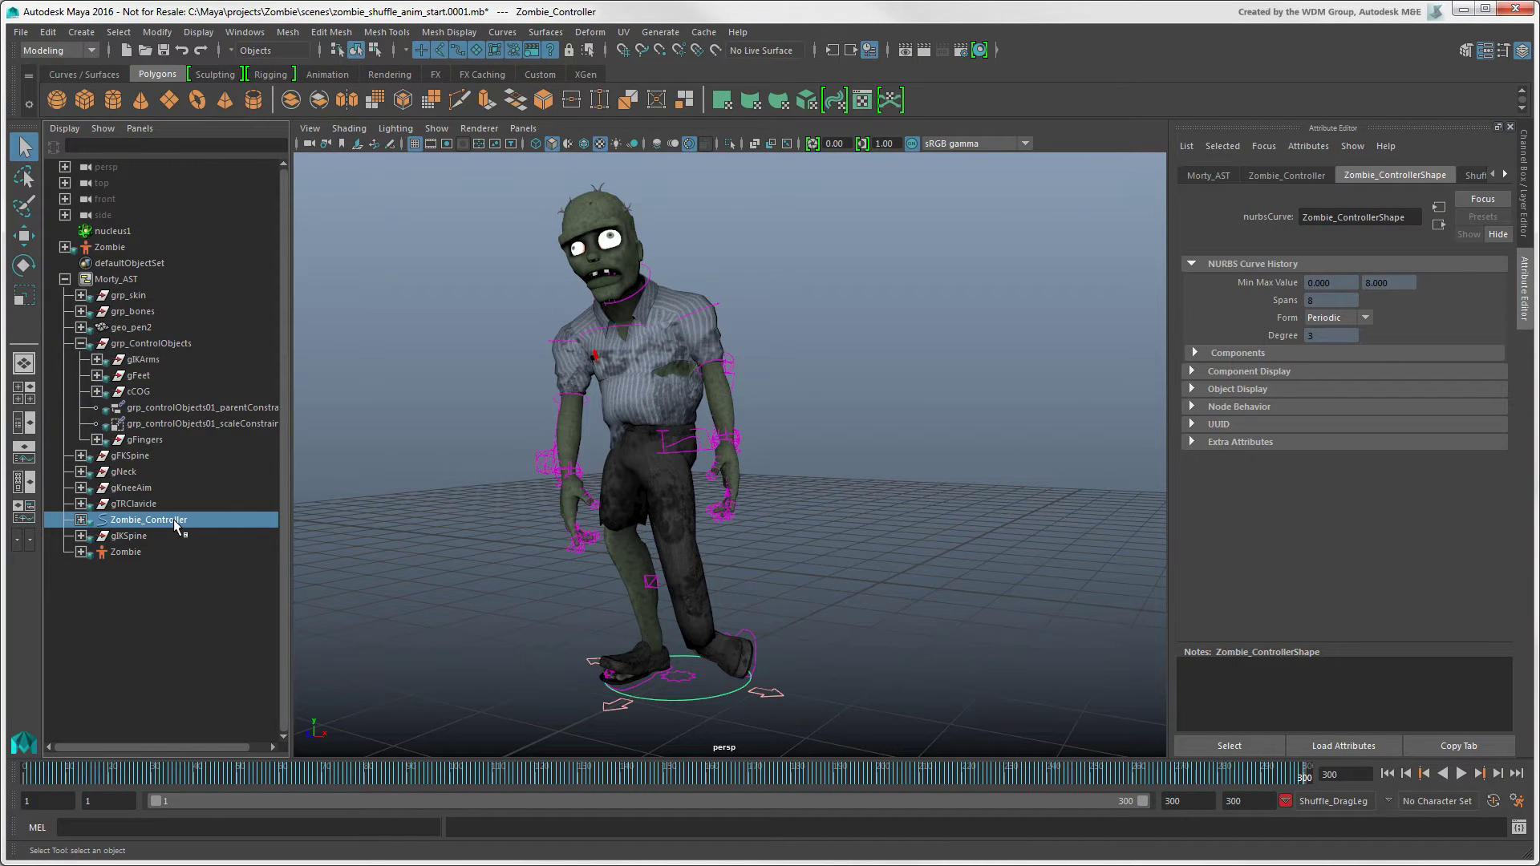
{"action": "left_click", "coordinate": [159, 32]}
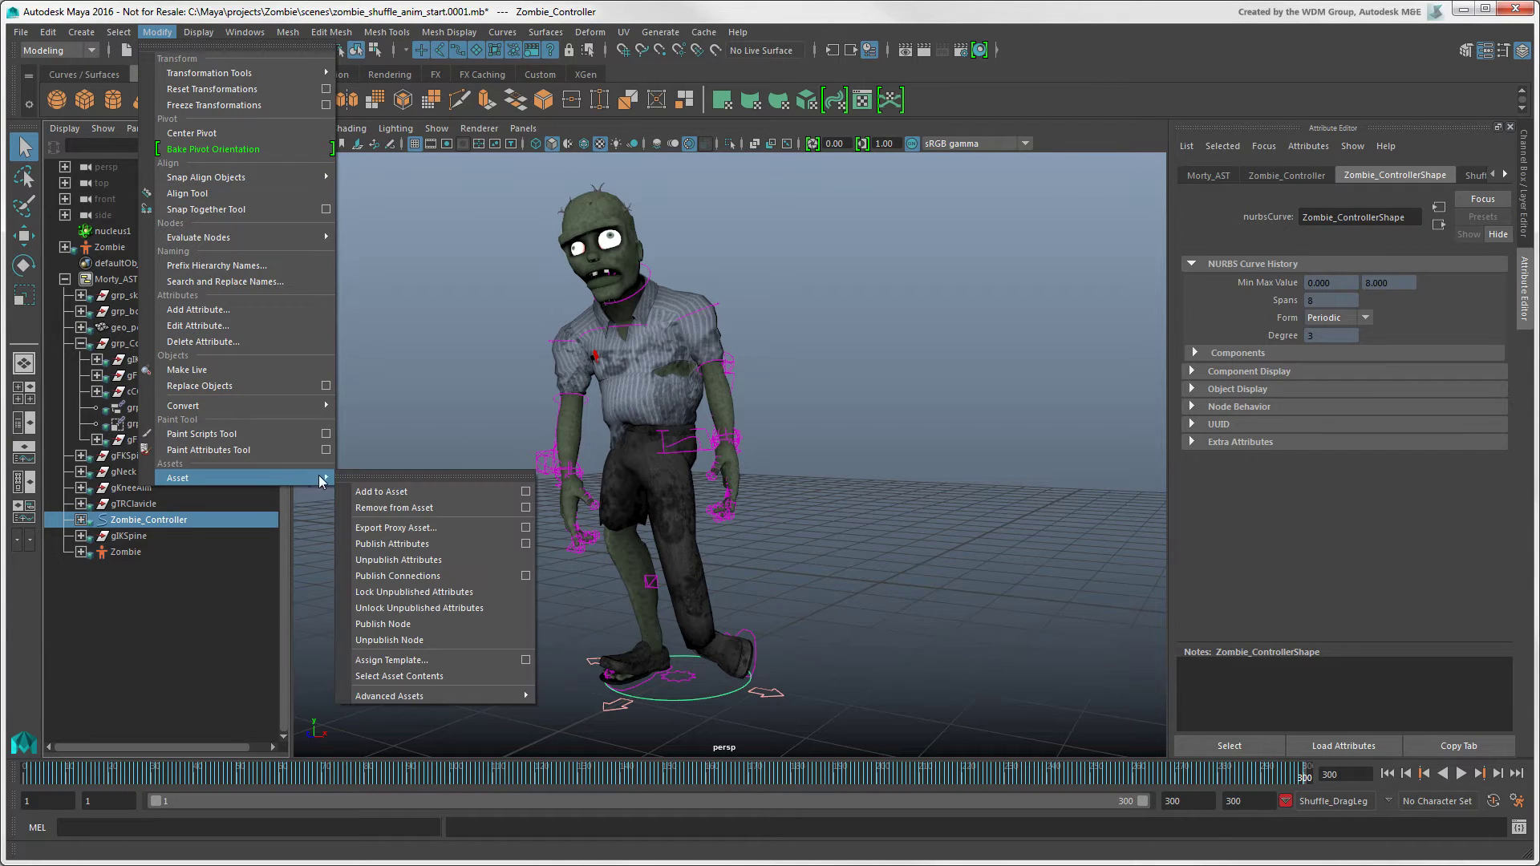
{"action": "mouse_move", "coordinate": [240, 478]}
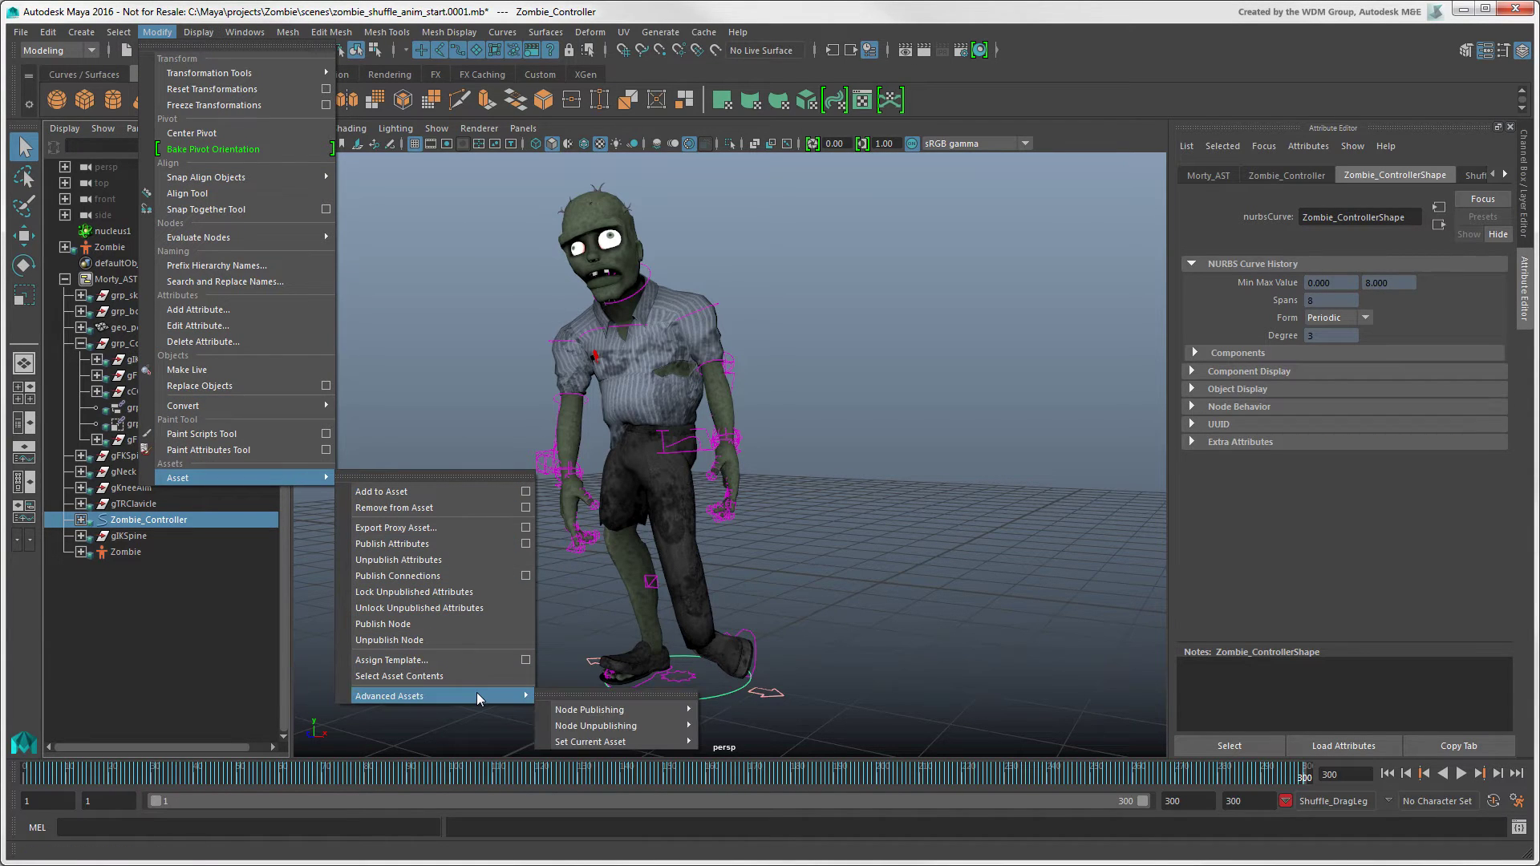
{"action": "mouse_move", "coordinate": [389, 696]}
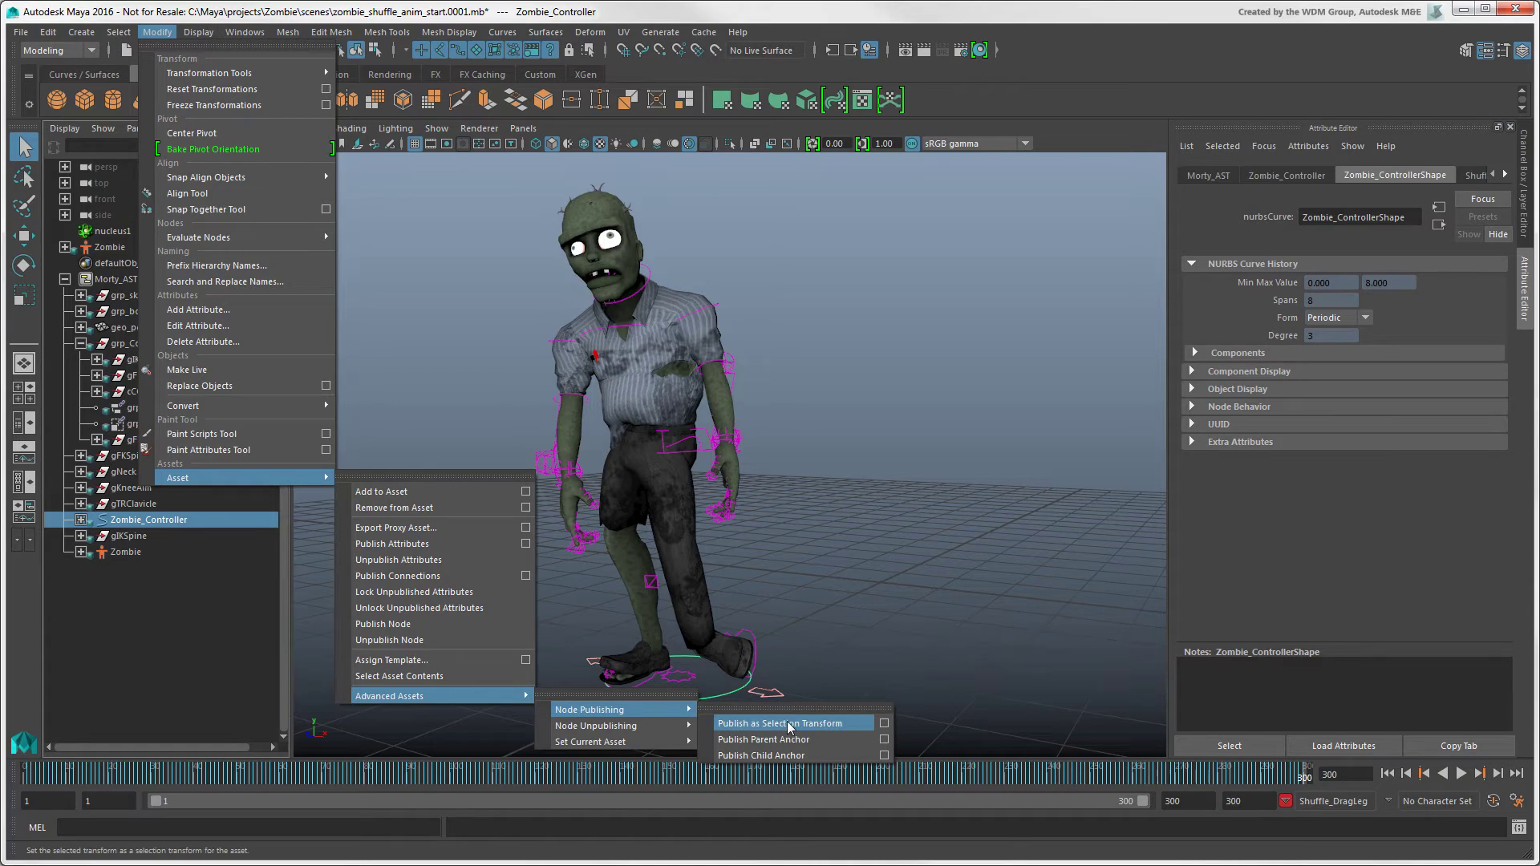
{"action": "left_click", "coordinate": [863, 722]}
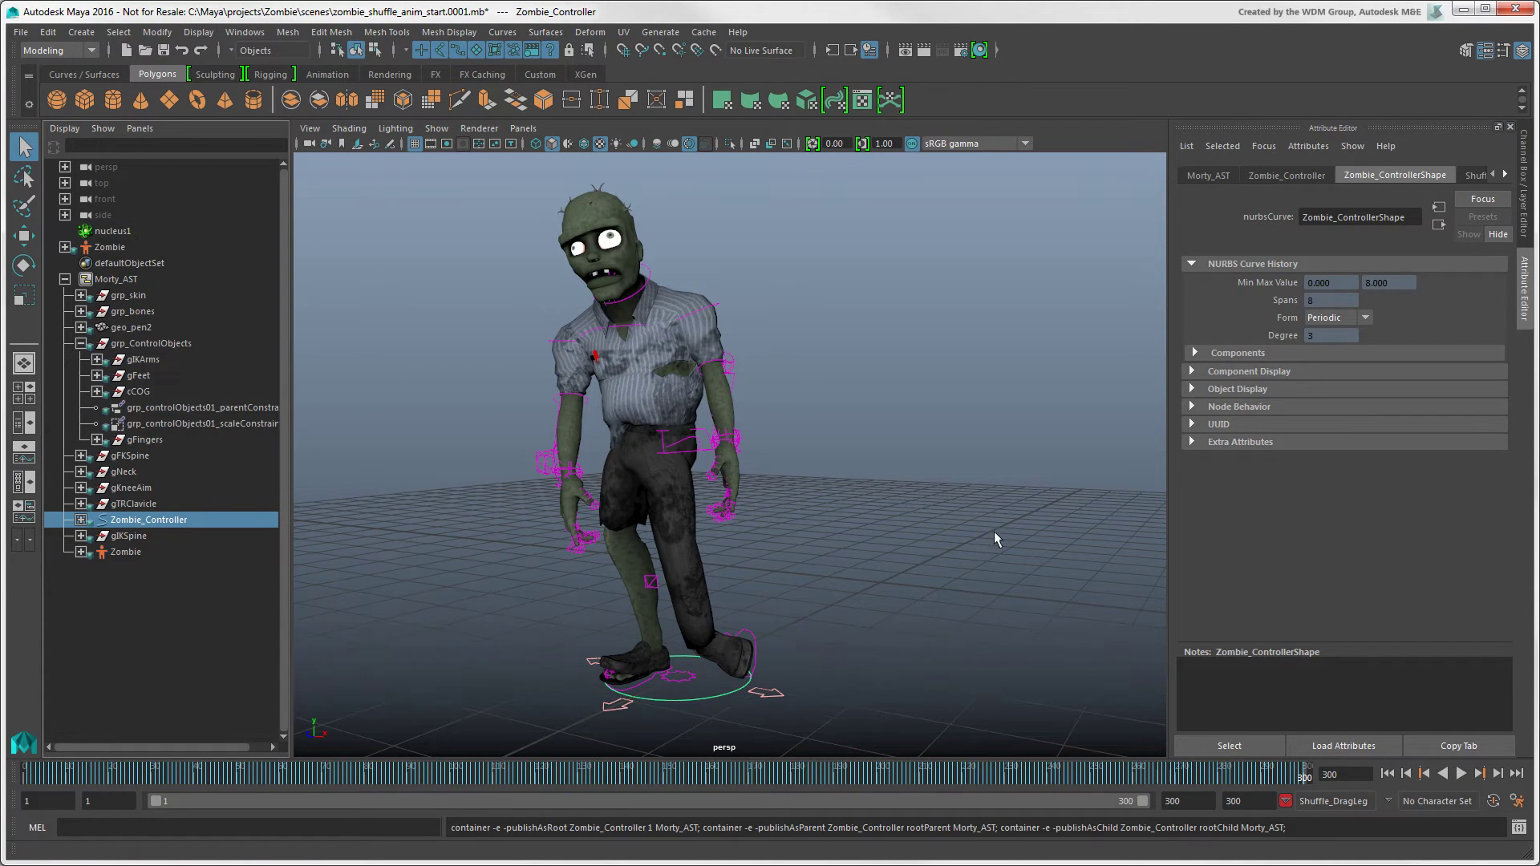
{"action": "left_click", "coordinate": [1204, 177]}
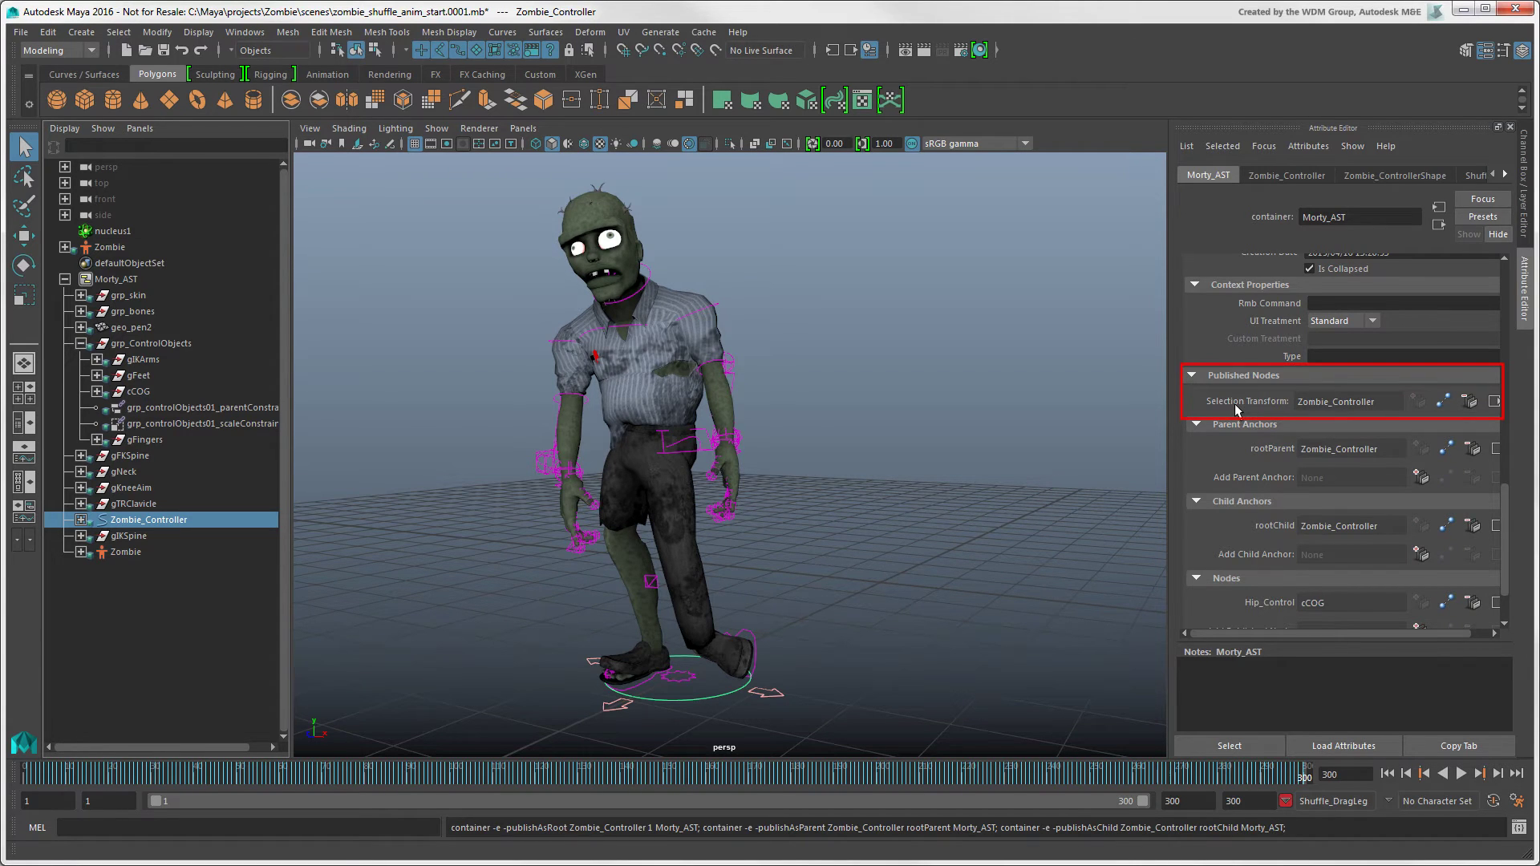
{"action": "key", "text": "ctrl+a"}
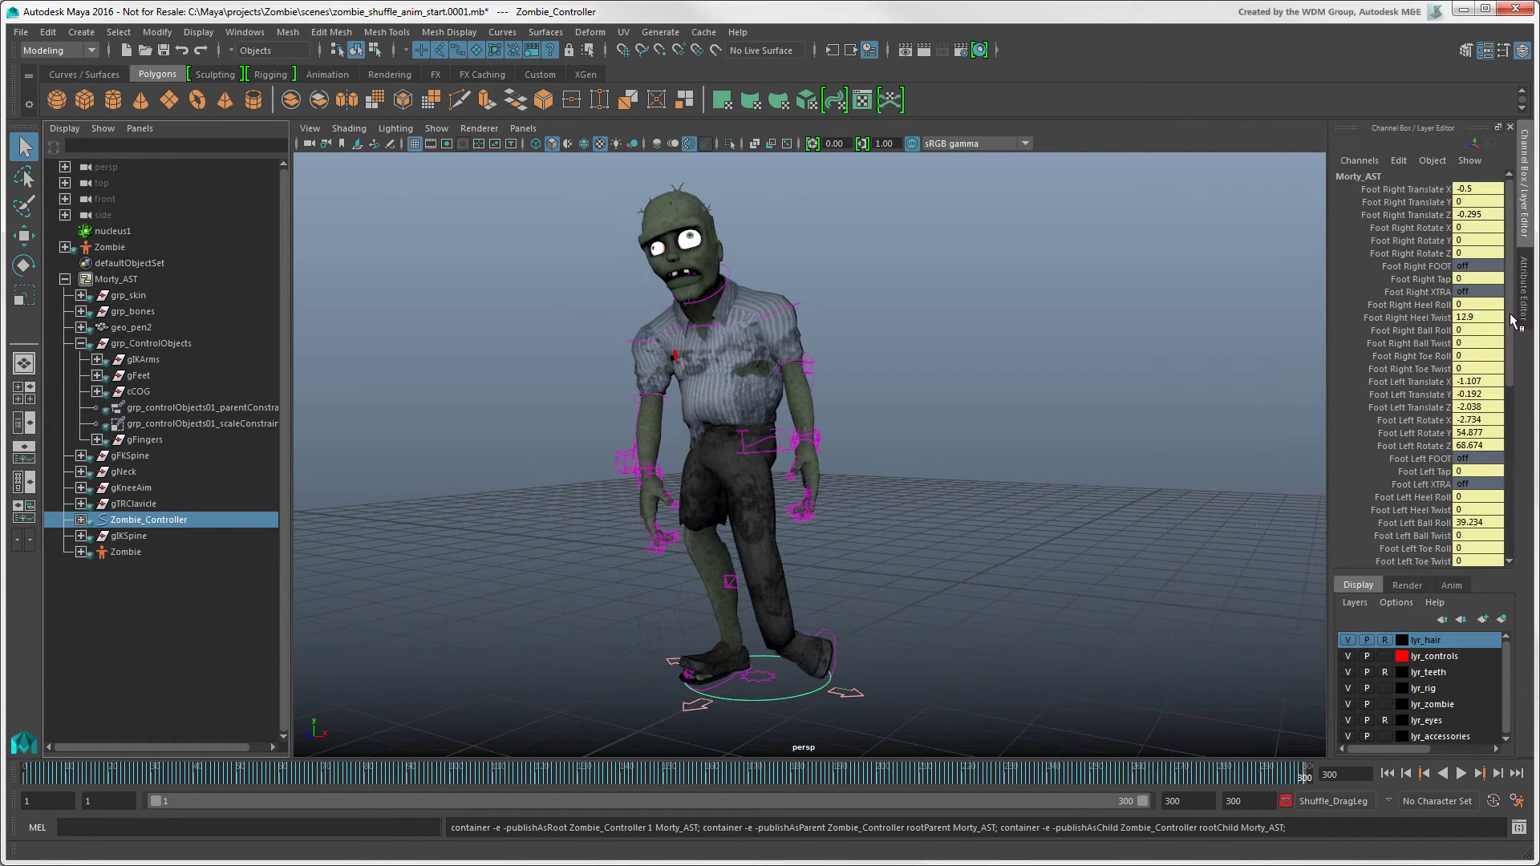
{"action": "left_click_drag", "start_coordinate": [1511, 320], "coordinate": [1521, 499]}
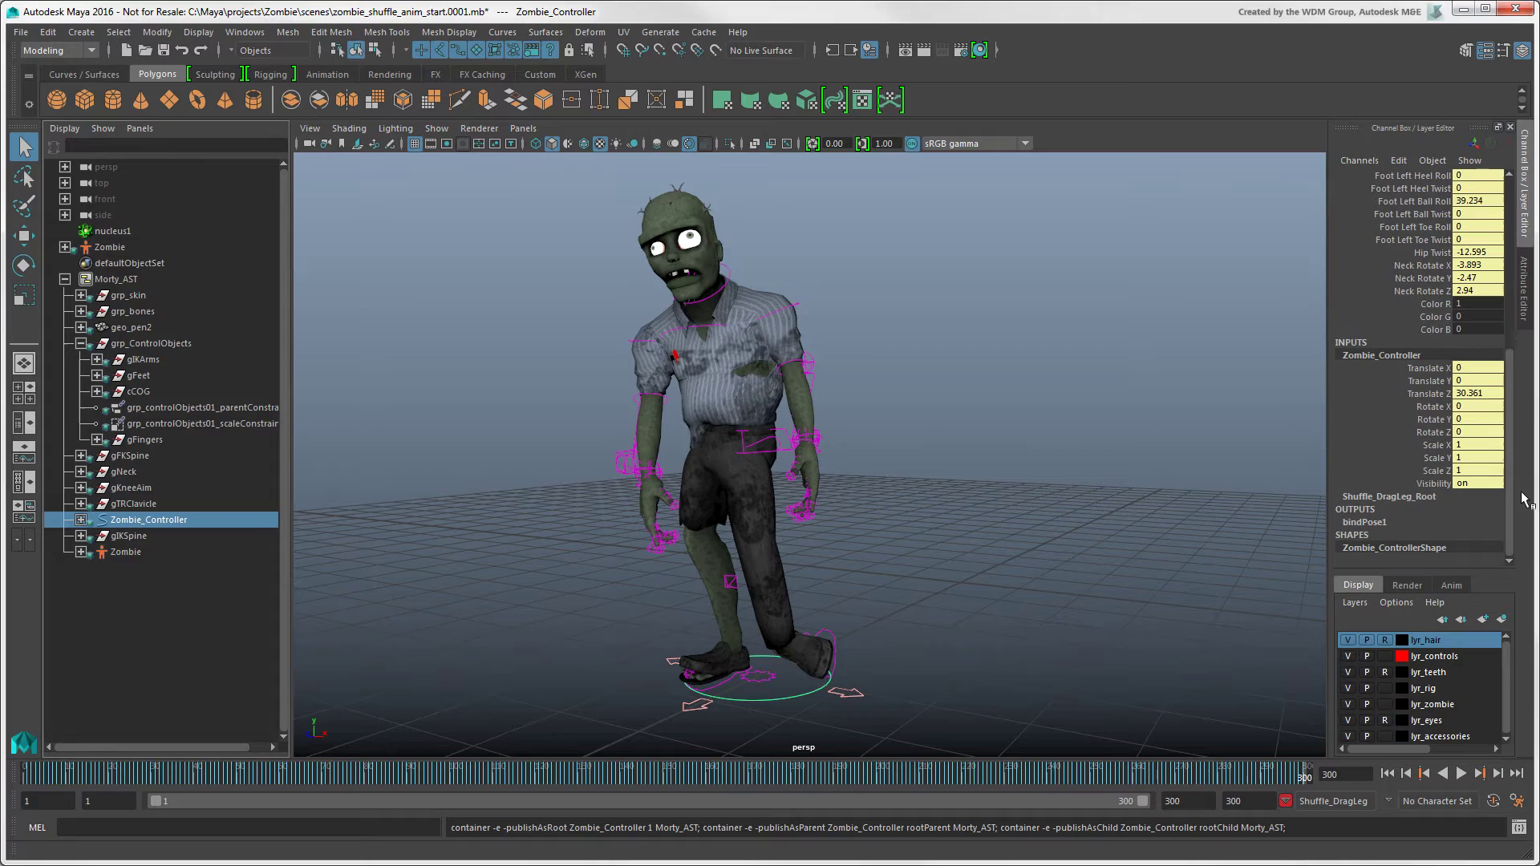
Publish Zombie_Controller's translate, rotate and scale channels to Morty_AST with the Main_Ctrl prefix.
{"action": "left_click_drag", "start_coordinate": [1403, 369], "coordinate": [1414, 470]}
{"action": "right_click", "coordinate": [1413, 470]}
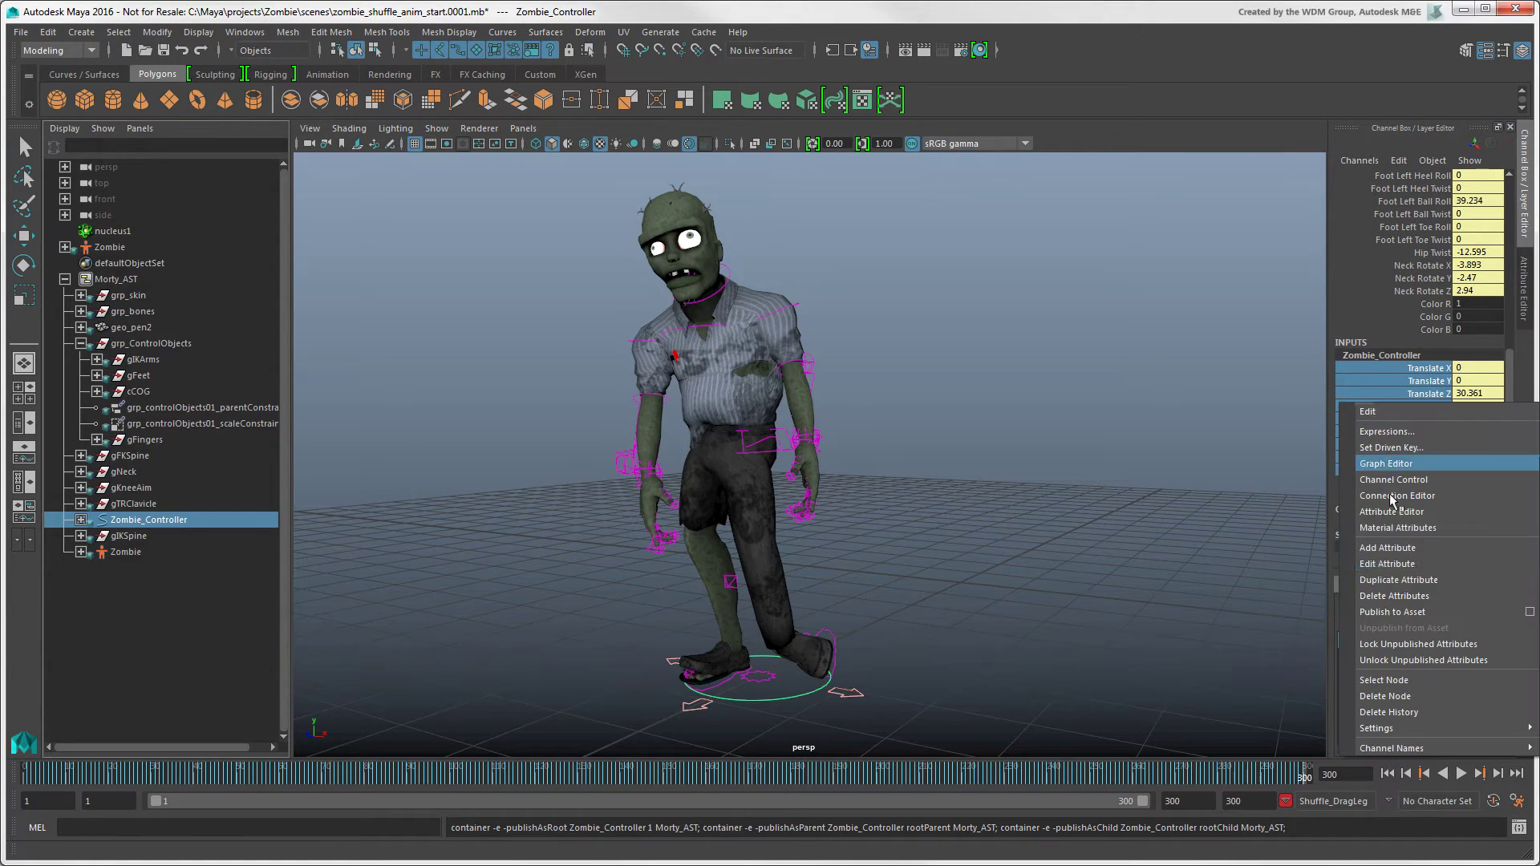
{"action": "left_click", "coordinate": [1530, 611]}
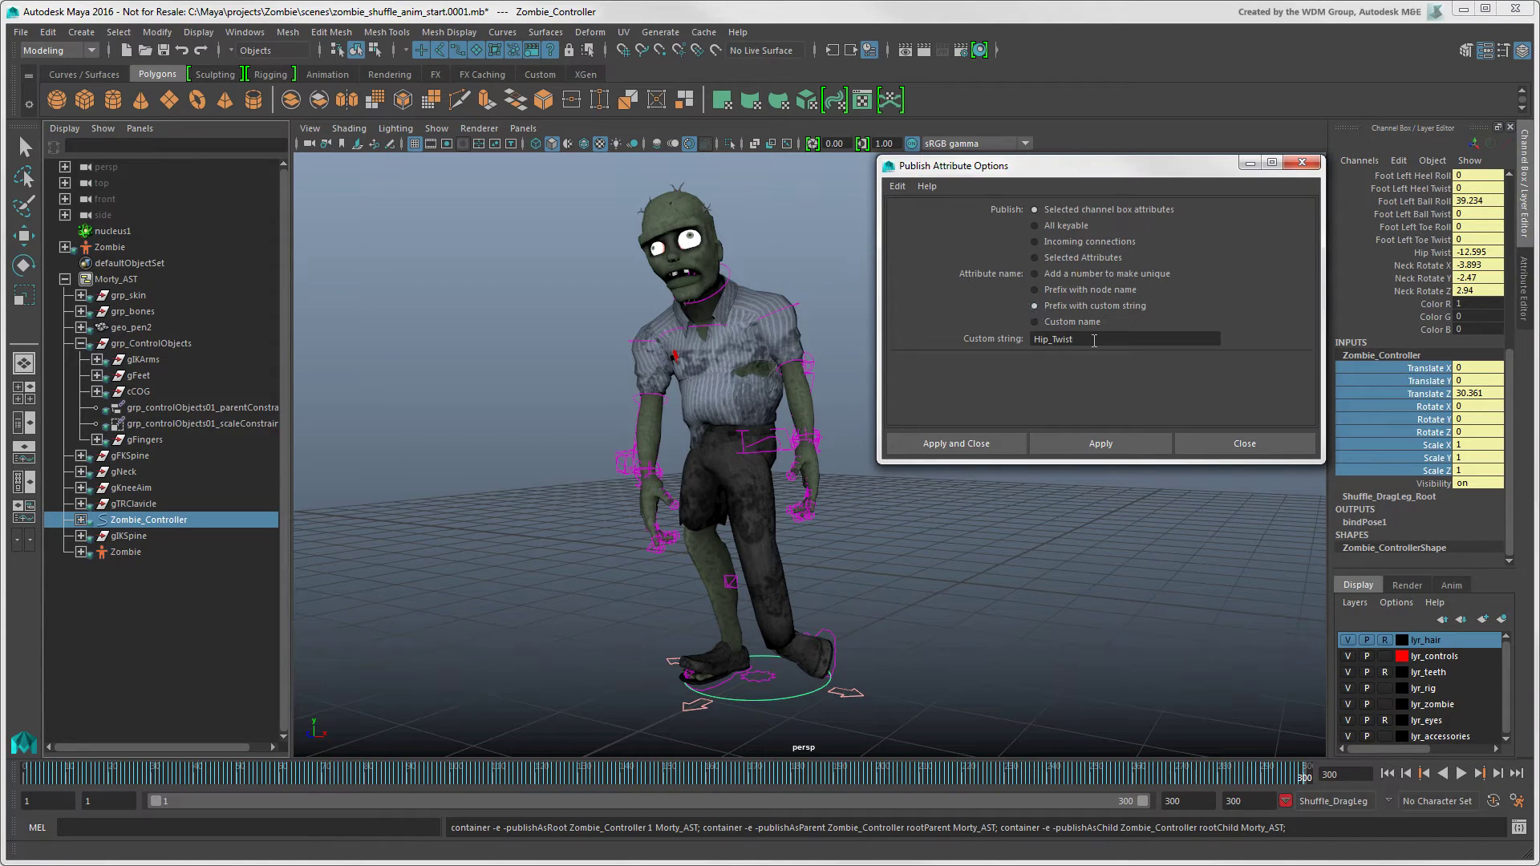
{"action": "left_click_drag", "start_coordinate": [1093, 339], "coordinate": [1038, 347]}
{"action": "left_click", "coordinate": [958, 443]}
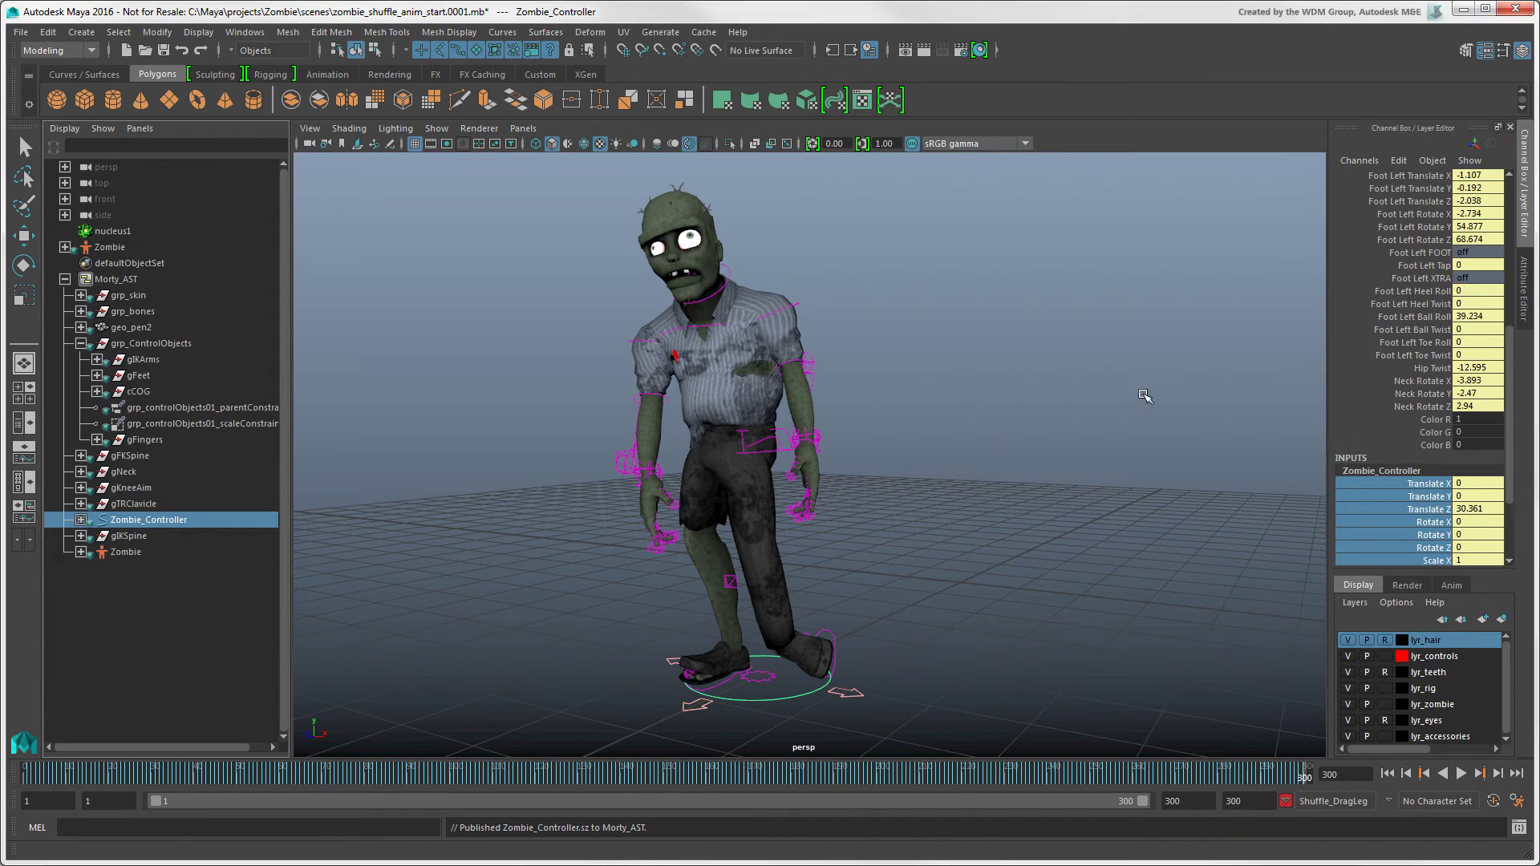
{"action": "scroll", "coordinate": [1521, 236], "scroll_direction": "up", "scroll_amount": 5}
{"action": "scroll", "coordinate": [1521, 229], "scroll_direction": "up", "scroll_amount": 2}
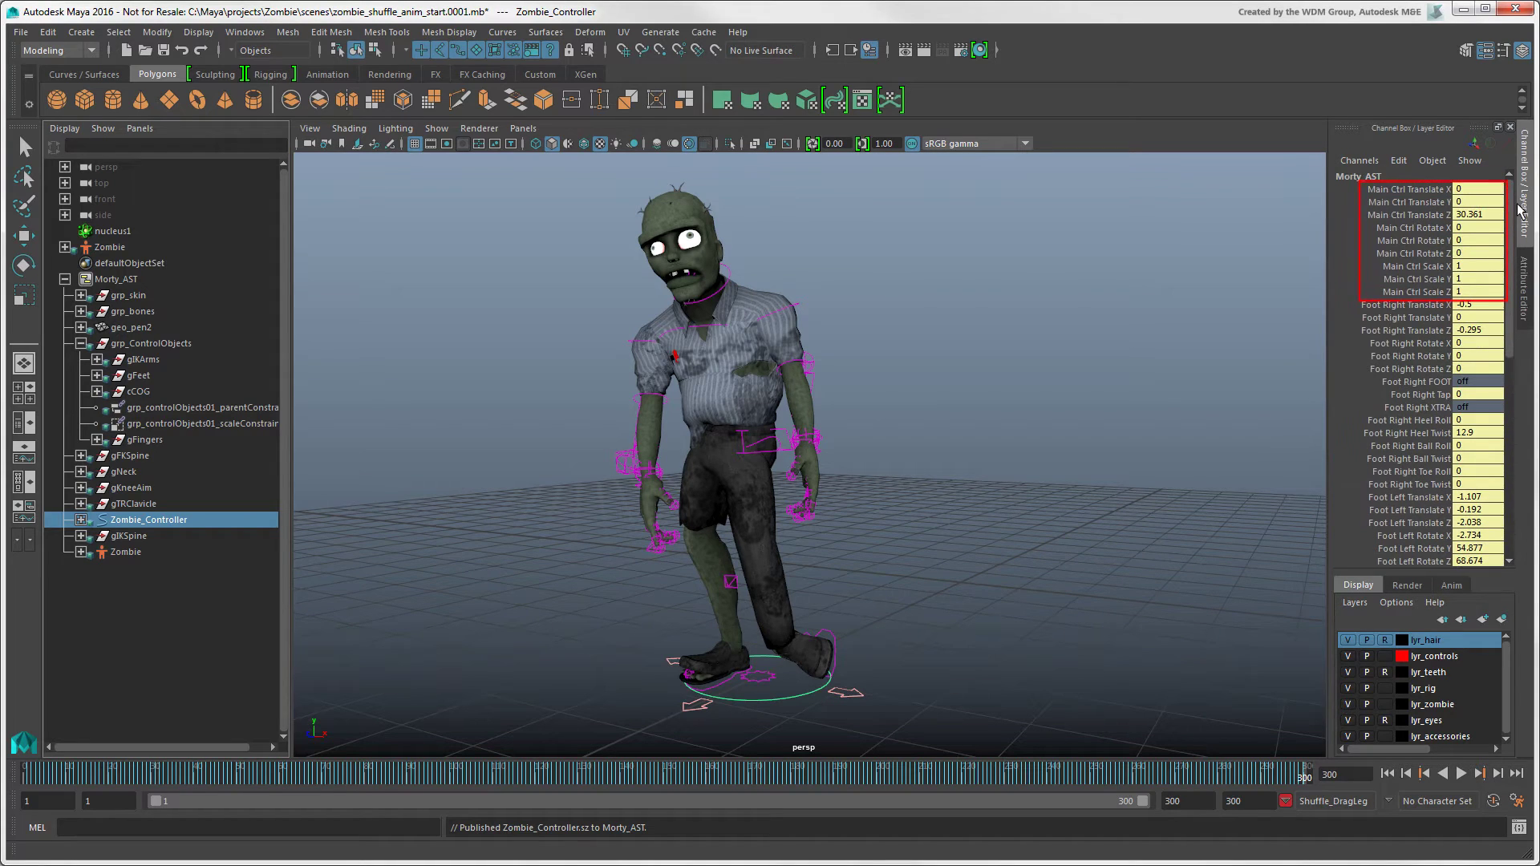
Lock Morty_AST's unpublished attributes and test rotating the cCOG hip control.
{"action": "key", "text": "ctrl+z"}
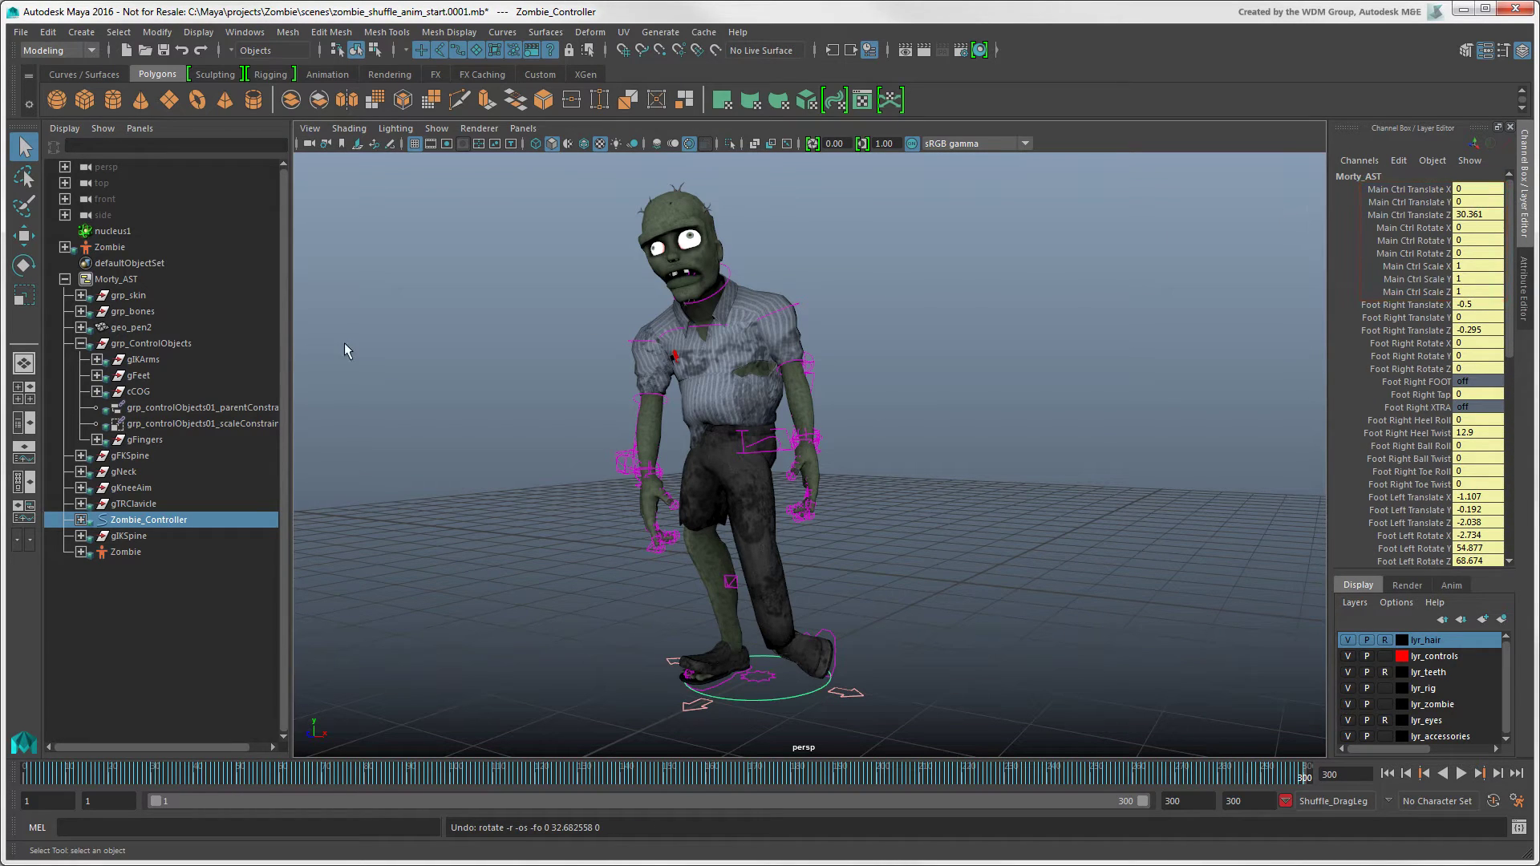
{"action": "left_click", "coordinate": [112, 285]}
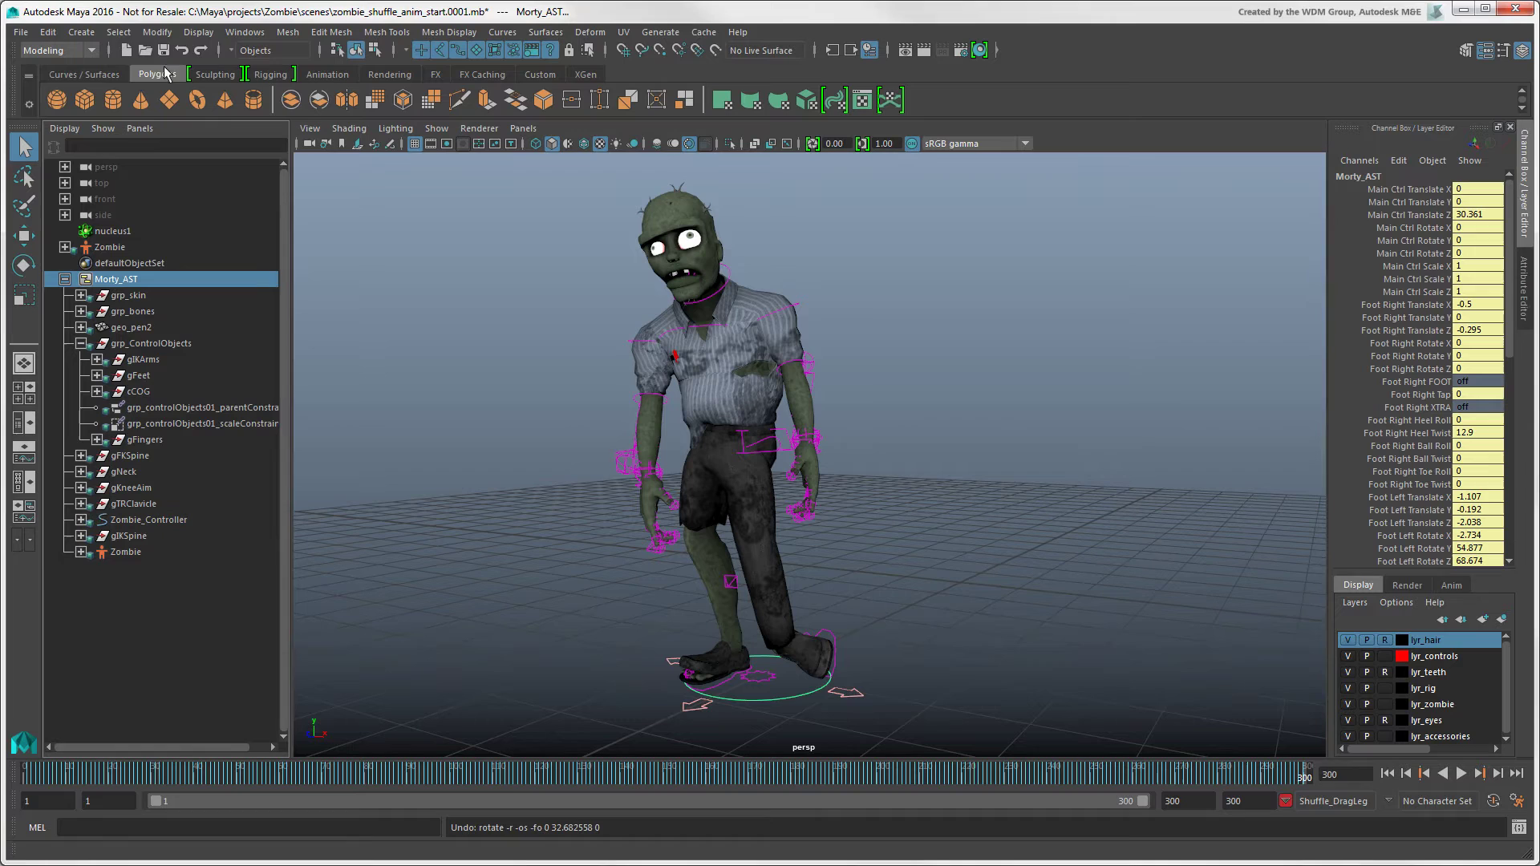
{"action": "left_click", "coordinate": [157, 33]}
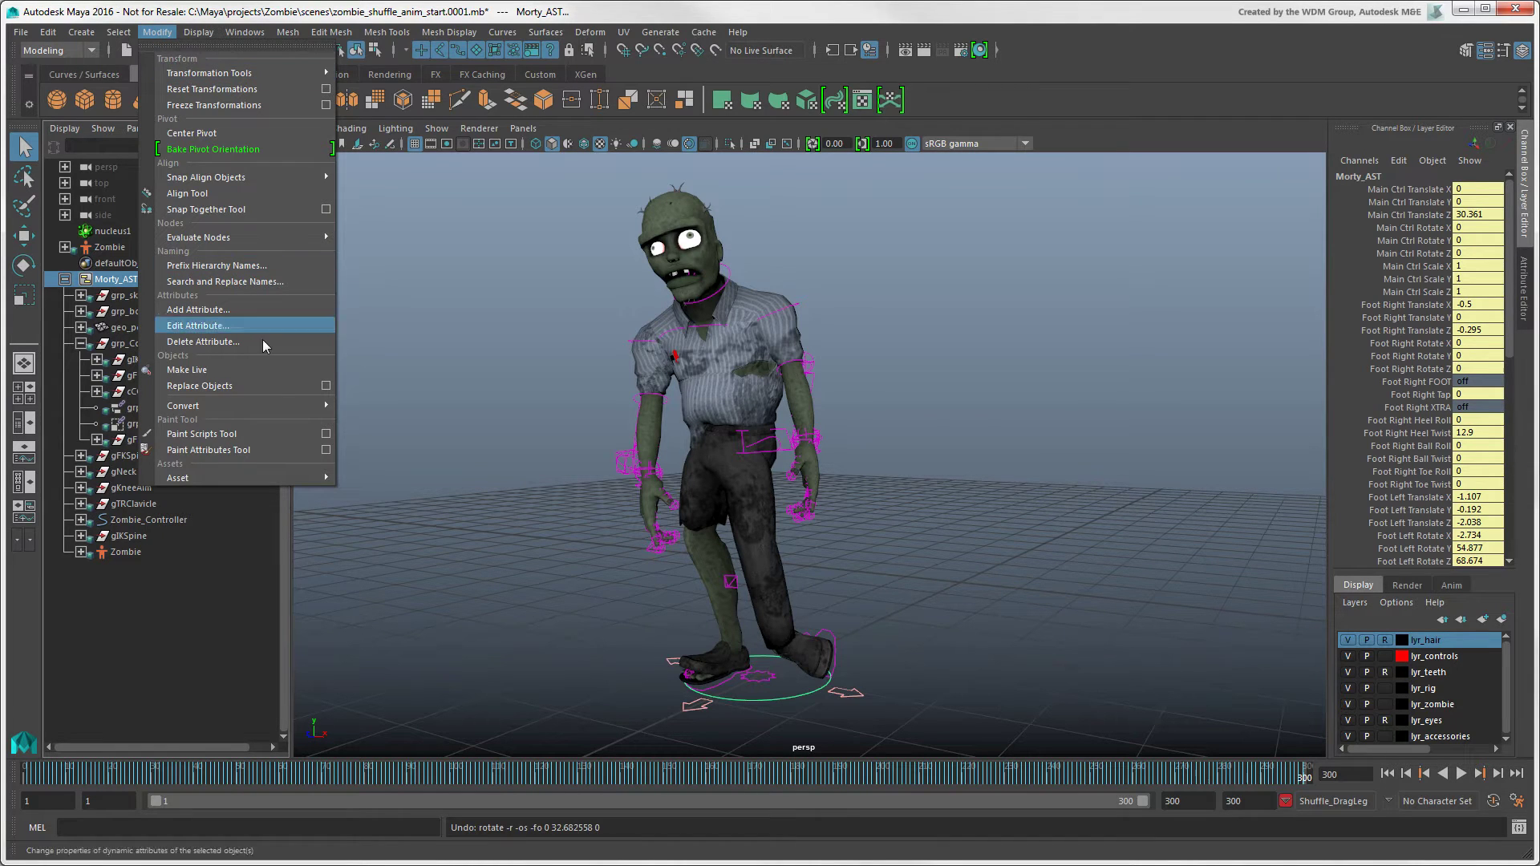
{"action": "mouse_move", "coordinate": [241, 478]}
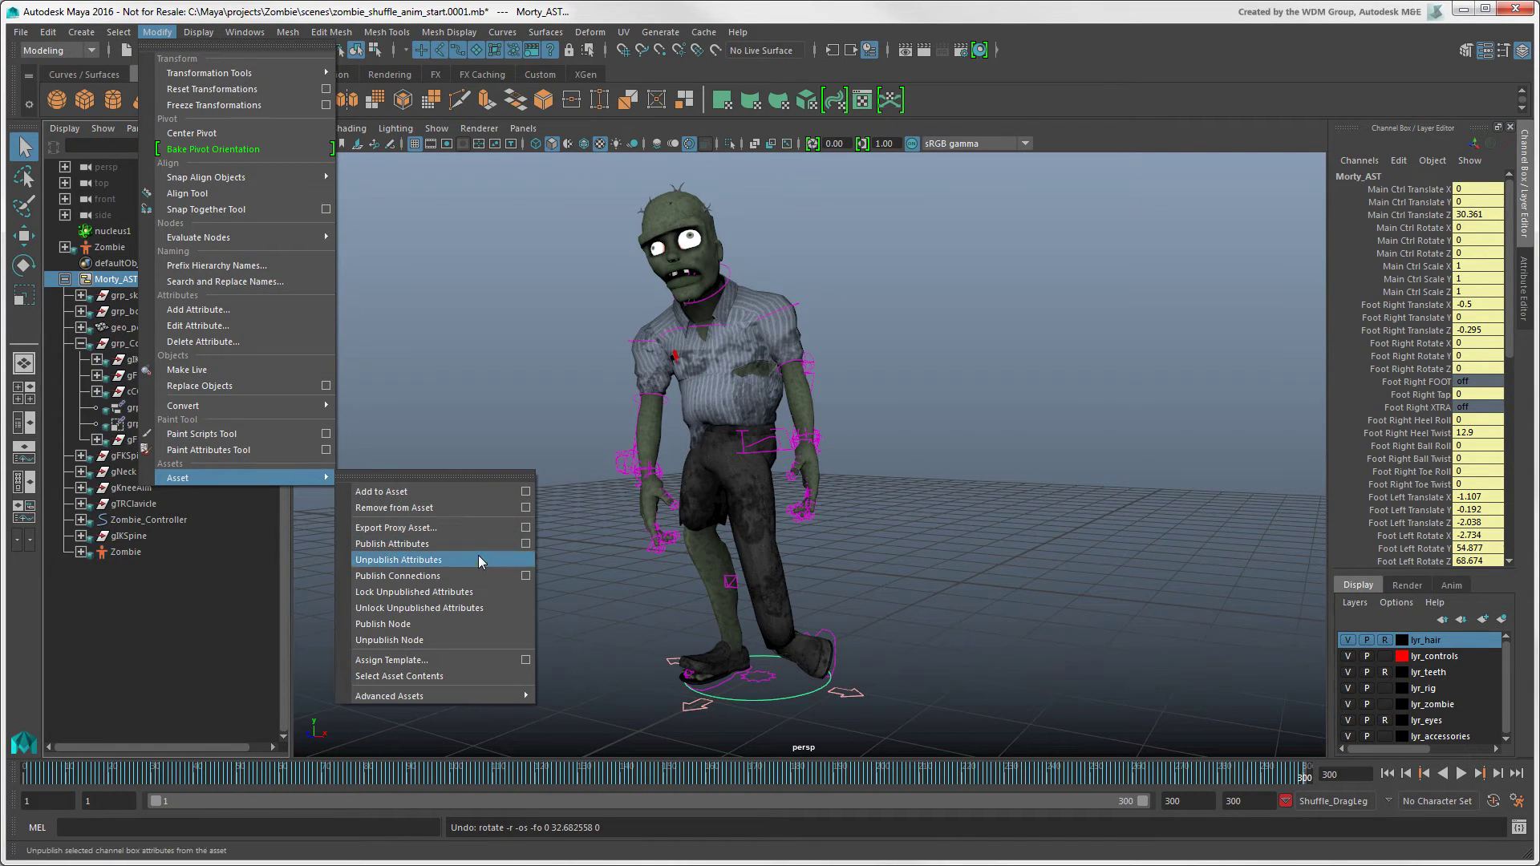
{"action": "left_click", "coordinate": [491, 591]}
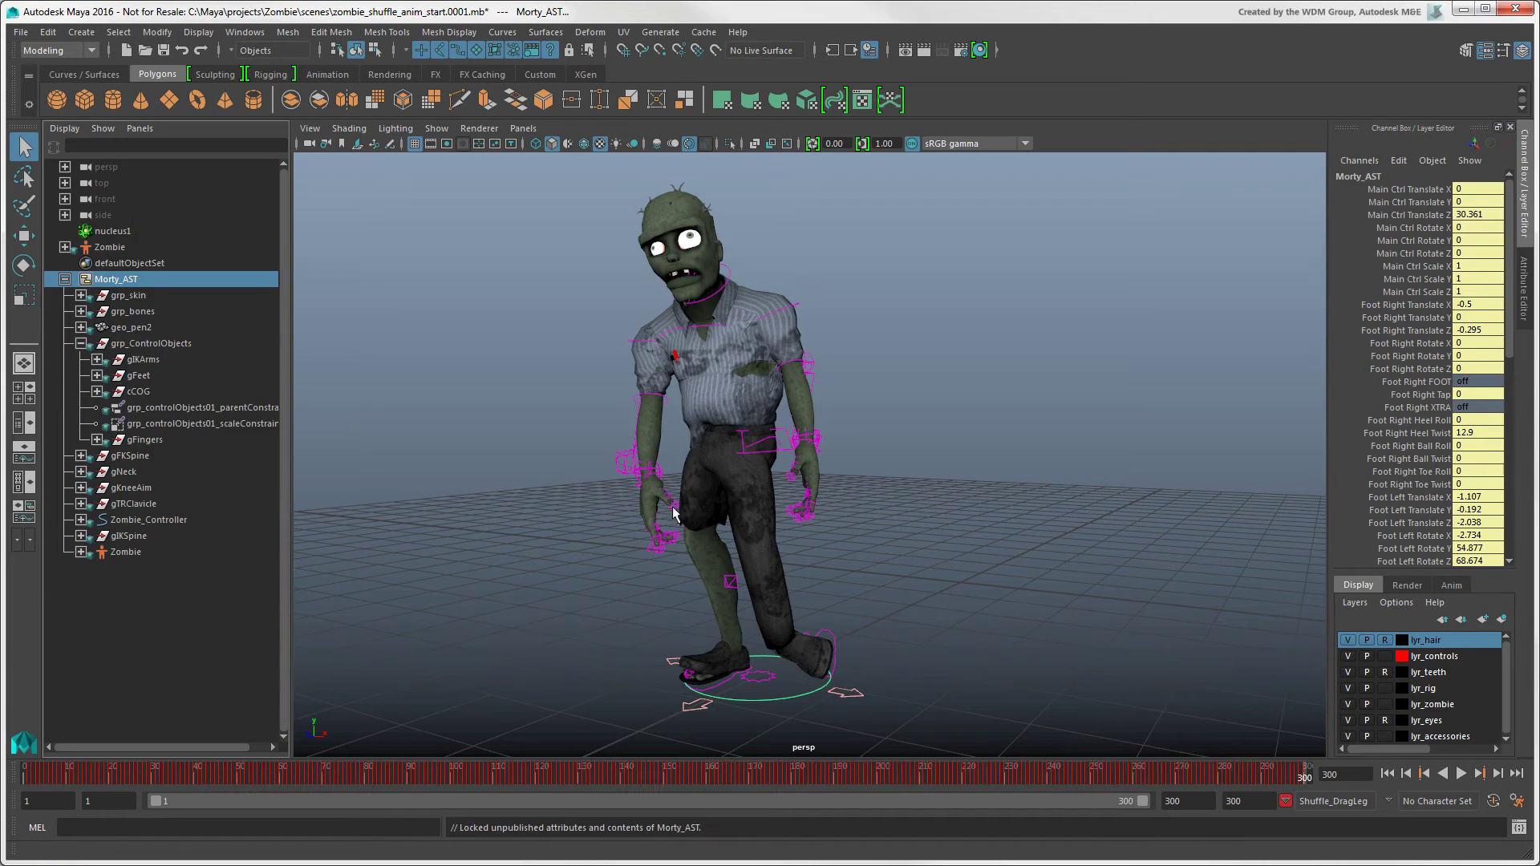
{"action": "left_click", "coordinate": [750, 451]}
{"action": "key", "text": "e"}
{"action": "mouse_move", "coordinate": [783, 434]}
{"action": "left_mouse_down"}
{"action": "mouse_move", "coordinate": [777, 366]}
{"action": "mouse_move", "coordinate": [690, 387]}
{"action": "left_mouse_up"}
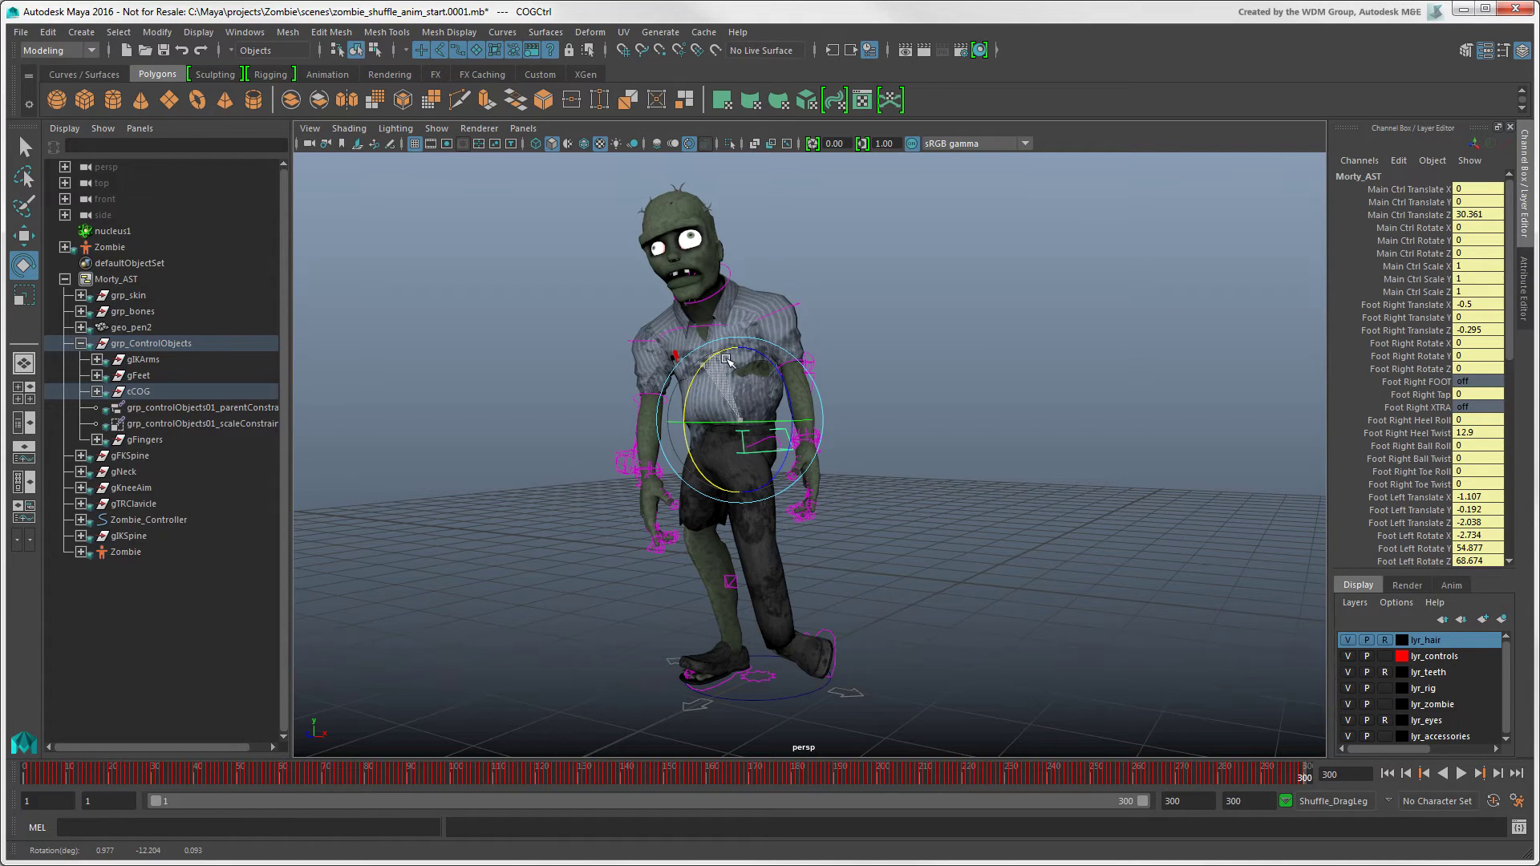
{"action": "left_click_drag", "start_coordinate": [690, 389], "coordinate": [676, 375]}
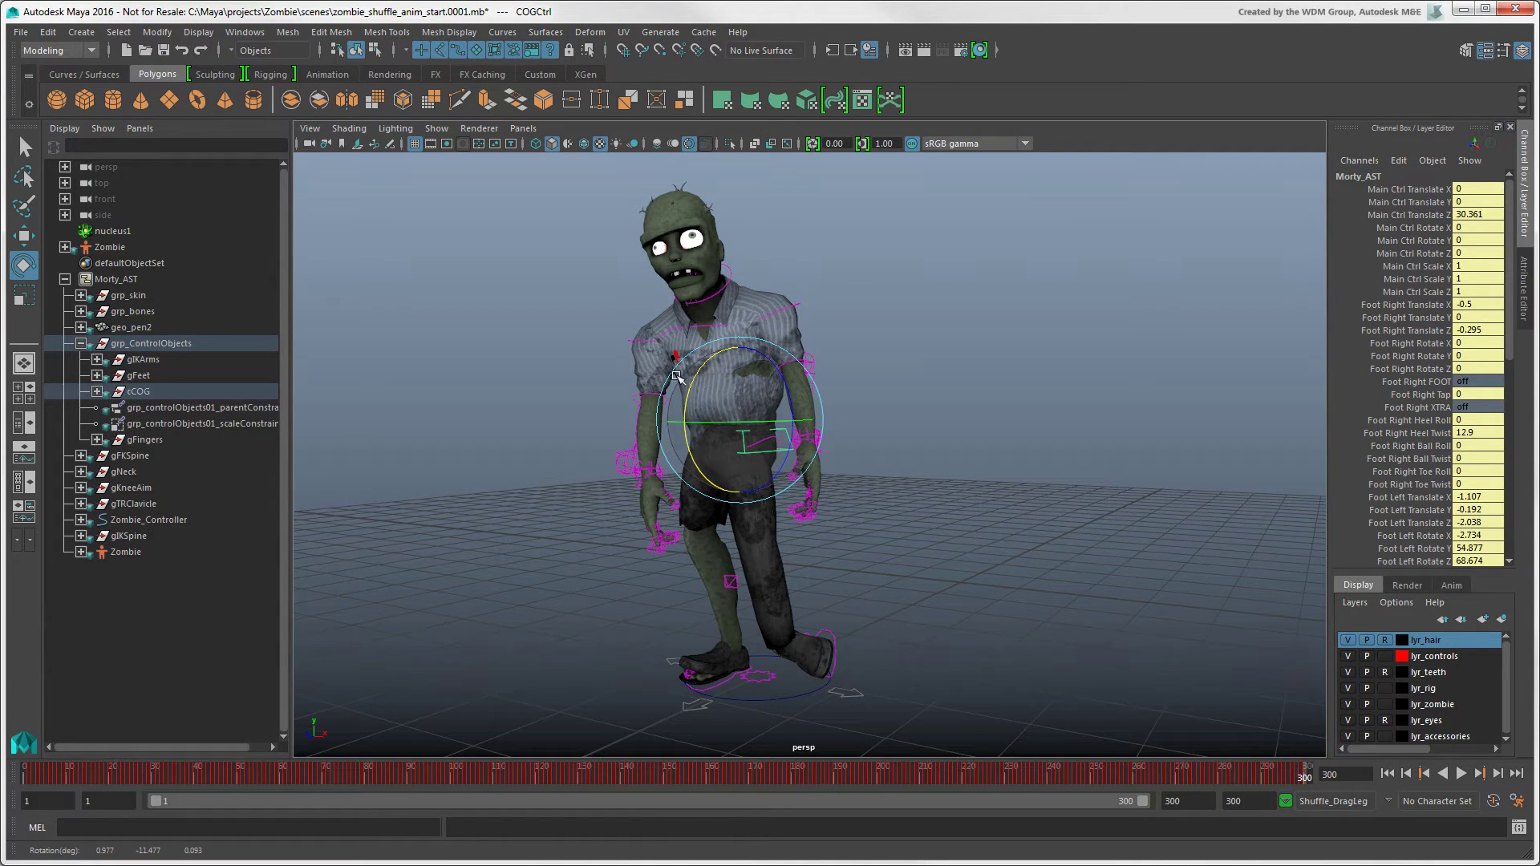
Unlock Morty_AST's unpublished attributes and rotate the torso again to confirm.
{"action": "left_click", "coordinate": [127, 280]}
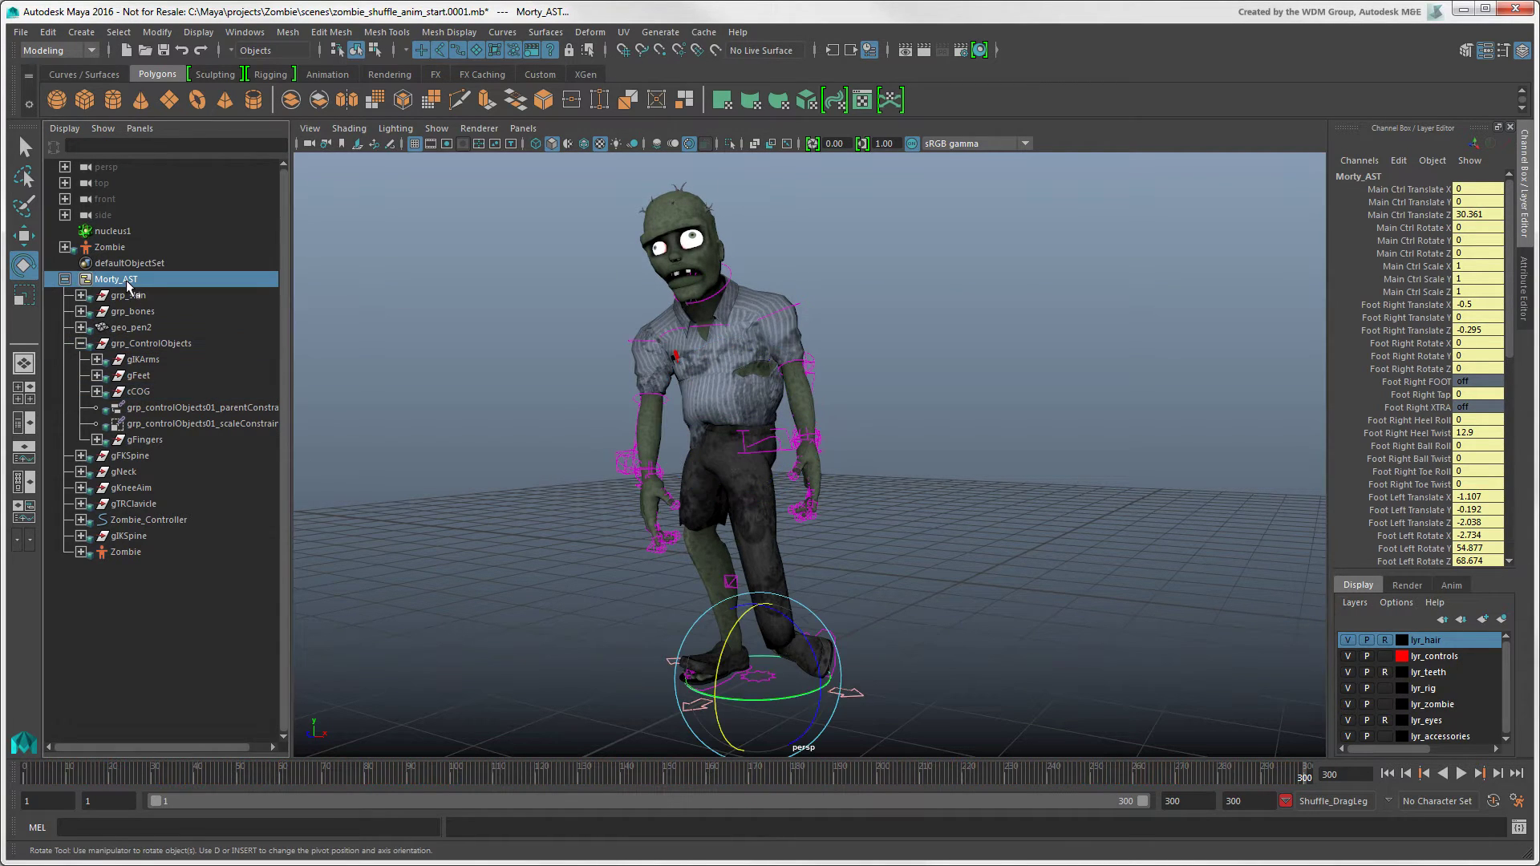
{"action": "left_click", "coordinate": [158, 33]}
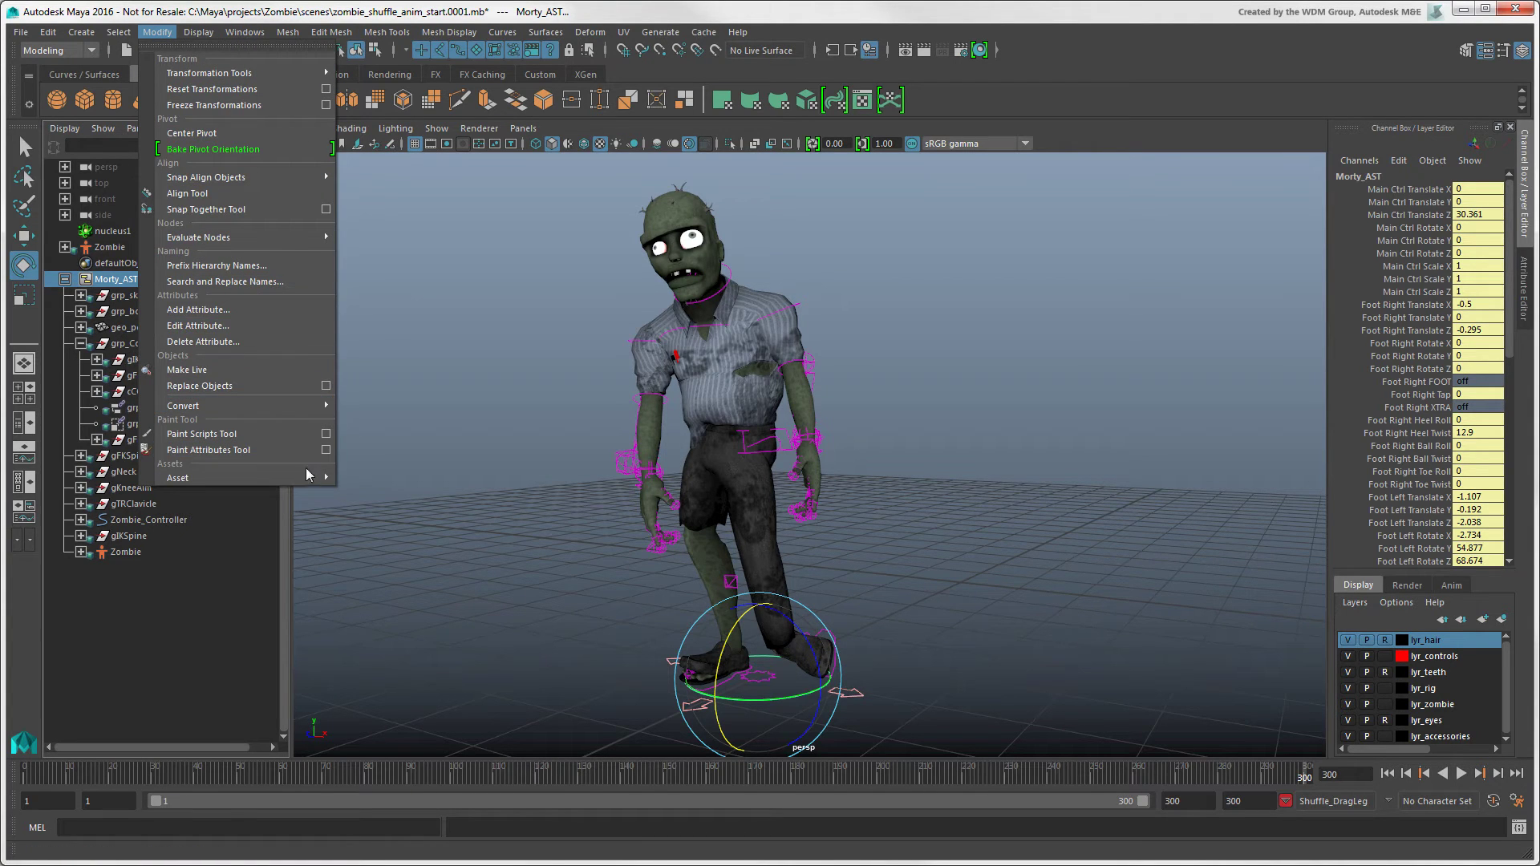
{"action": "left_click", "coordinate": [501, 608]}
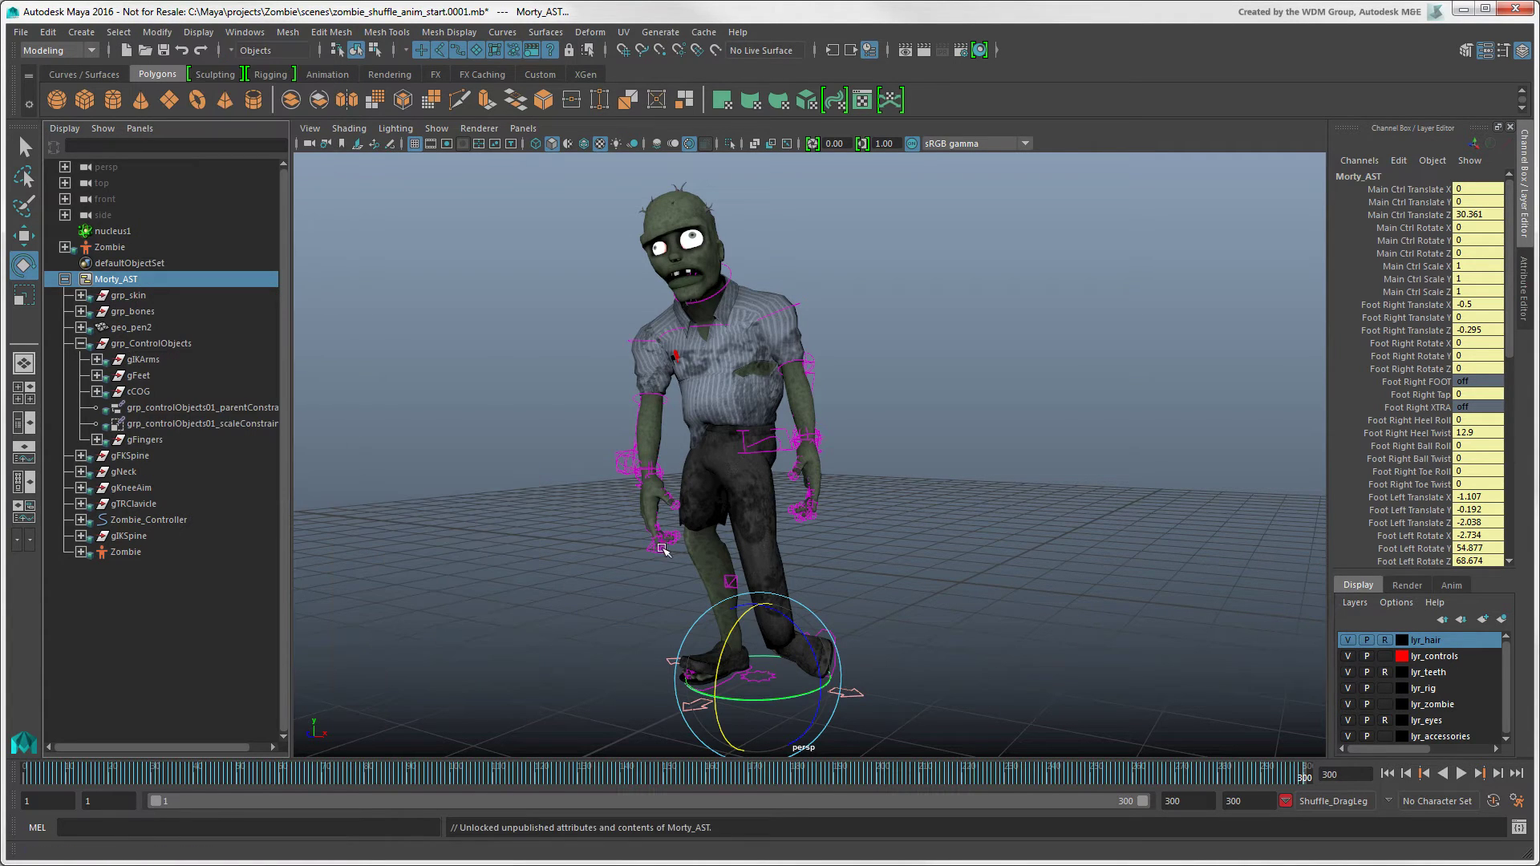
{"action": "left_click", "coordinate": [791, 441]}
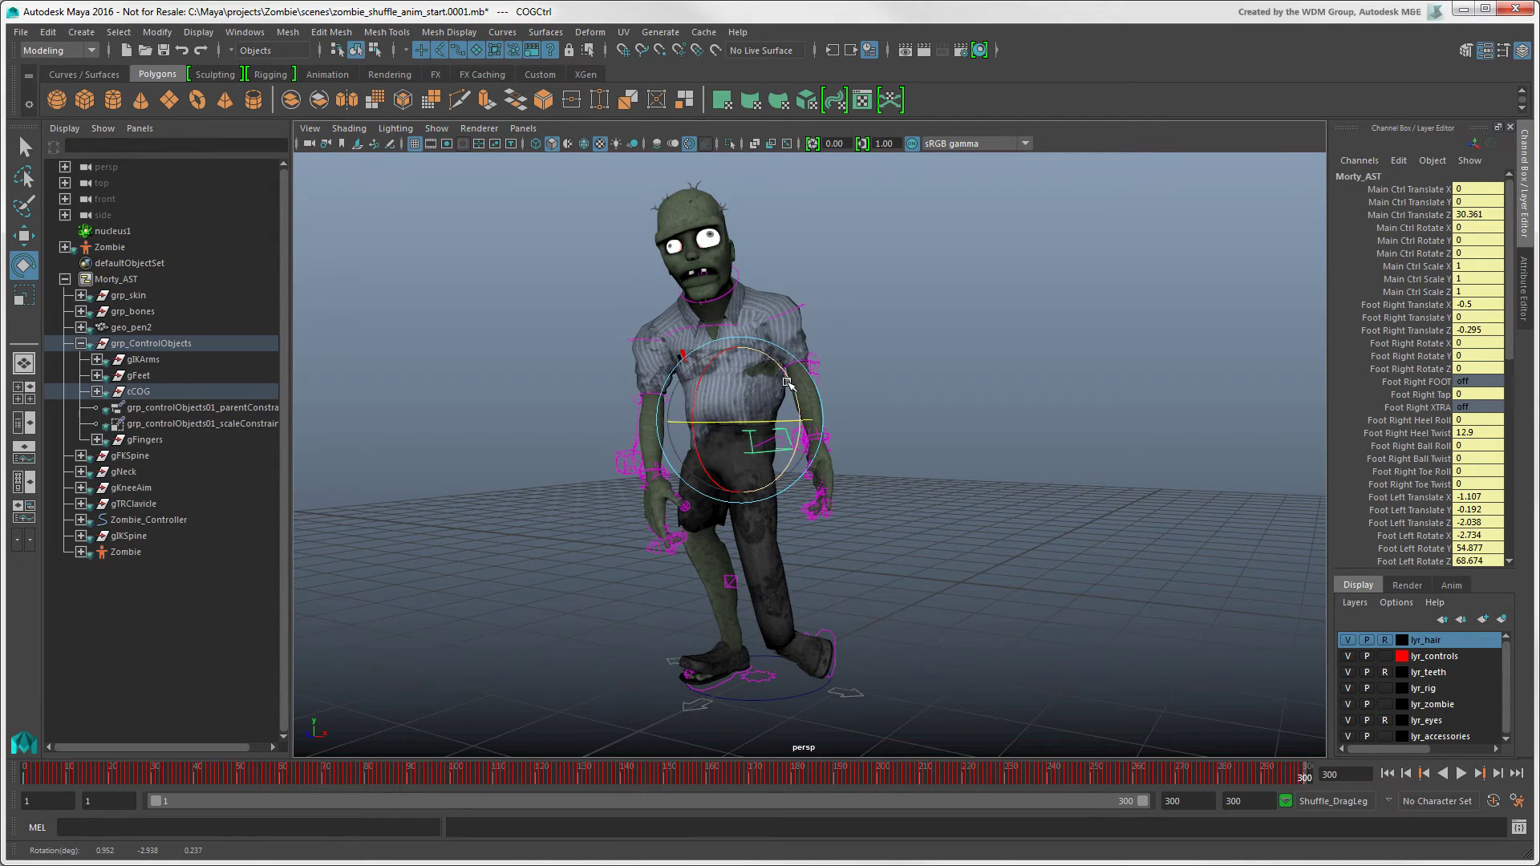
{"action": "mouse_move", "coordinate": [788, 383]}
{"action": "left_mouse_down"}
{"action": "mouse_move", "coordinate": [690, 416]}
{"action": "mouse_move", "coordinate": [704, 382]}
{"action": "left_mouse_up"}
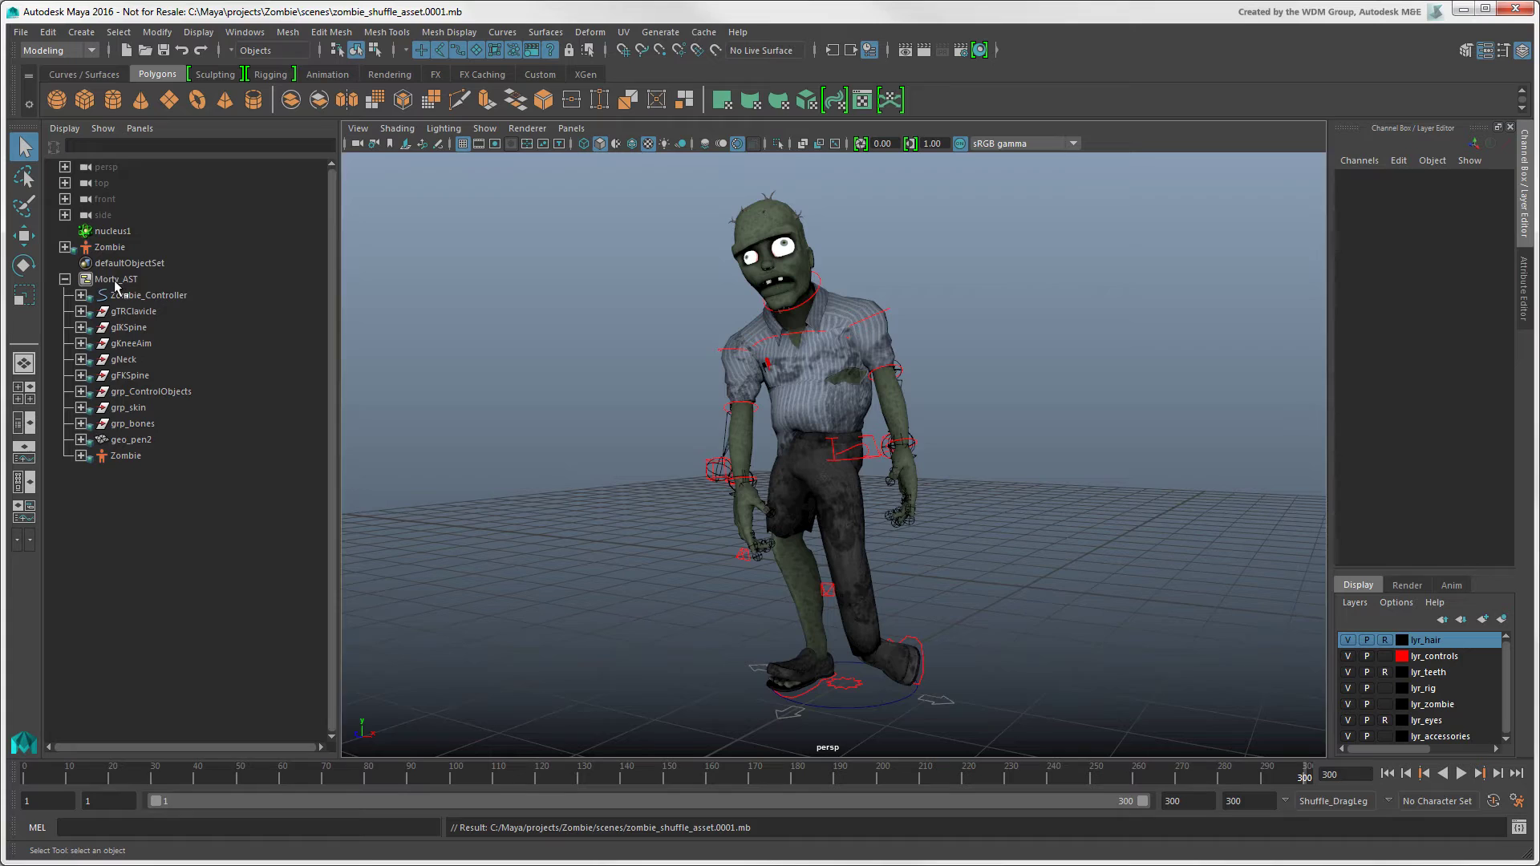
Export the selected Morty_AST asset as Morty_AST.mb into the project's assets folder.
{"action": "left_click", "coordinate": [117, 279]}
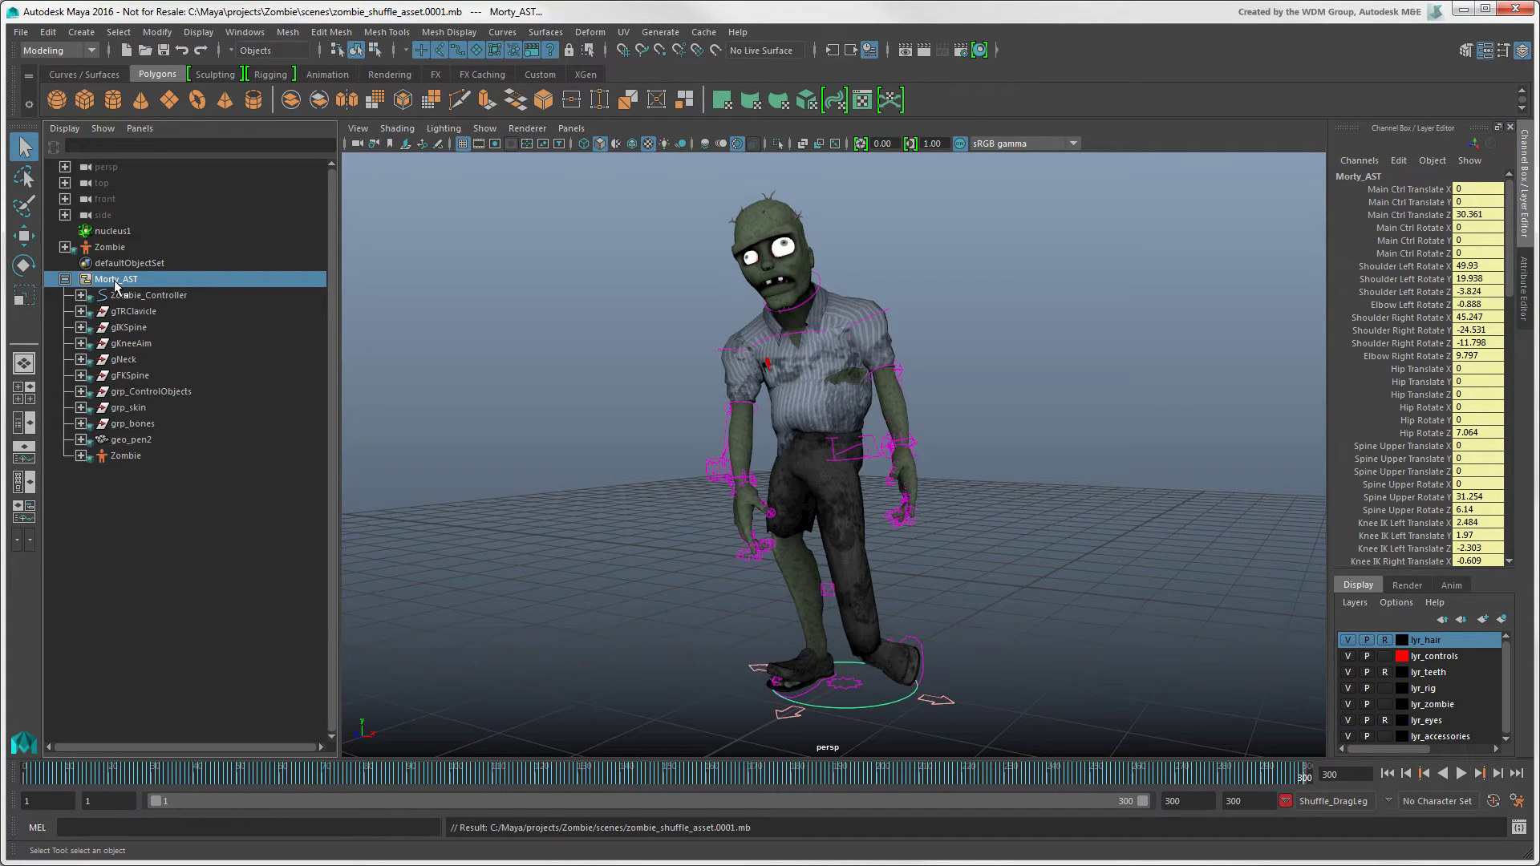
{"action": "left_click", "coordinate": [20, 31]}
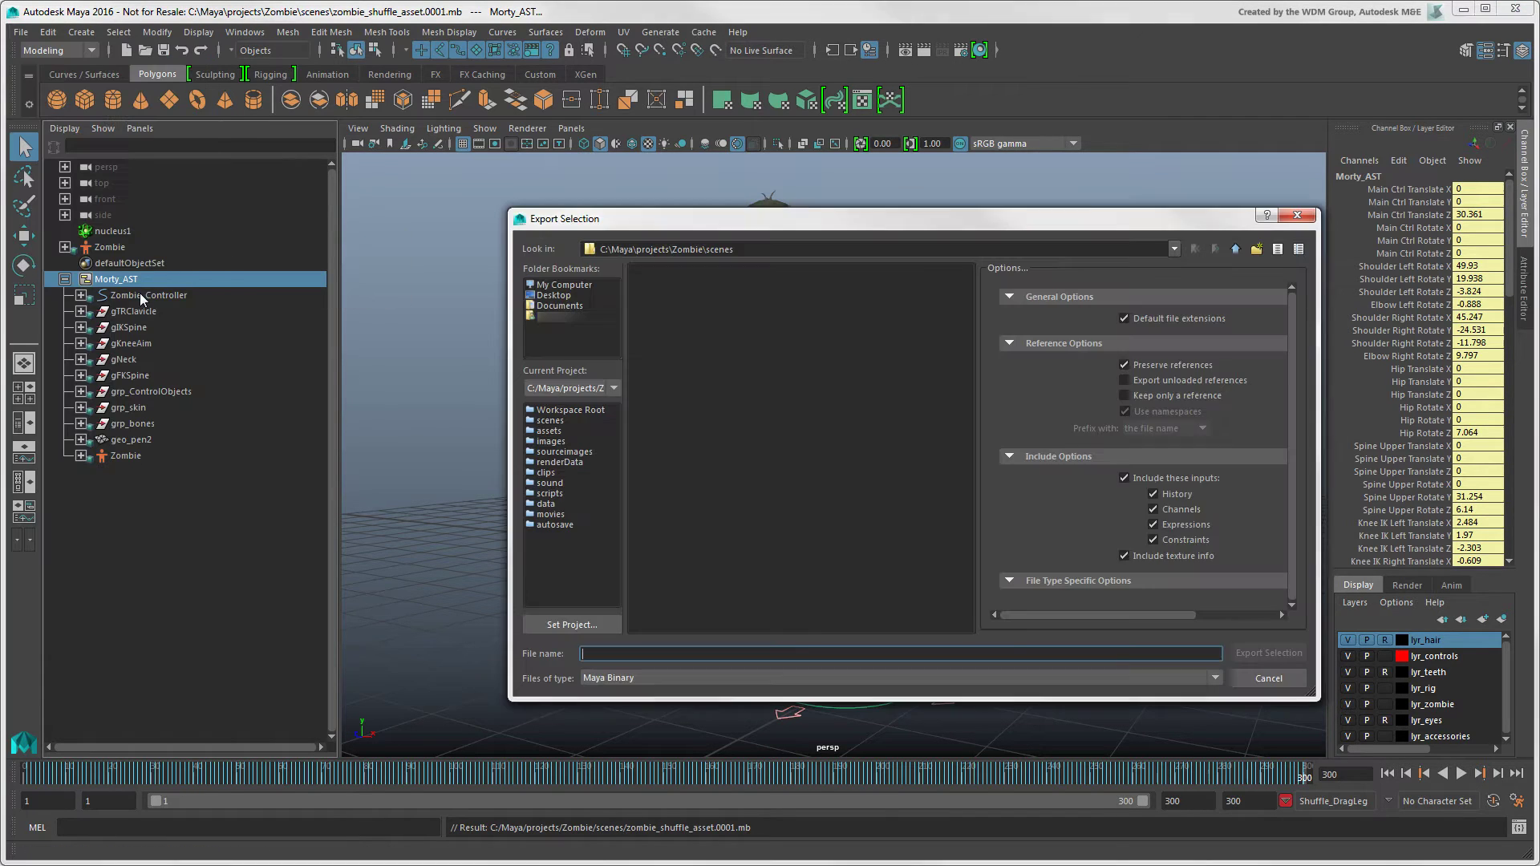
{"action": "left_click", "coordinate": [1236, 248]}
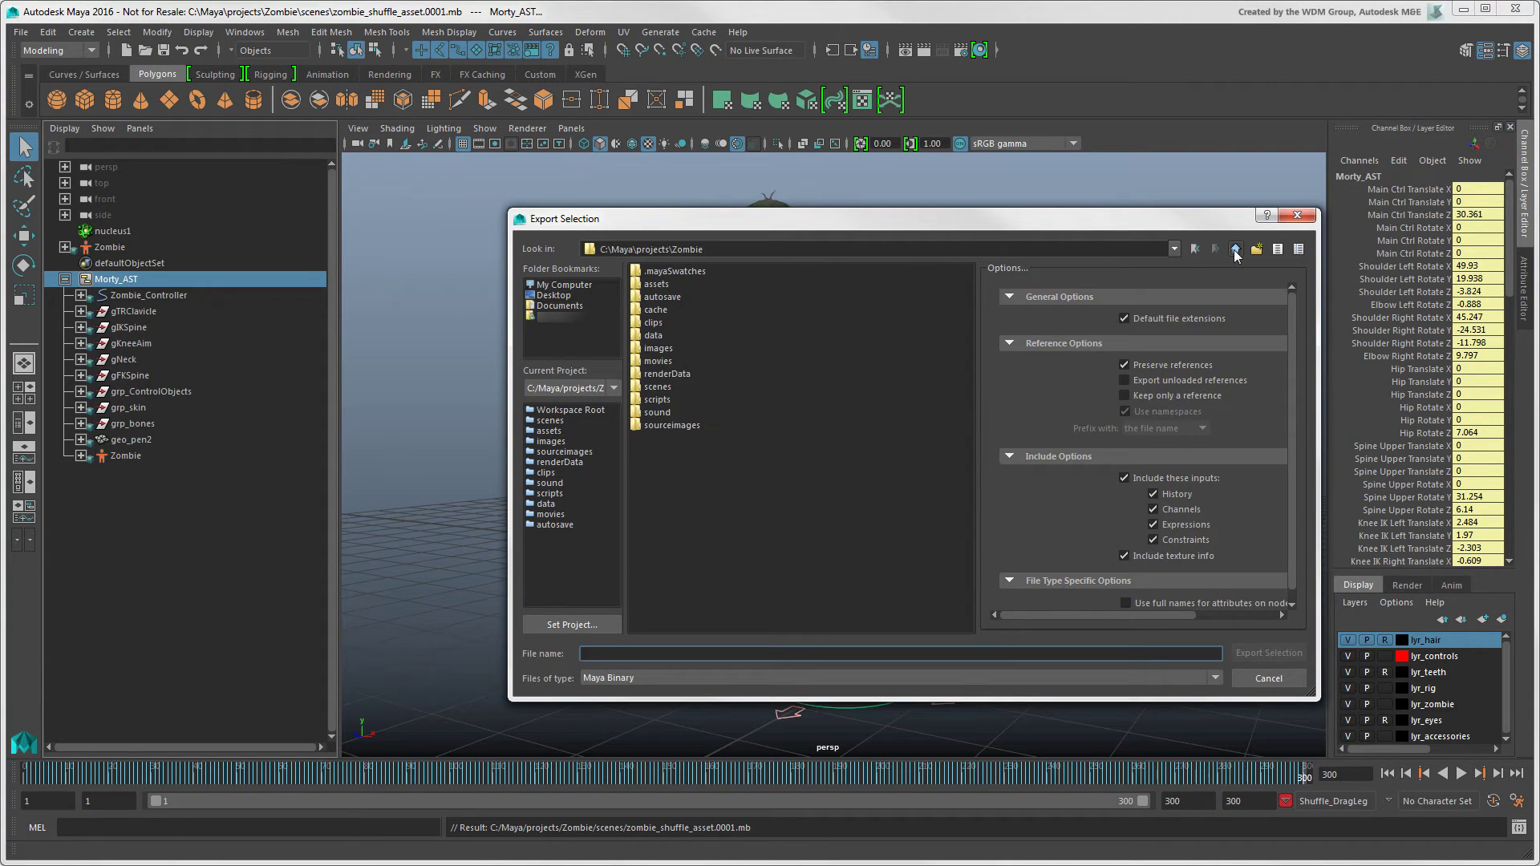
{"action": "double_click", "coordinate": [643, 286]}
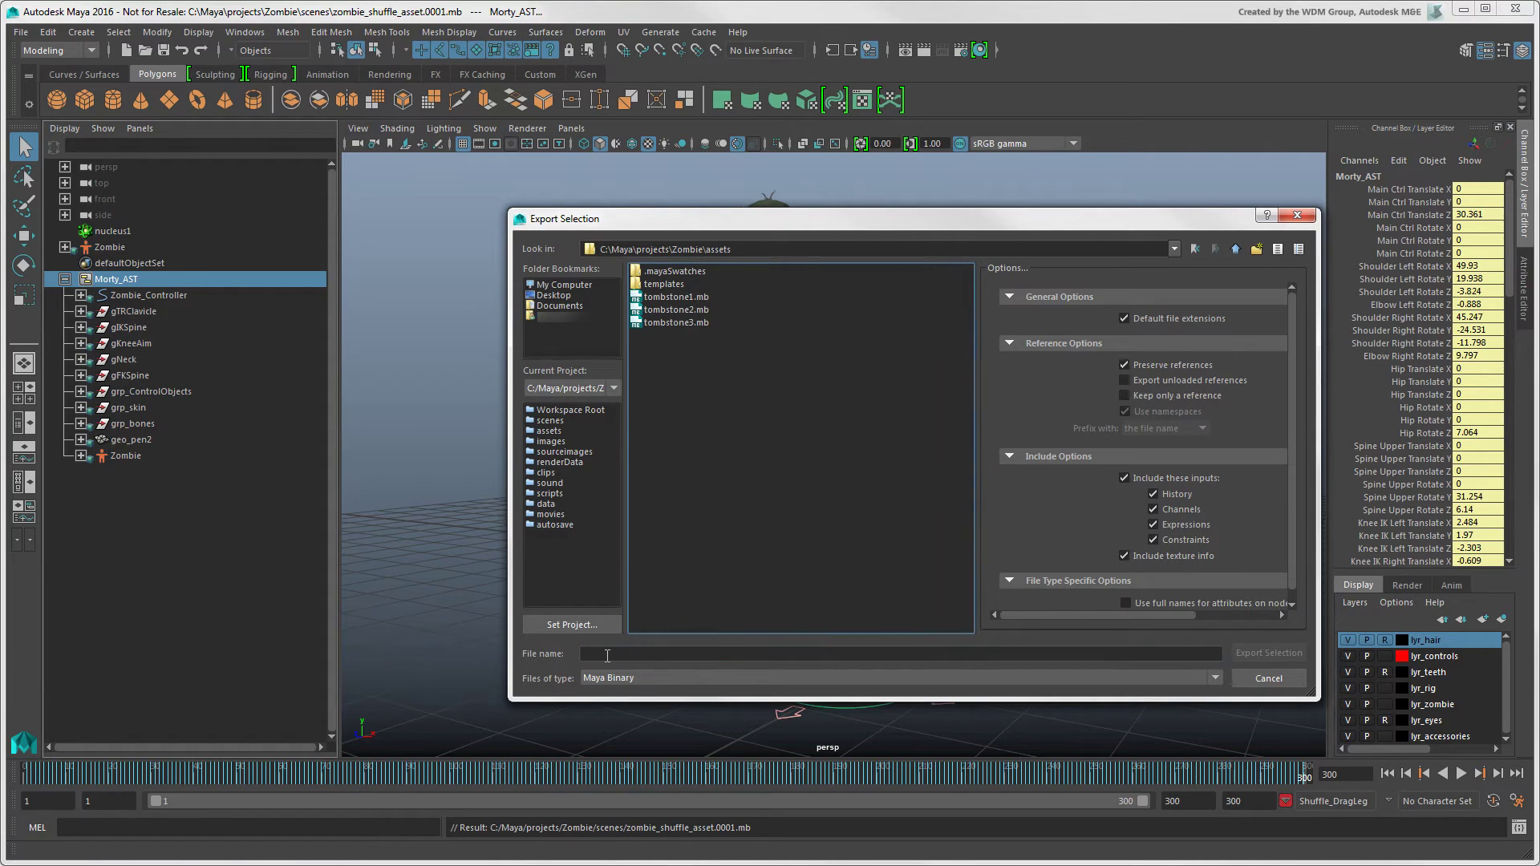
{"action": "left_click", "coordinate": [608, 655]}
{"action": "type", "text": "Morty_AST"}
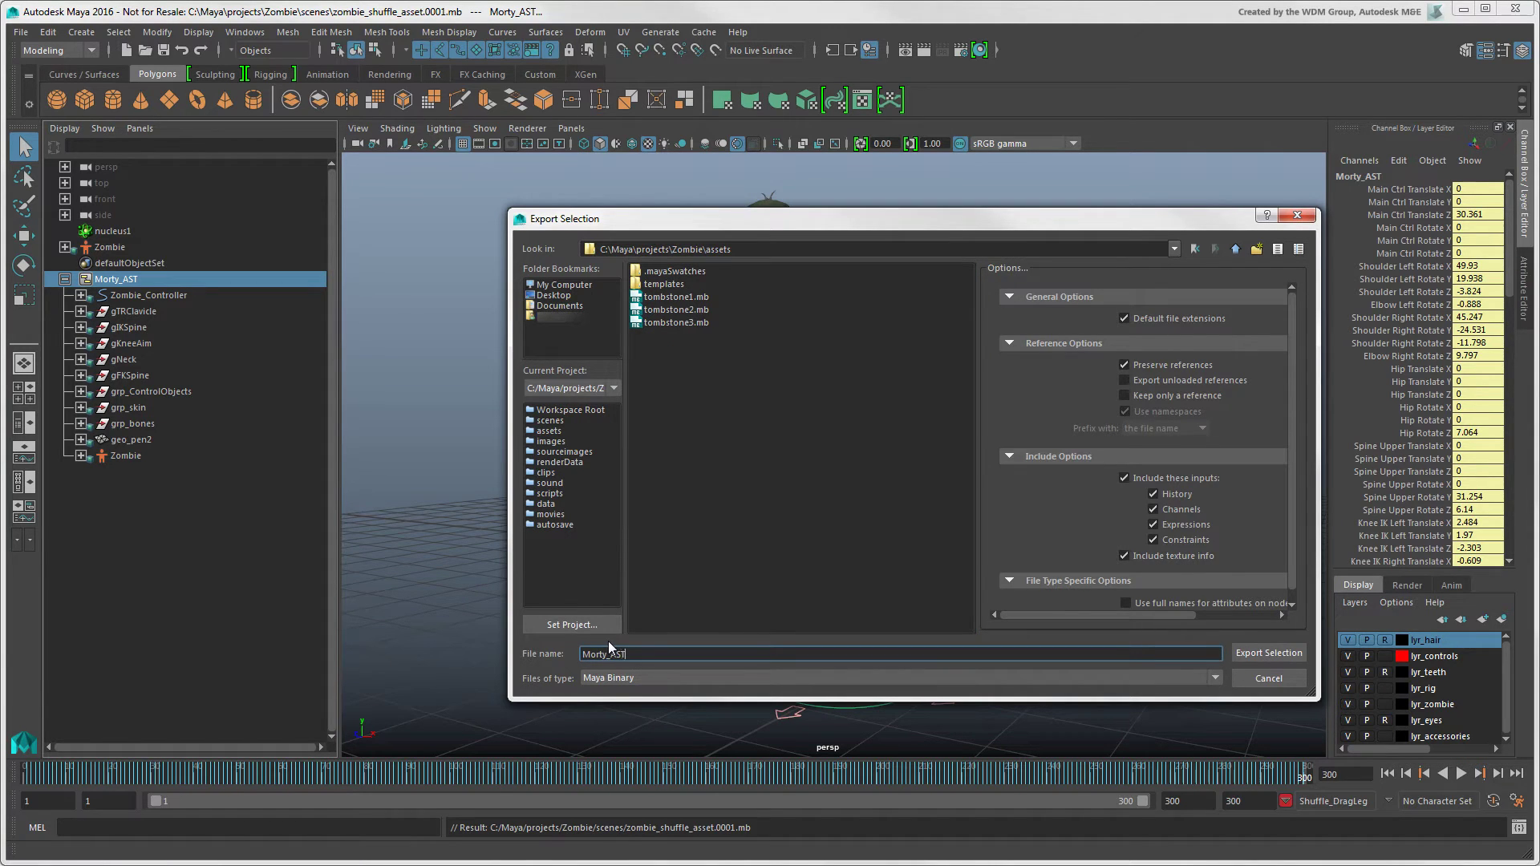
{"action": "left_click", "coordinate": [1260, 651]}
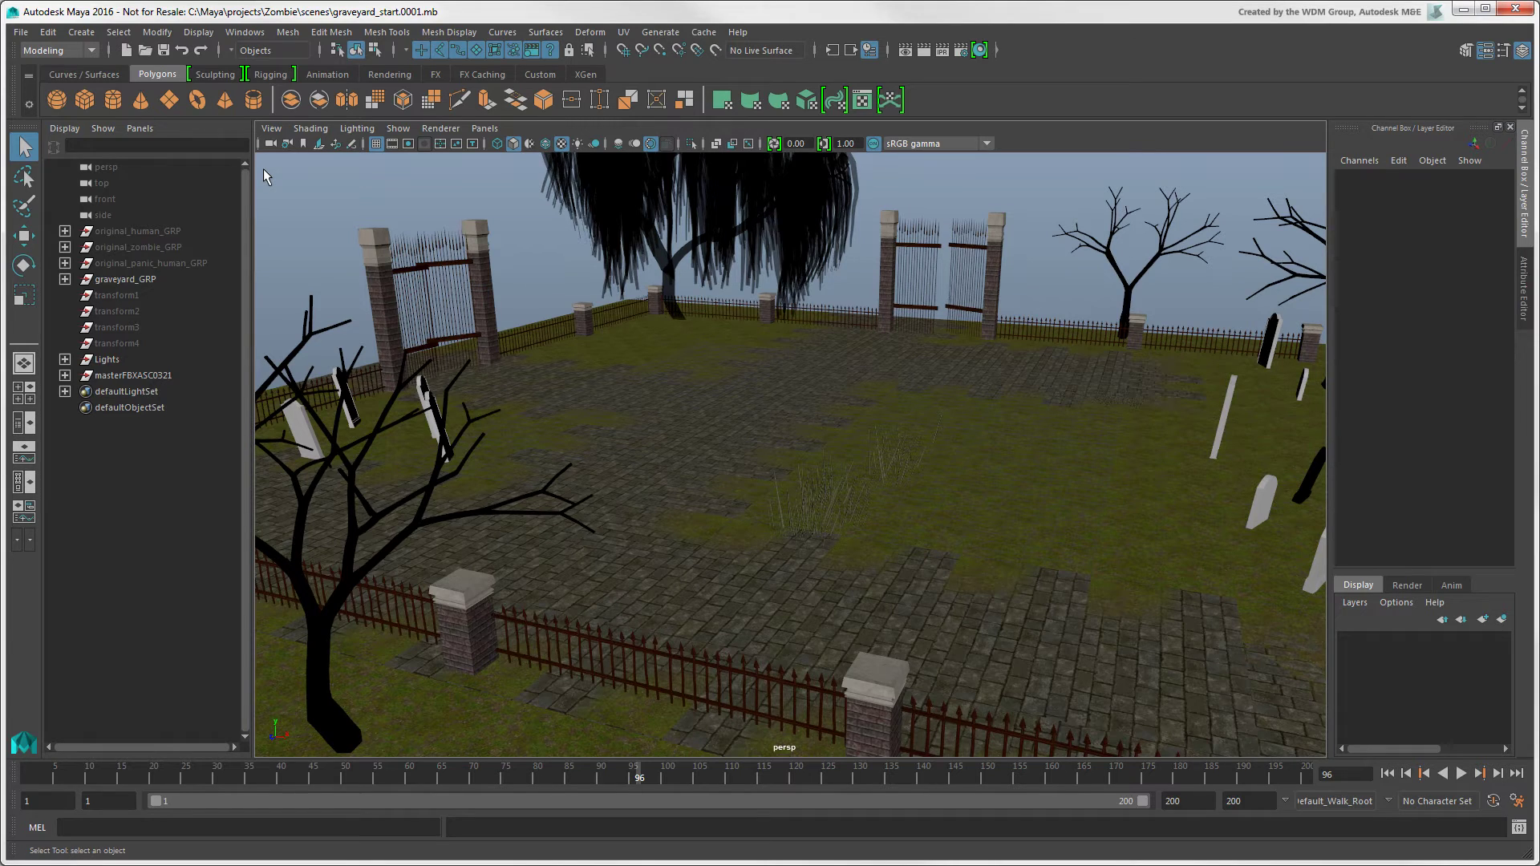
Import Morty_AST.mb into the graveyard scene and frame the zombie in the view.
{"action": "left_click", "coordinate": [20, 33]}
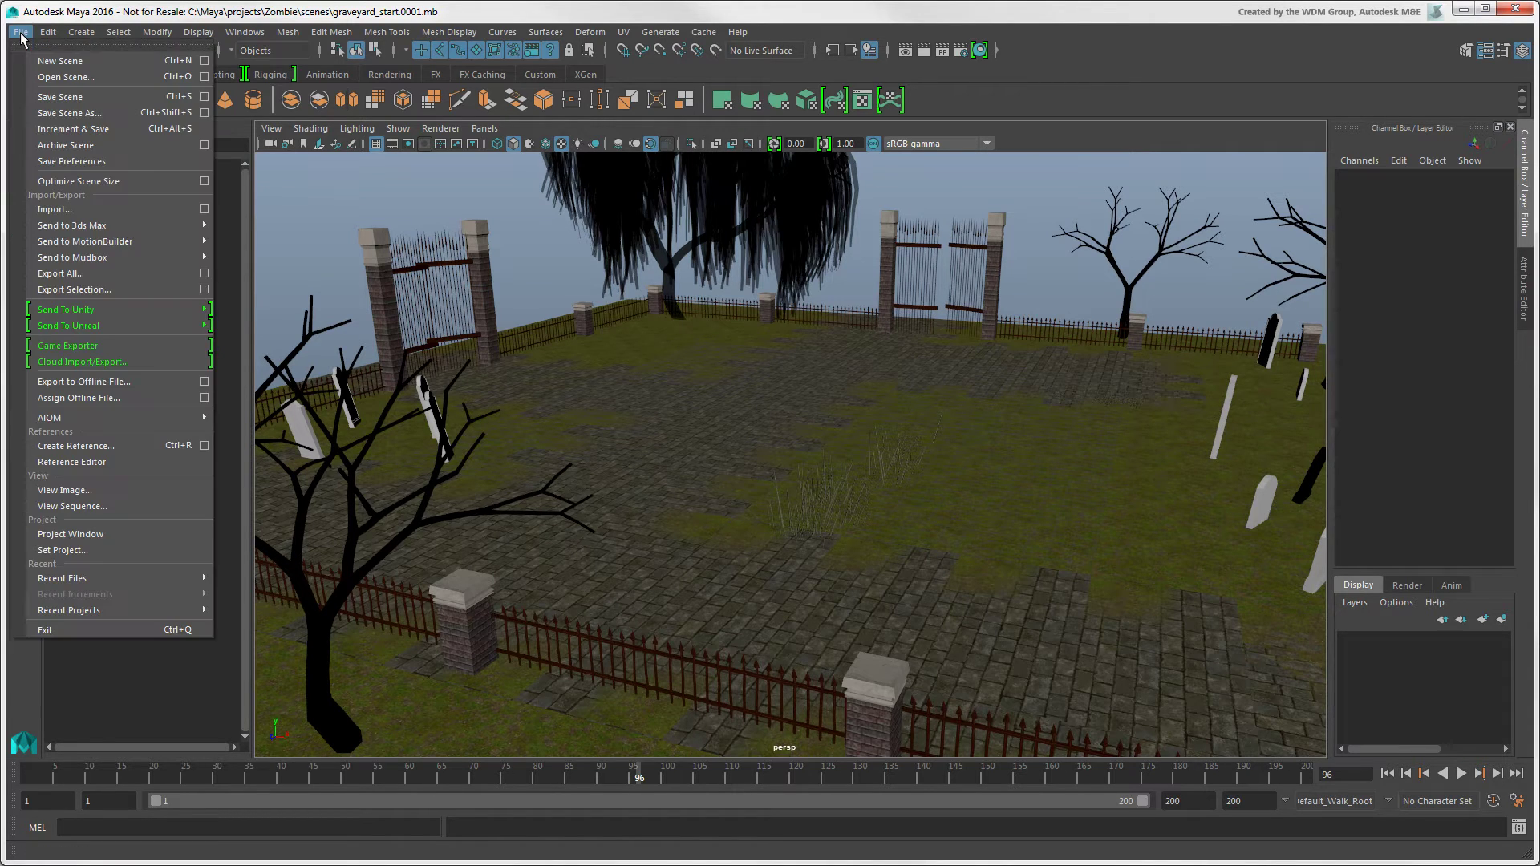
{"action": "left_click", "coordinate": [102, 209]}
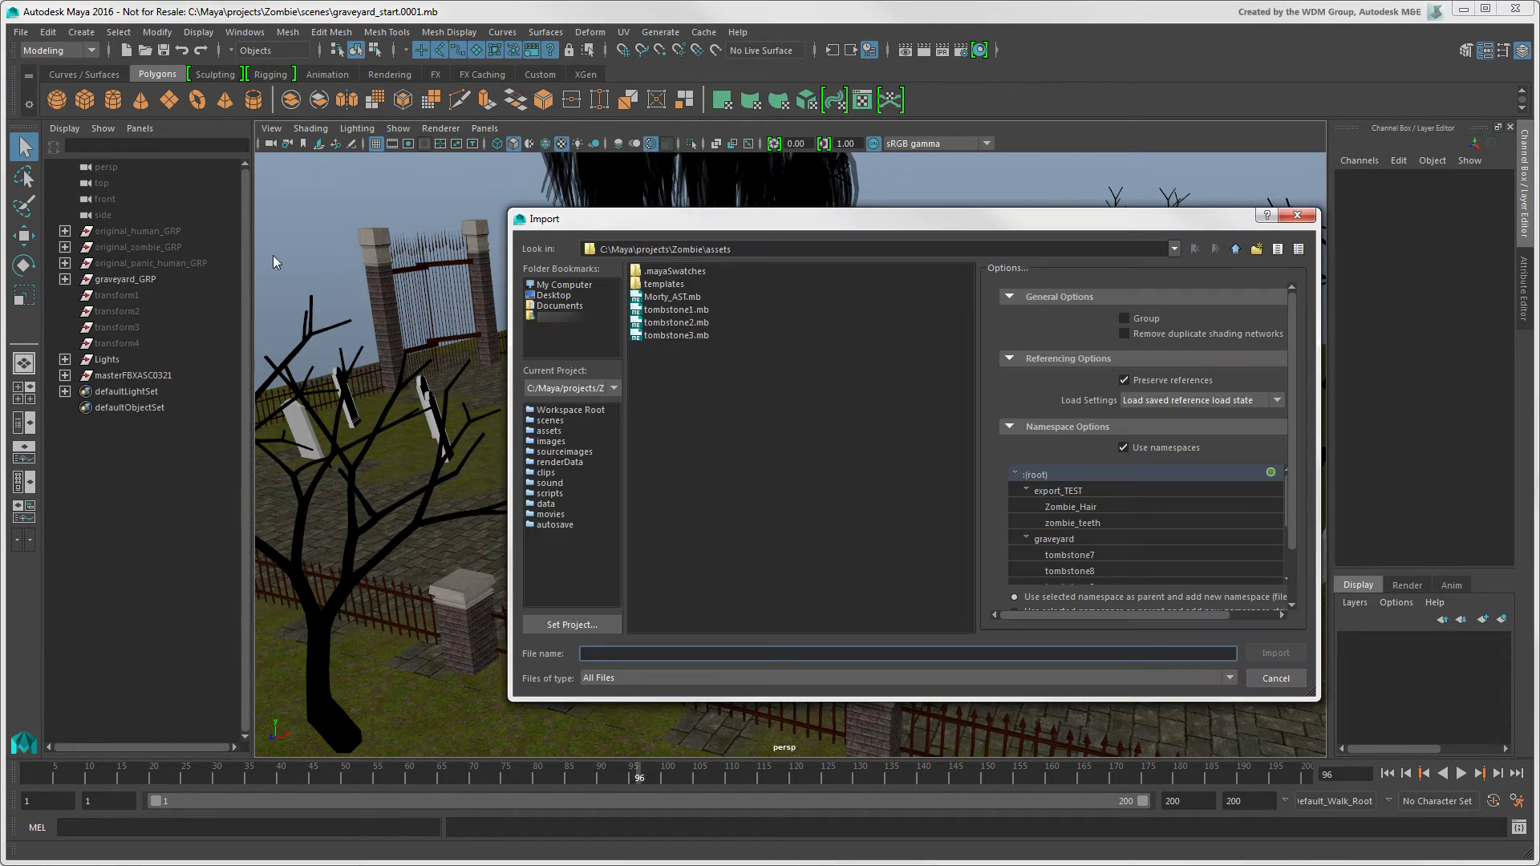
{"action": "left_click", "coordinate": [677, 299]}
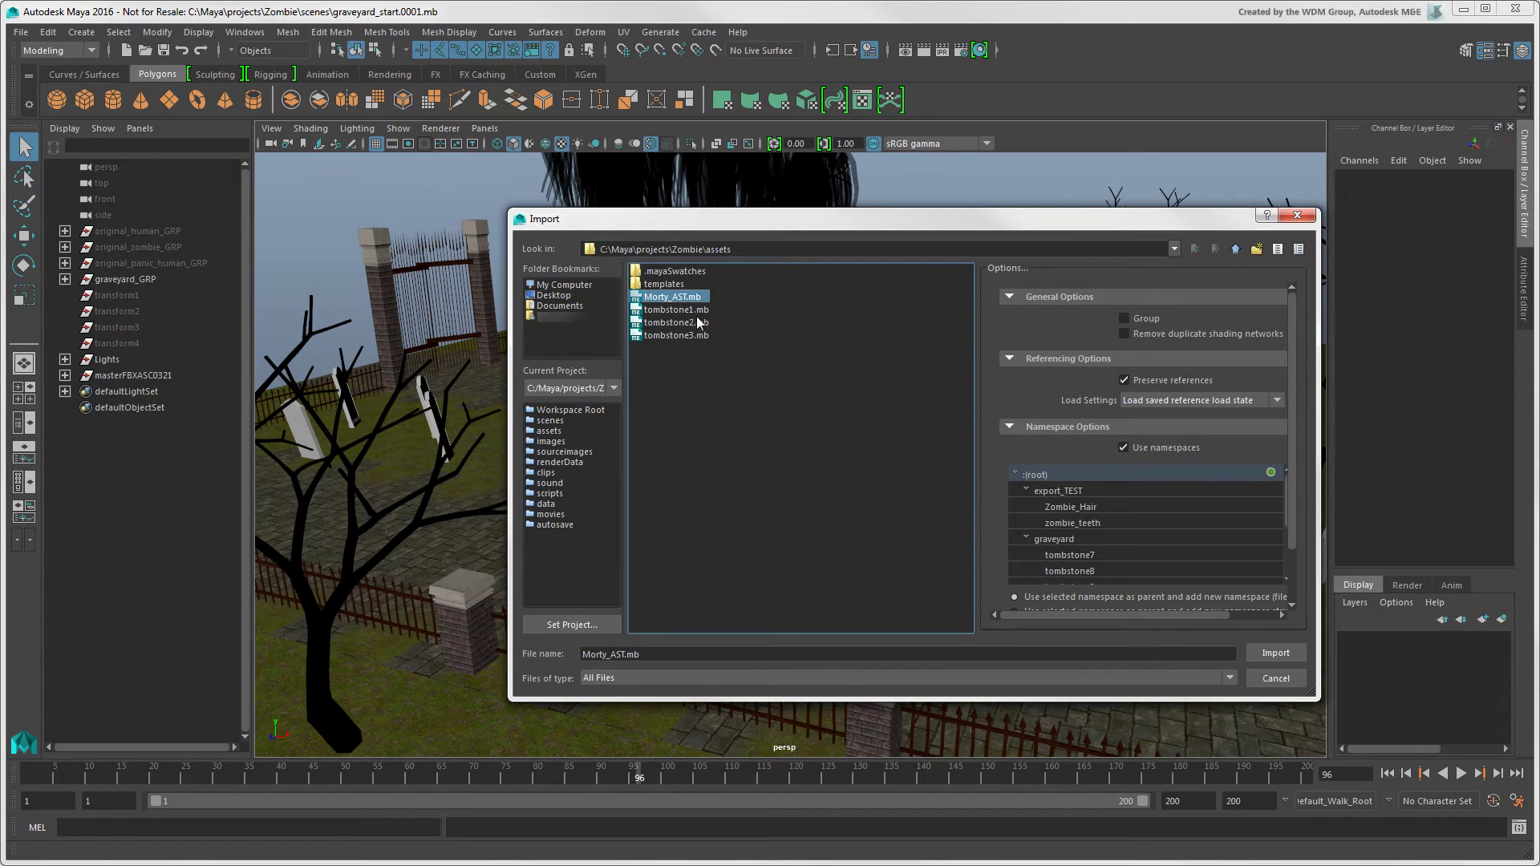
{"action": "left_click", "coordinate": [1277, 656]}
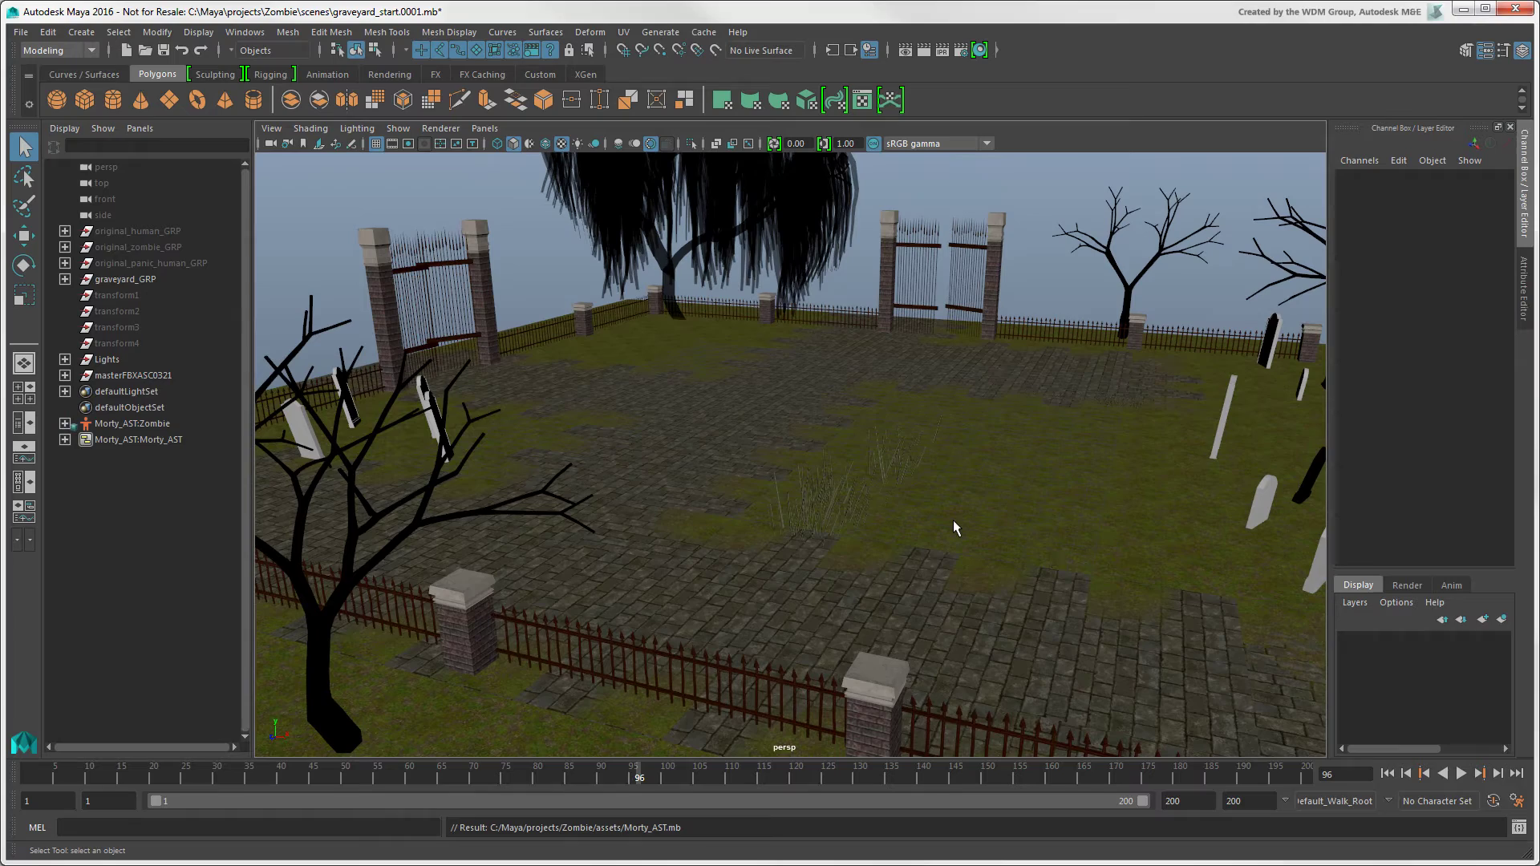
{"action": "key", "text": "f"}
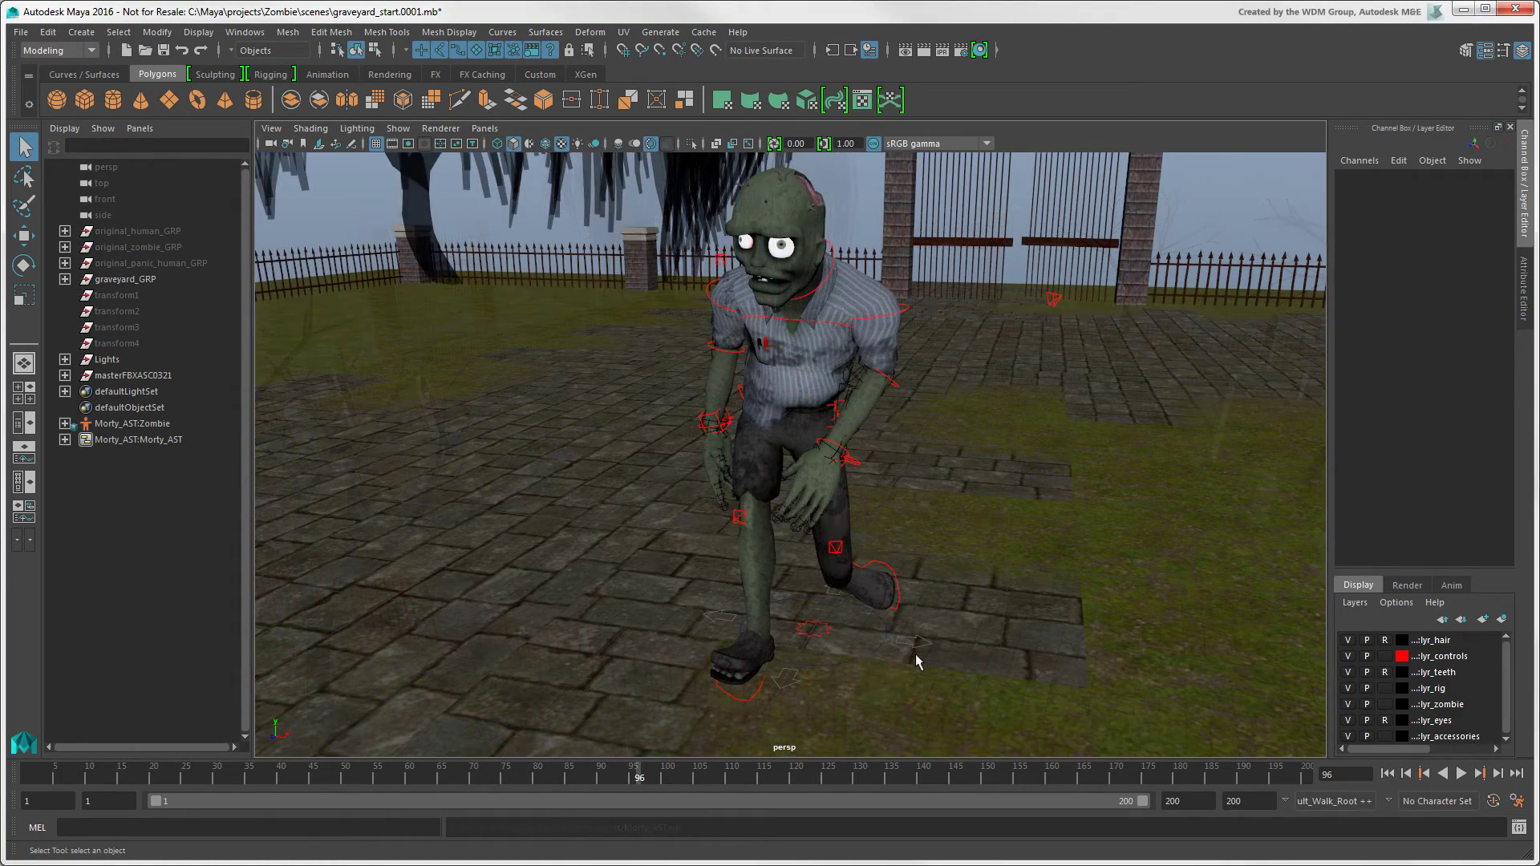
Select Zombie_Controller under Morty_AST and move the zombie across the ground.
{"action": "left_click", "coordinate": [139, 441]}
{"action": "left_click", "coordinate": [65, 439]}
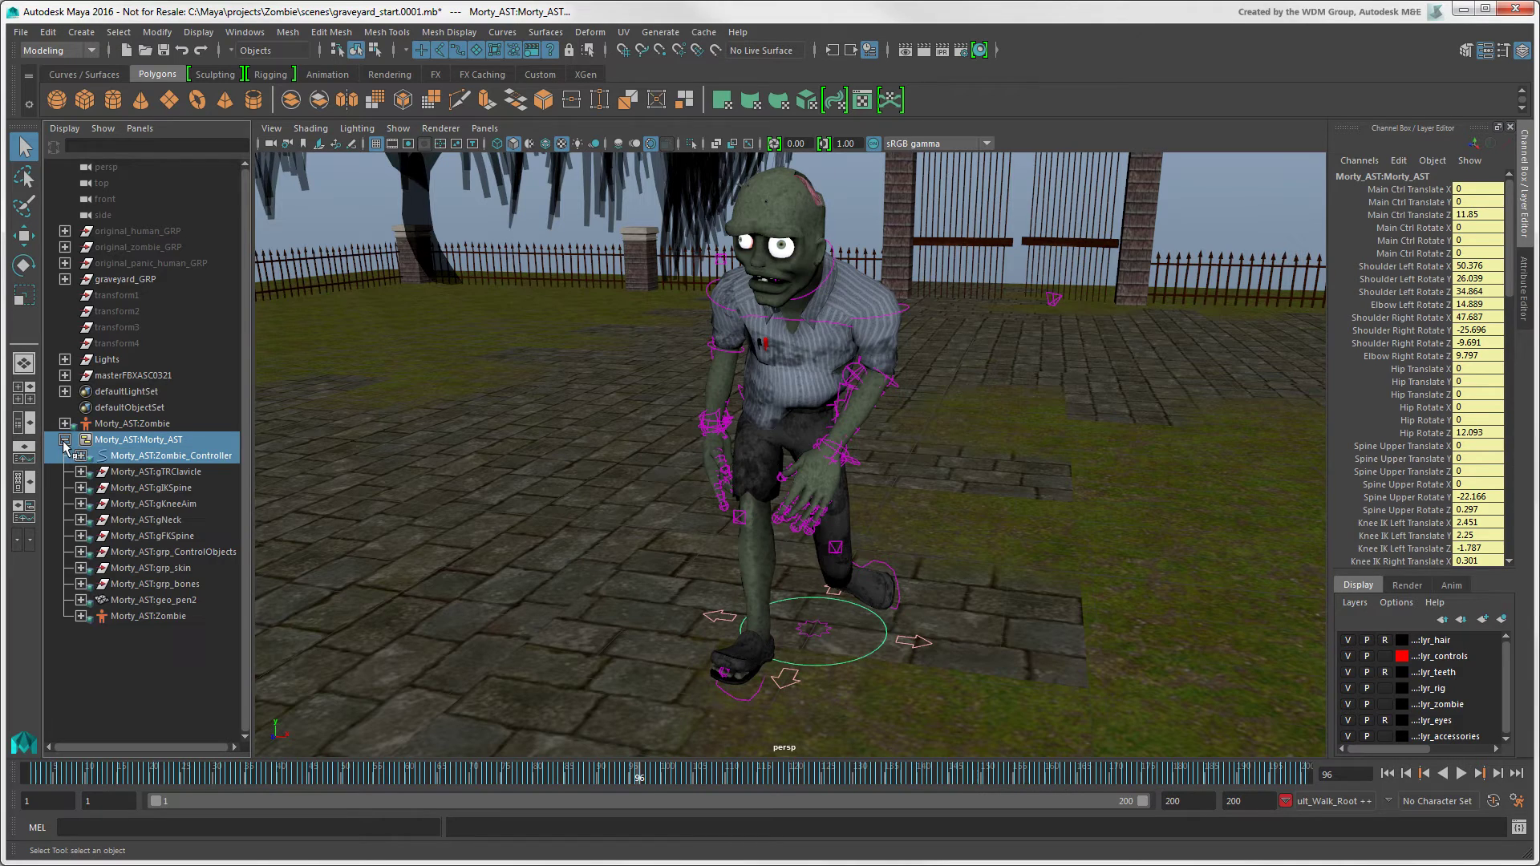
{"action": "left_click", "coordinate": [211, 457]}
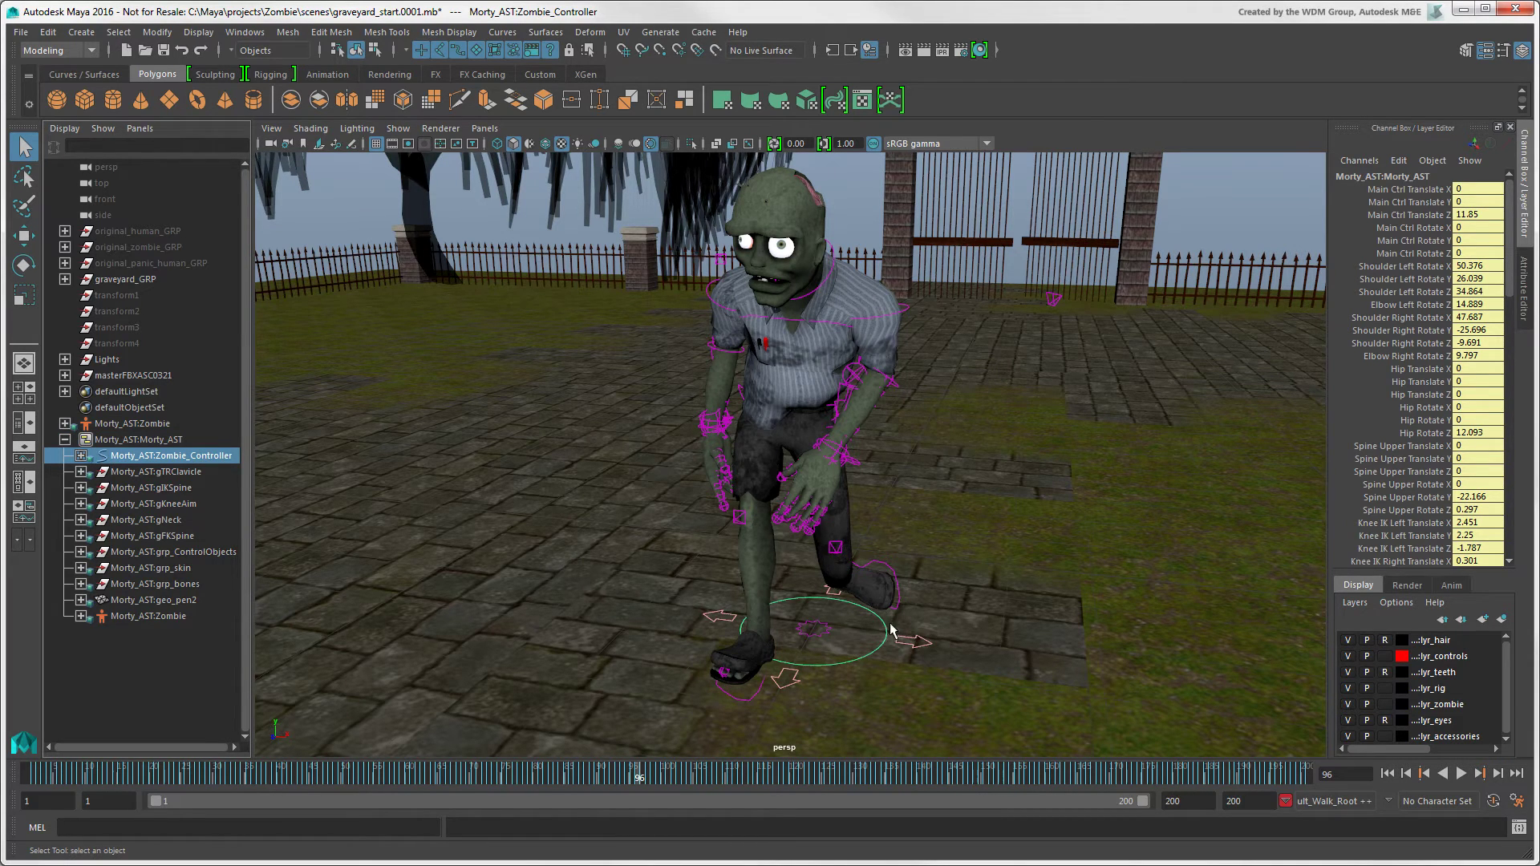
{"action": "key", "text": "w"}
{"action": "left_click_drag", "start_coordinate": [853, 652], "coordinate": [830, 653]}
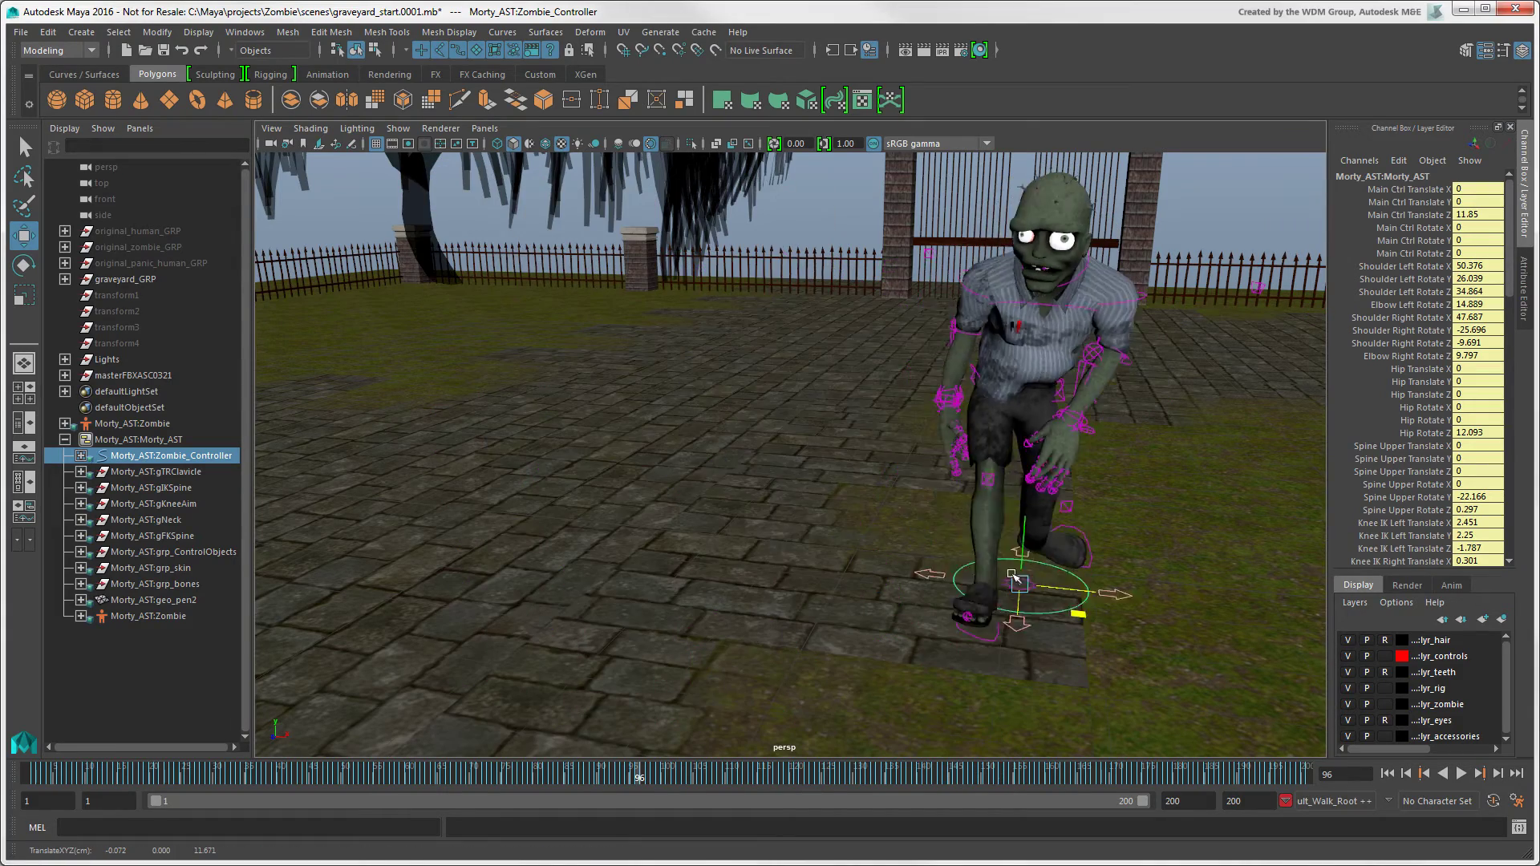
{"action": "left_click_drag", "start_coordinate": [830, 653], "coordinate": [918, 631]}
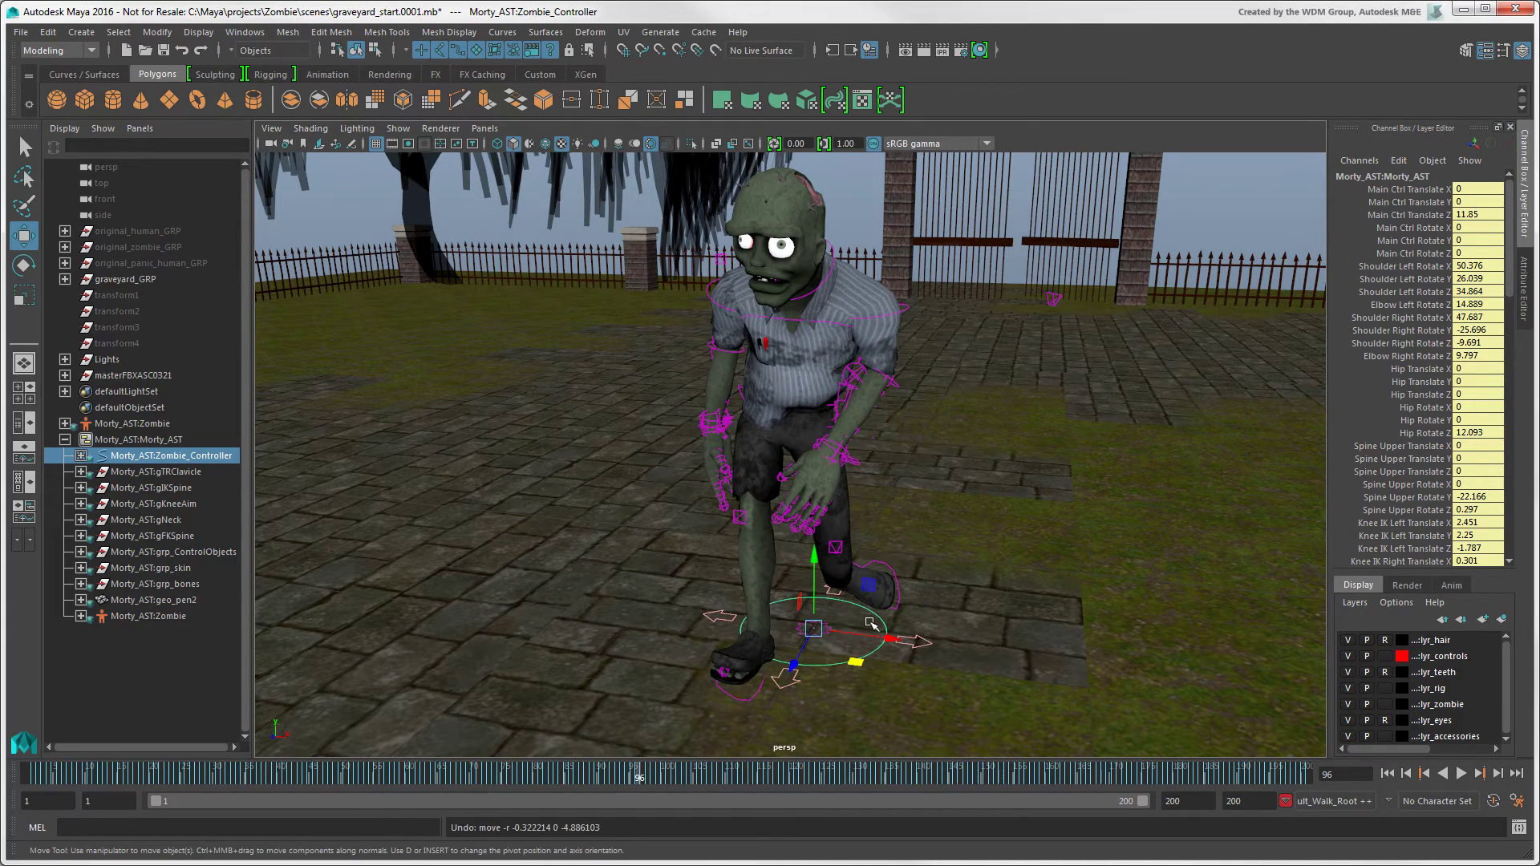
{"action": "left_click_drag", "start_coordinate": [1512, 299], "coordinate": [1513, 376]}
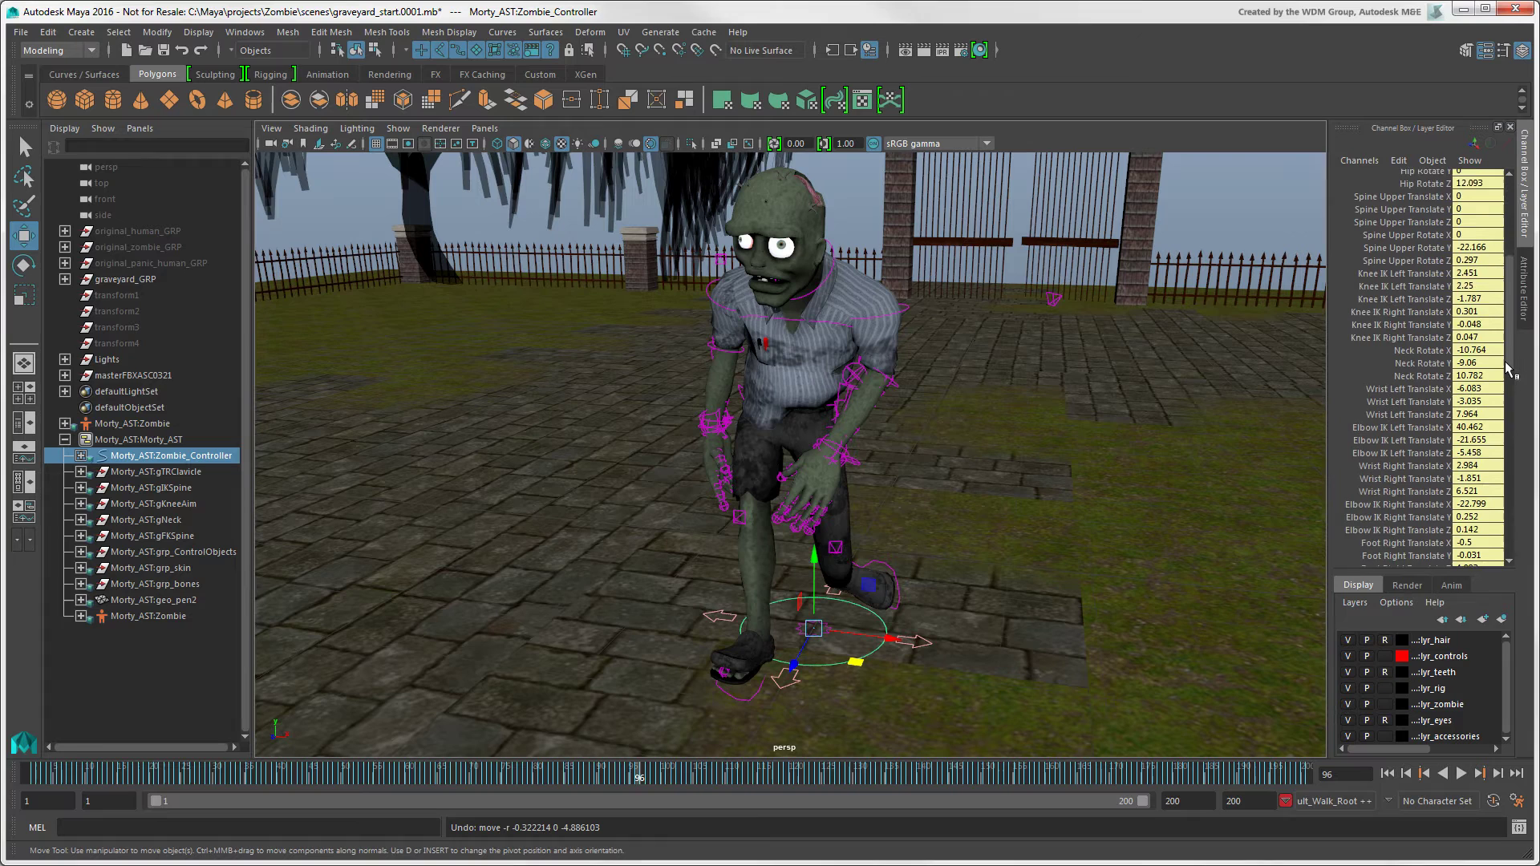
Tilt the zombie's head by dragging the Neck Rotate X, Y and Z channels.
{"action": "left_click", "coordinate": [1388, 339]}
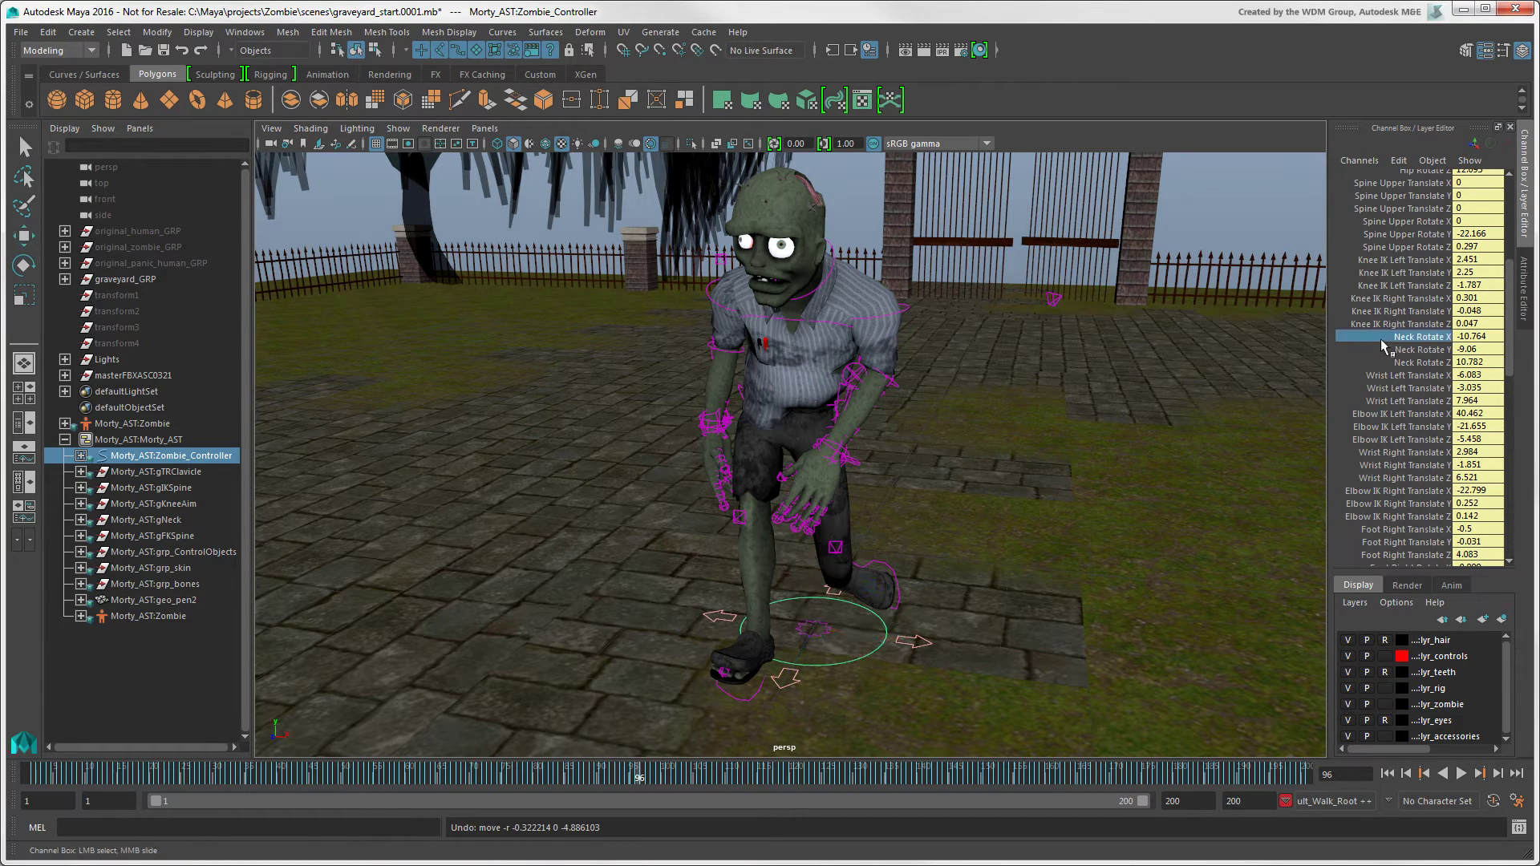
{"action": "mouse_move", "coordinate": [1038, 395]}
{"action": "middle_mouse_down"}
{"action": "mouse_move", "coordinate": [985, 410]}
{"action": "mouse_move", "coordinate": [1123, 408]}
{"action": "mouse_move", "coordinate": [1002, 372]}
{"action": "mouse_move", "coordinate": [1168, 362]}
{"action": "mouse_move", "coordinate": [1118, 365]}
{"action": "middle_mouse_up"}
{"action": "left_click", "coordinate": [1361, 351]}
{"action": "left_click", "coordinate": [1397, 363]}
{"action": "scroll", "coordinate": [1033, 385], "scroll_direction": "down", "scroll_amount": 2}
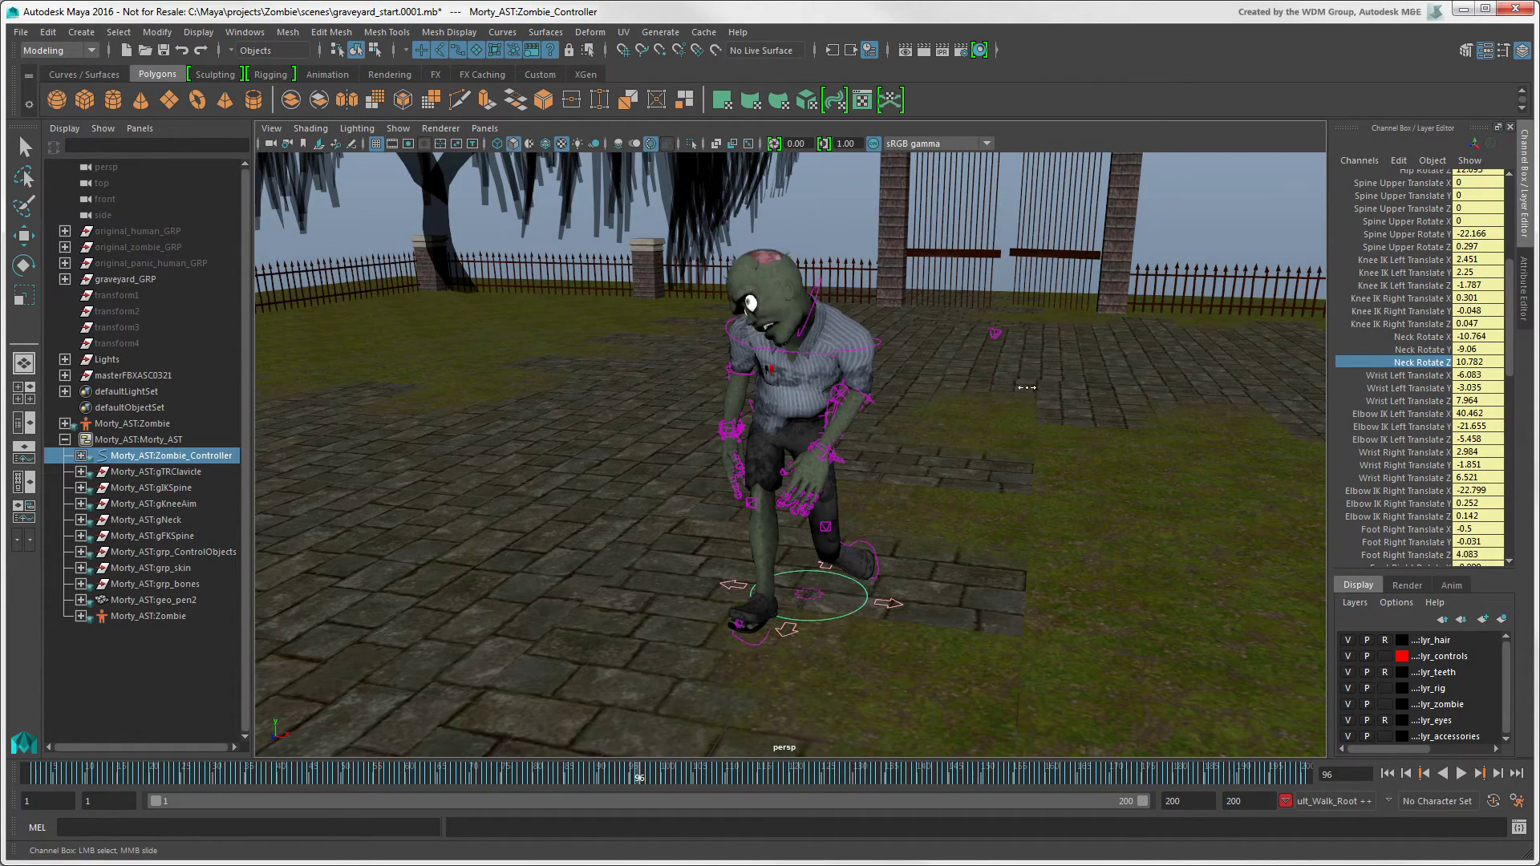
{"action": "mouse_move", "coordinate": [1032, 385]}
{"action": "middle_mouse_down"}
{"action": "mouse_move", "coordinate": [933, 390]}
{"action": "mouse_move", "coordinate": [979, 395]}
{"action": "middle_mouse_up"}
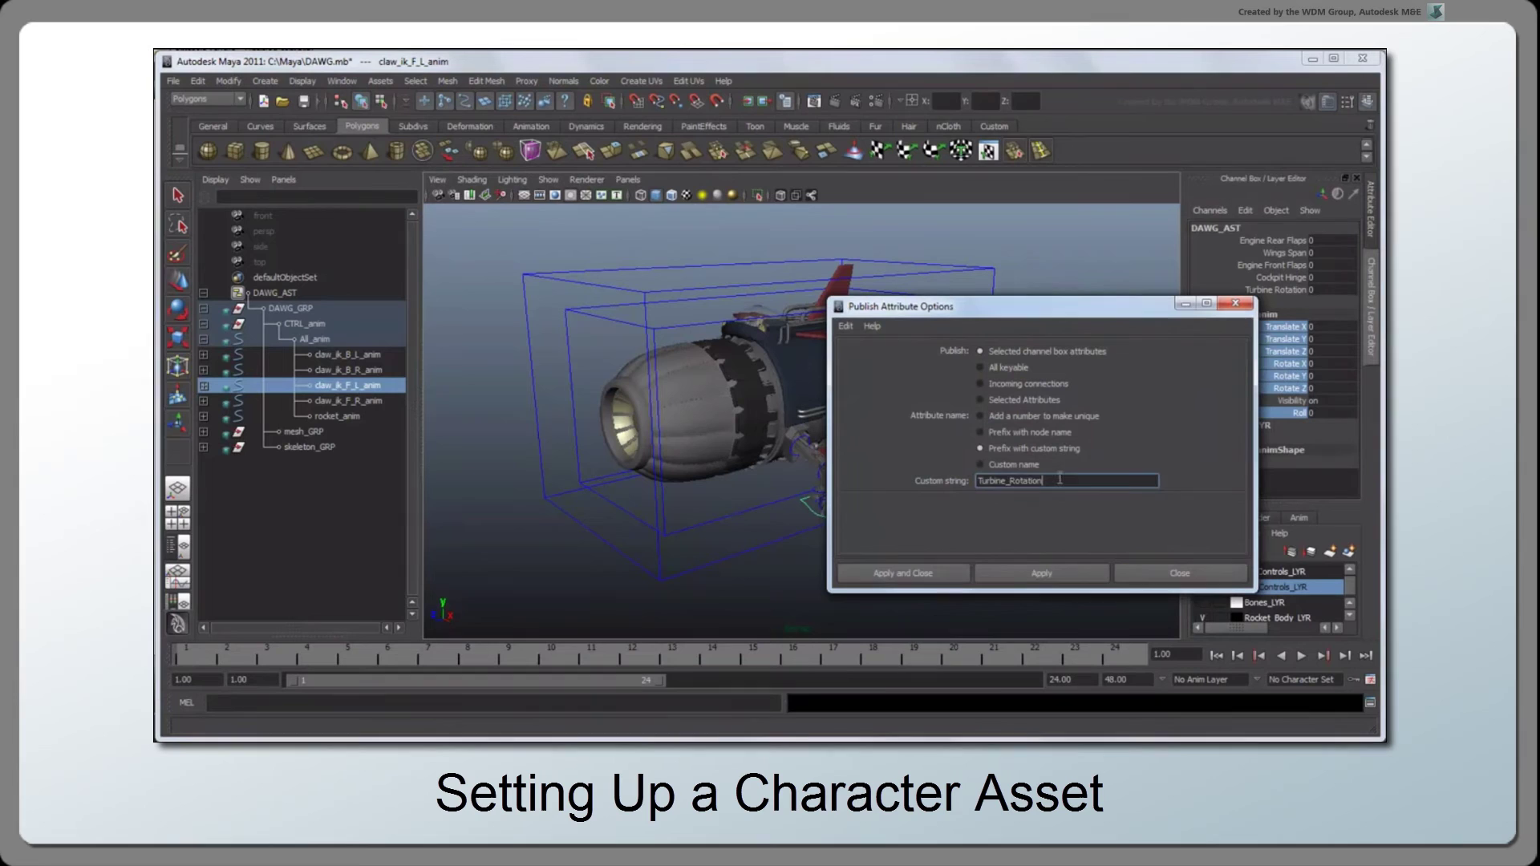
Publish the claw attributes with a custom prefix and publish the claw control as a node on DAWG.
{"action": "double_click", "coordinate": [1060, 480]}
{"action": "type", "text": "F_L_IK_"}
{"action": "left_click", "coordinate": [903, 573]}
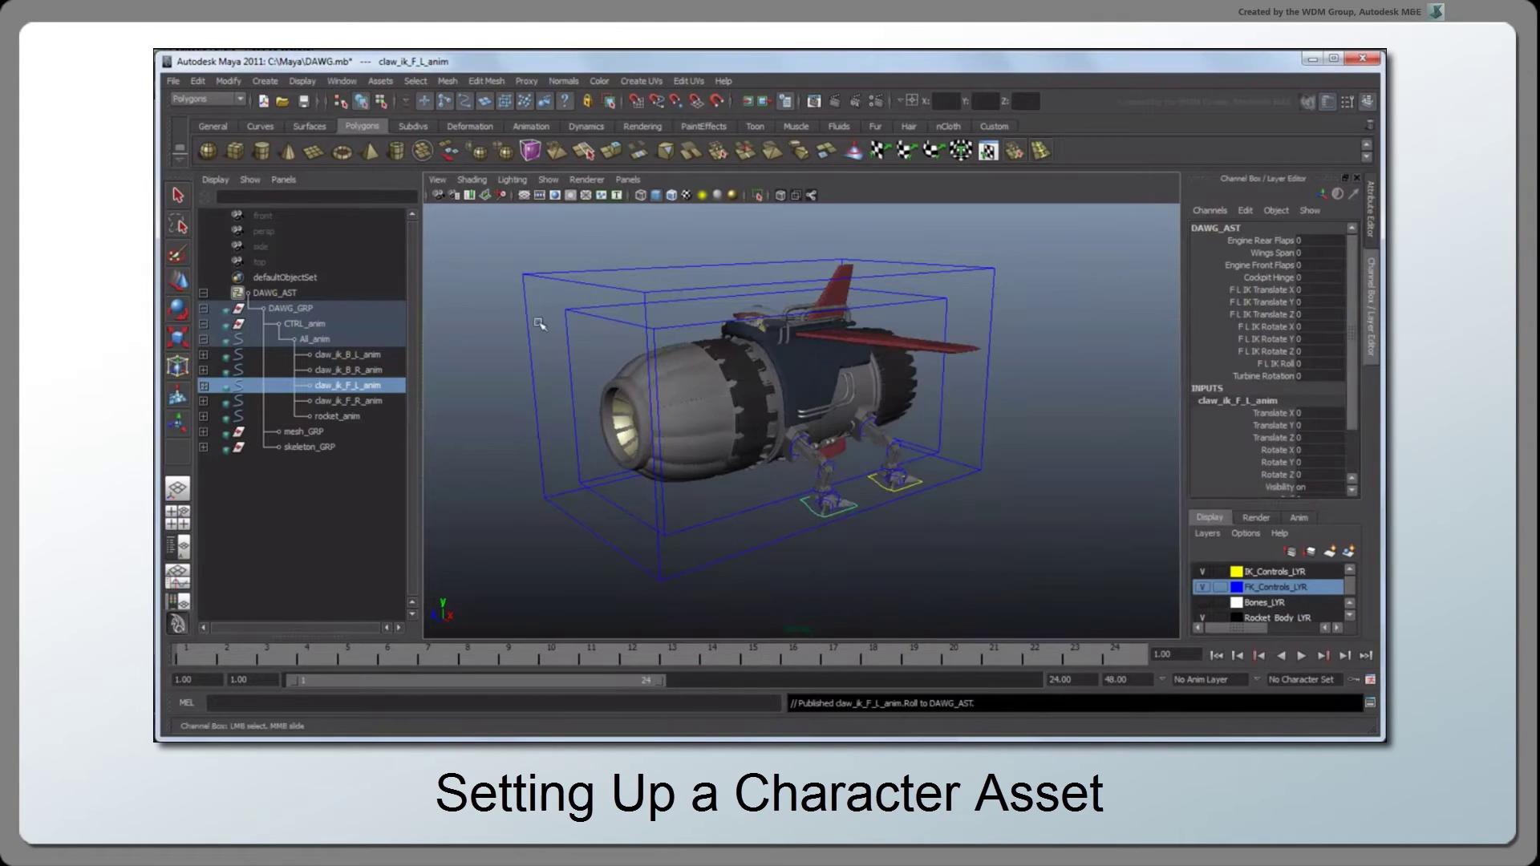
{"action": "left_click", "coordinate": [381, 81]}
{"action": "left_click", "coordinate": [464, 263]}
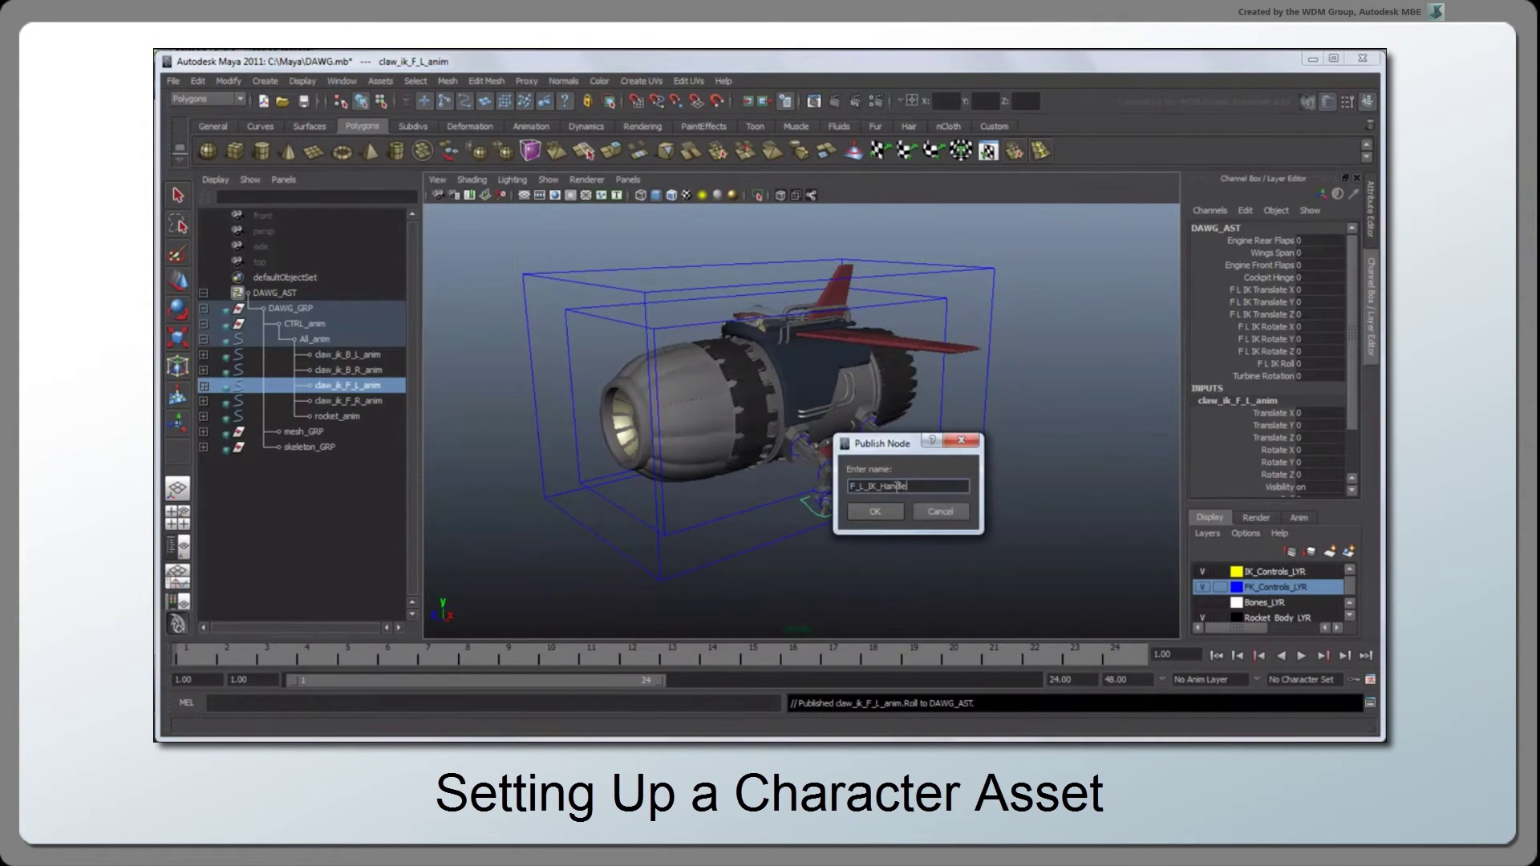
{"action": "left_click", "coordinate": [884, 530]}
{"action": "left_click_drag", "start_coordinate": [1272, 414], "coordinate": [1273, 480]}
{"action": "right_click", "coordinate": [1271, 479]}
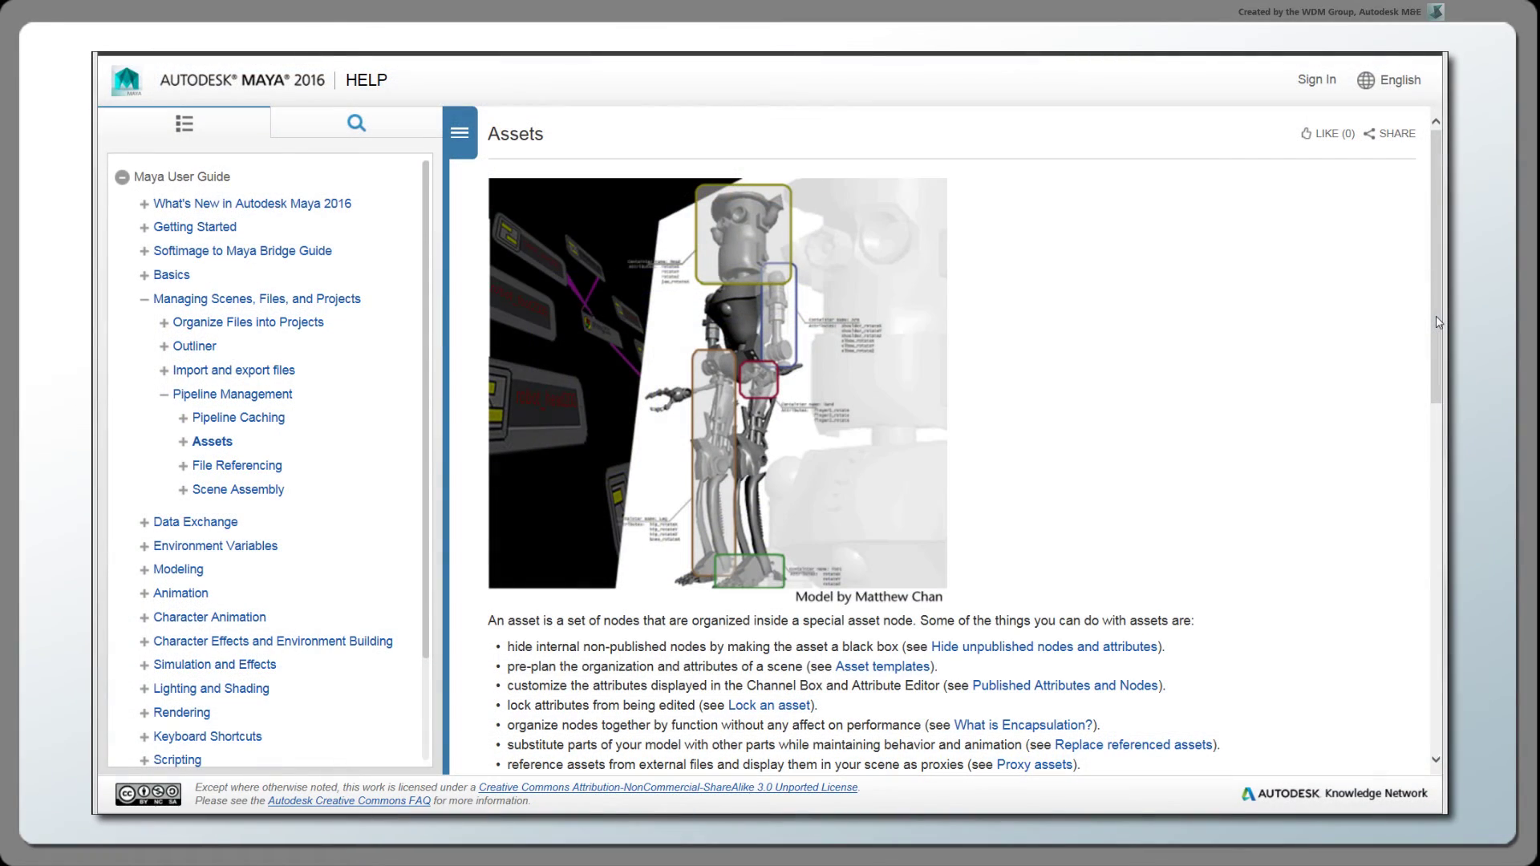
{"action": "left_click_drag", "start_coordinate": [1438, 323], "coordinate": [1438, 565]}
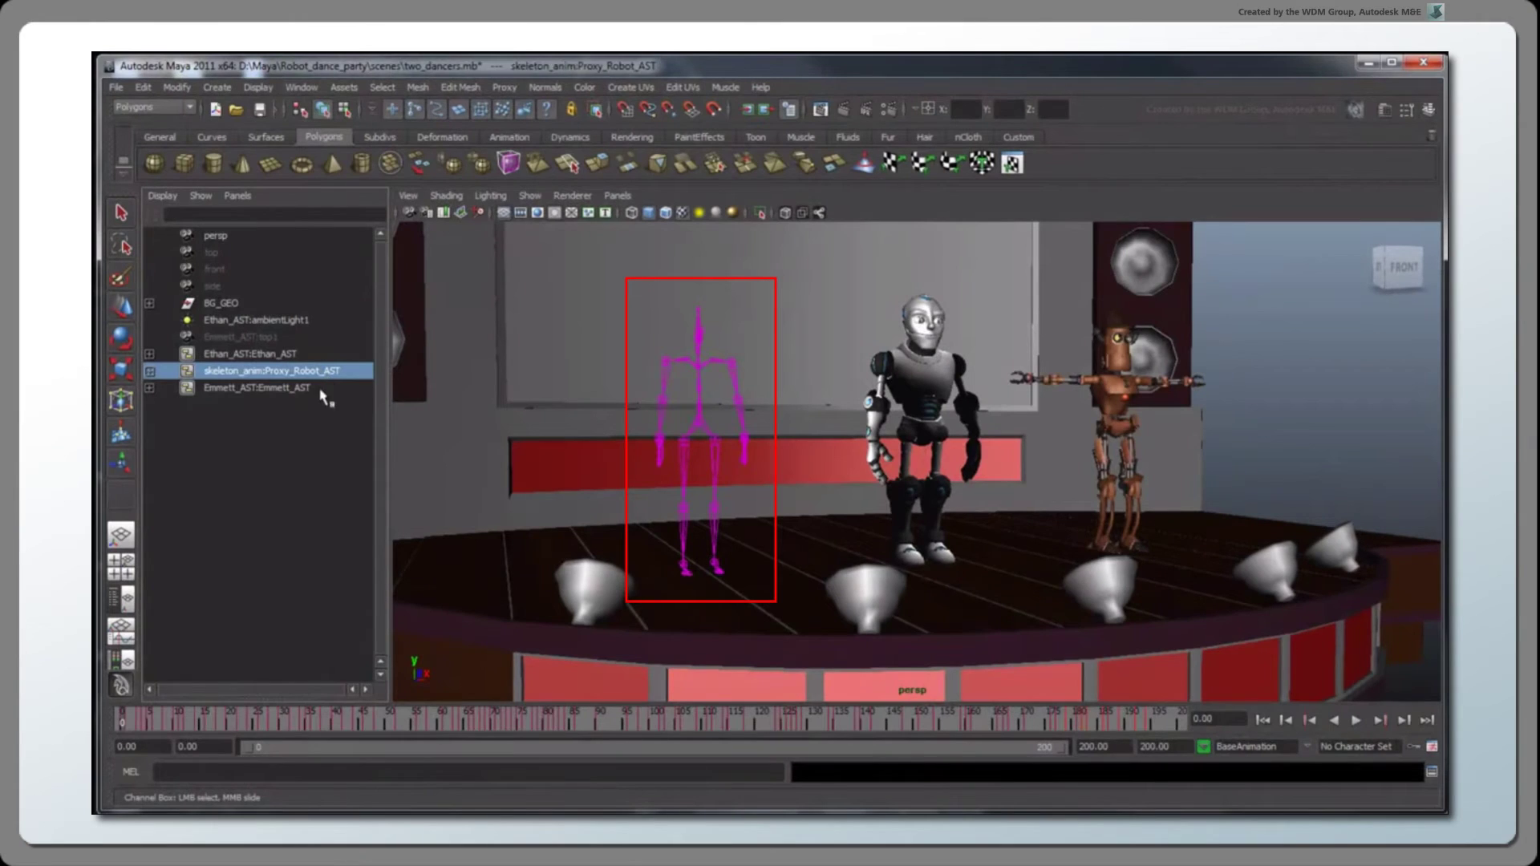
Transfer the proxy robot's attribute values to Emmett_AST and play the dance animation.
{"action": "left_click", "coordinate": [323, 395]}
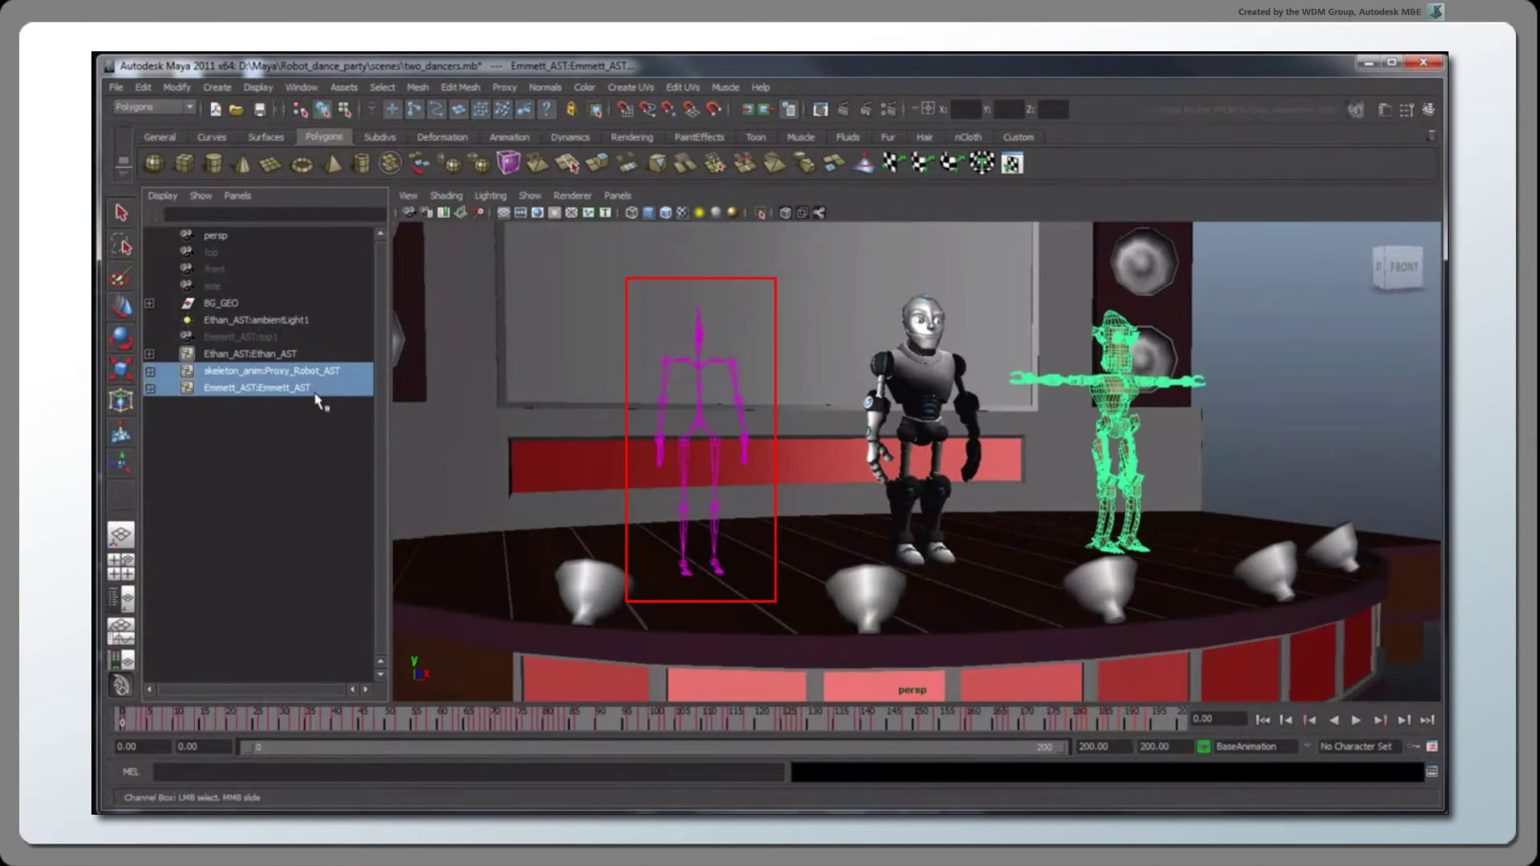
{"action": "left_click", "coordinate": [143, 86]}
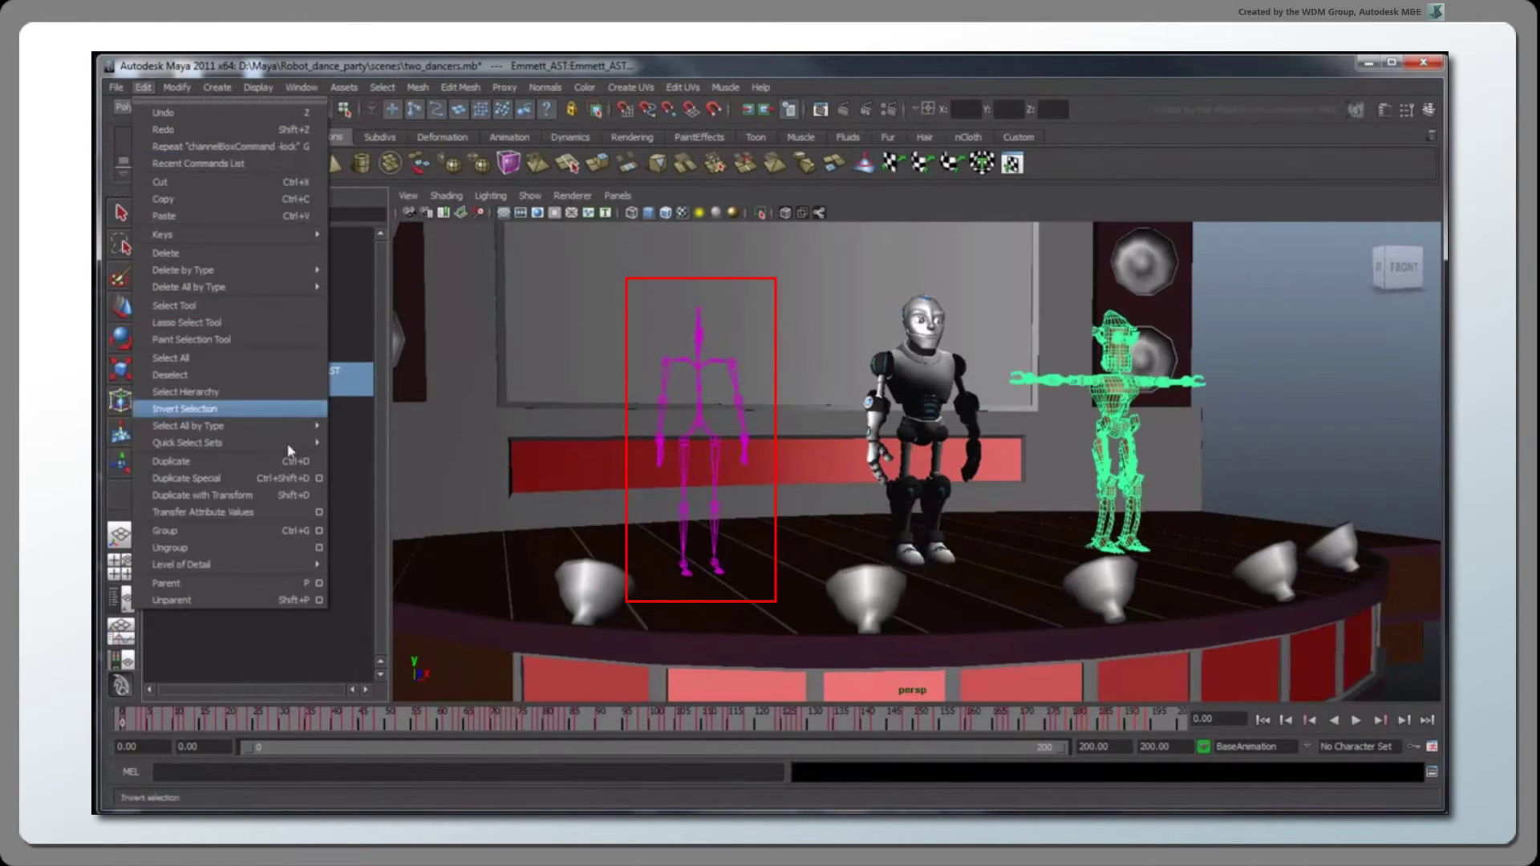
{"action": "left_click", "coordinate": [289, 512]}
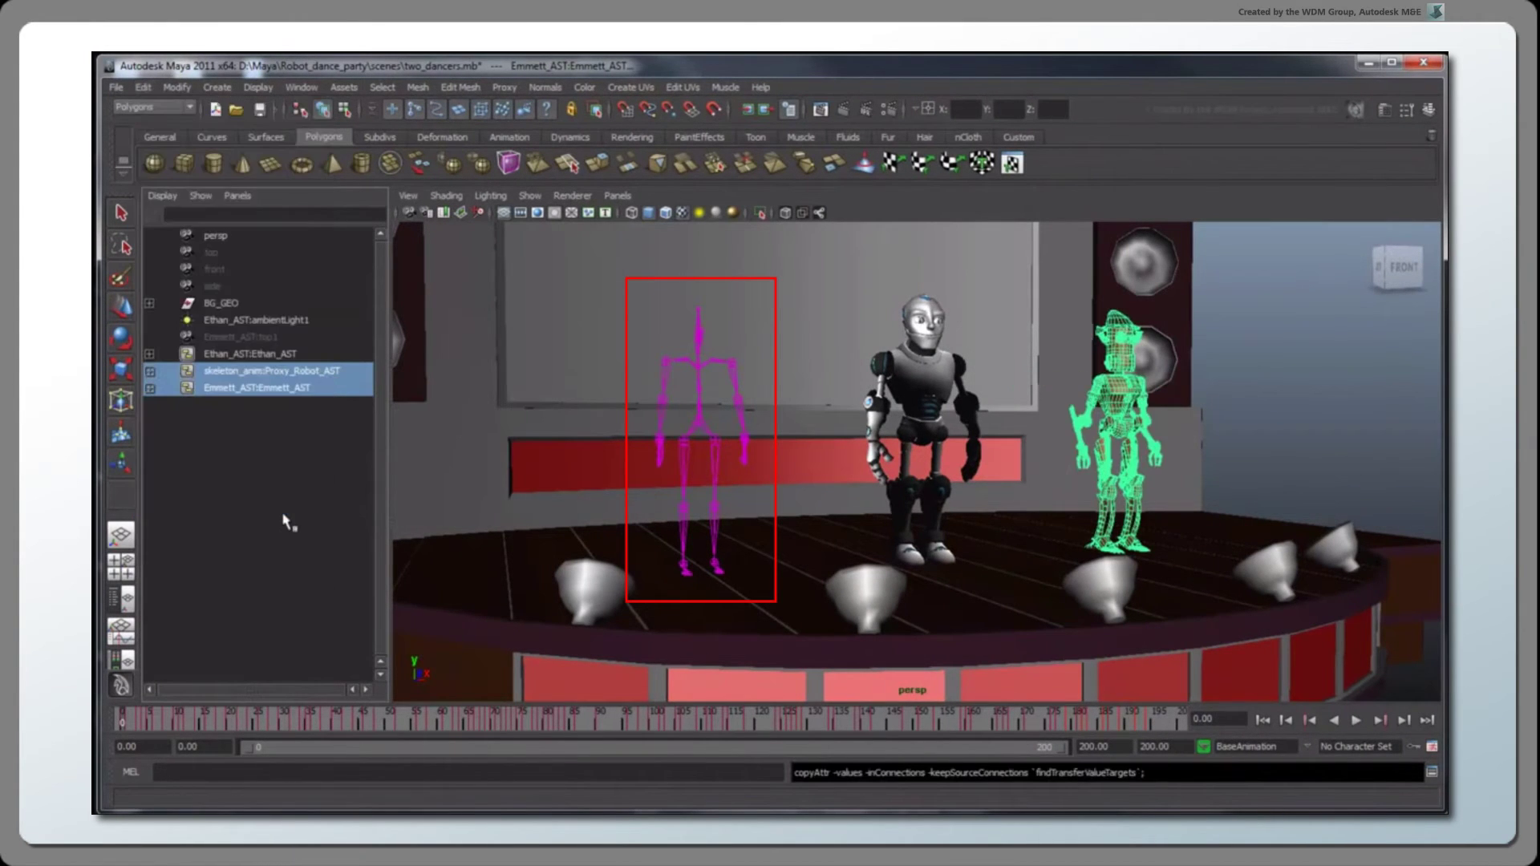
{"action": "left_click", "coordinate": [1274, 457]}
{"action": "left_click", "coordinate": [1358, 720]}
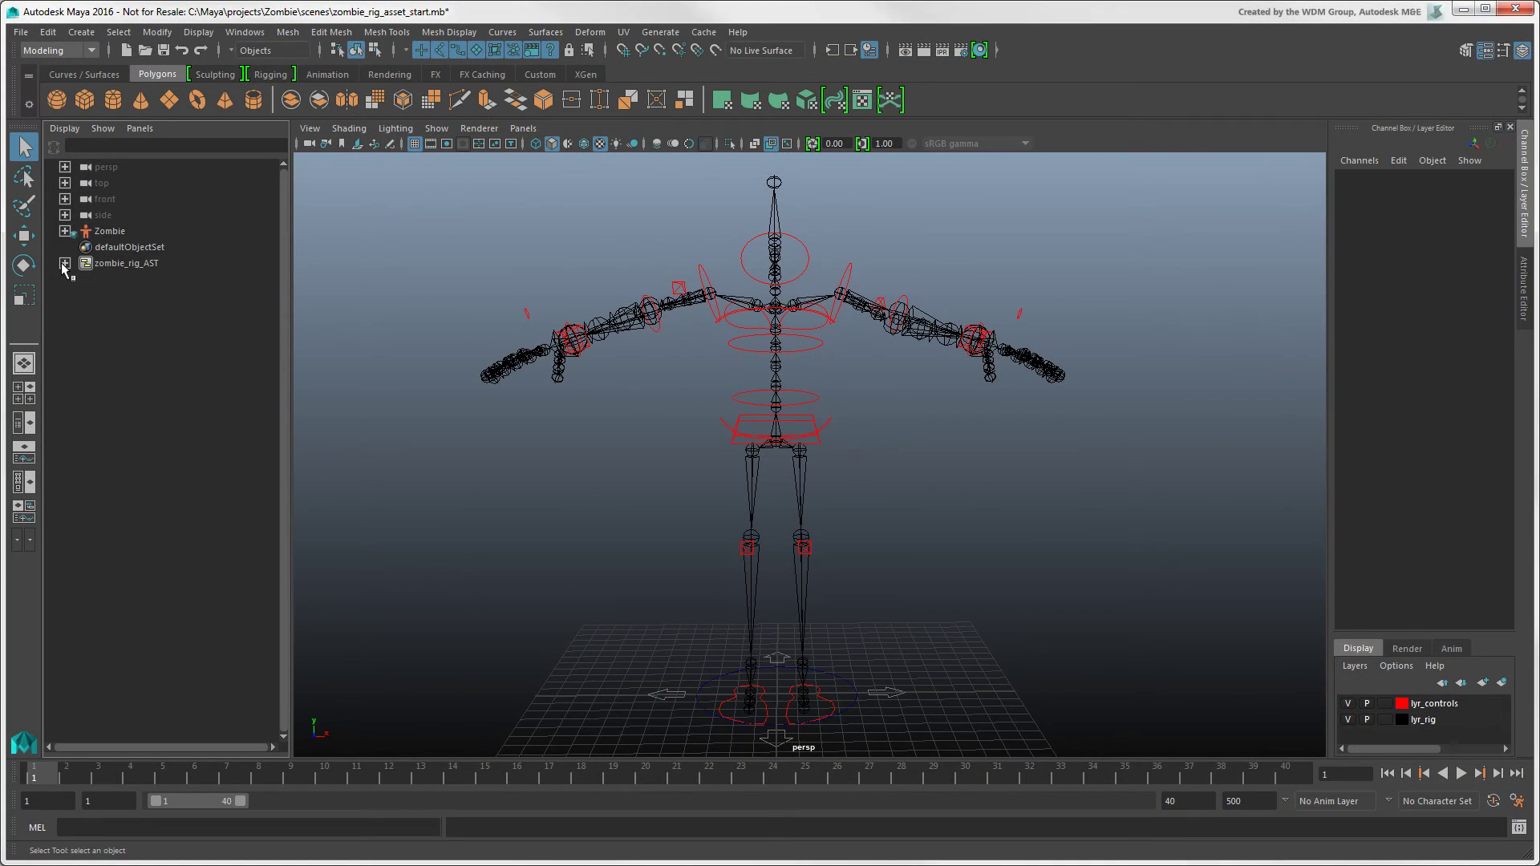
Select zombie_rig_AST and list its published attributes in the Asset Editor.
{"action": "left_click", "coordinate": [65, 264]}
{"action": "left_click", "coordinate": [129, 265]}
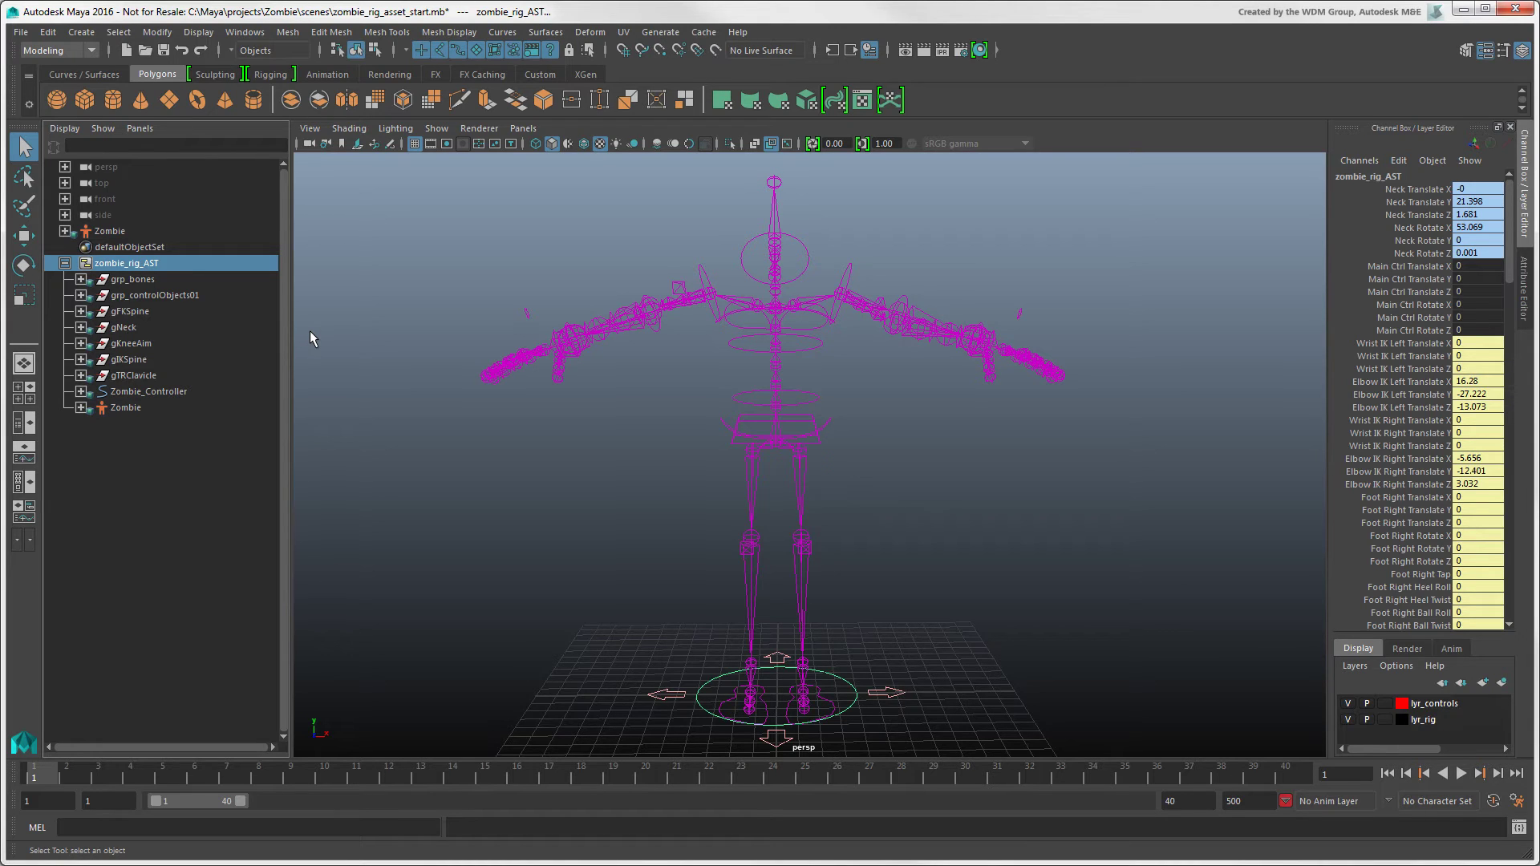
{"action": "left_click", "coordinate": [247, 33]}
{"action": "mouse_move", "coordinate": [283, 89]}
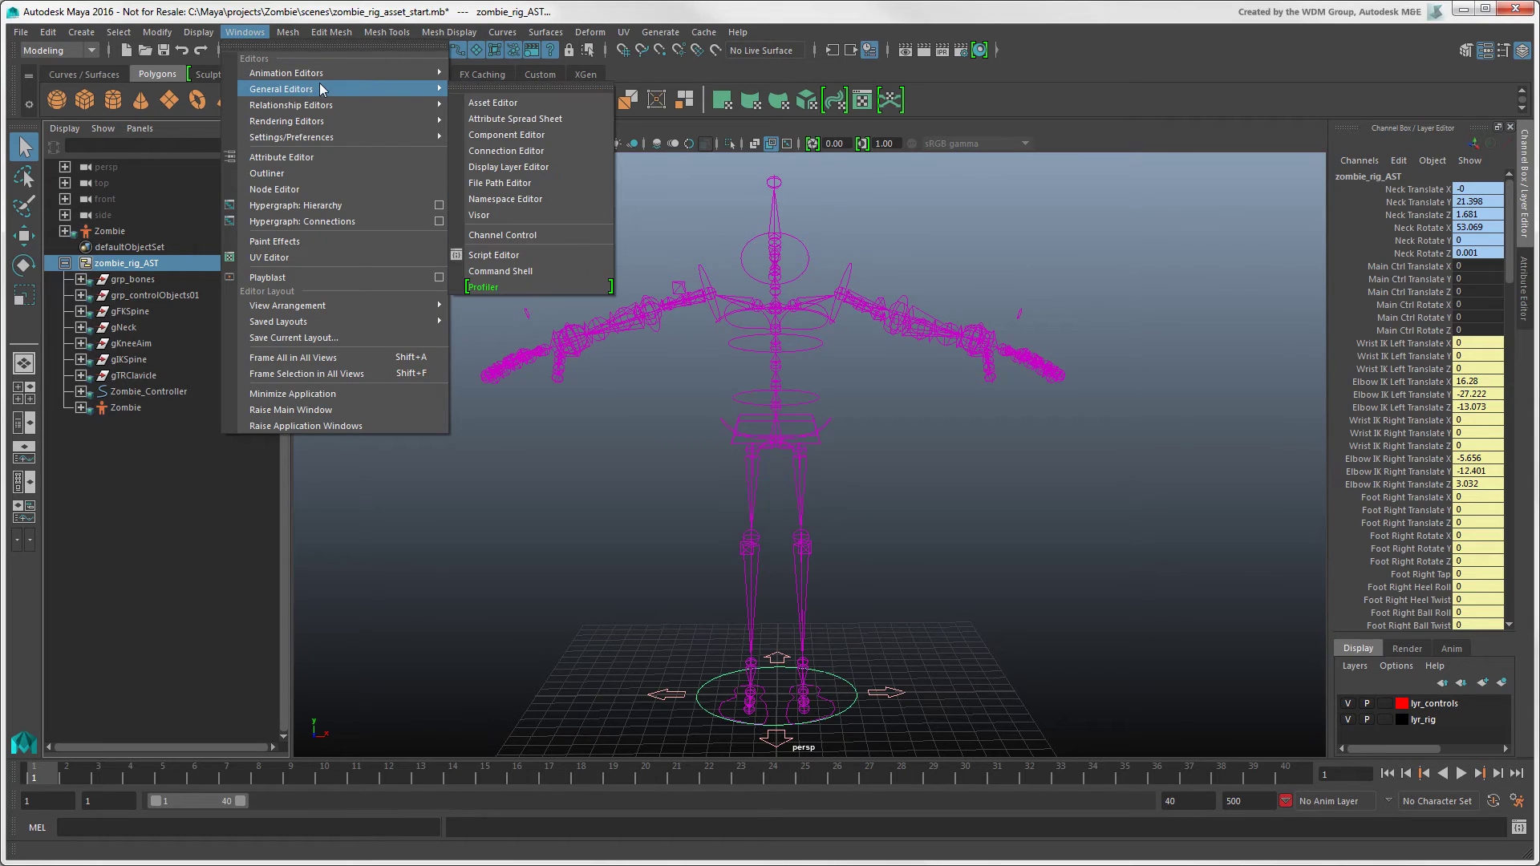
{"action": "left_click", "coordinate": [534, 104]}
{"action": "left_click", "coordinate": [632, 223]}
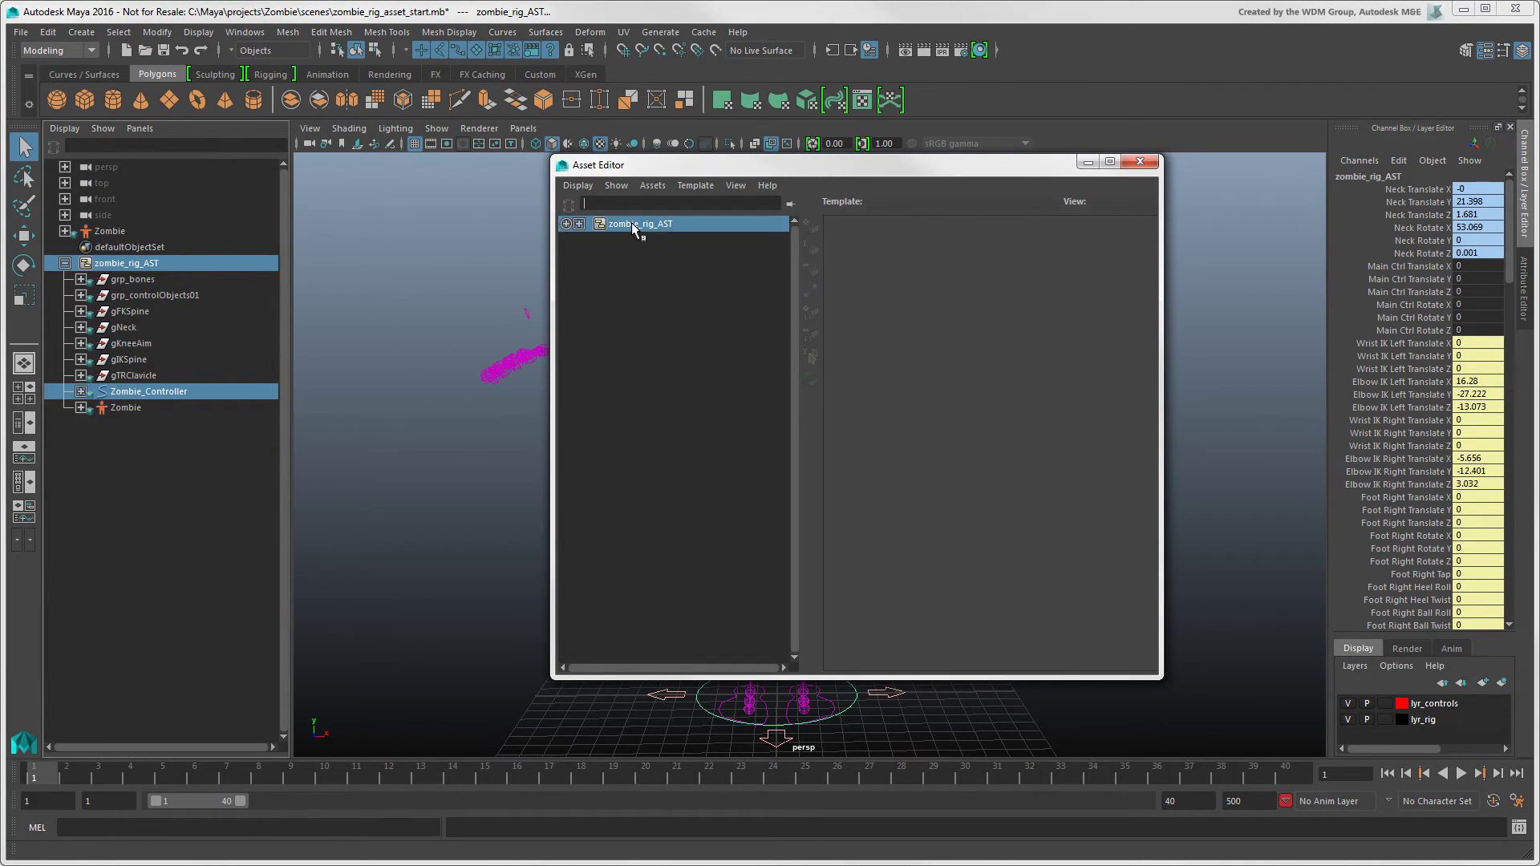
{"action": "left_click", "coordinate": [791, 208]}
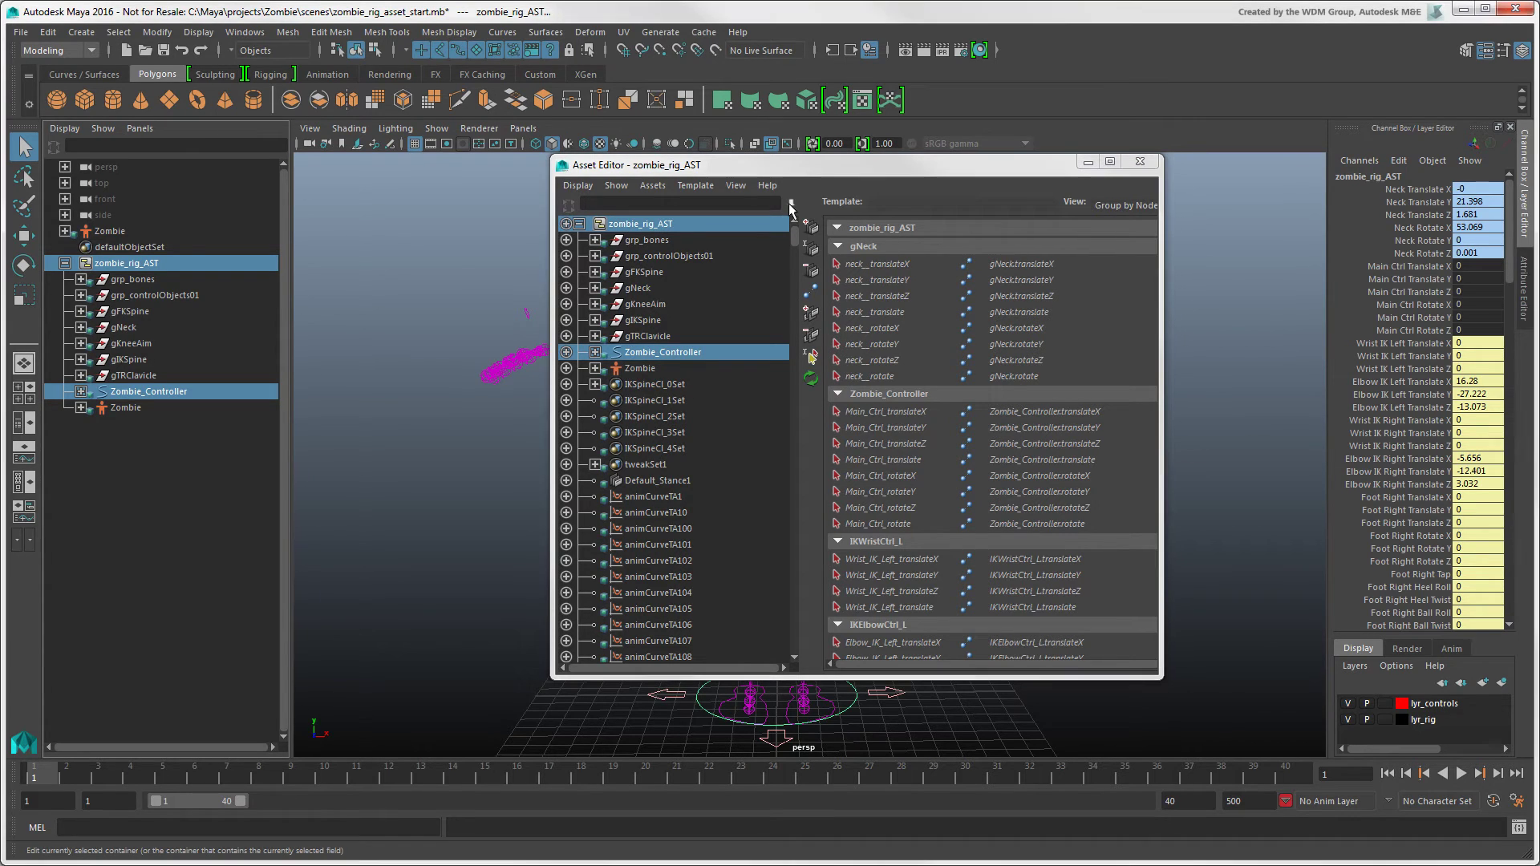
Save zombie_rig_AST's template as zombie_rig into the project's templates folder.
{"action": "left_click", "coordinate": [698, 187]}
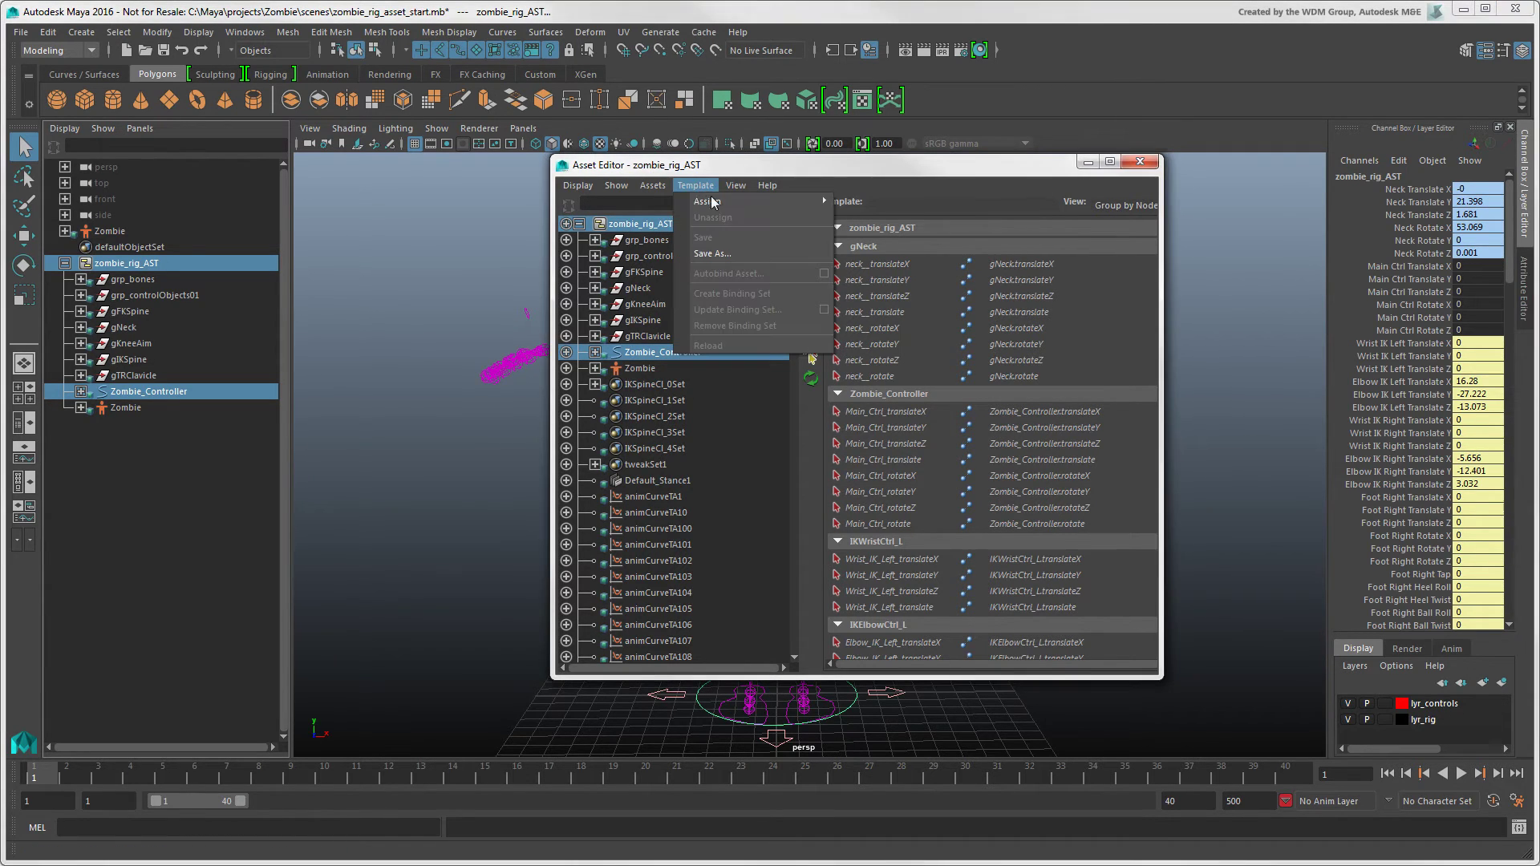
{"action": "left_click", "coordinate": [733, 251]}
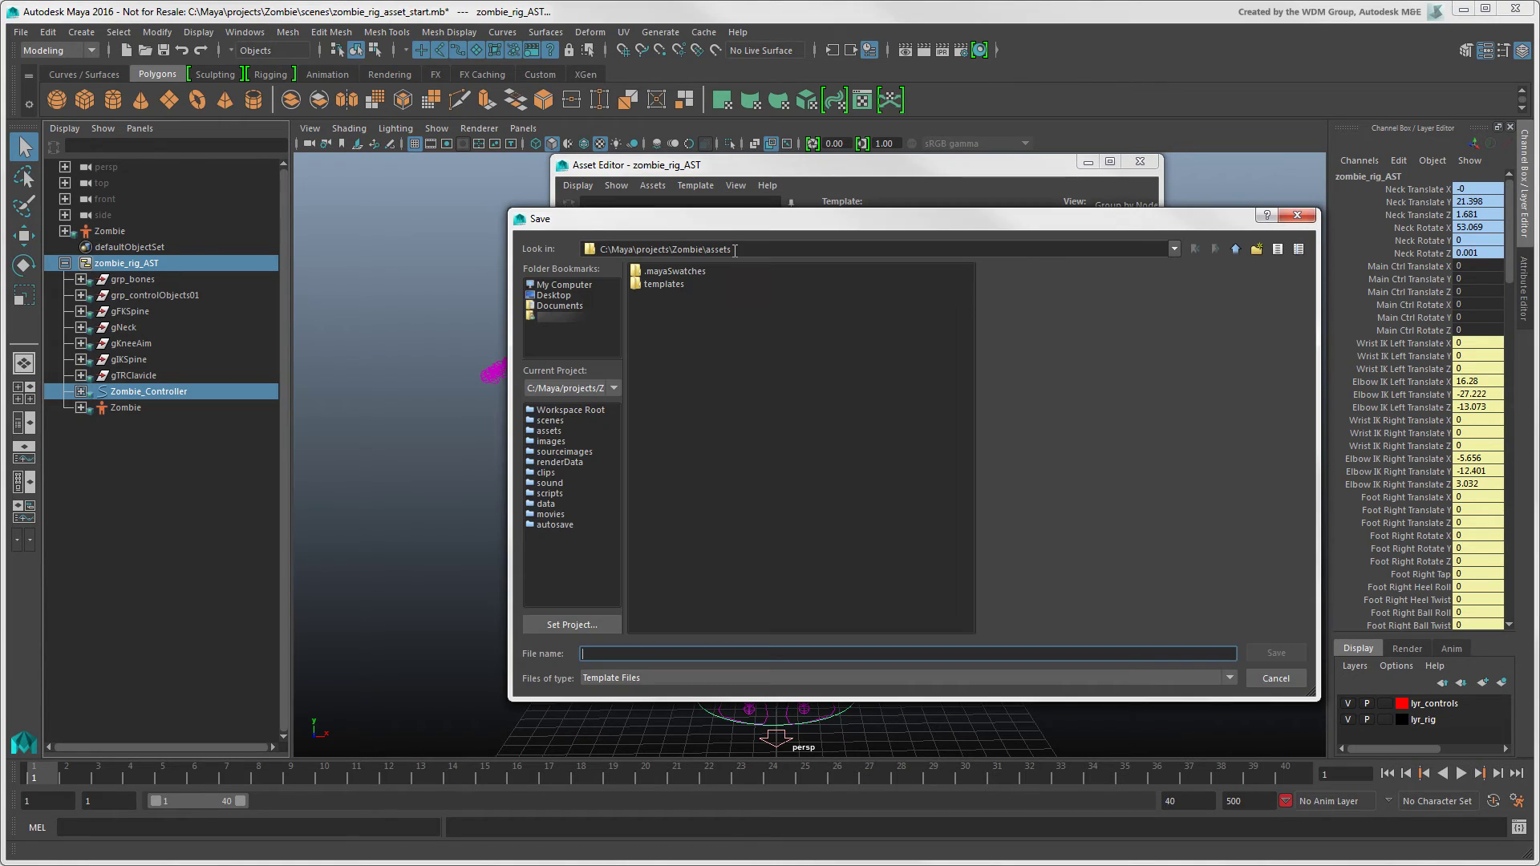
{"action": "double_click", "coordinate": [638, 284]}
{"action": "type", "text": "zombie_"}
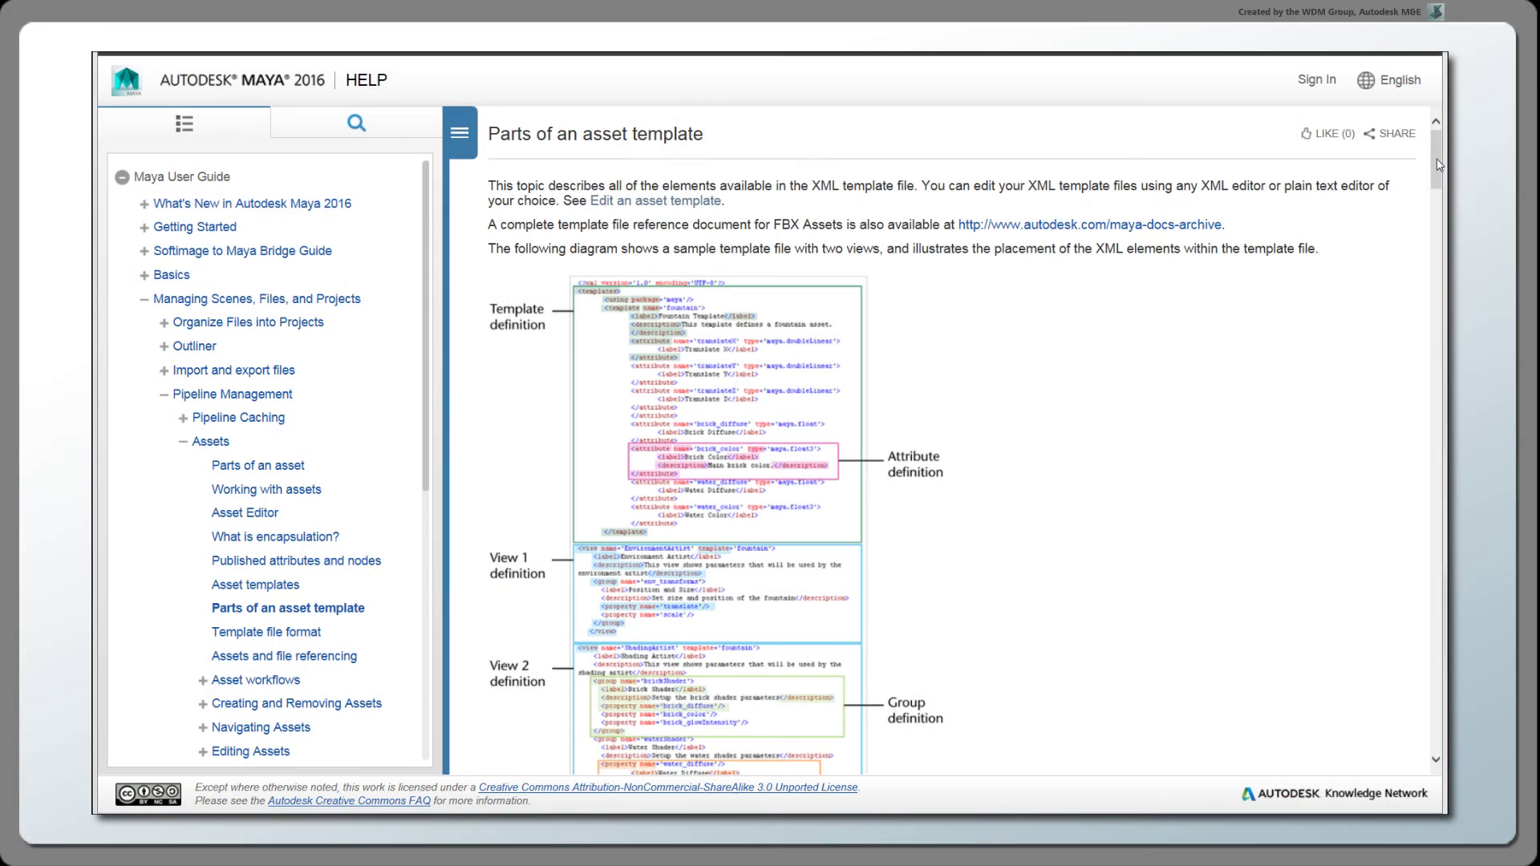
{"action": "left_click_drag", "start_coordinate": [1436, 164], "coordinate": [1436, 544]}
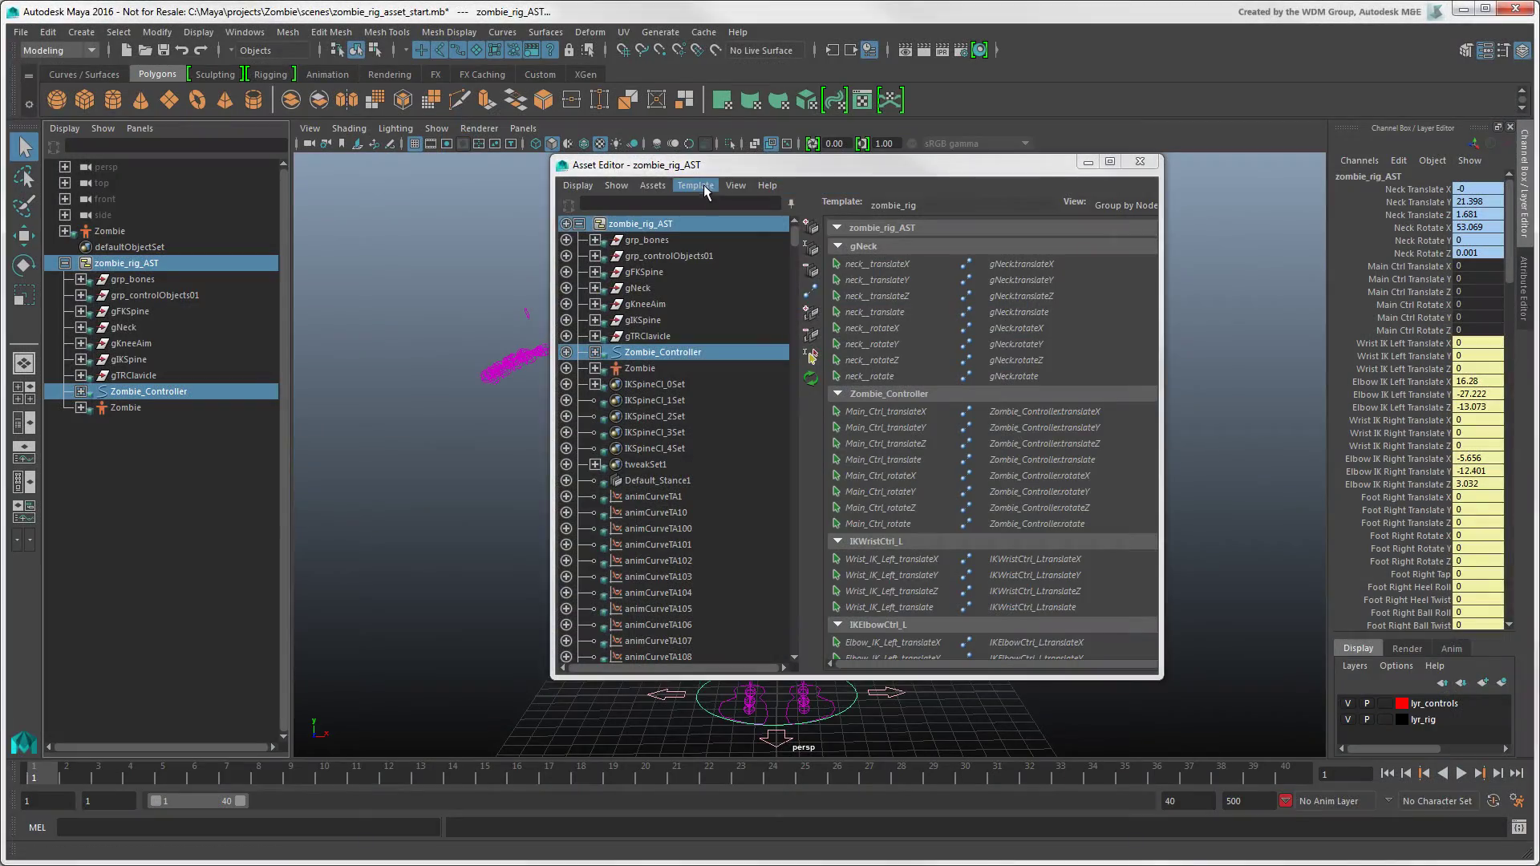
Dismiss the Template menu and close the Asset Editor, leaving the zombie_rig template saved.
{"action": "left_click", "coordinate": [706, 189]}
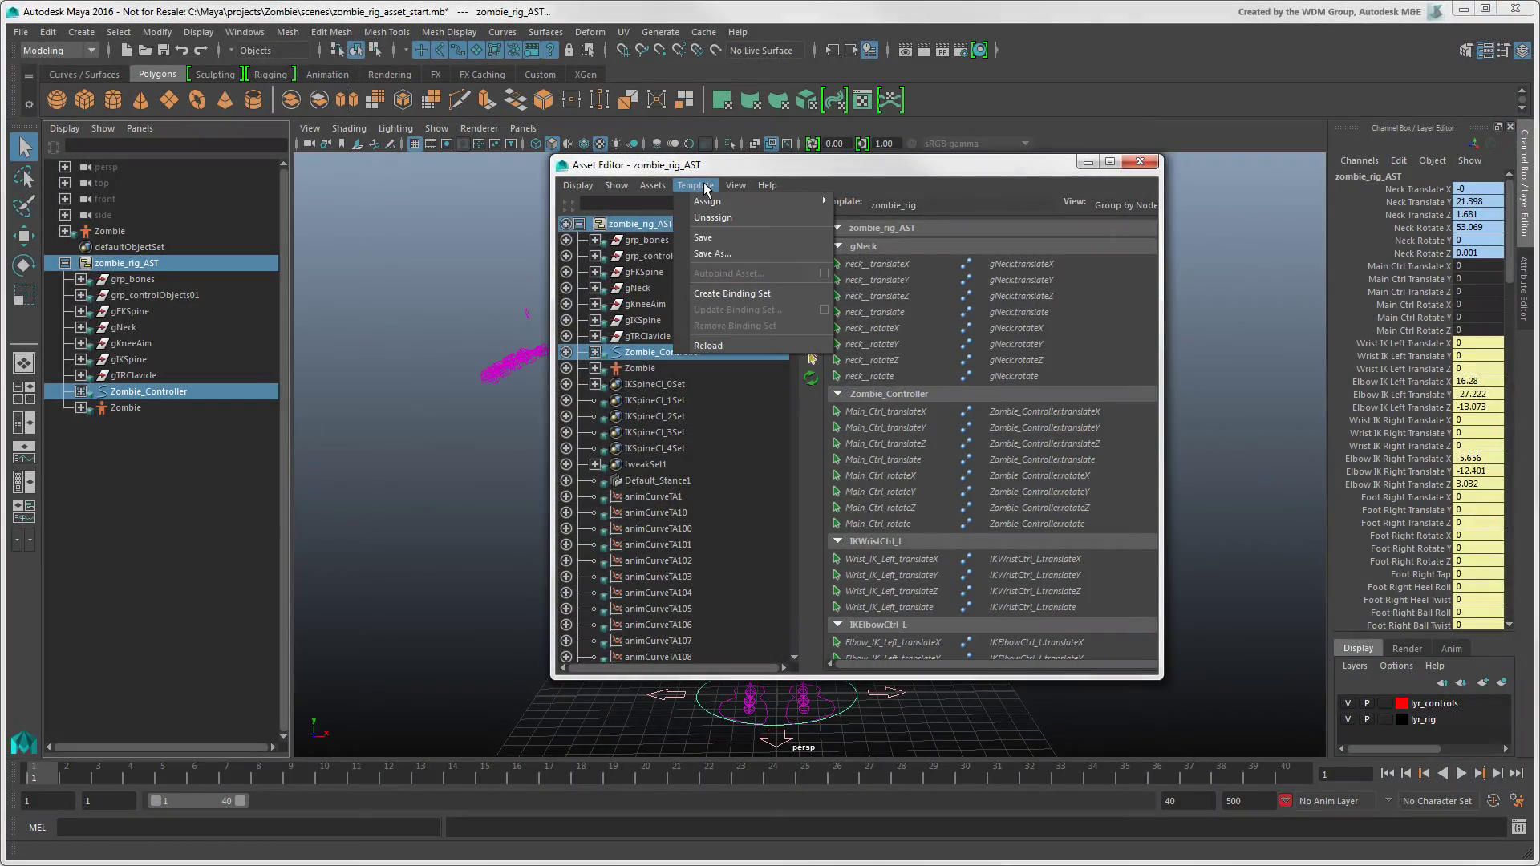
{"action": "left_click", "coordinate": [782, 293]}
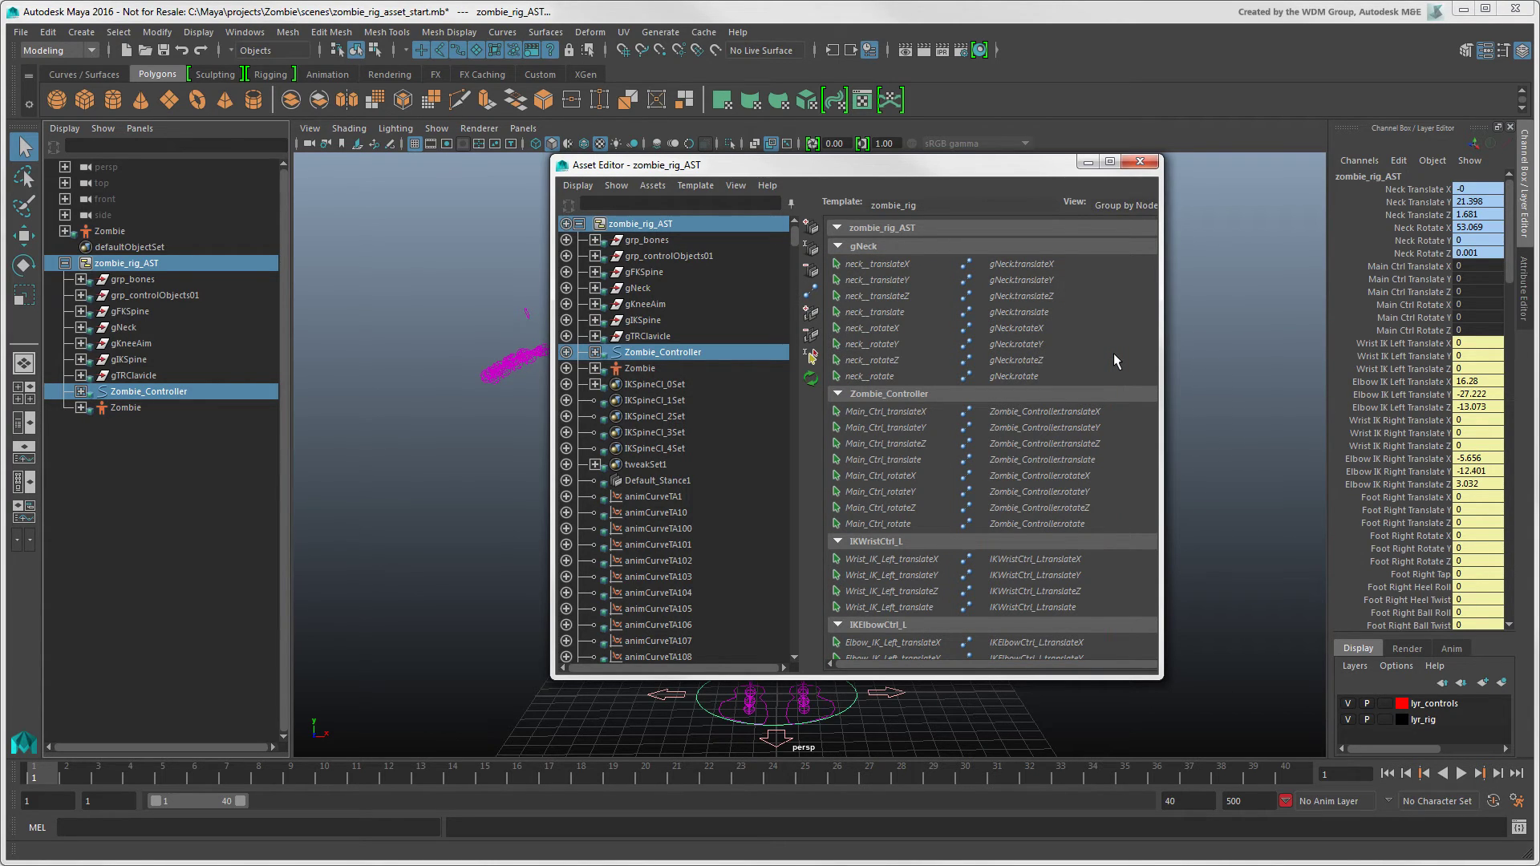
{"action": "left_click", "coordinate": [1141, 163]}
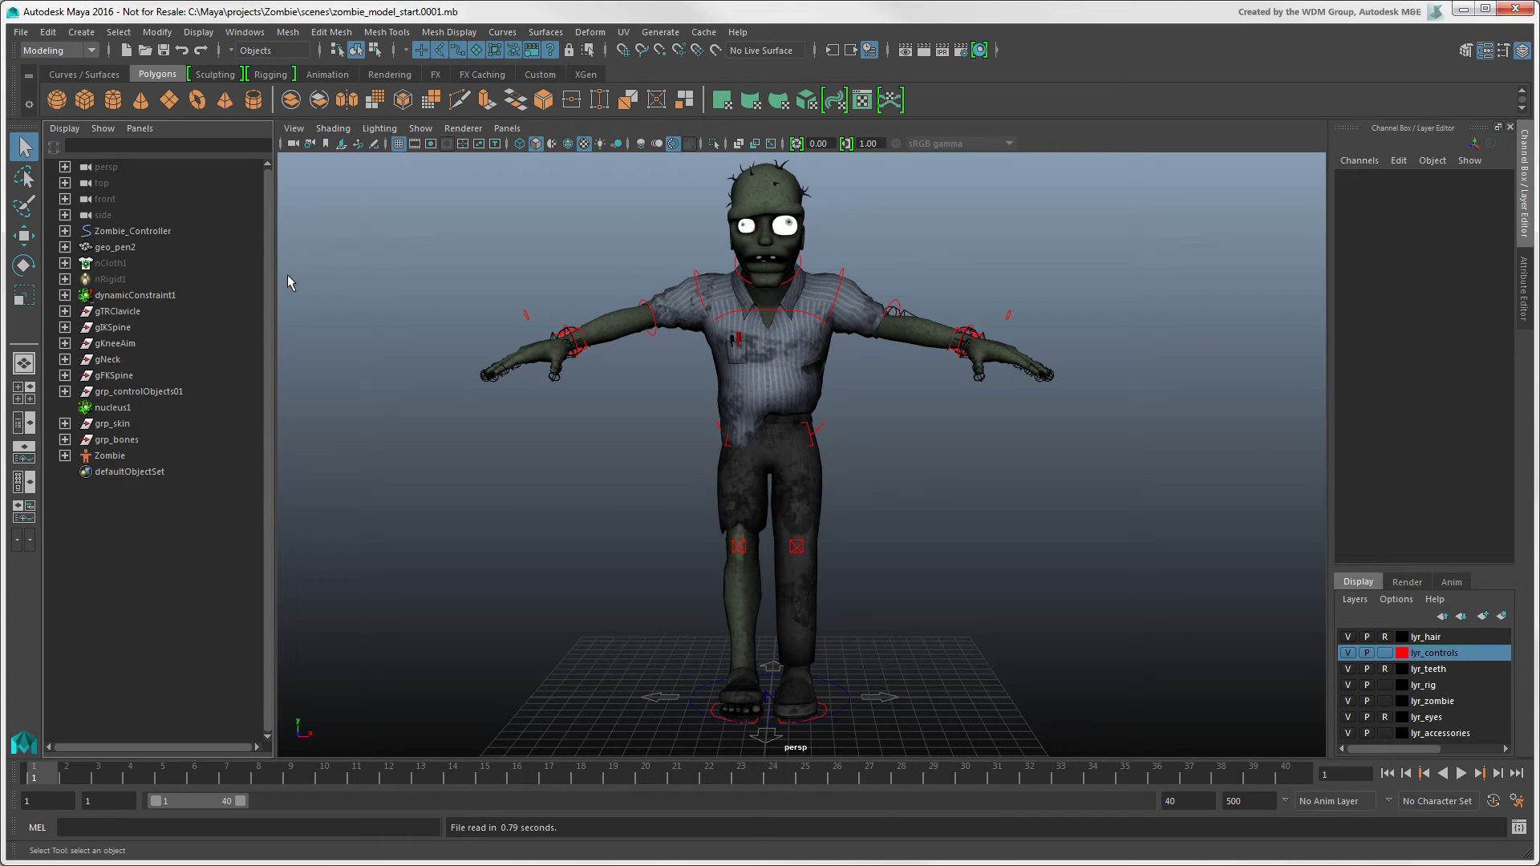
Select Zombie_Controller through Zombie rig nodes together in the Outliner.
{"action": "left_click", "coordinate": [143, 237]}
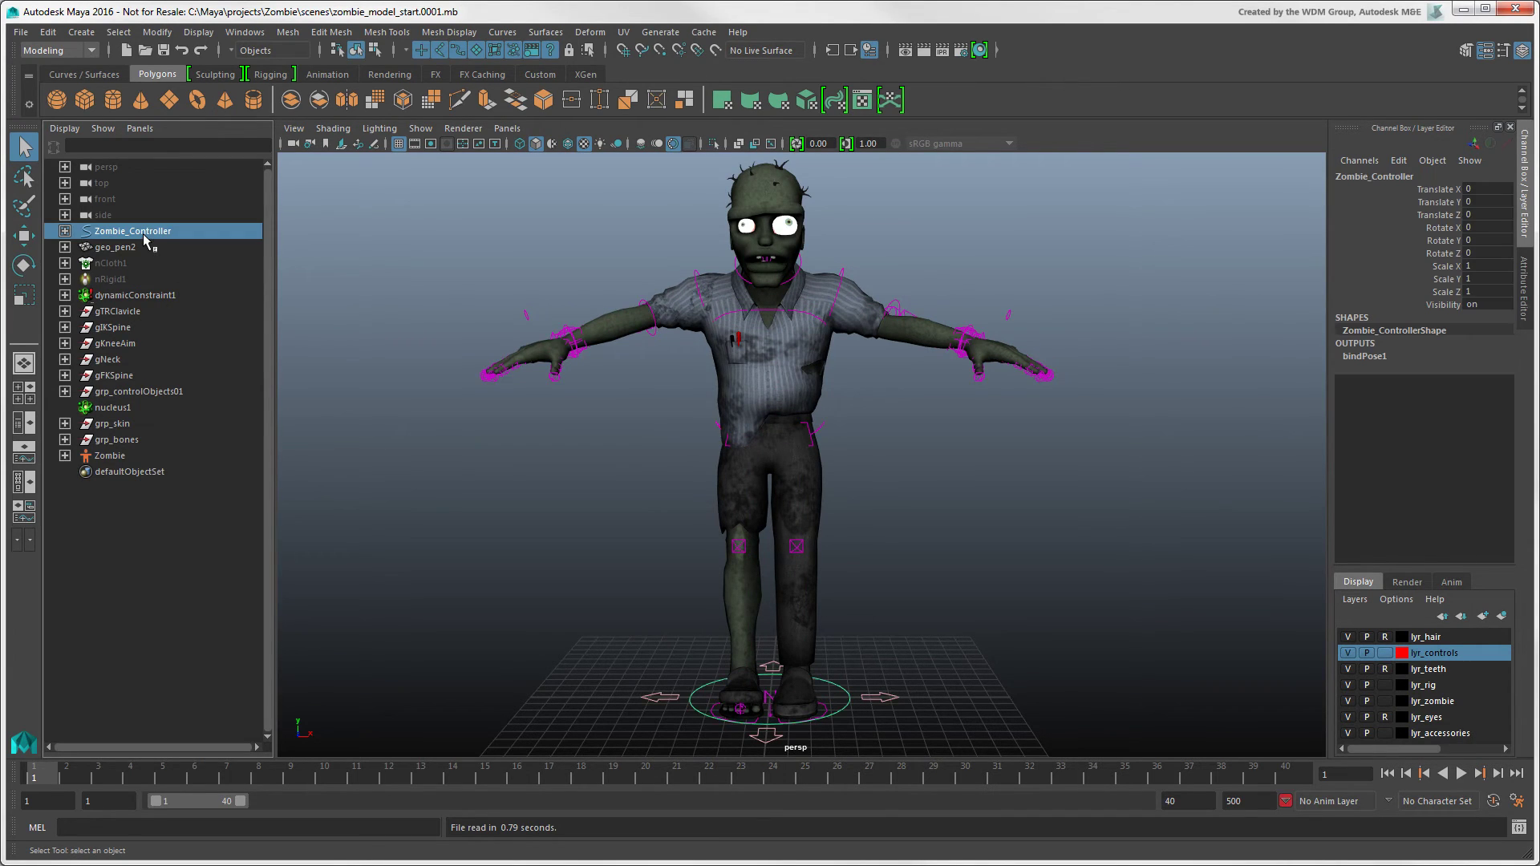
{"action": "left_click", "coordinate": [132, 250], "text": "ctrl"}
{"action": "mouse_move", "coordinate": [136, 295]}
{"action": "left_mouse_down", "text": "ctrl"}
{"action": "mouse_move", "coordinate": [111, 361]}
{"action": "mouse_move", "coordinate": [113, 457]}
{"action": "left_mouse_up", "text": "ctrl"}
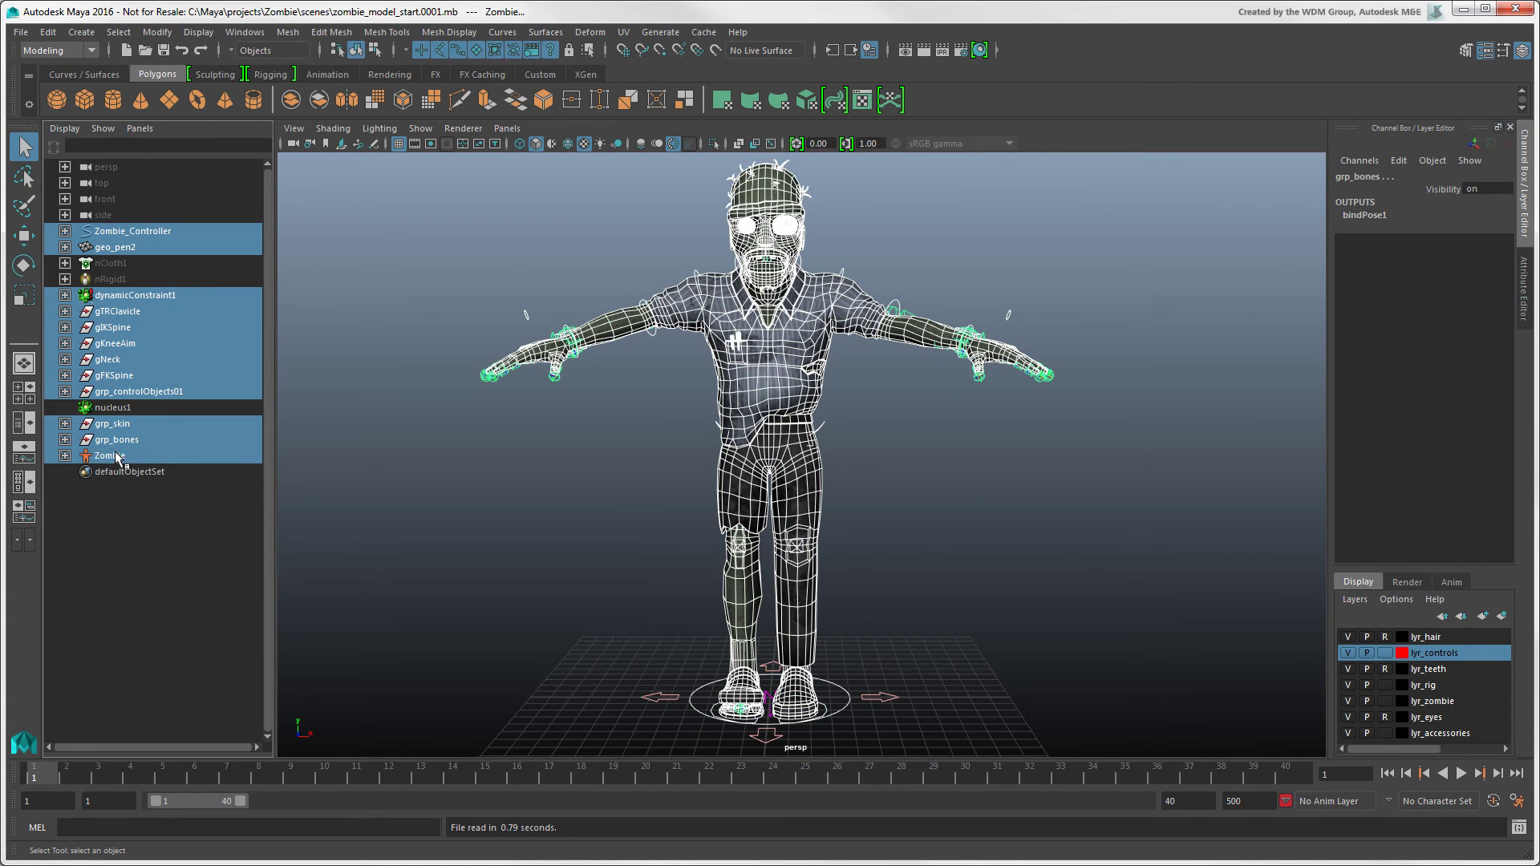
Create an asset named Zomboy_AST from the selection and expand it in the Outliner.
{"action": "left_click", "coordinate": [80, 32]}
{"action": "mouse_move", "coordinate": [170, 358]}
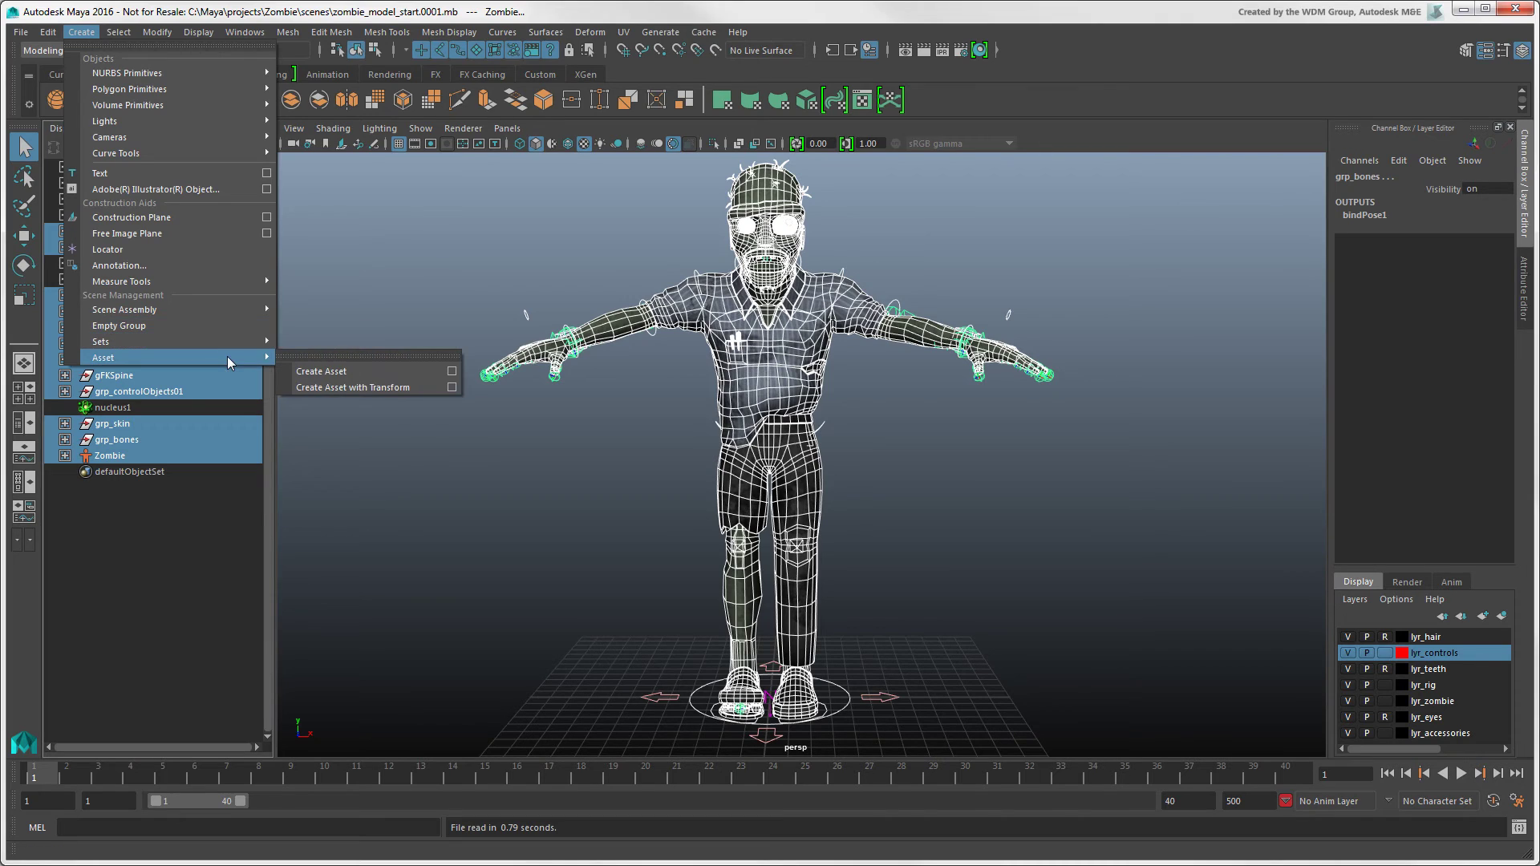
{"action": "left_click", "coordinate": [454, 372]}
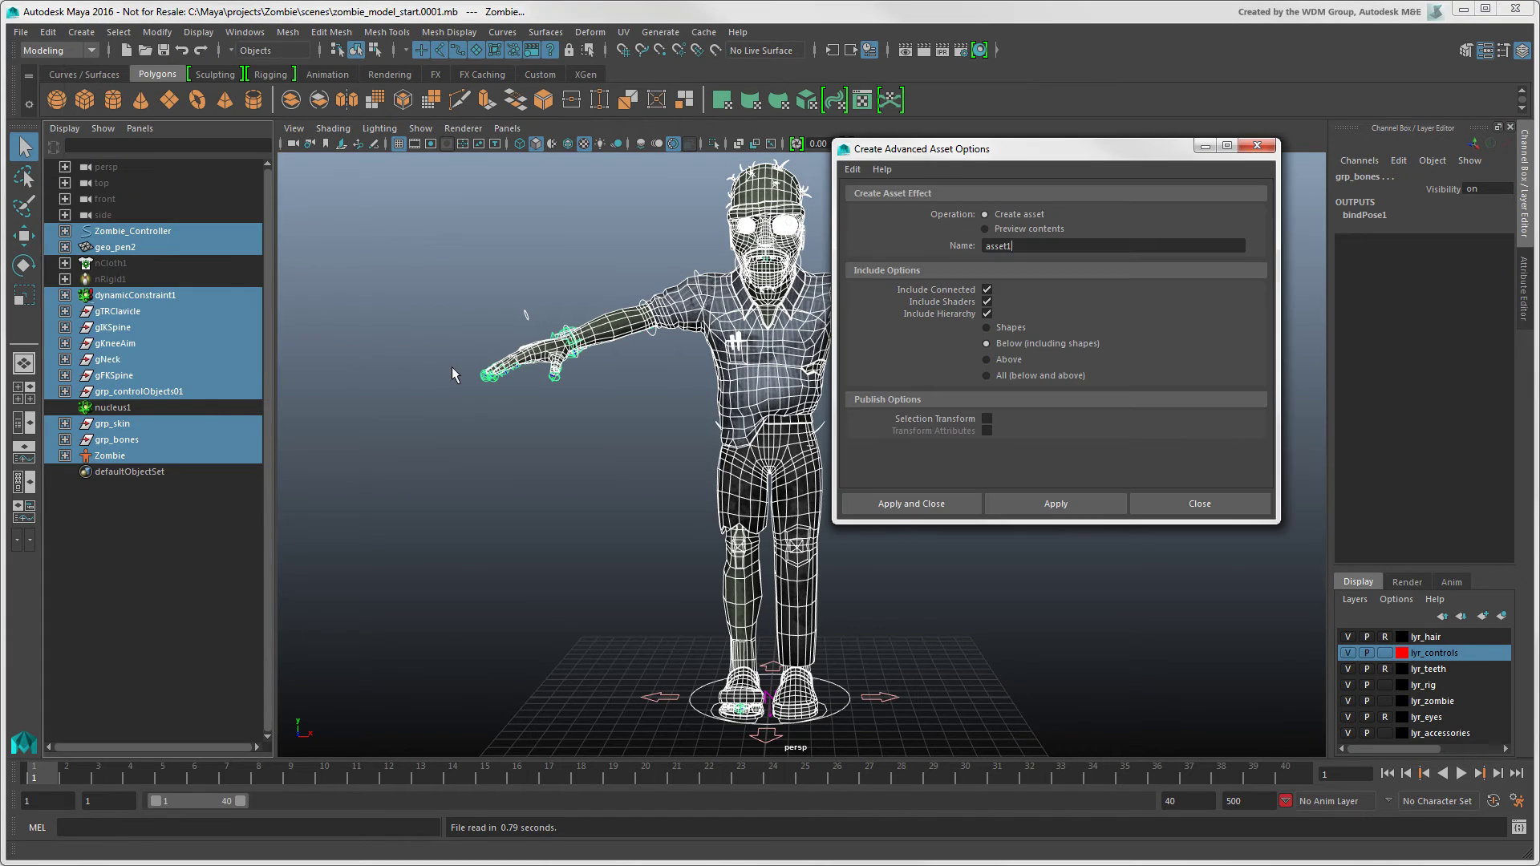
{"action": "double_click", "coordinate": [980, 246]}
{"action": "type", "text": "_AST"}
{"action": "left_click", "coordinate": [959, 506]}
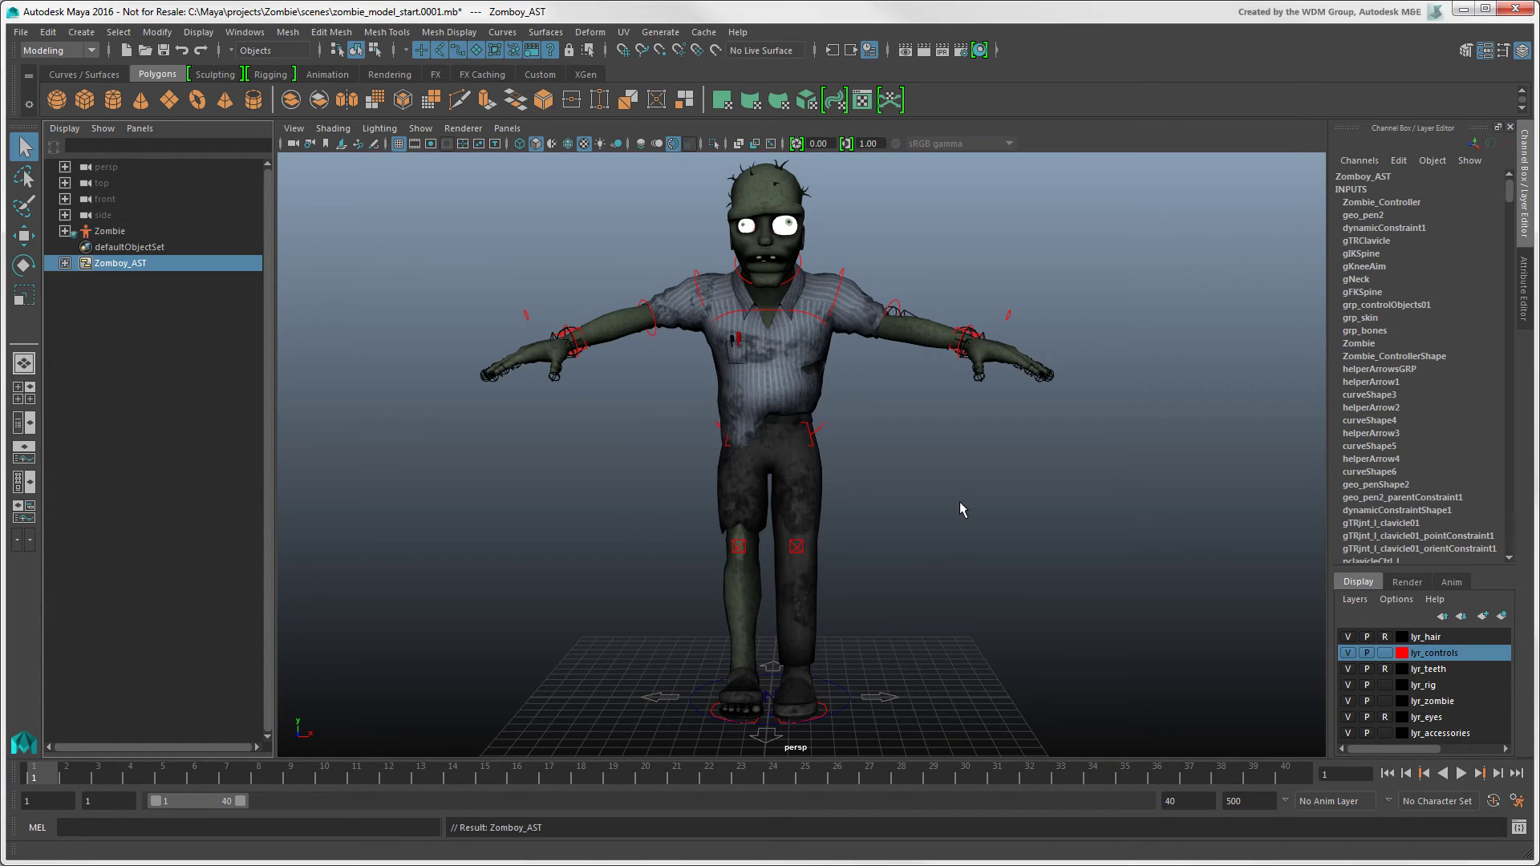
{"action": "left_click", "coordinate": [66, 264]}
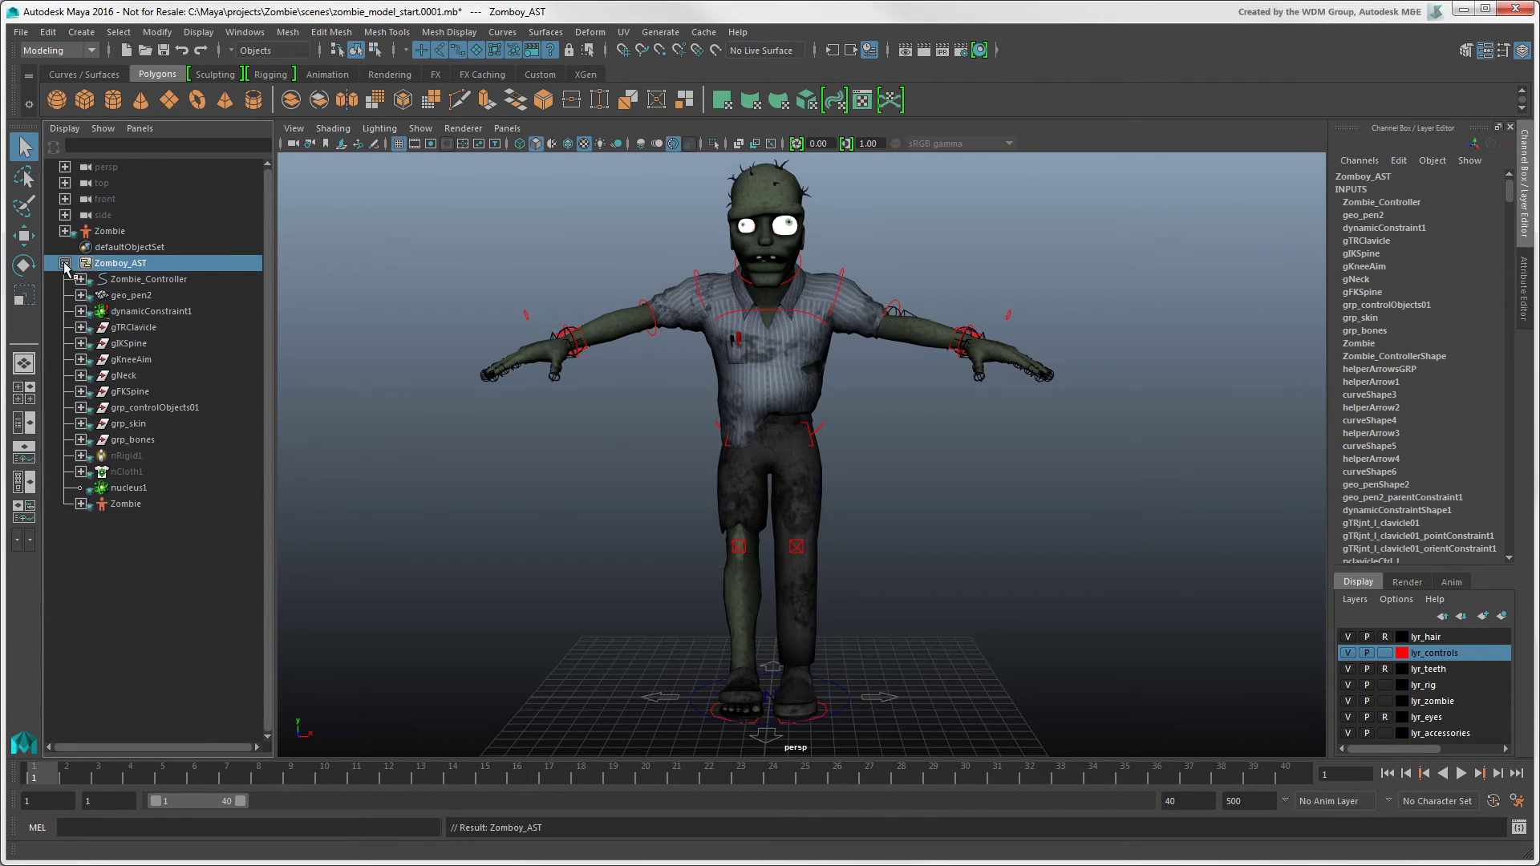
Assign zombie_rig.template to Zomboy_AST via Modify > Asset > Assign Template.
{"action": "left_click", "coordinate": [159, 33]}
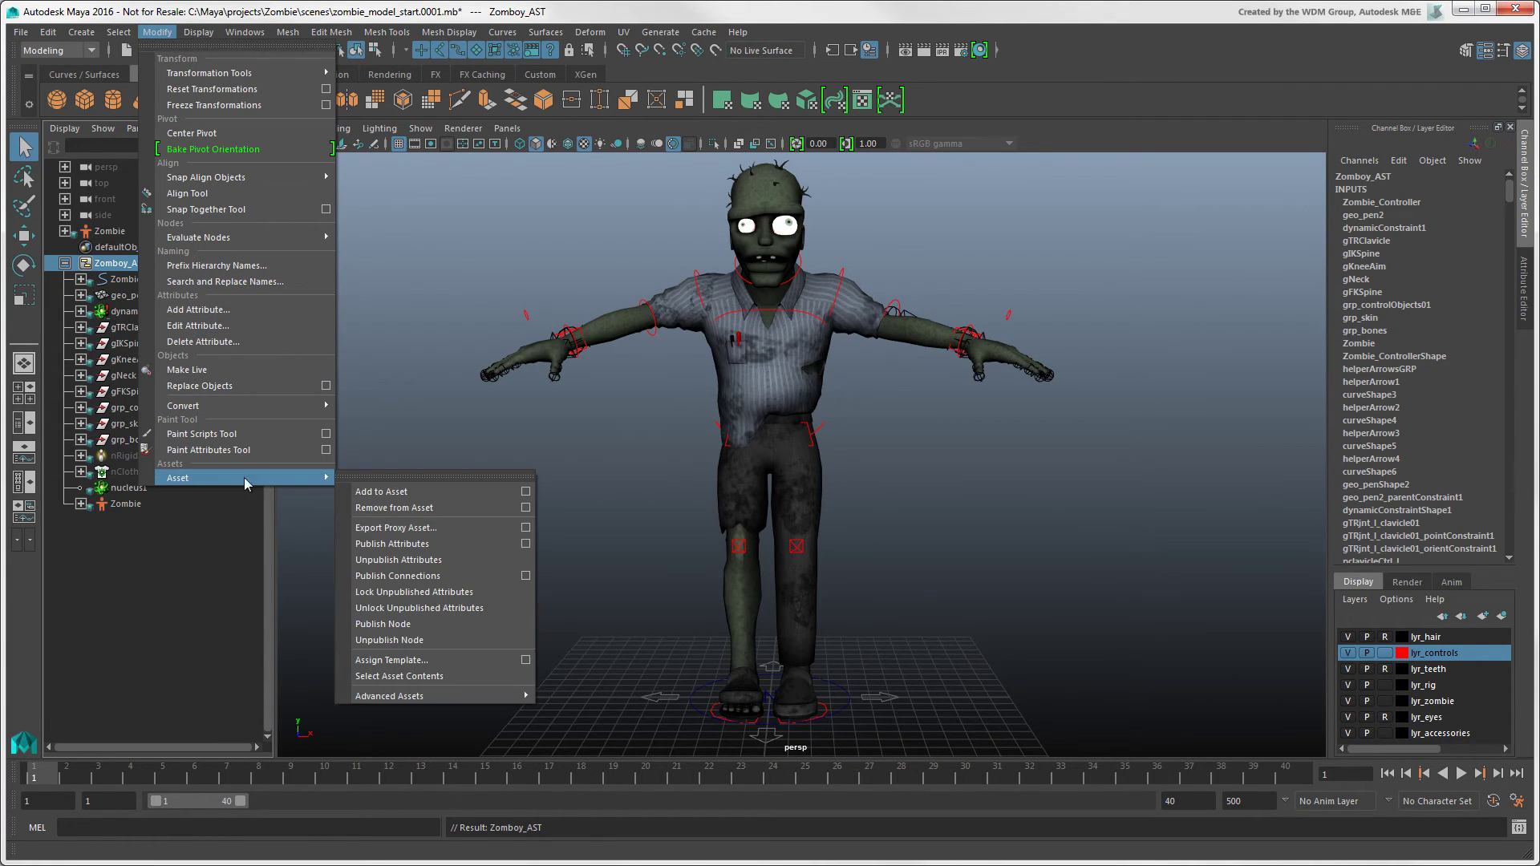
{"action": "mouse_move", "coordinate": [240, 479]}
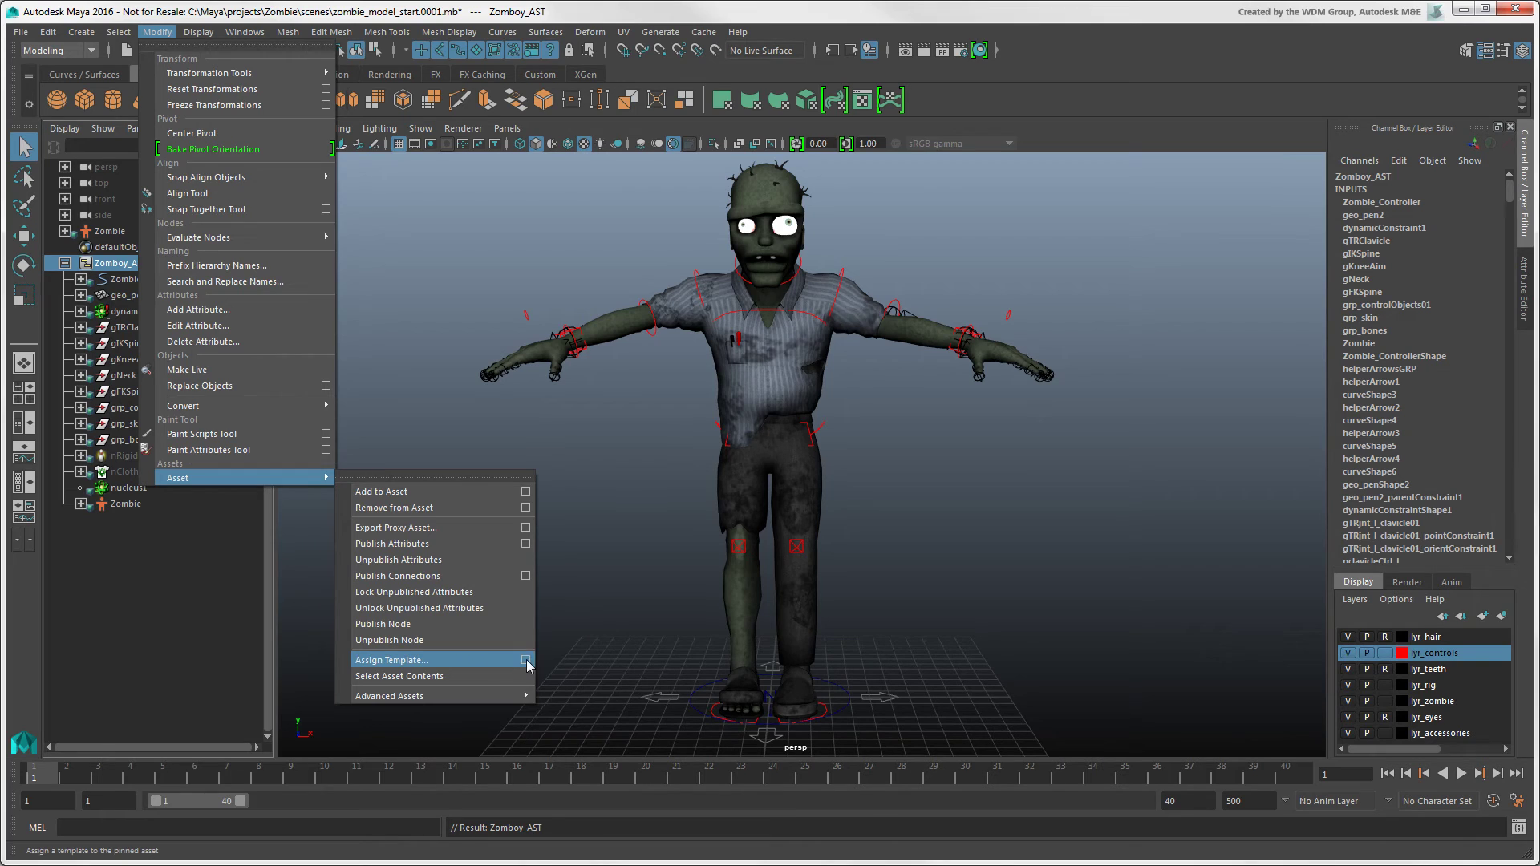
{"action": "left_click", "coordinate": [526, 661]}
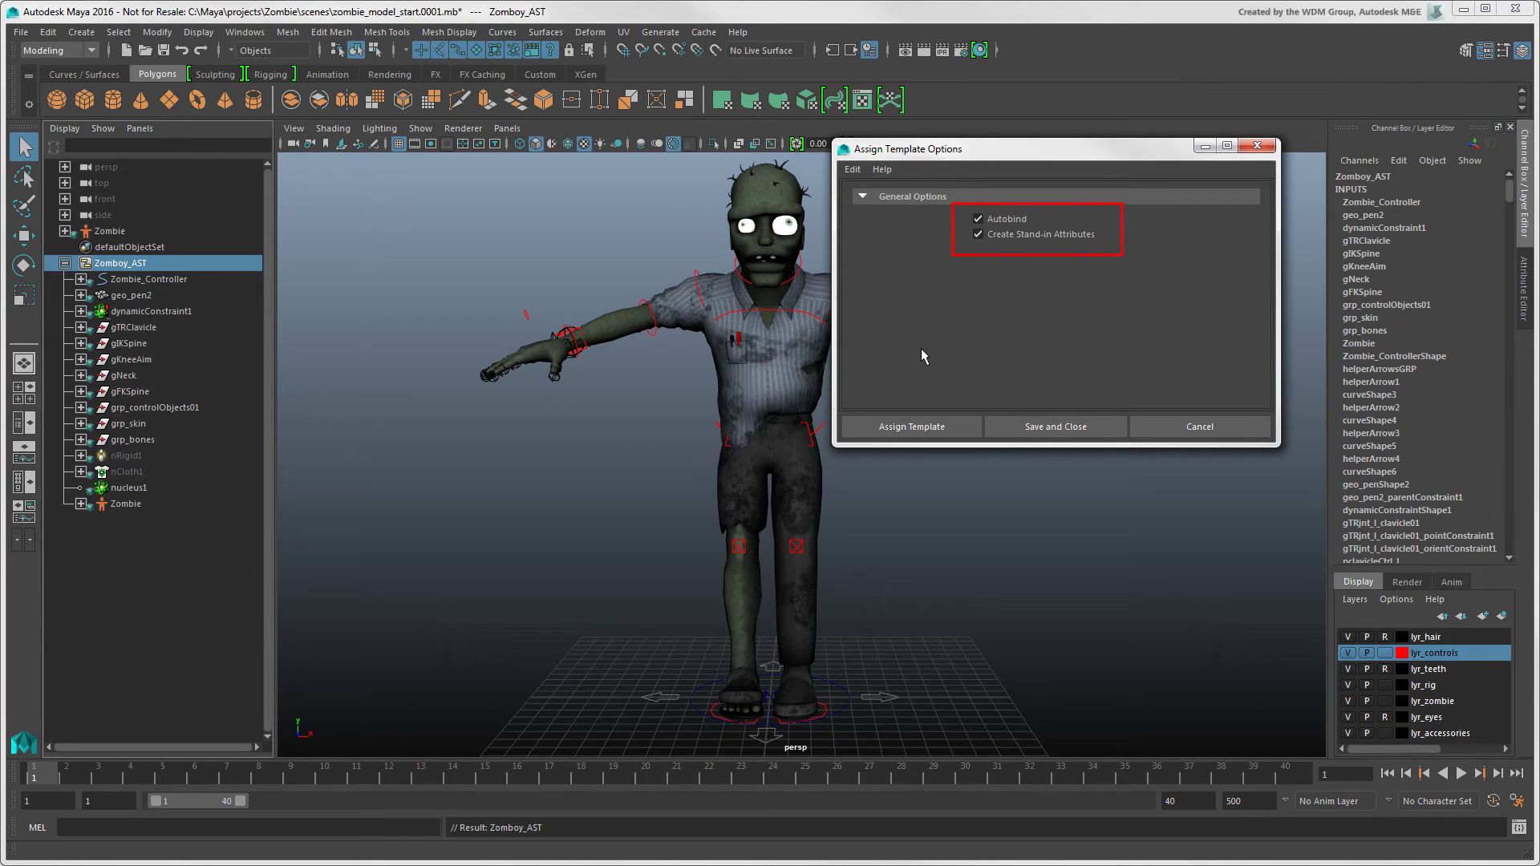
{"action": "left_click", "coordinate": [957, 433]}
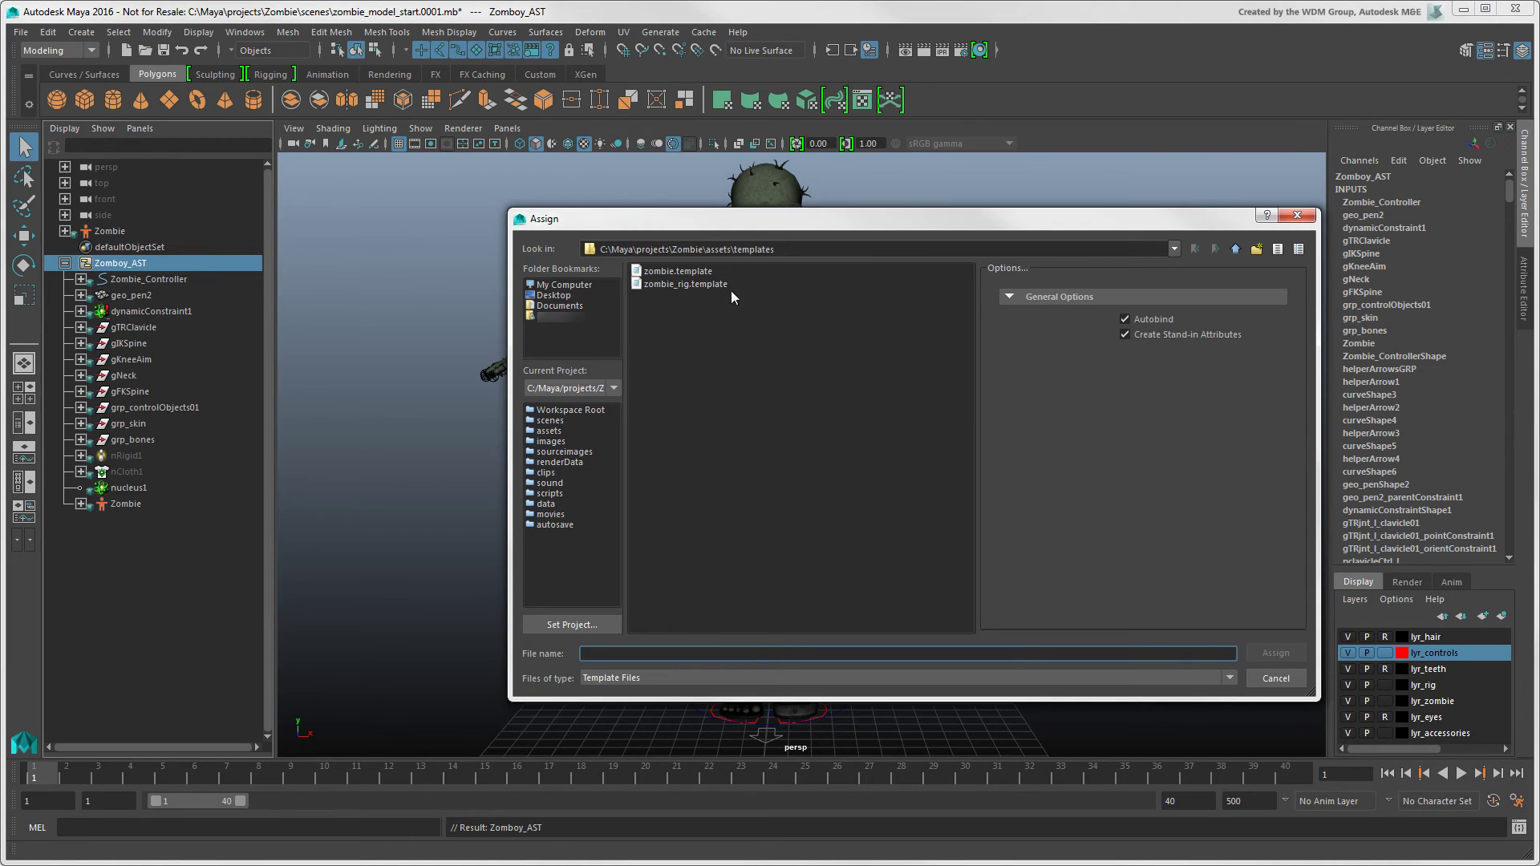
{"action": "left_click", "coordinate": [718, 284]}
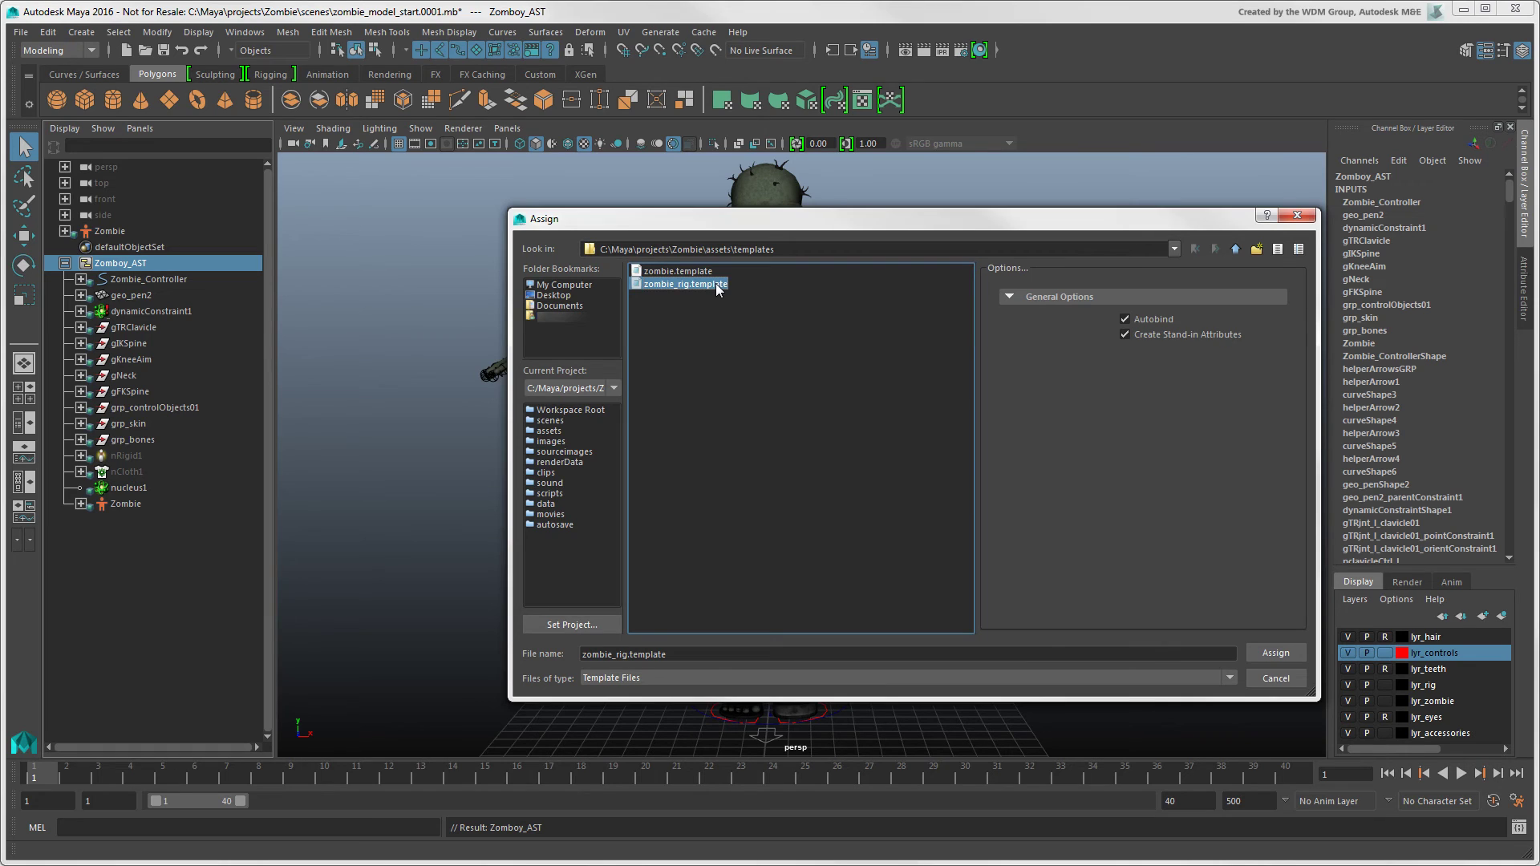
{"action": "left_click", "coordinate": [1268, 654]}
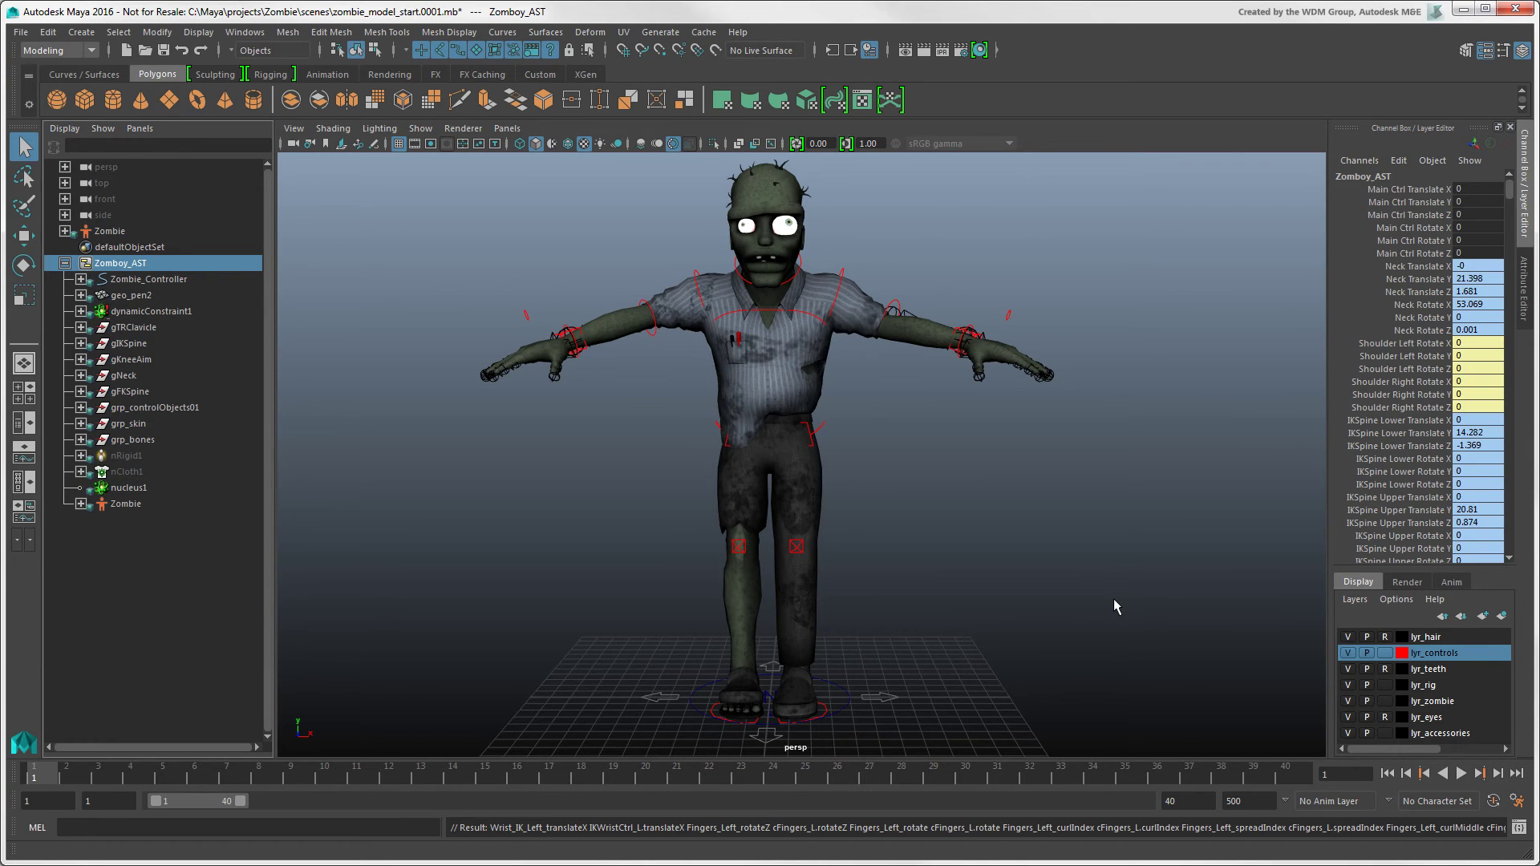
Inspect Zomboy_AST's template attribute bindings in the Asset Editor, then close it.
{"action": "left_click", "coordinate": [245, 32]}
{"action": "mouse_move", "coordinate": [281, 89]}
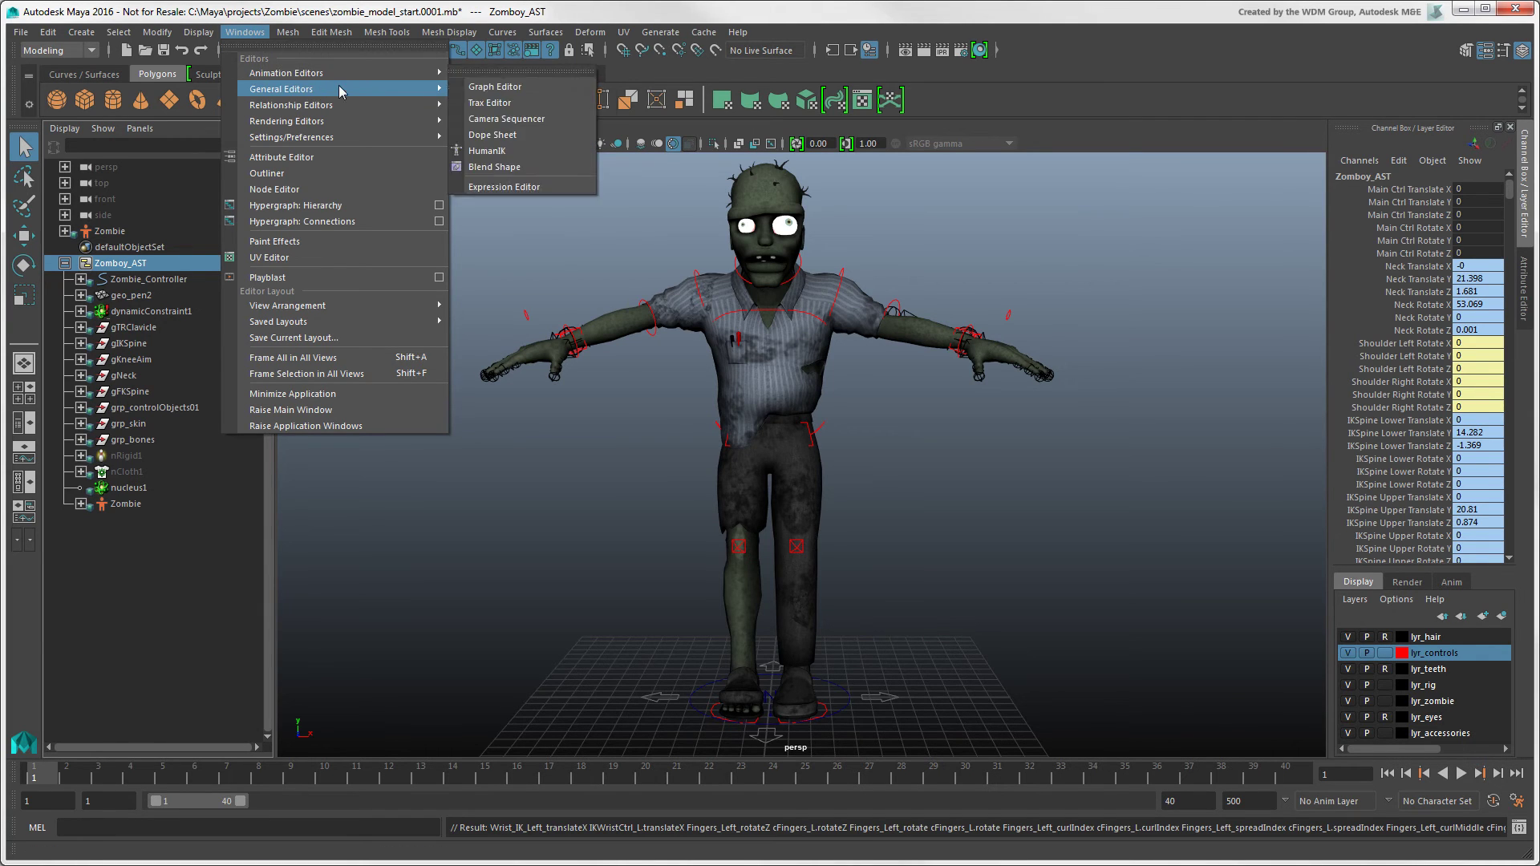
{"action": "left_click", "coordinate": [531, 103]}
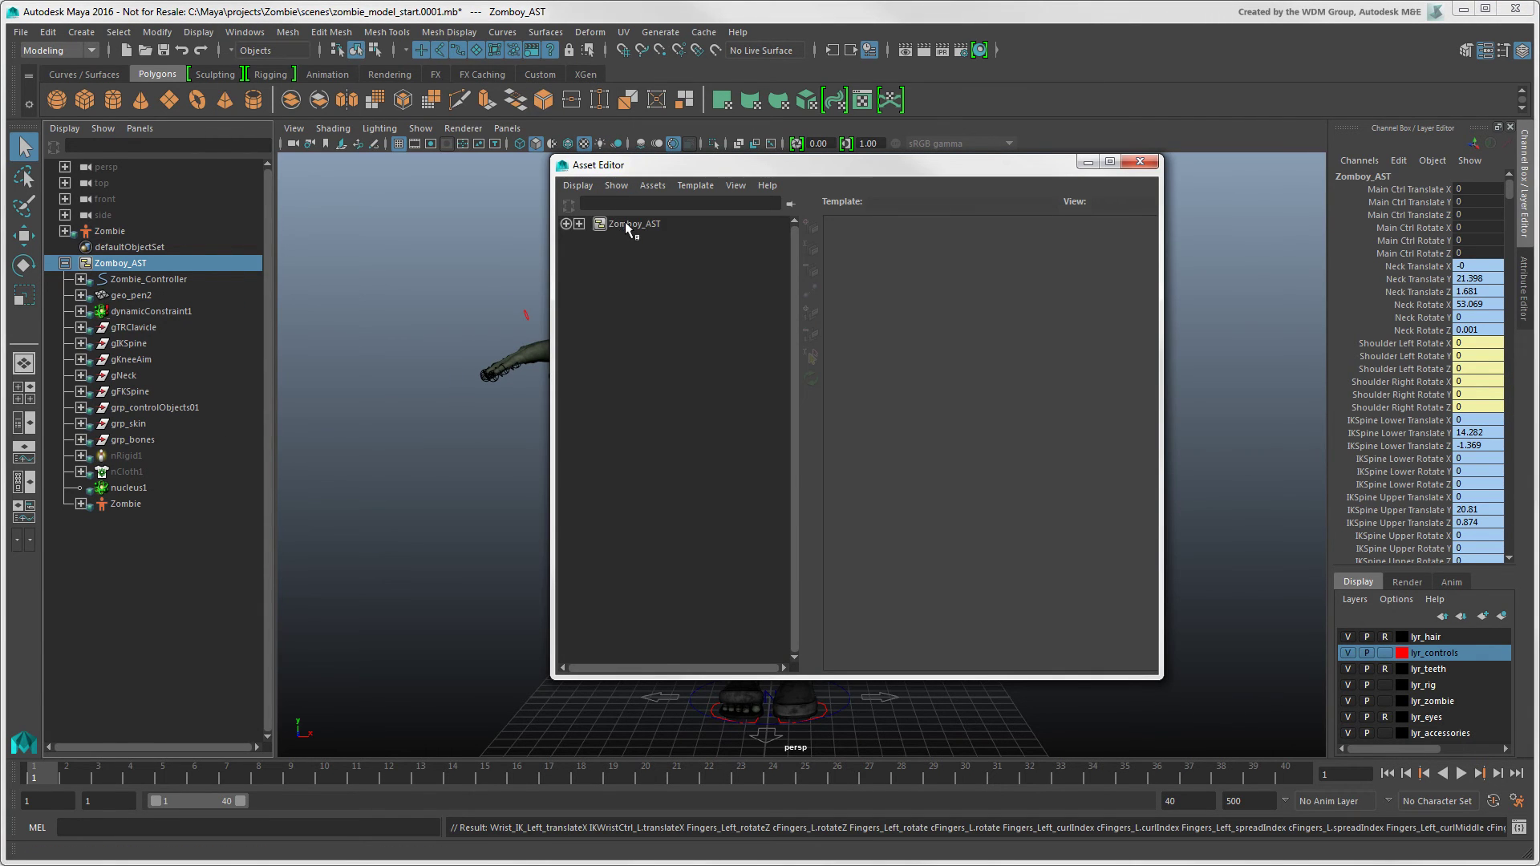
{"action": "left_click", "coordinate": [628, 226]}
{"action": "left_click", "coordinate": [791, 205]}
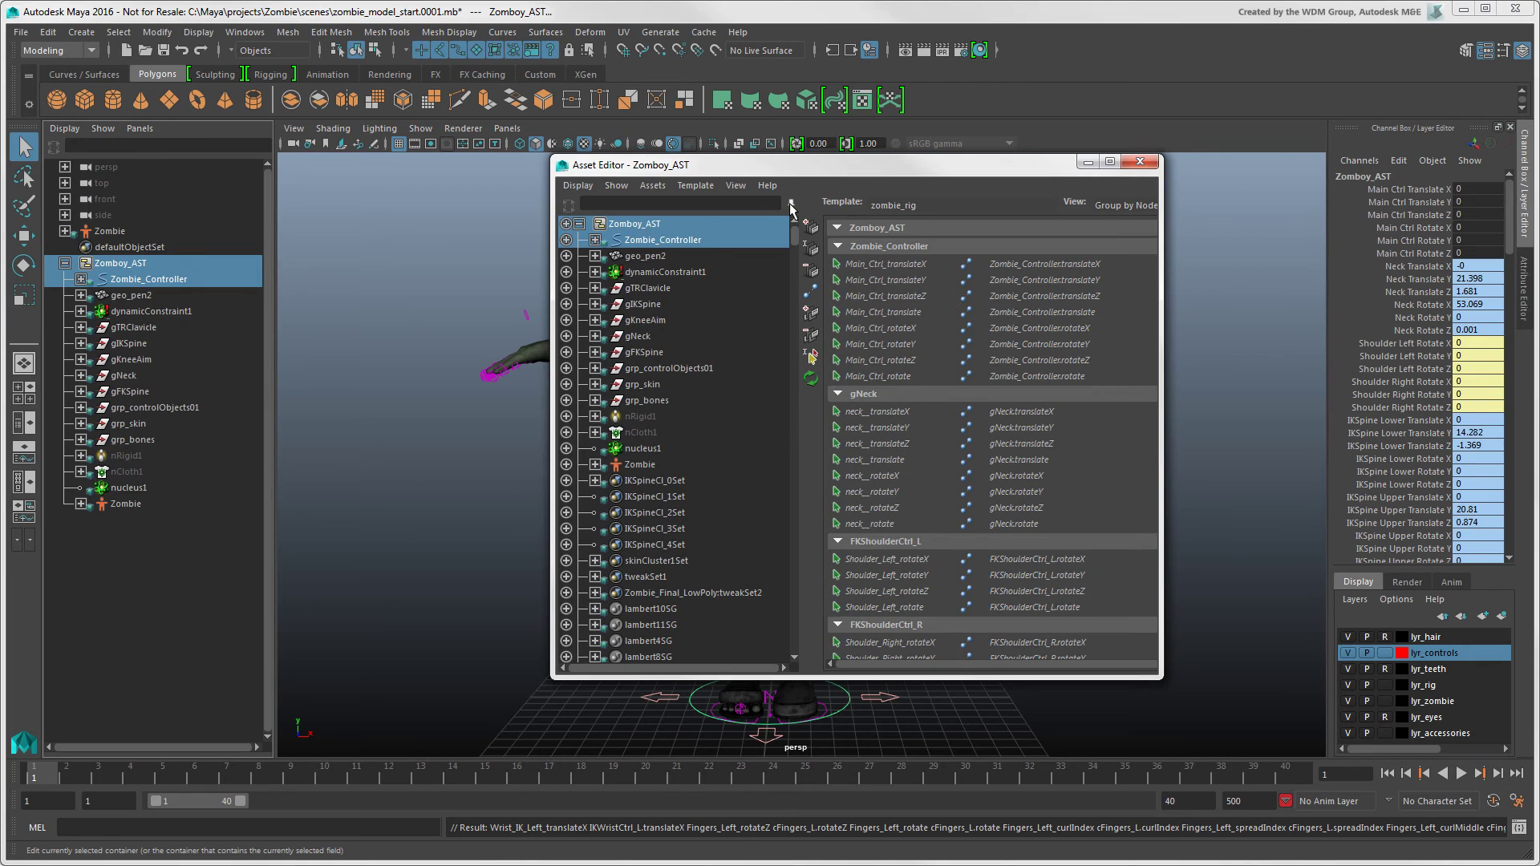
{"action": "left_click", "coordinate": [1143, 160]}
Rotate the zombie's hipCtrl to test that the torso twists with the rig.
{"action": "left_click", "coordinate": [843, 385]}
{"action": "key", "text": "e"}
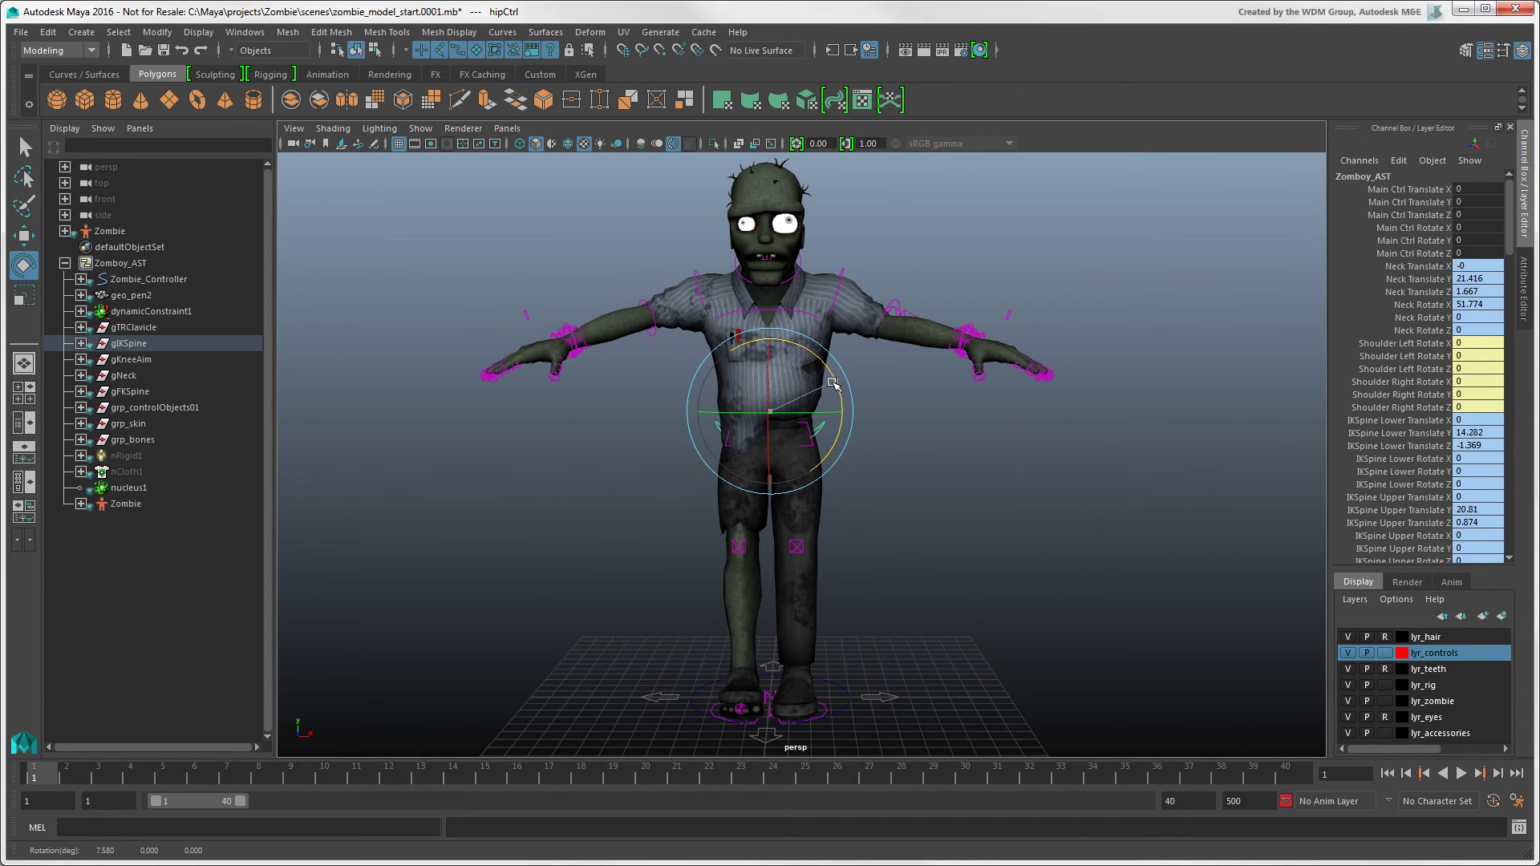
{"action": "mouse_move", "coordinate": [845, 397]}
{"action": "left_mouse_down"}
{"action": "mouse_move", "coordinate": [828, 381]}
{"action": "mouse_move", "coordinate": [854, 382]}
{"action": "left_mouse_up"}
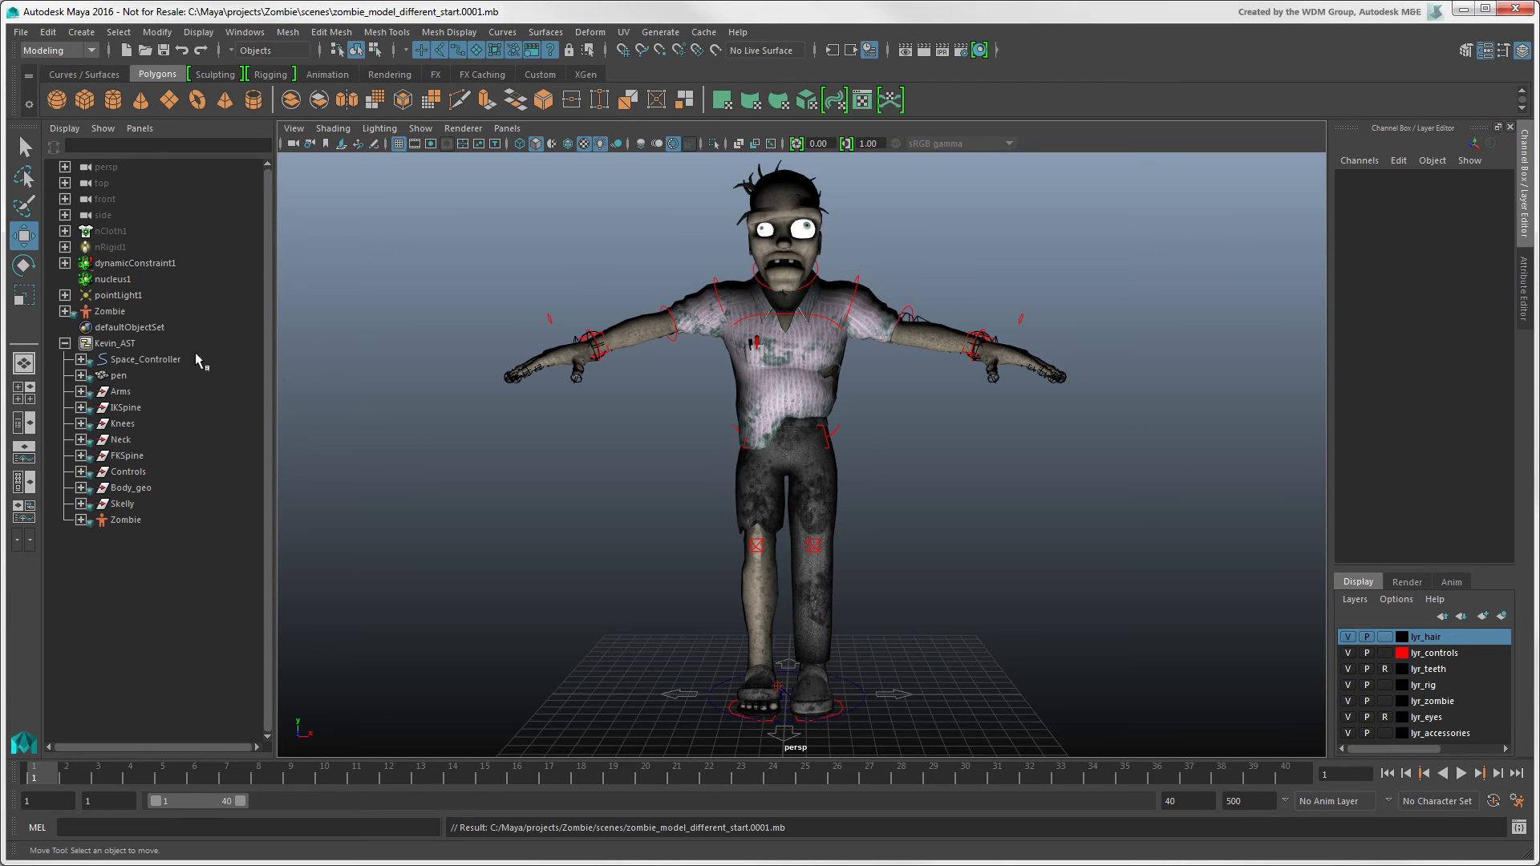
Edit Kevin_AST in the Asset Editor and bring up its Template menu.
{"action": "left_click", "coordinate": [120, 346]}
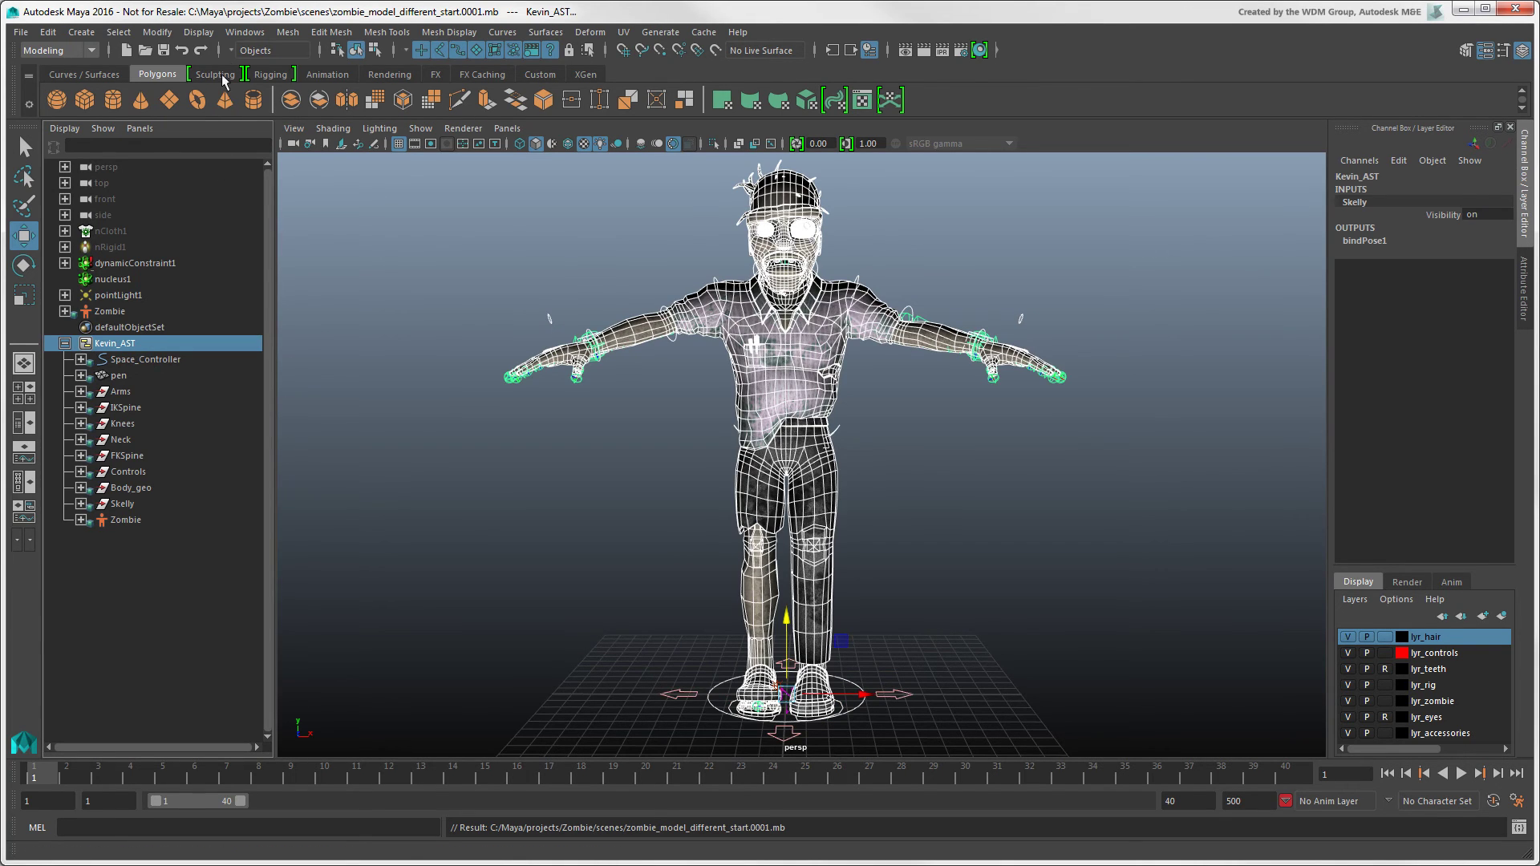
{"action": "left_click", "coordinate": [244, 33]}
{"action": "mouse_move", "coordinate": [282, 89]}
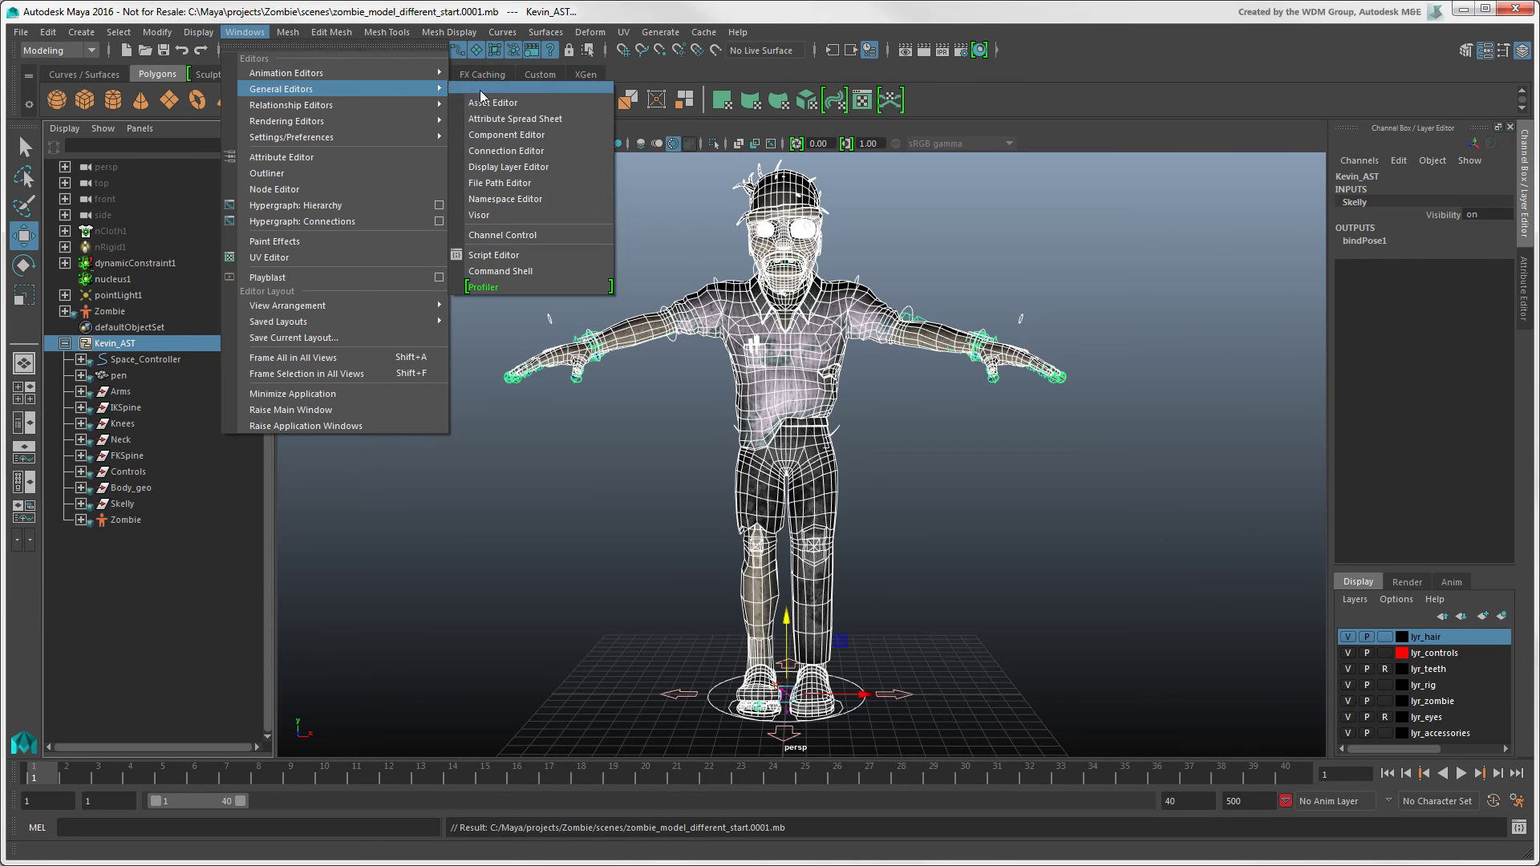
{"action": "left_click", "coordinate": [539, 104]}
{"action": "left_click_drag", "start_coordinate": [839, 176], "coordinate": [981, 179]}
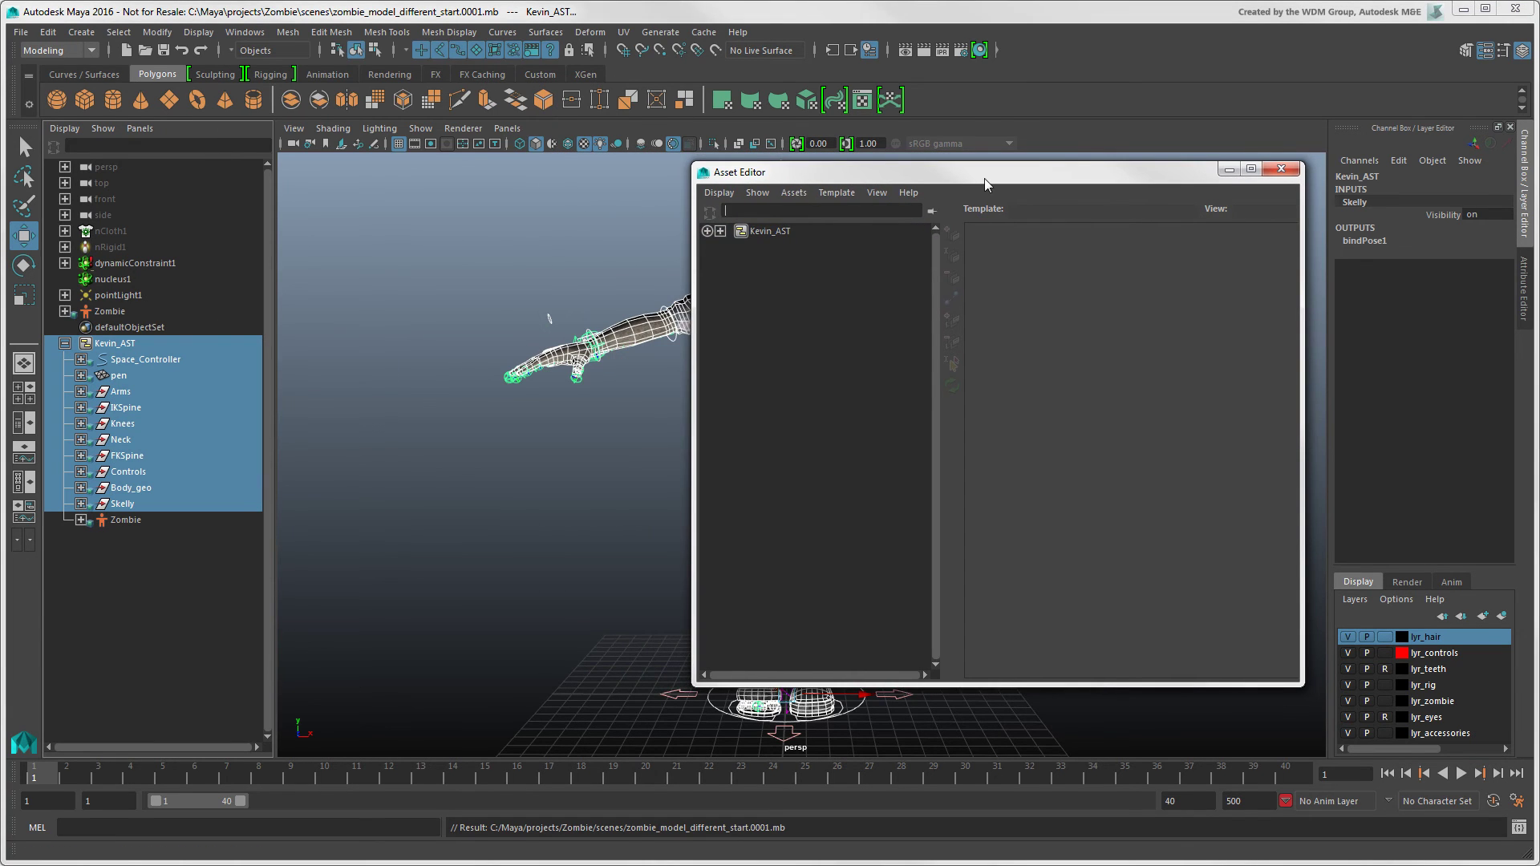
{"action": "left_click", "coordinate": [771, 232]}
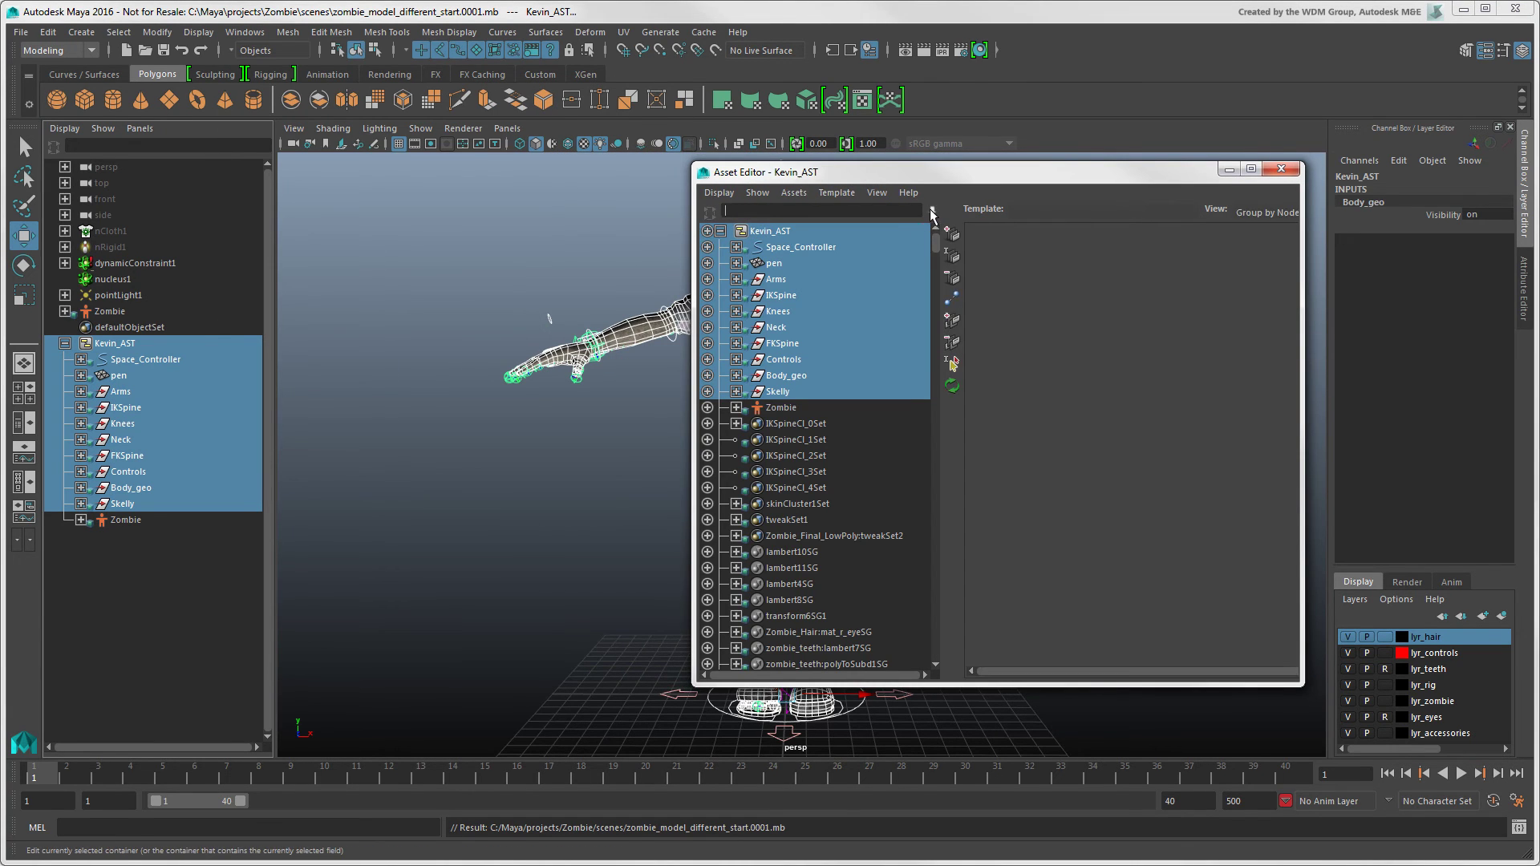
{"action": "left_click", "coordinate": [838, 193]}
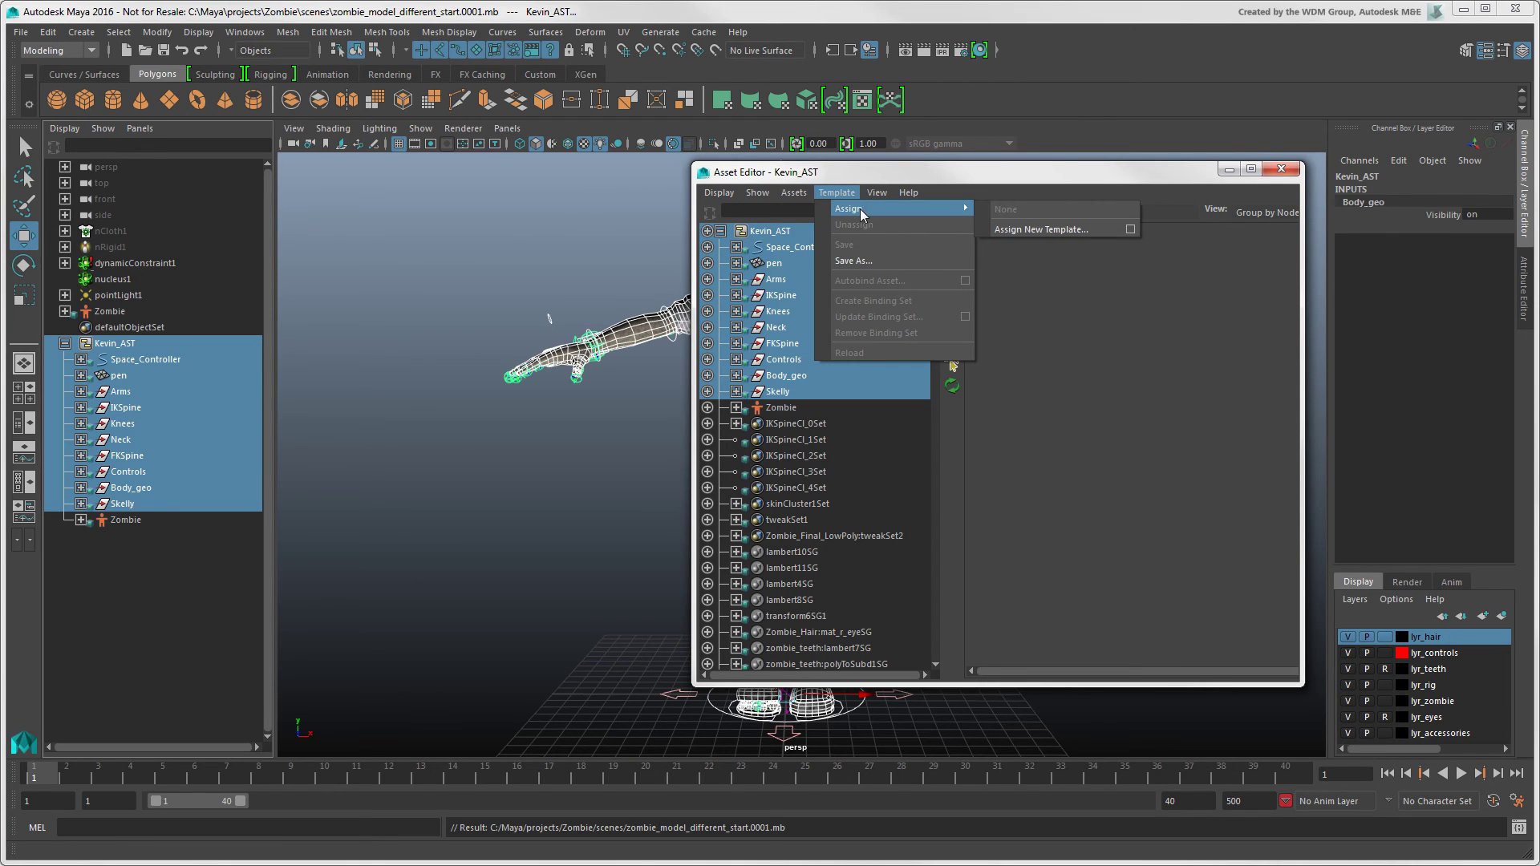
Turn off Autobind and Create Stand-in Attributes in the Assign Template options.
{"action": "left_click", "coordinate": [1126, 234]}
{"action": "left_click", "coordinate": [1043, 234]}
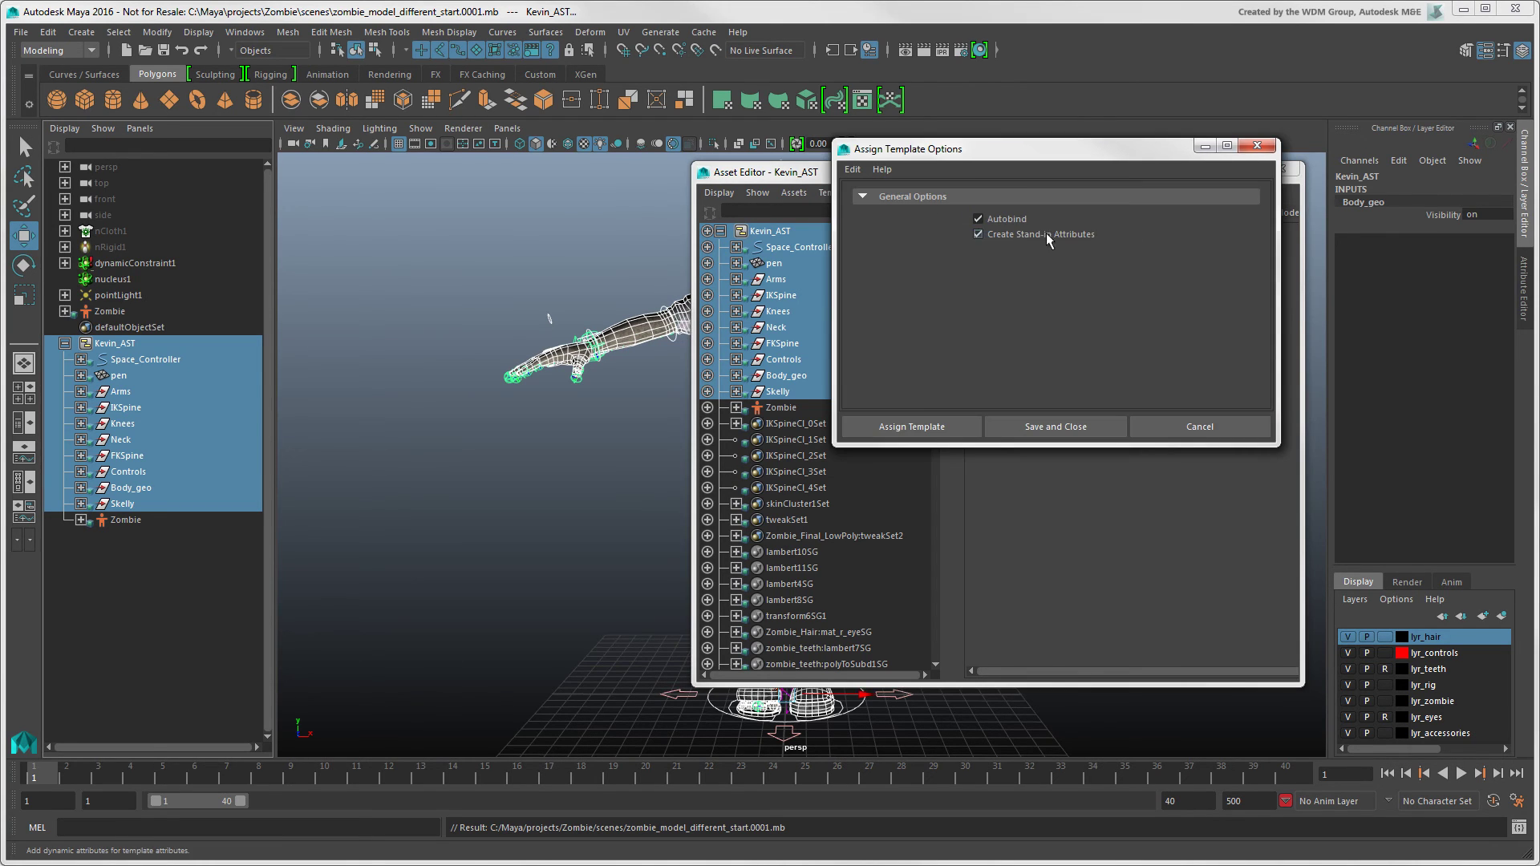
{"action": "left_click", "coordinate": [977, 219]}
Assign zombie_rig.template to Kevin_AST, leaving its entries unbound.
{"action": "left_click", "coordinate": [958, 428]}
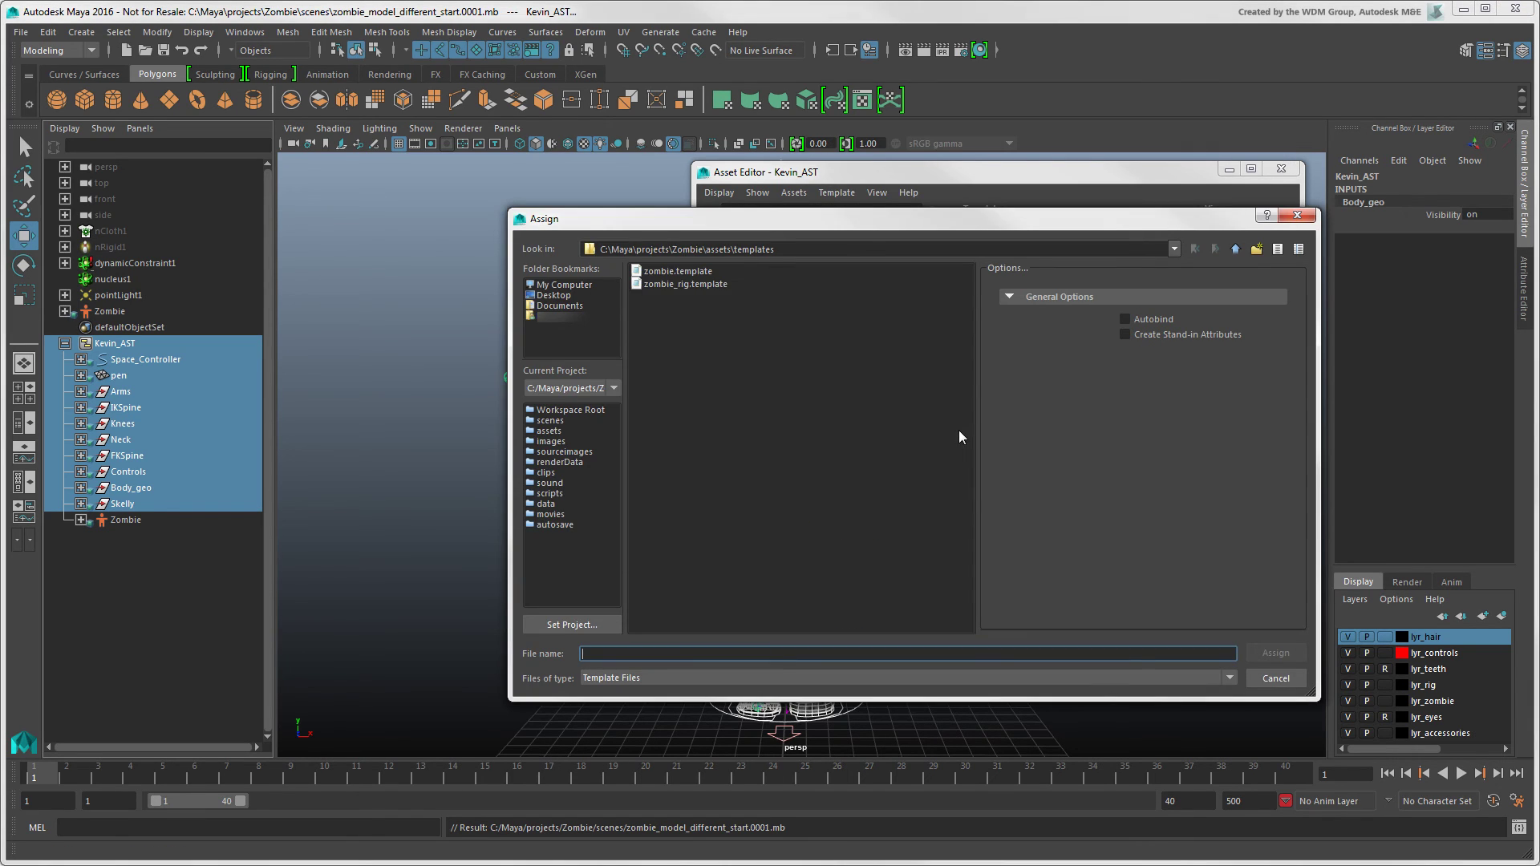
{"action": "left_click", "coordinate": [685, 285]}
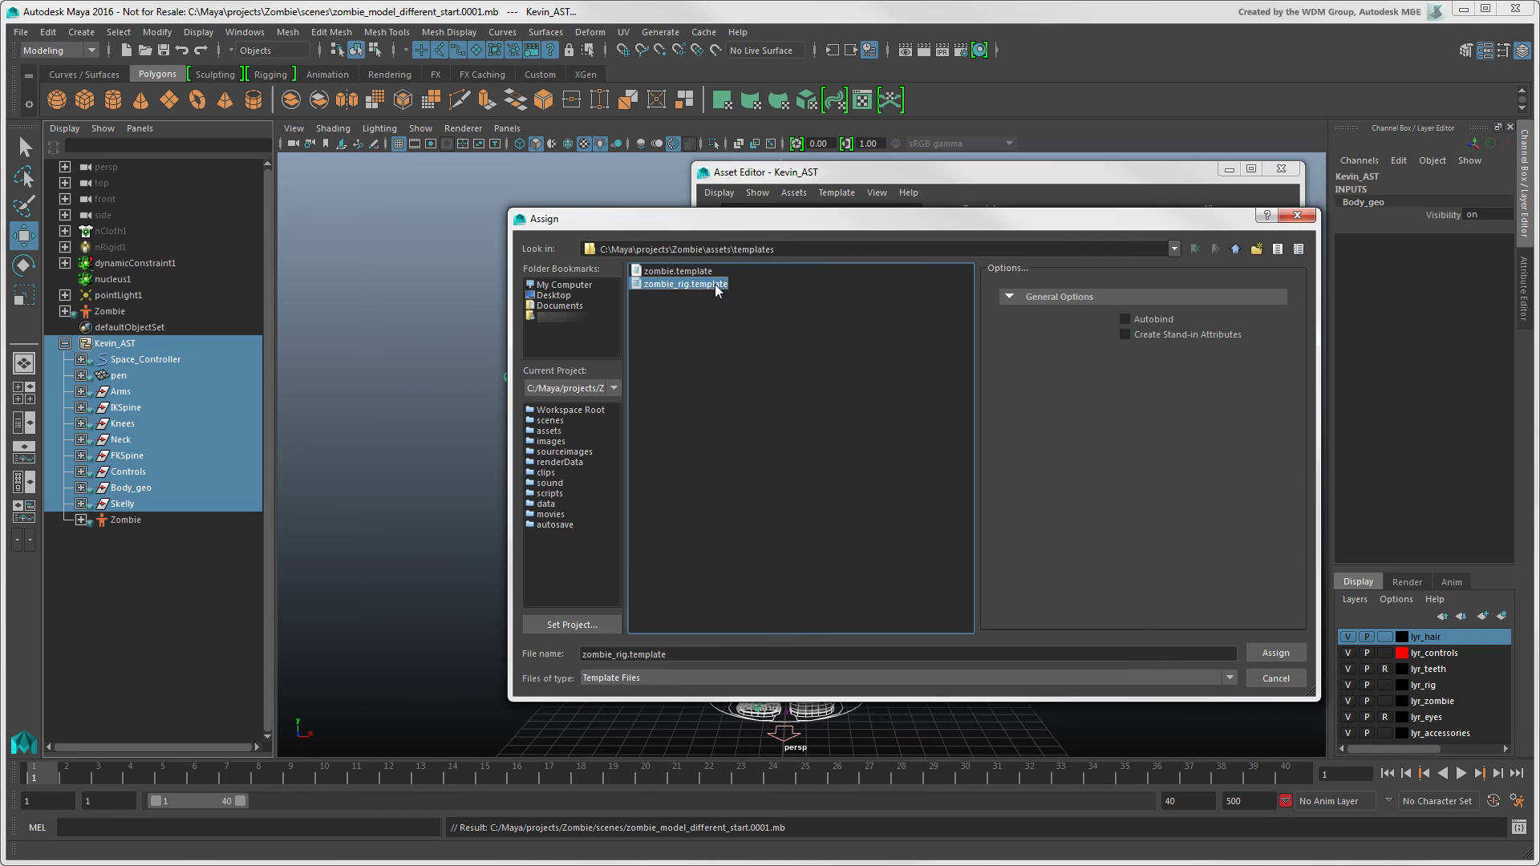
{"action": "left_click", "coordinate": [1262, 653]}
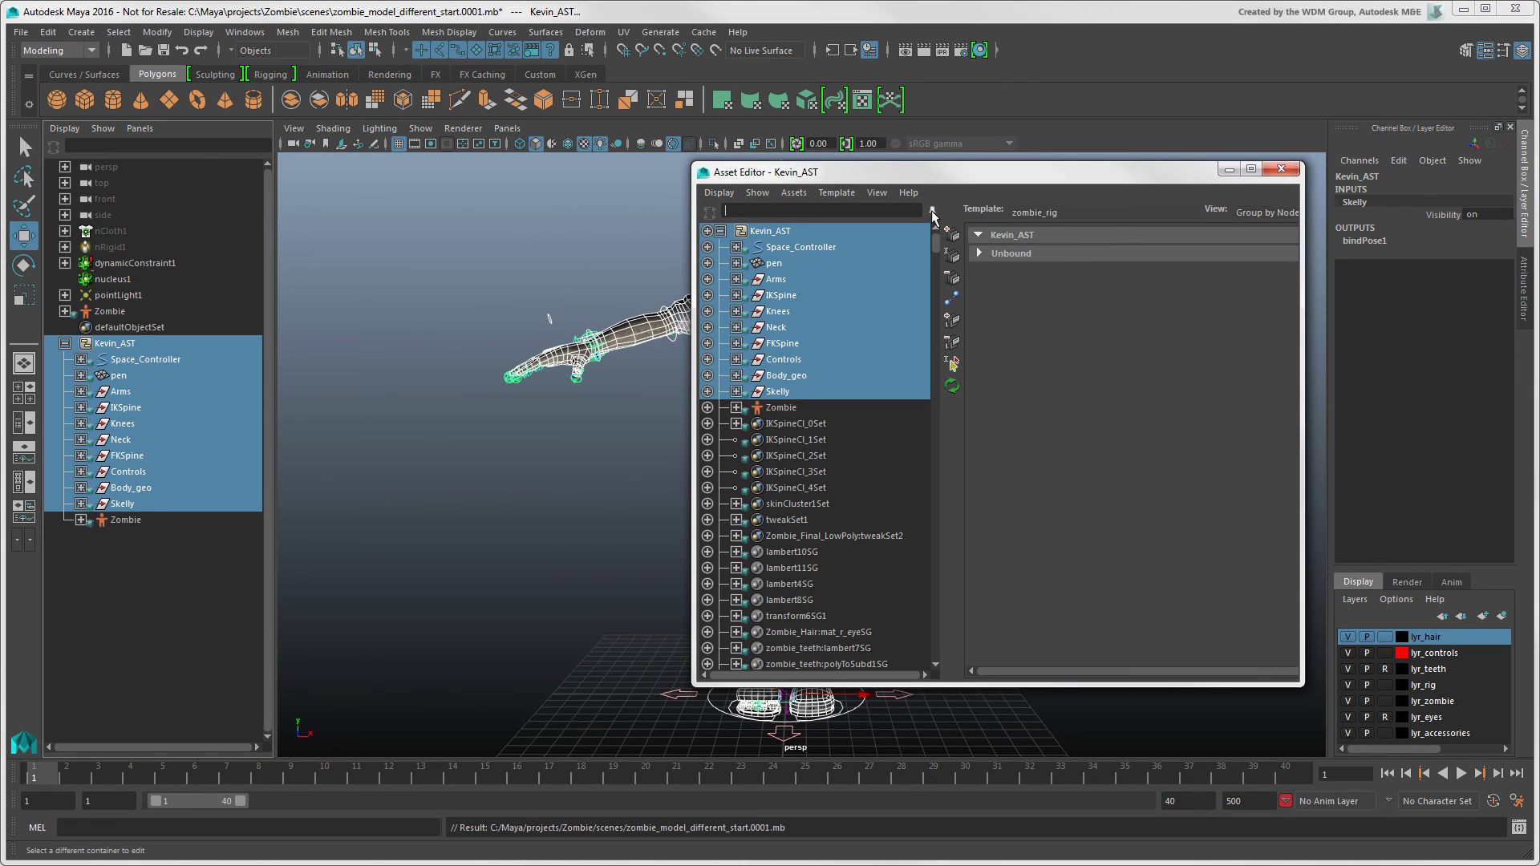
Bind Main_Ctrl translate X, Y and Z to Space_Controller's Translate X, Y and Z channels.
{"action": "left_click", "coordinate": [978, 254]}
{"action": "left_click", "coordinate": [793, 247]}
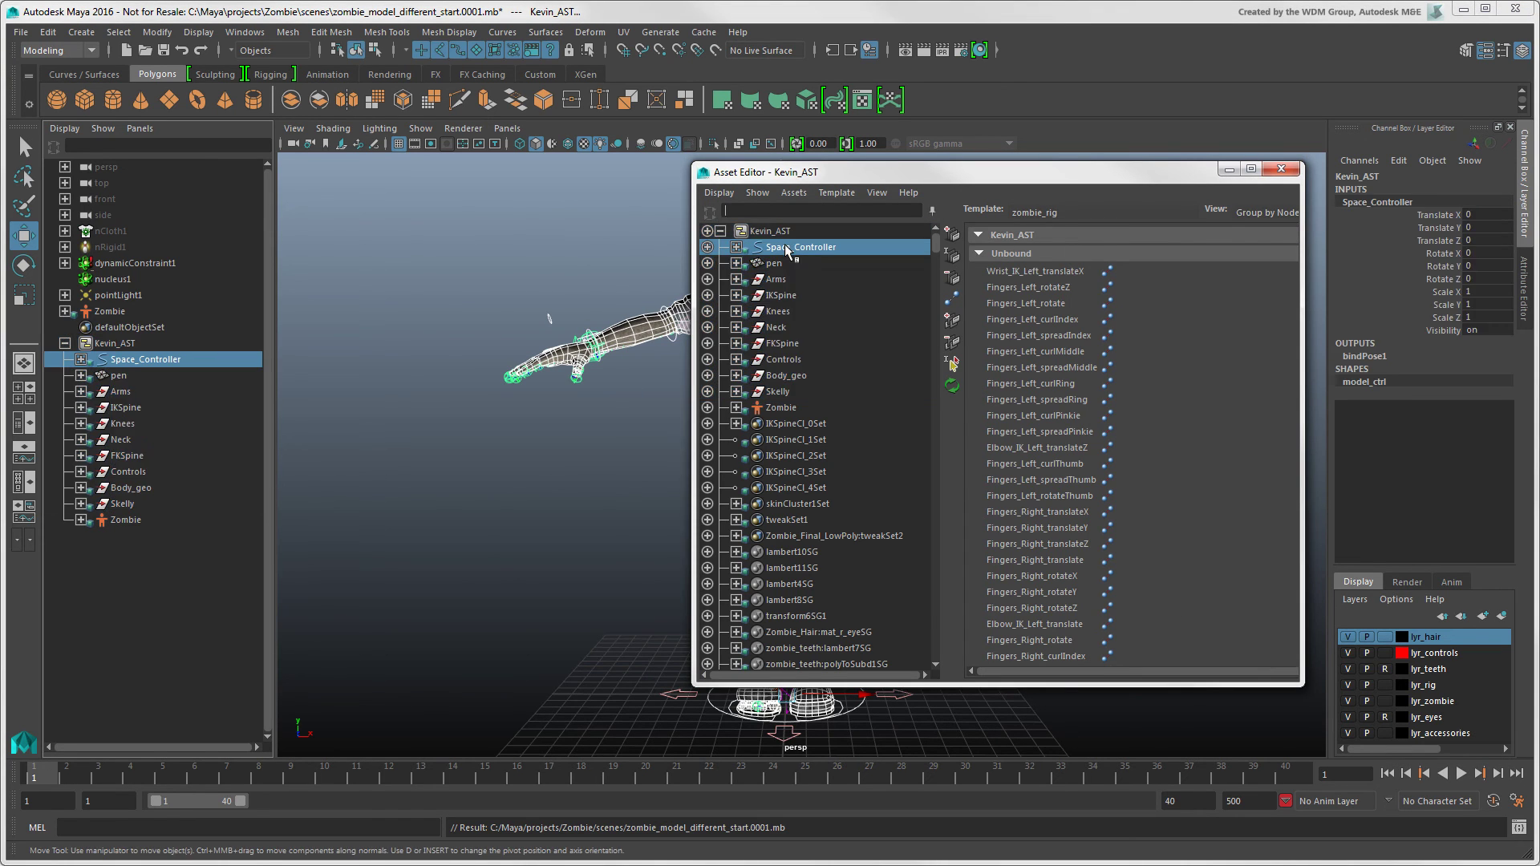
{"action": "left_click", "coordinate": [708, 247]}
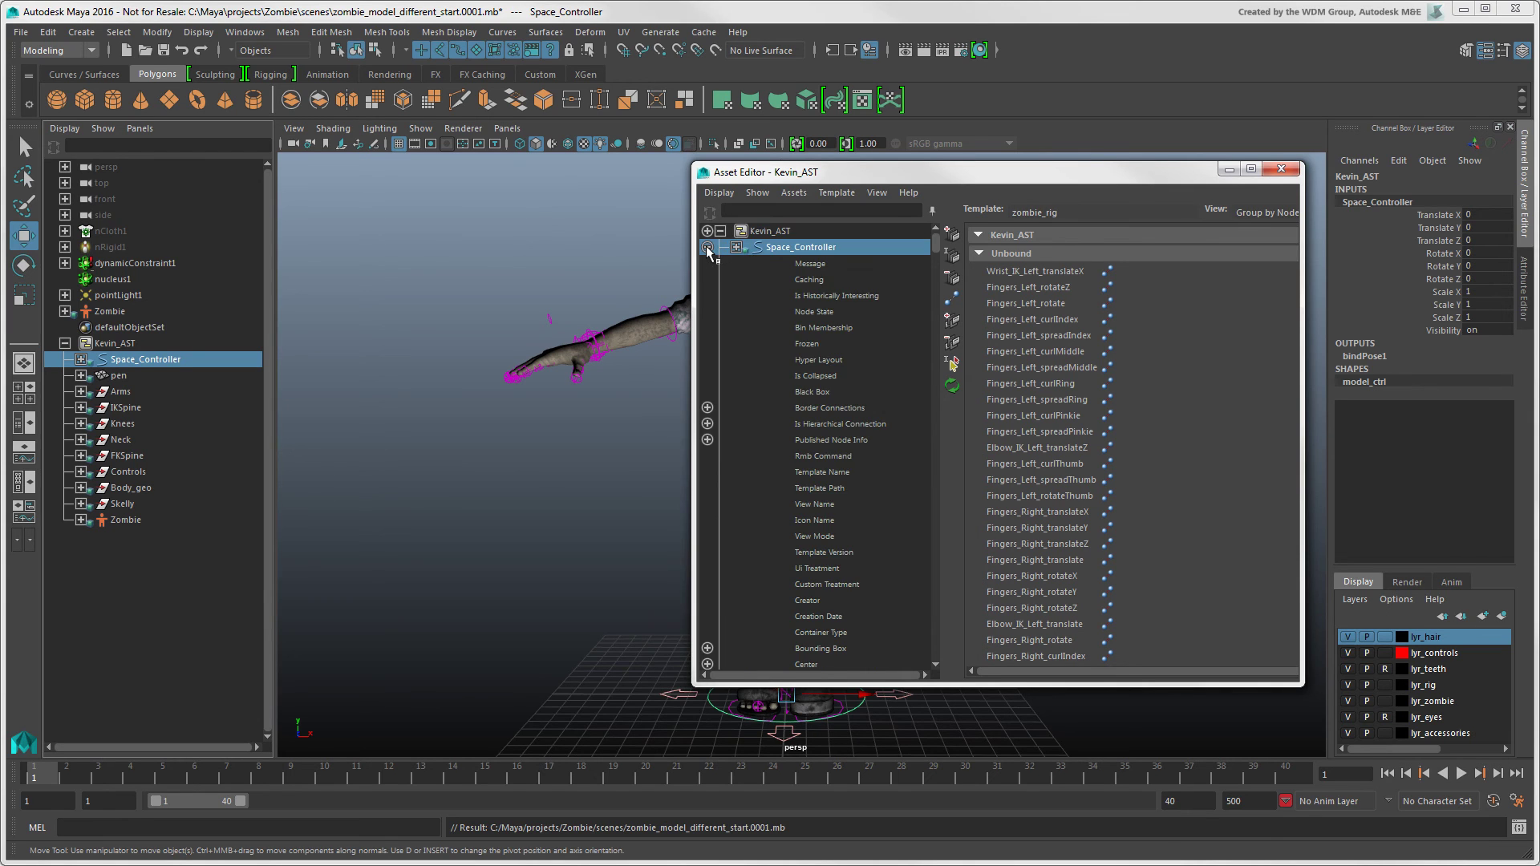
{"action": "scroll", "coordinate": [894, 278], "scroll_direction": "down", "scroll_amount": 5}
{"action": "scroll", "coordinate": [894, 277], "scroll_direction": "down", "scroll_amount": 5}
{"action": "scroll", "coordinate": [895, 278], "scroll_direction": "down", "scroll_amount": 5}
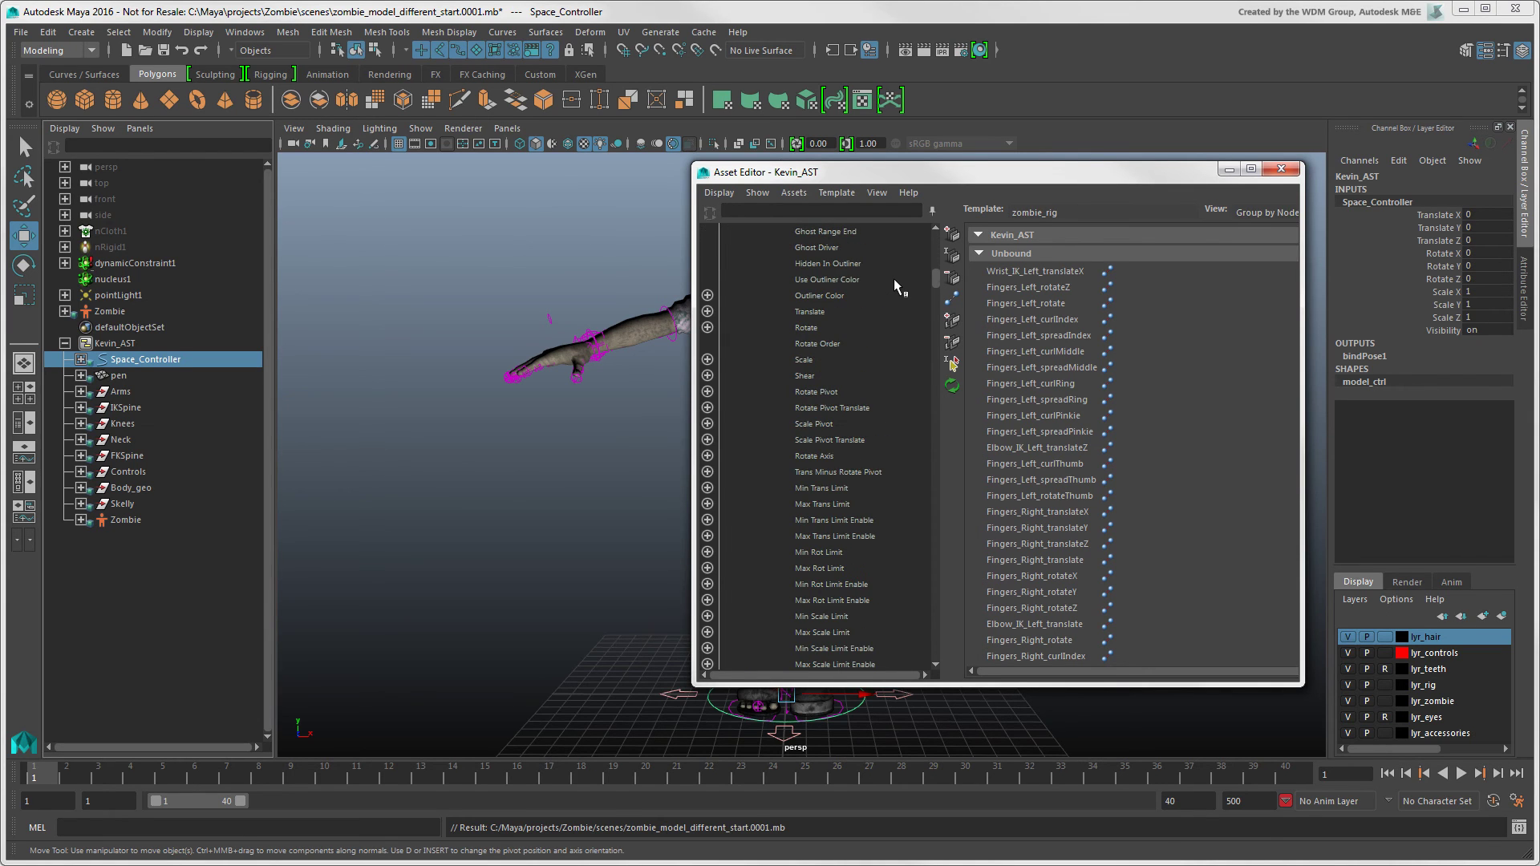
{"action": "left_click", "coordinate": [708, 312]}
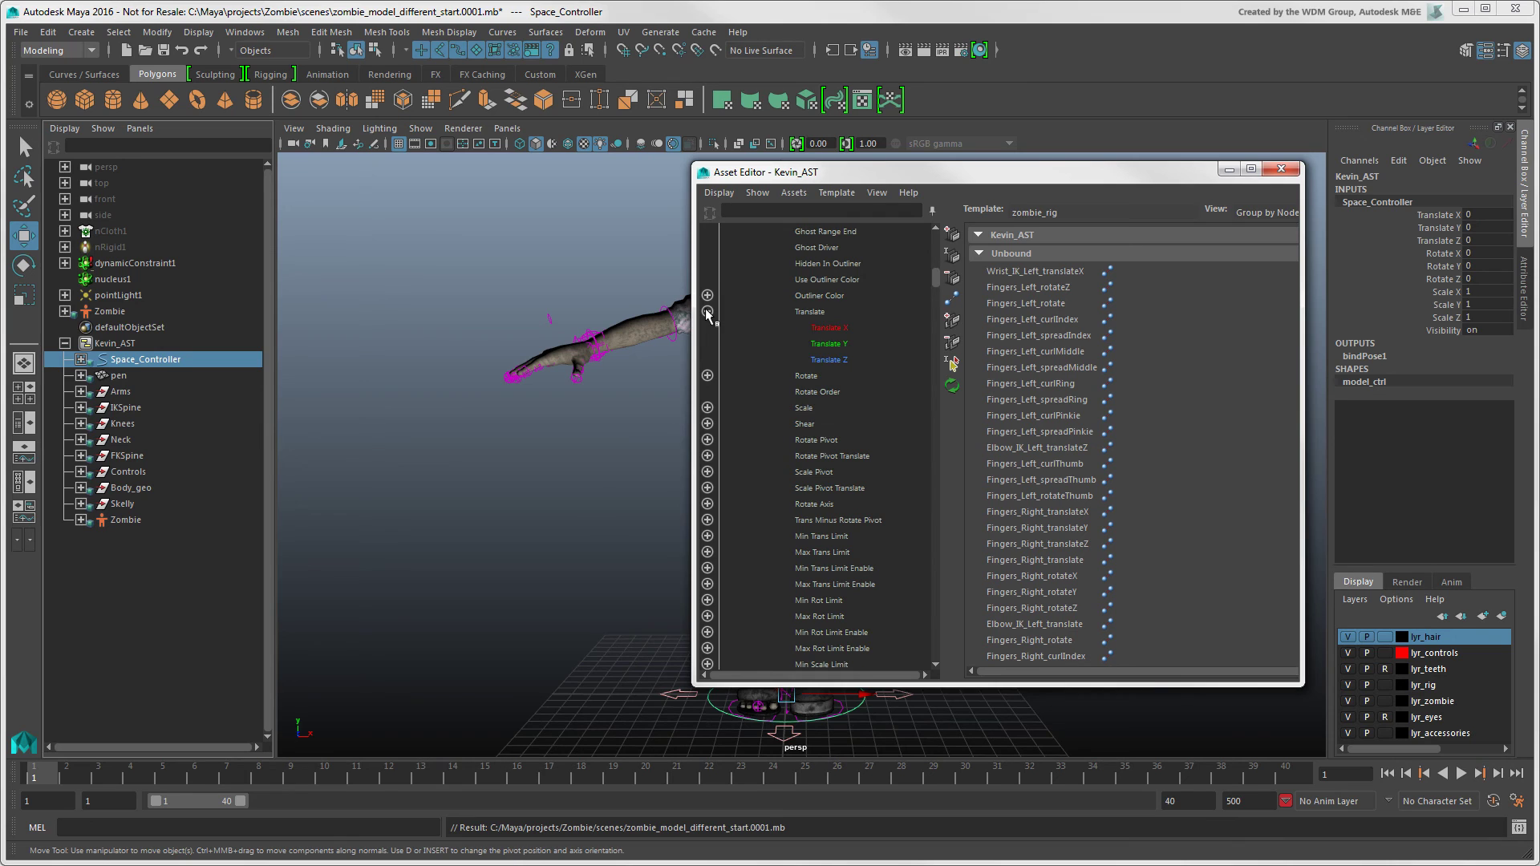
{"action": "left_click", "coordinate": [831, 329]}
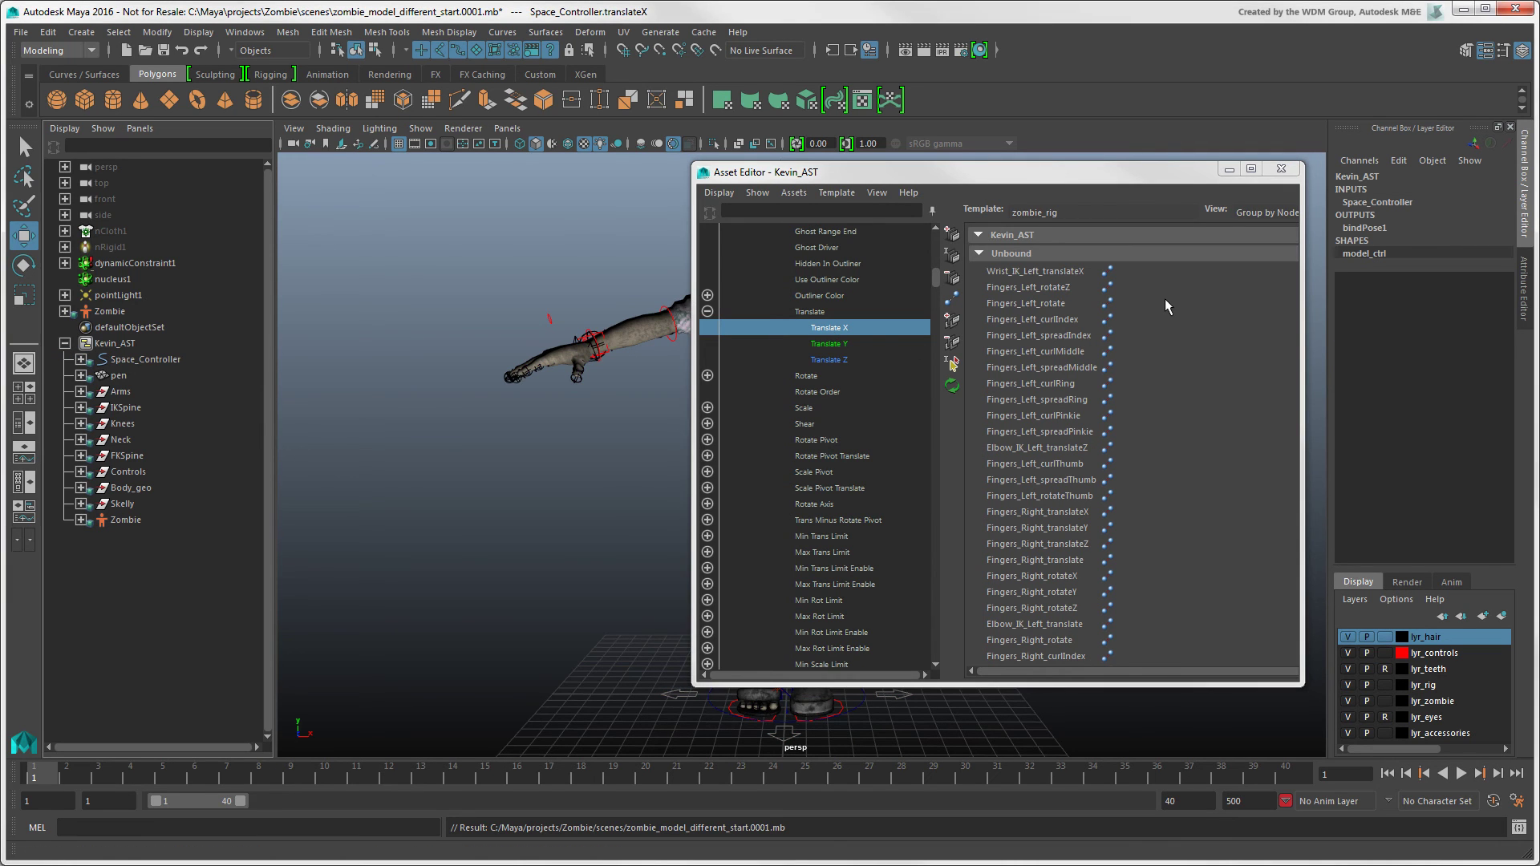
{"action": "scroll", "coordinate": [1163, 297], "scroll_direction": "down", "scroll_amount": 3}
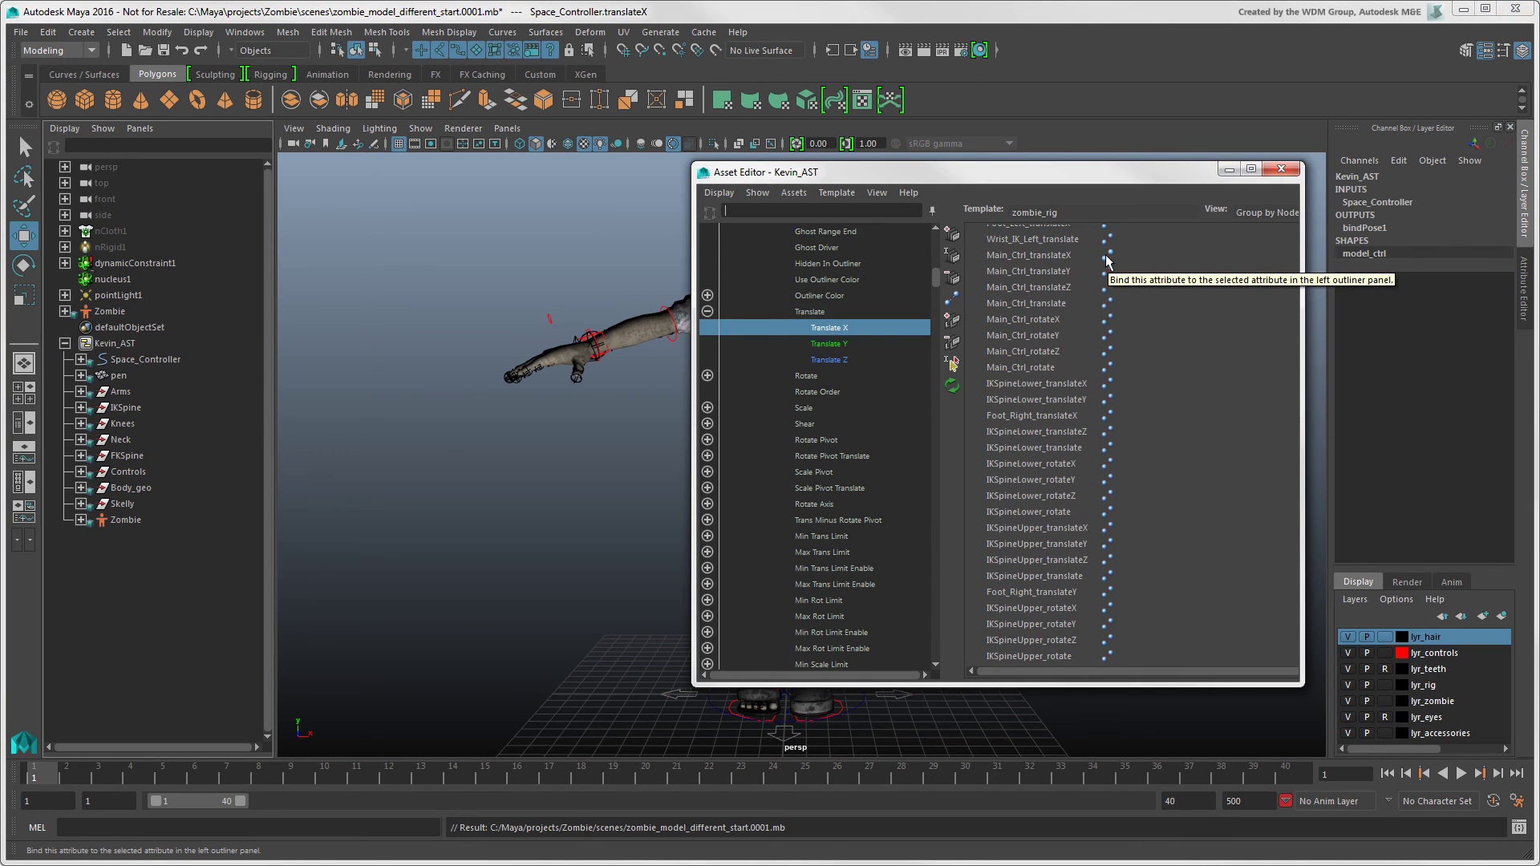
{"action": "left_click", "coordinate": [1107, 260]}
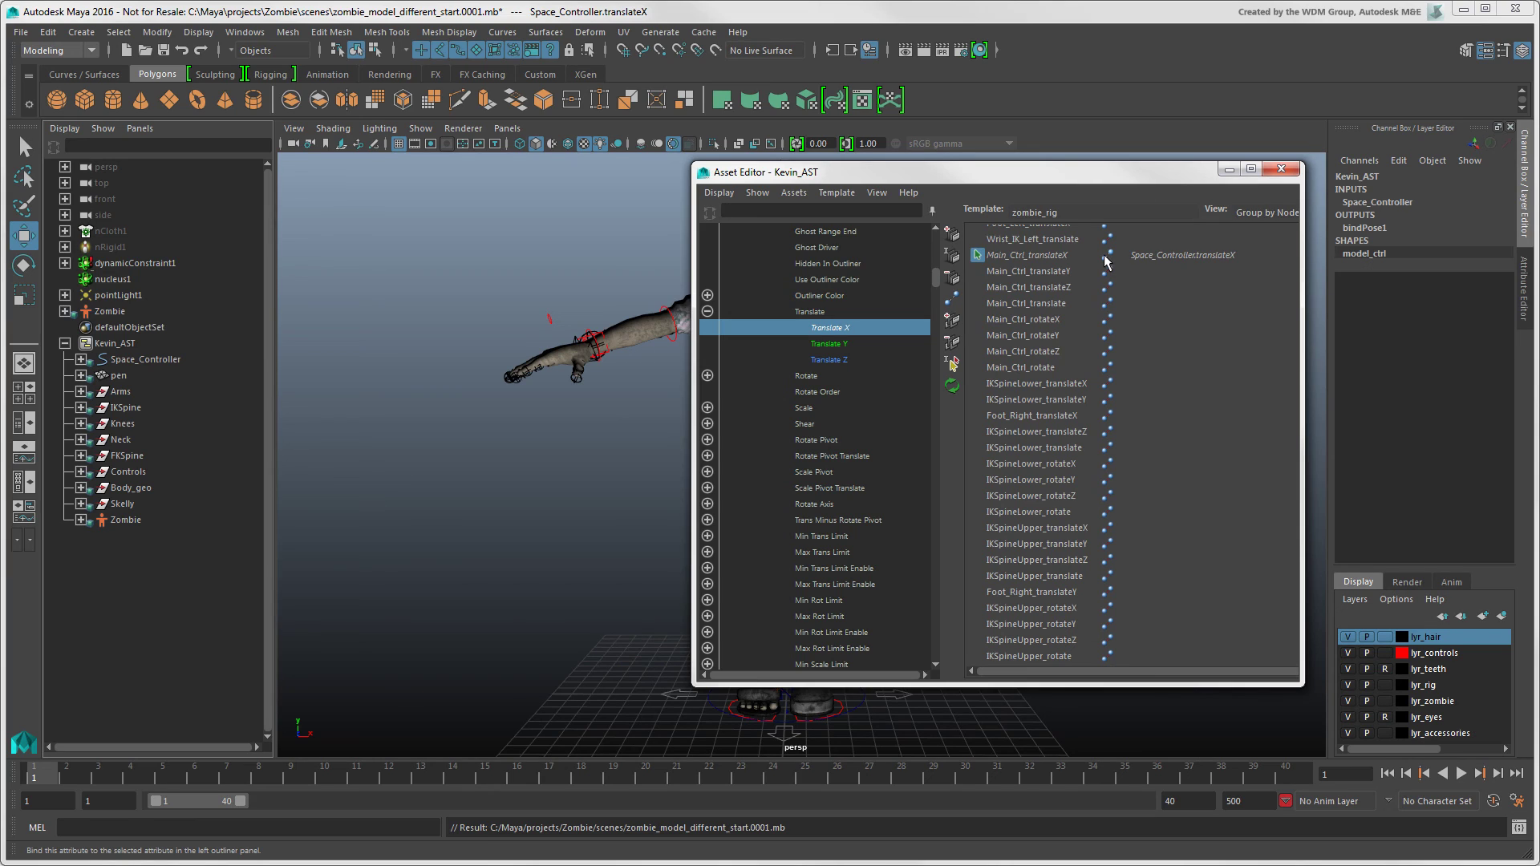
{"action": "left_click", "coordinate": [828, 346]}
{"action": "left_click", "coordinate": [1106, 270]}
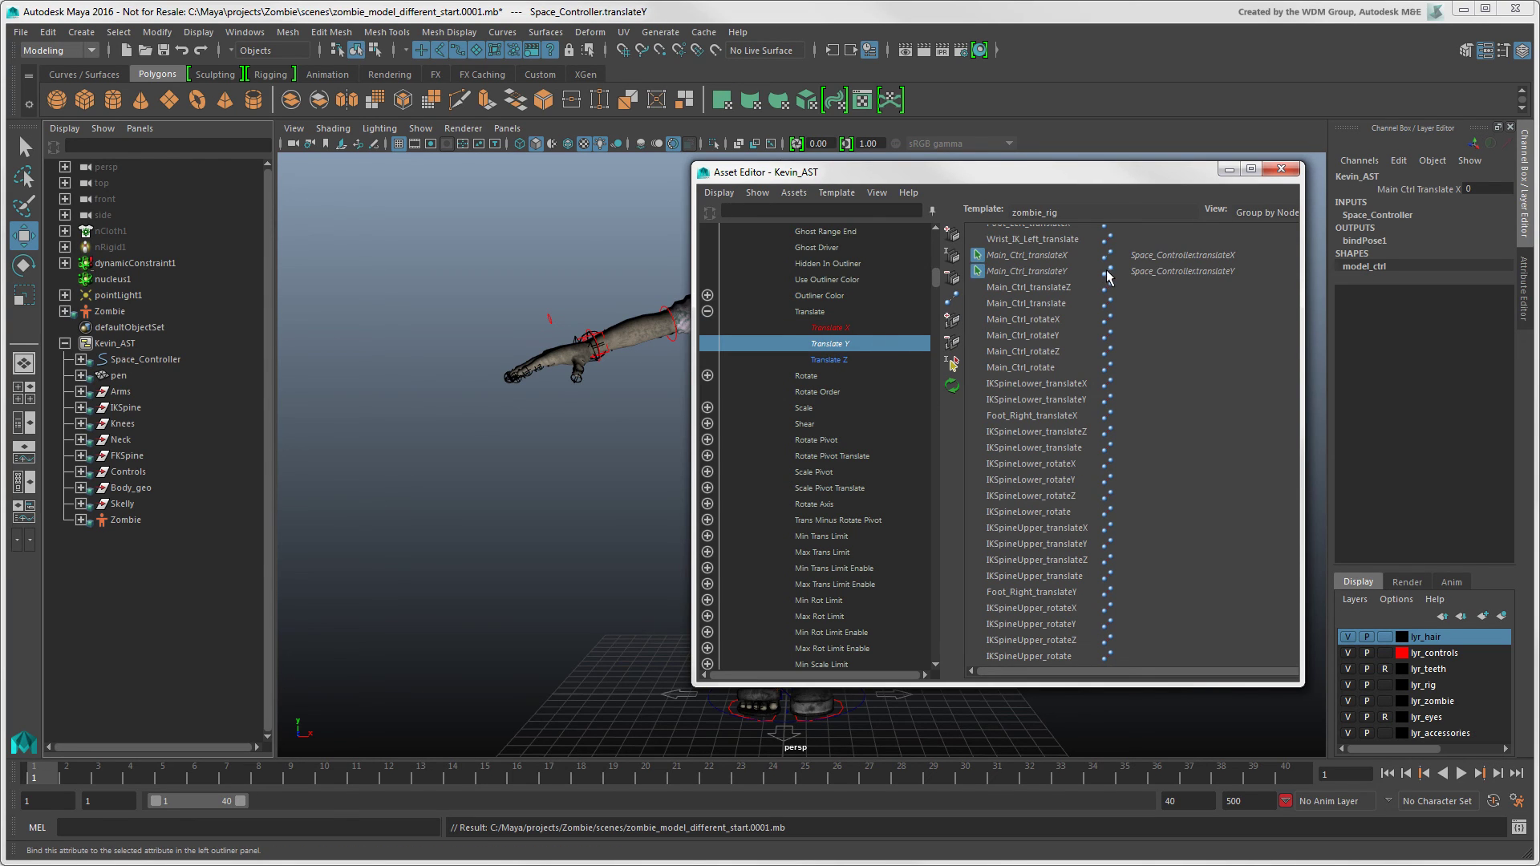
{"action": "left_click", "coordinate": [901, 362]}
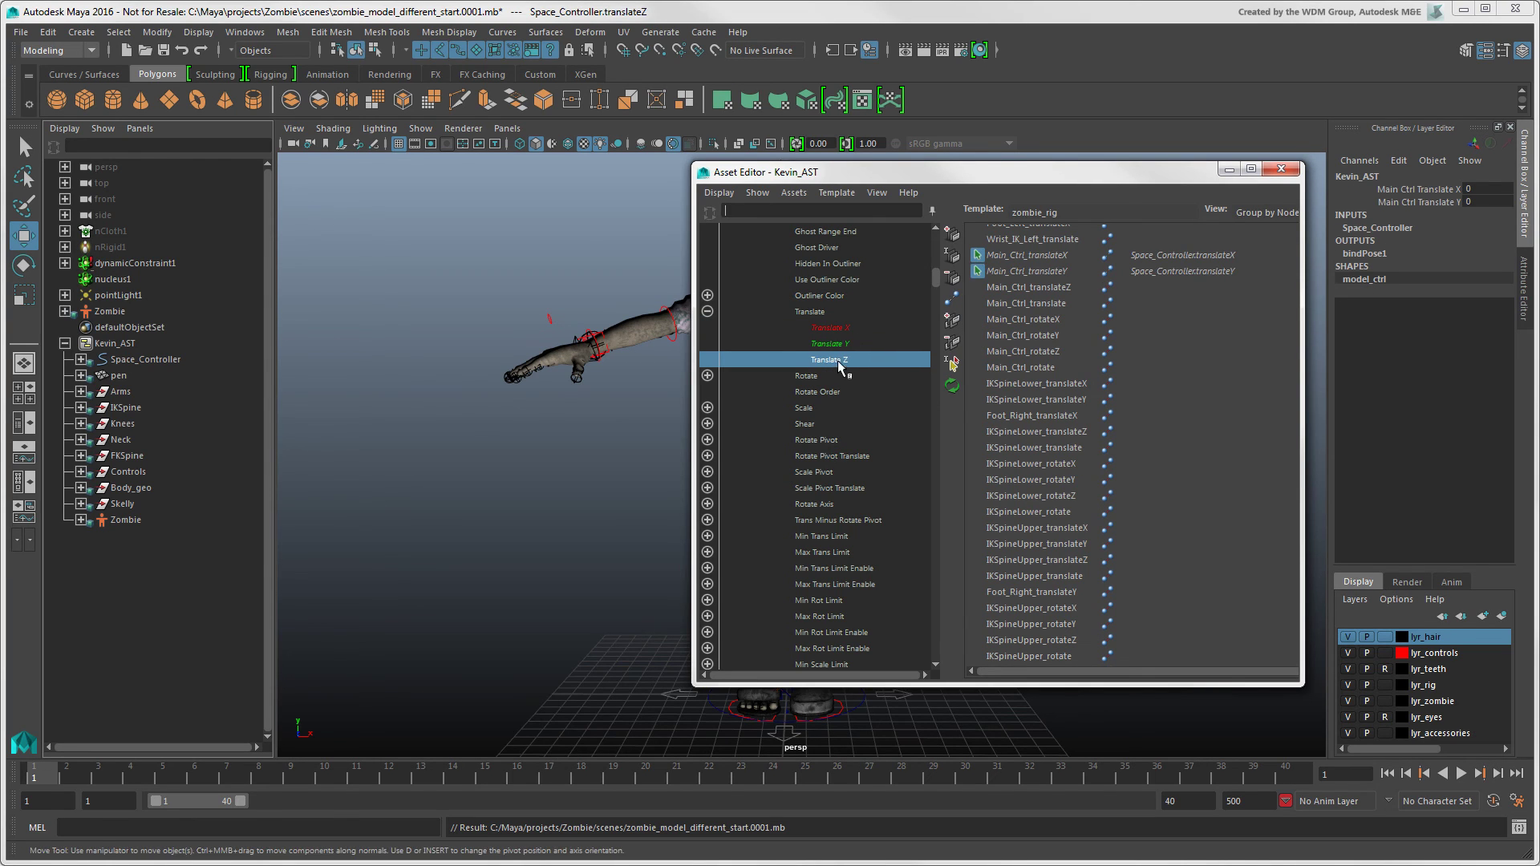
{"action": "left_click", "coordinate": [1107, 287]}
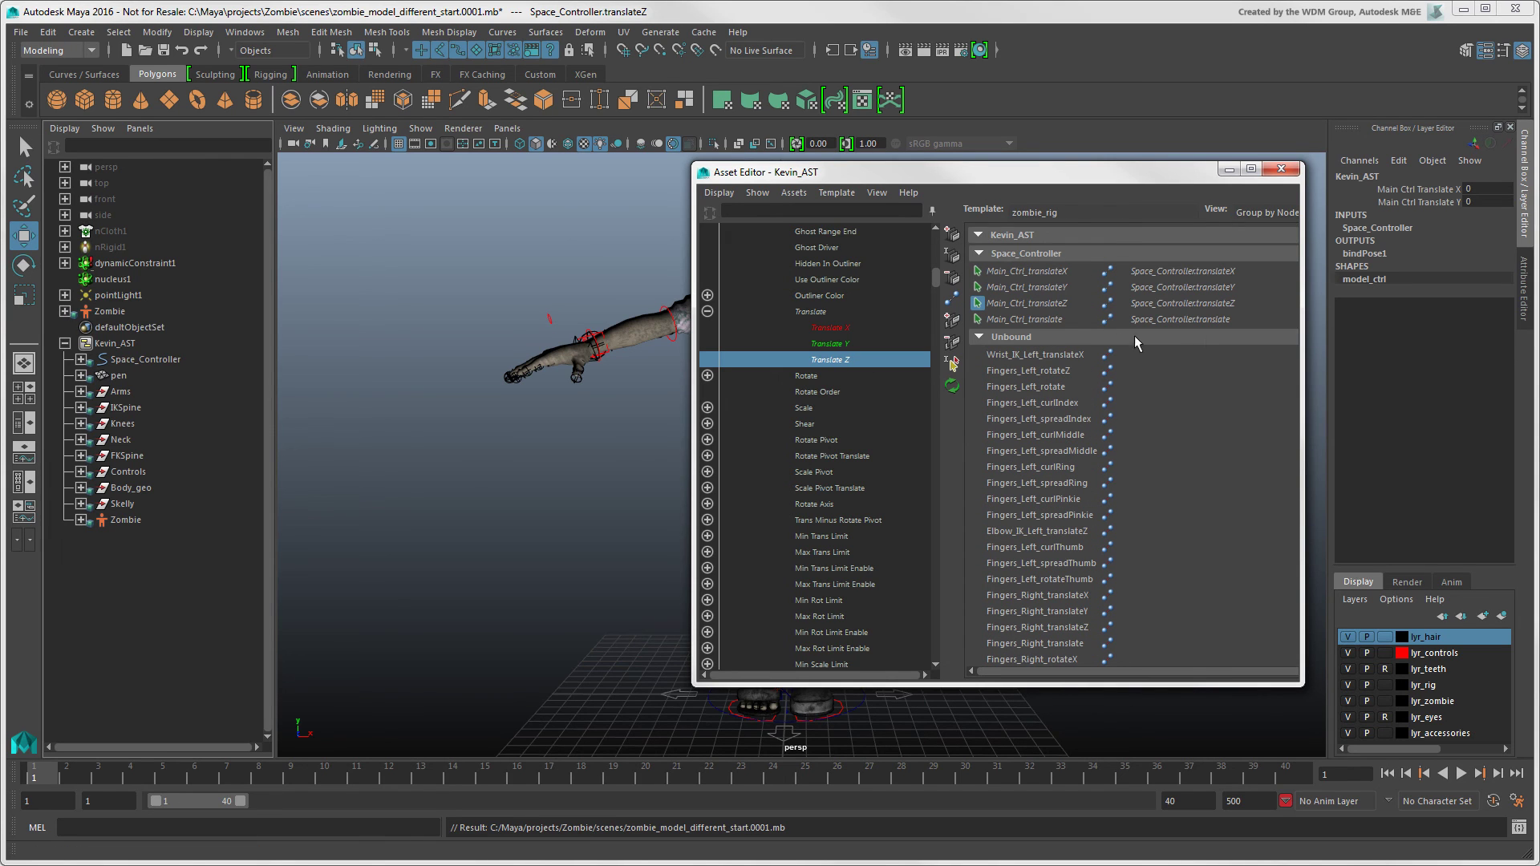
Bind Main_Ctrl rotate X, Y and Z to Space_Controller's Rotate X, Y and Z channels.
{"action": "left_click", "coordinate": [706, 375]}
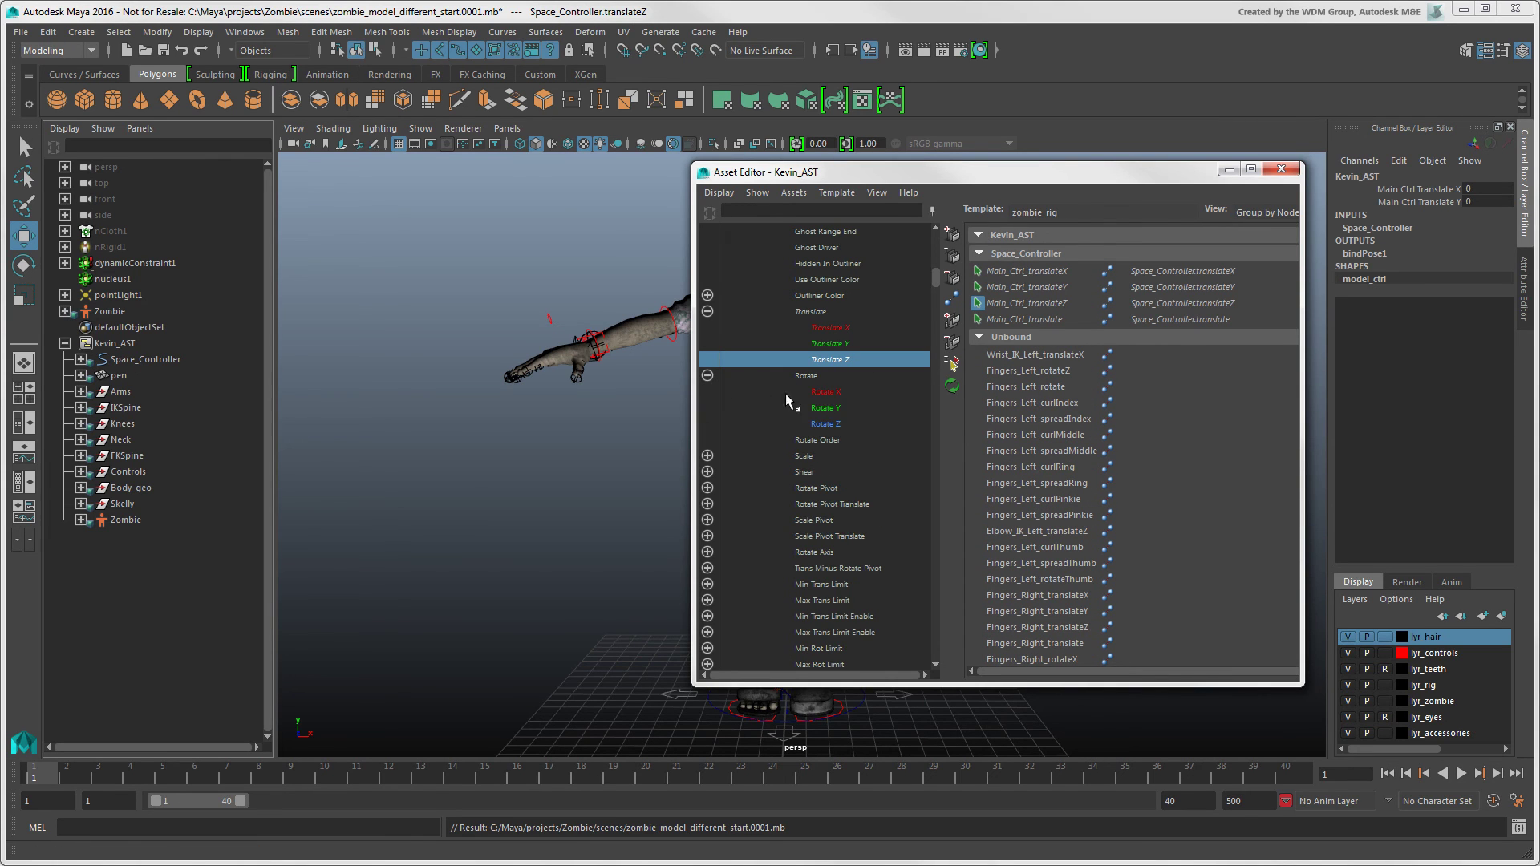
{"action": "left_click", "coordinate": [915, 396]}
{"action": "scroll", "coordinate": [1089, 451], "scroll_direction": "down", "scroll_amount": 10}
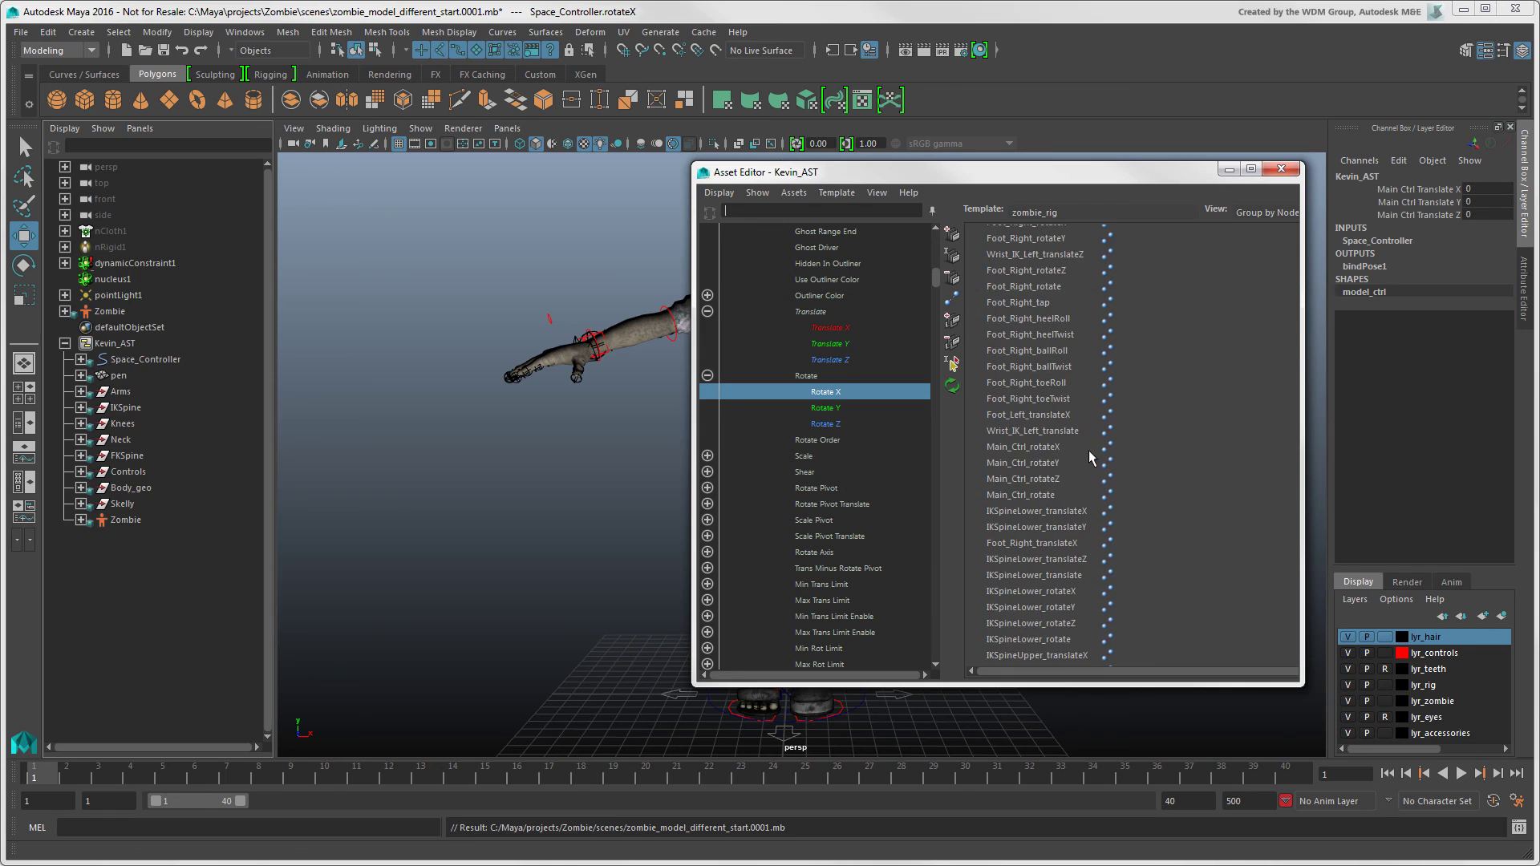
{"action": "left_click", "coordinate": [1106, 448]}
{"action": "left_click", "coordinate": [924, 410]}
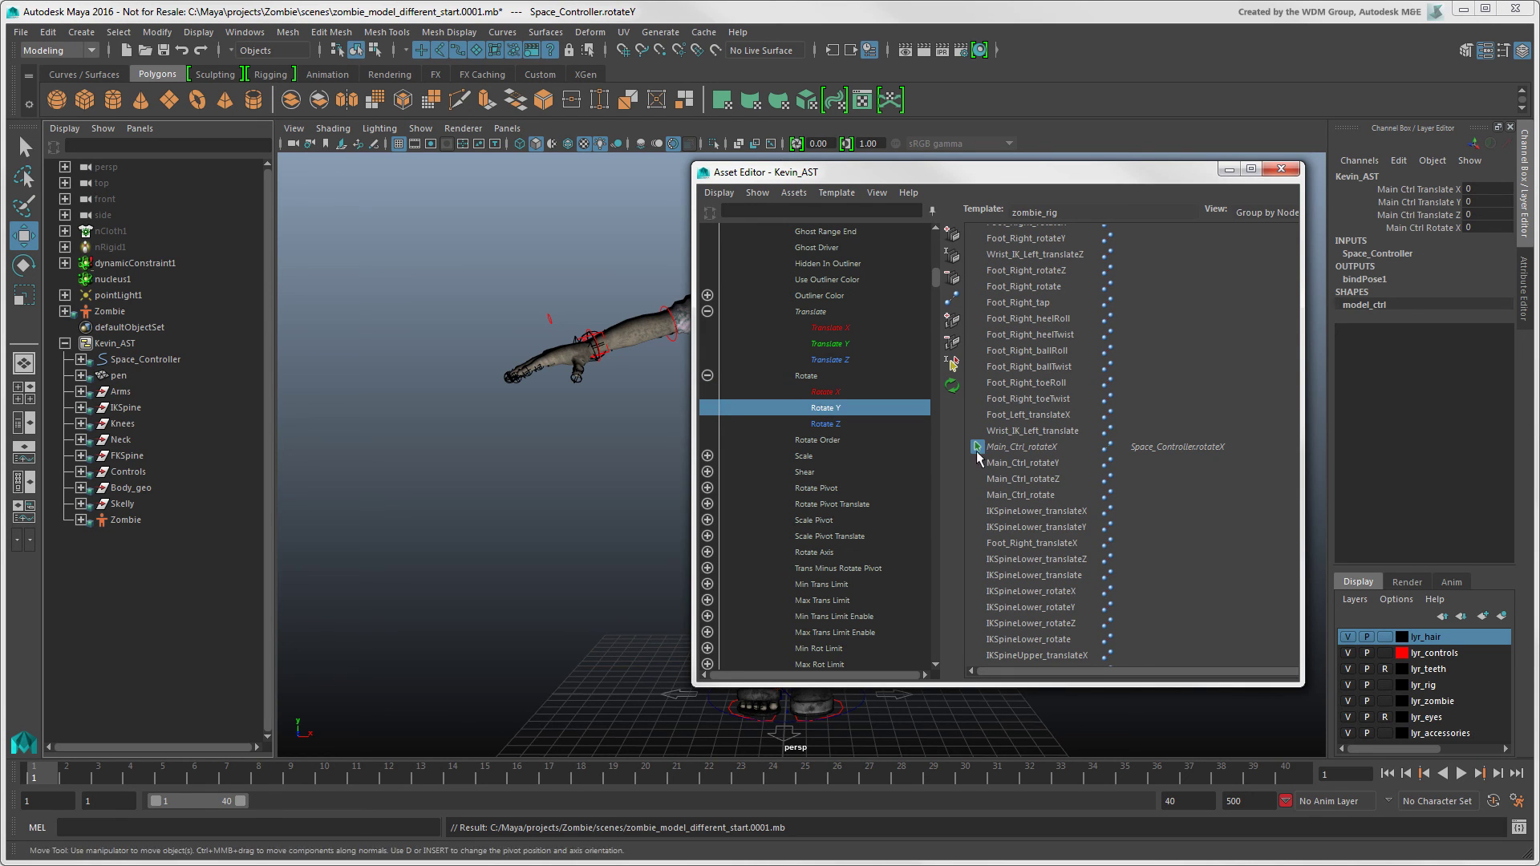
{"action": "left_click", "coordinate": [1106, 463]}
{"action": "left_click", "coordinate": [890, 425]}
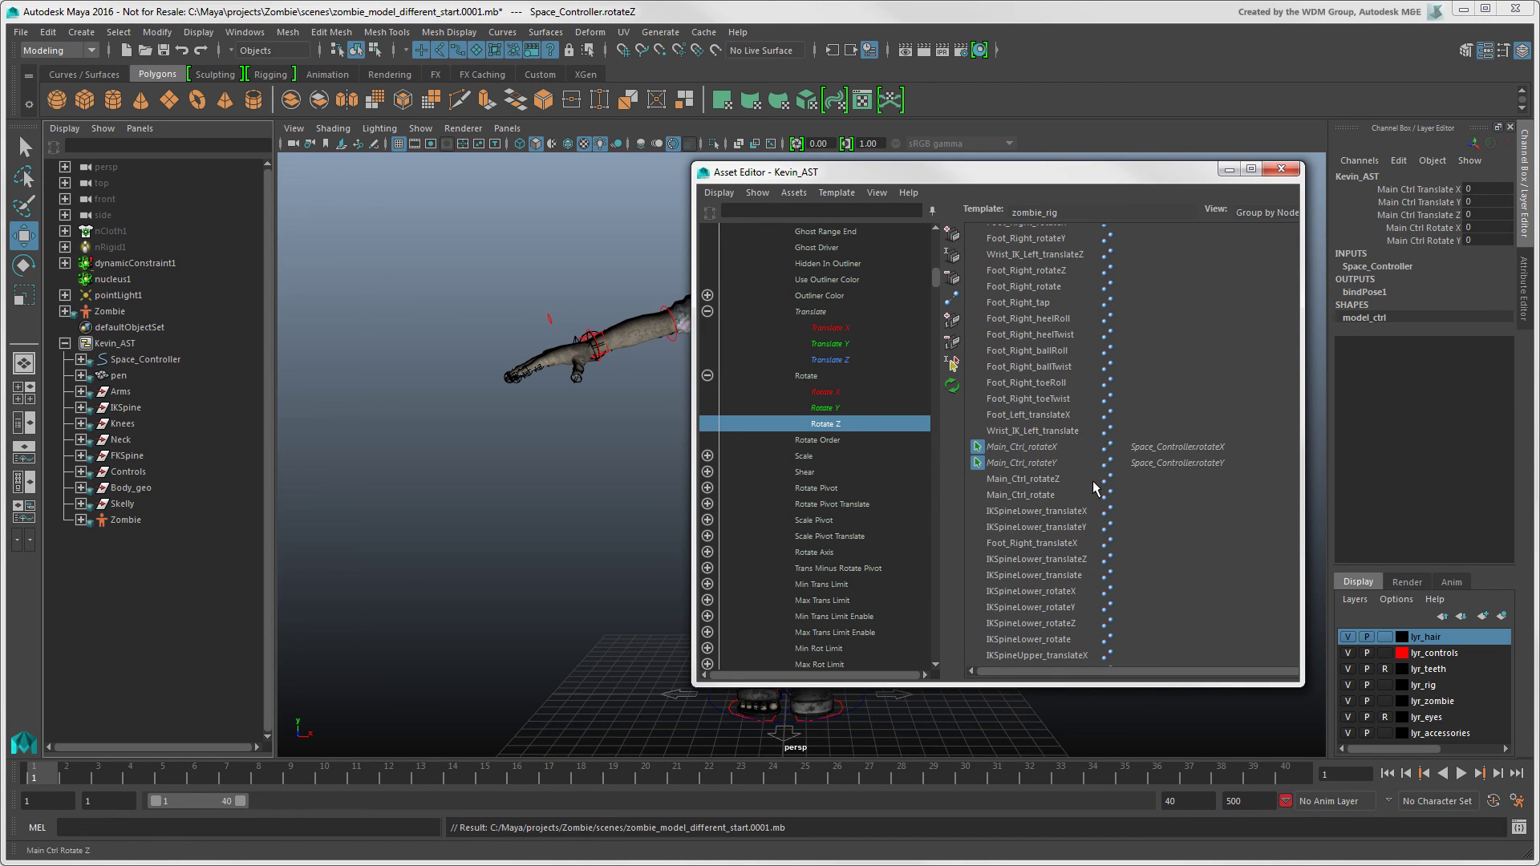
{"action": "left_click", "coordinate": [1106, 479]}
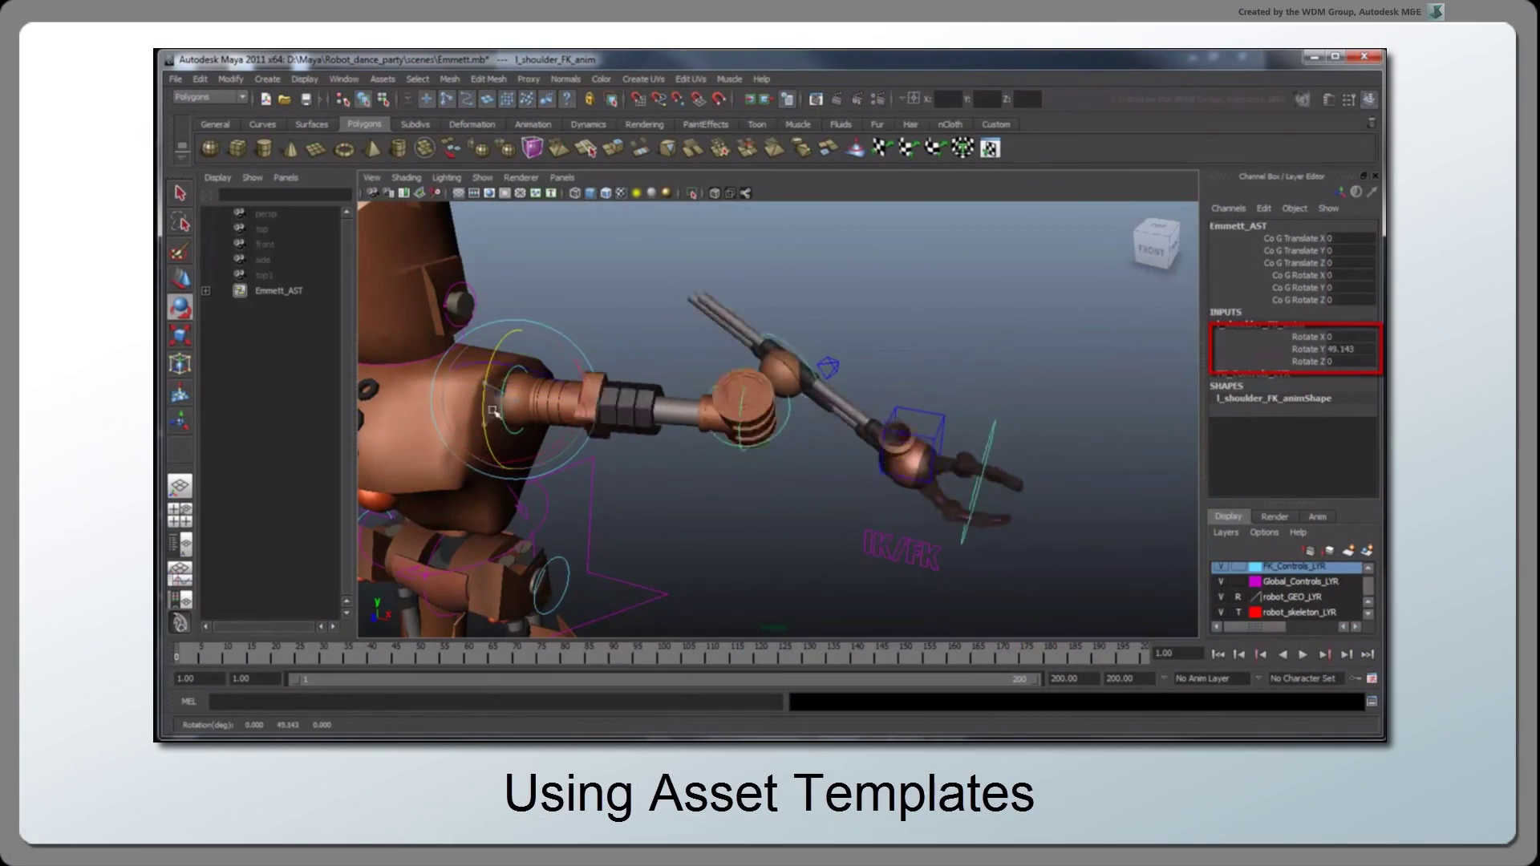
Rotate the recap robot's shoulder control and expand its waist control hierarchy.
{"action": "left_click_drag", "start_coordinate": [482, 417], "coordinate": [636, 484]}
{"action": "left_click", "coordinate": [696, 500]}
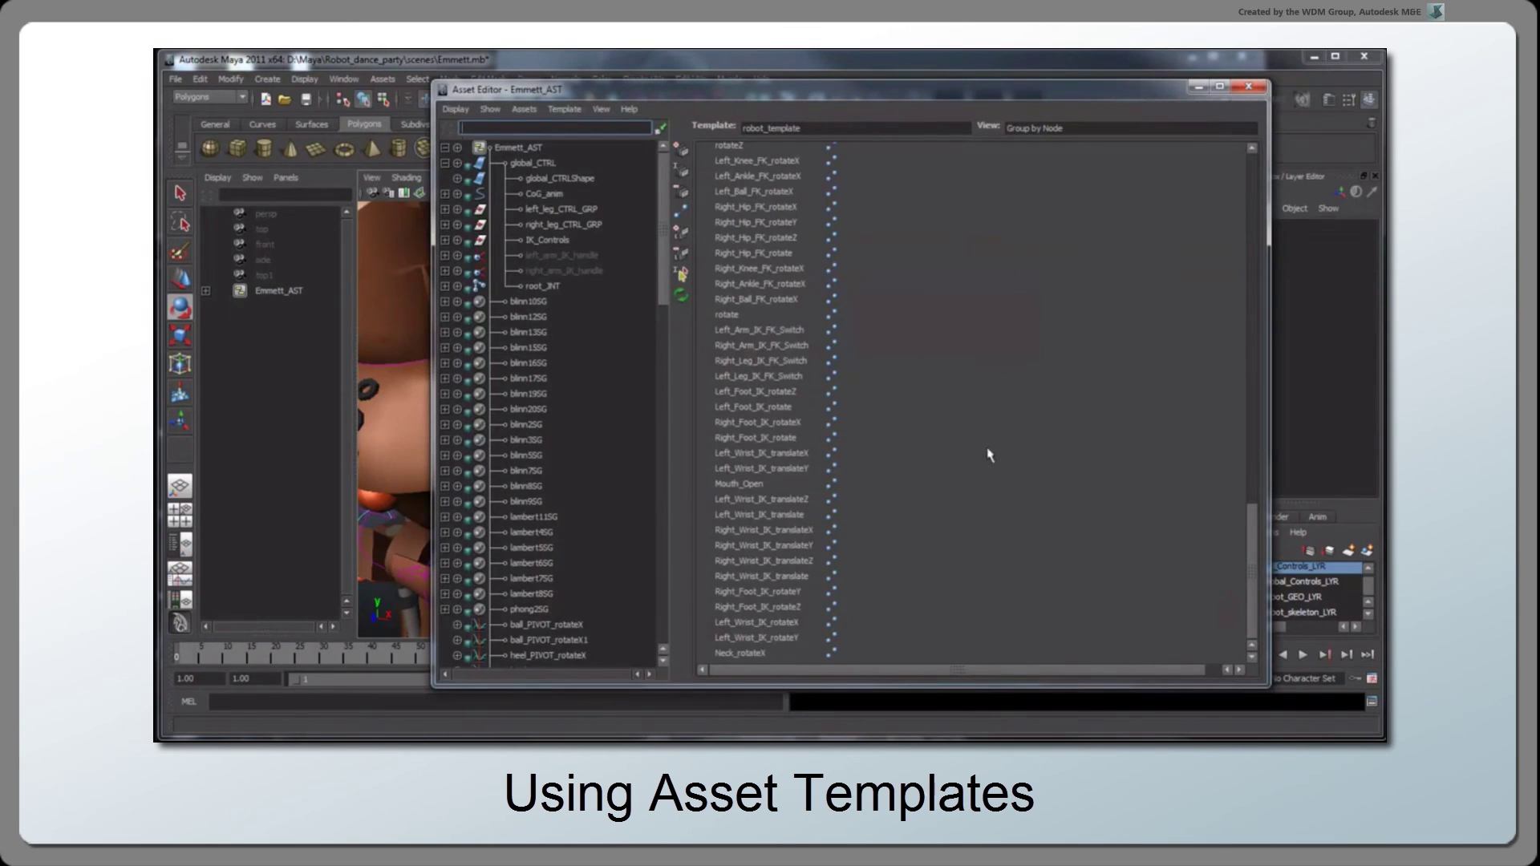
{"action": "left_click", "coordinate": [444, 193]}
{"action": "left_click", "coordinate": [445, 240]}
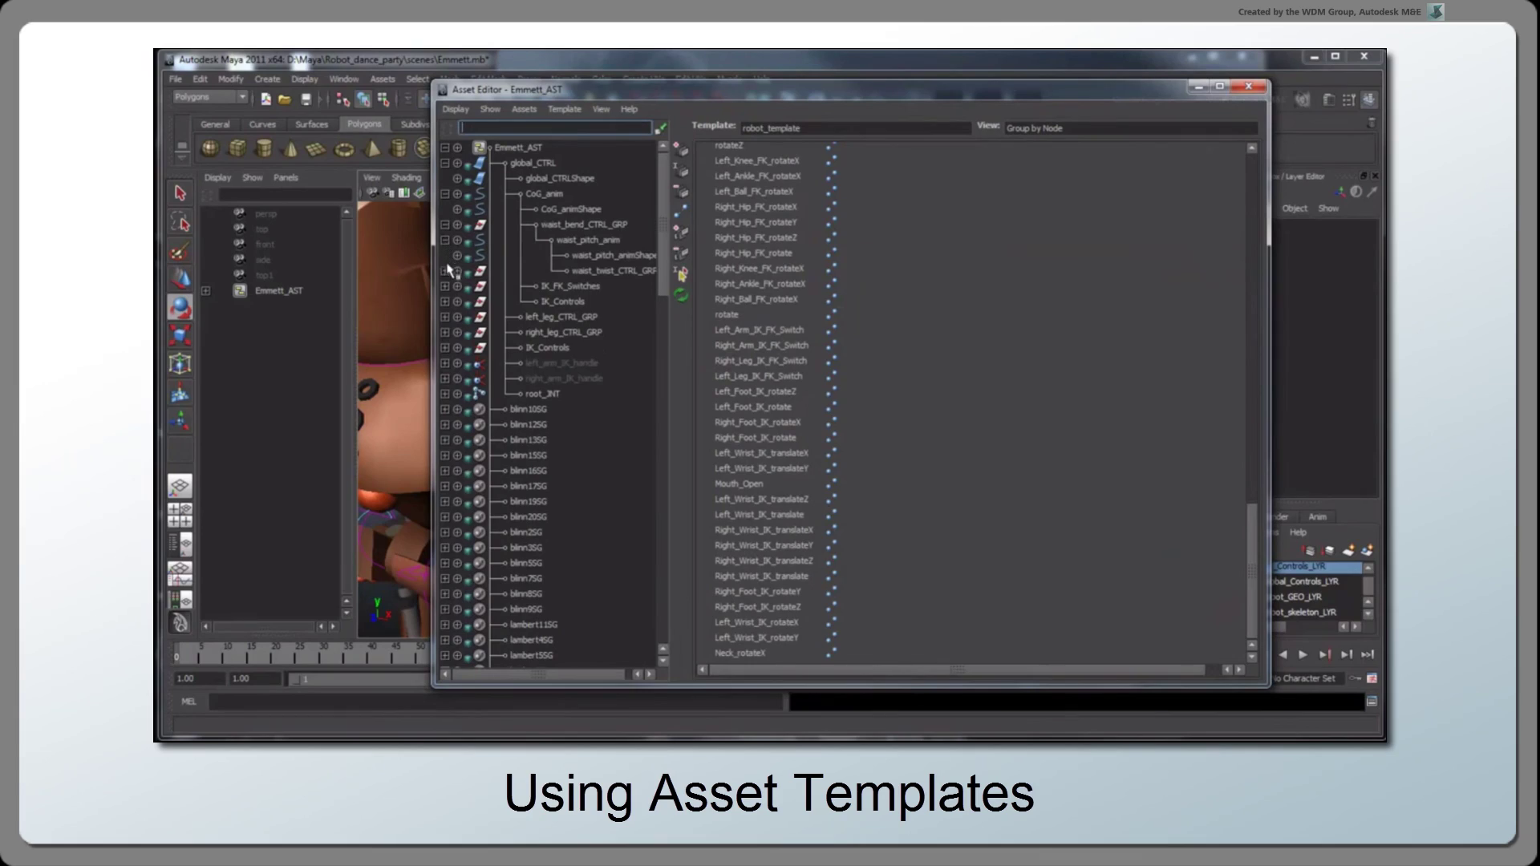
{"action": "left_click", "coordinate": [443, 272]}
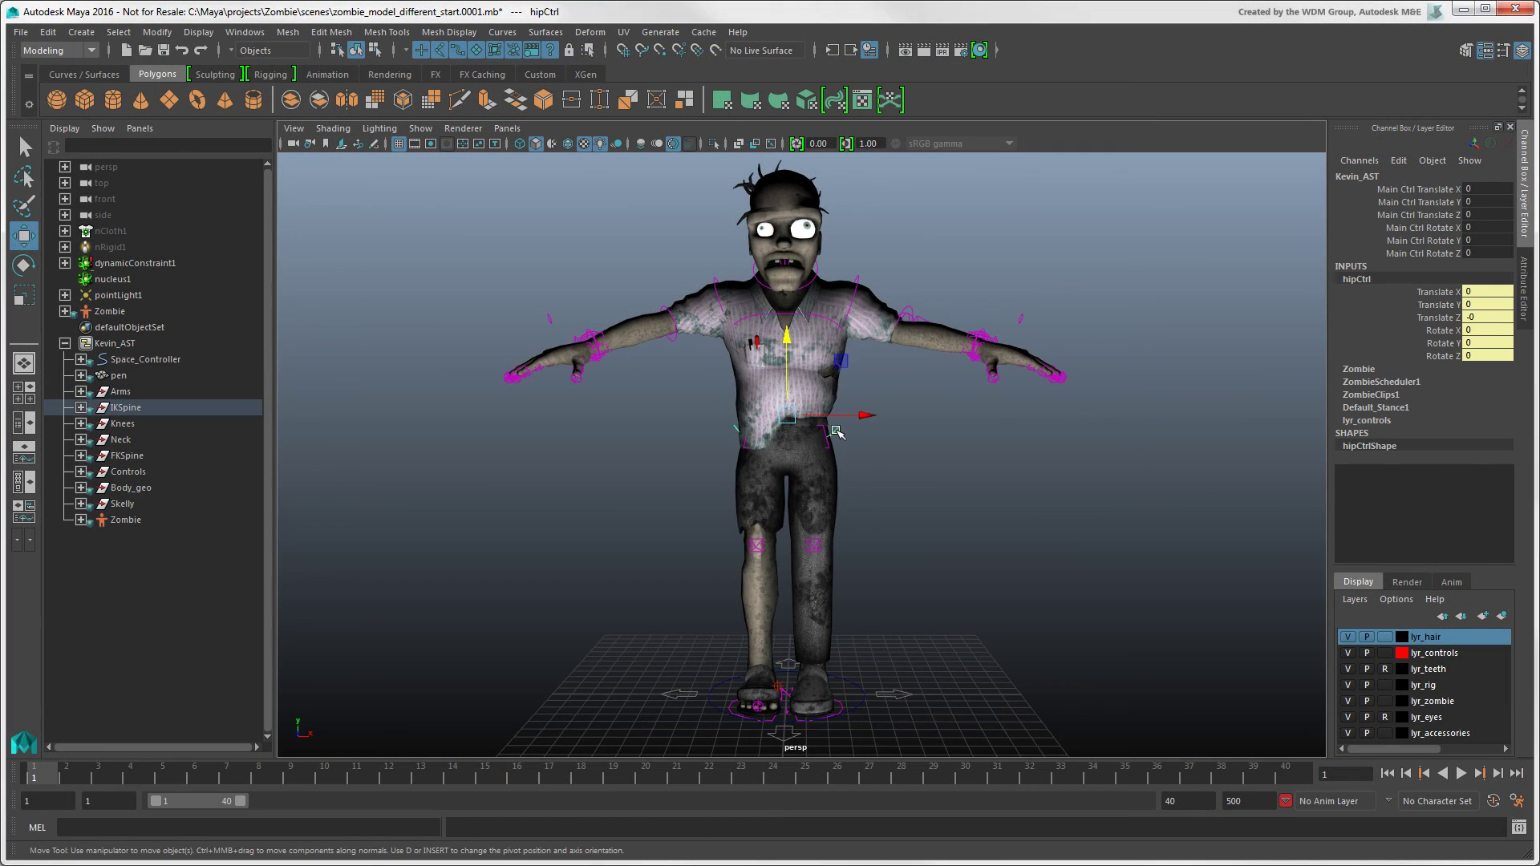
Rotate Kevin's hipCtrl about 25 degrees so the torso twists and leans to one side.
{"action": "key", "text": "e"}
{"action": "left_click_drag", "start_coordinate": [836, 430], "coordinate": [863, 417]}
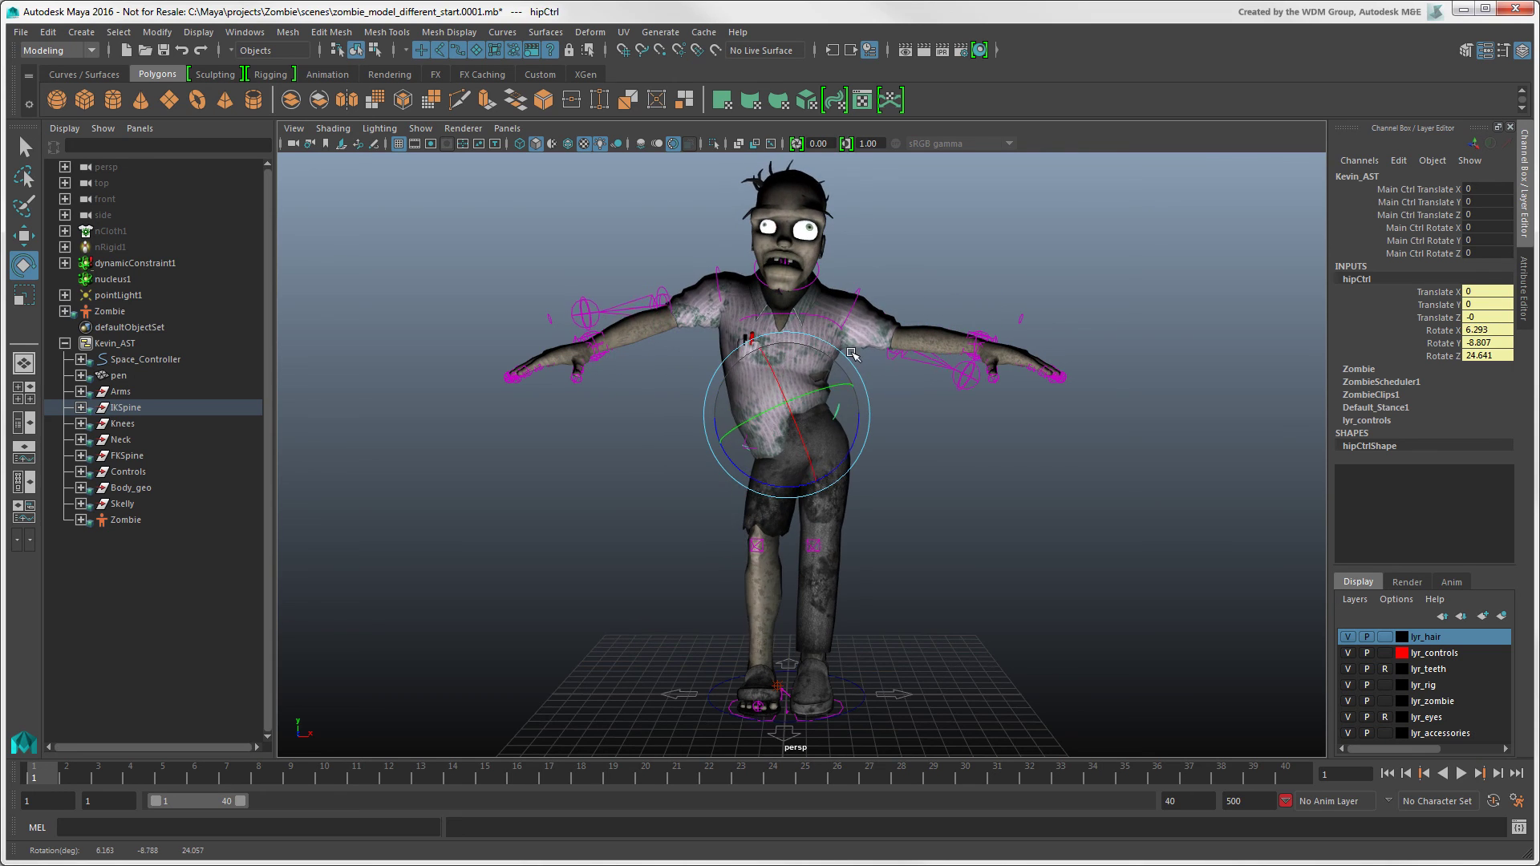
{"action": "mouse_move", "coordinate": [862, 417]}
{"action": "left_mouse_down"}
{"action": "mouse_move", "coordinate": [873, 426]}
{"action": "mouse_move", "coordinate": [857, 366]}
{"action": "left_mouse_up"}
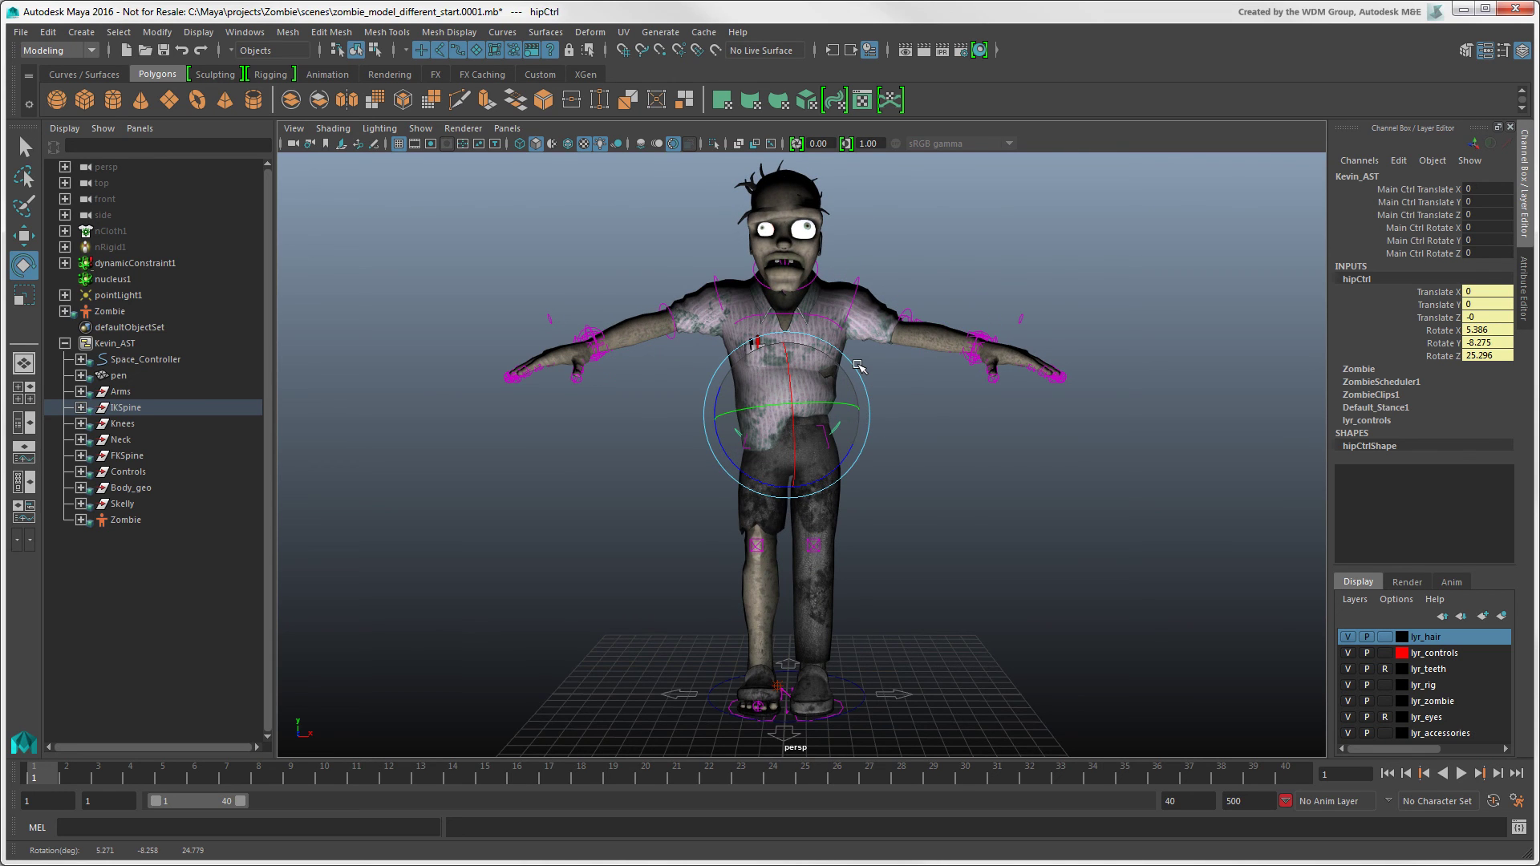